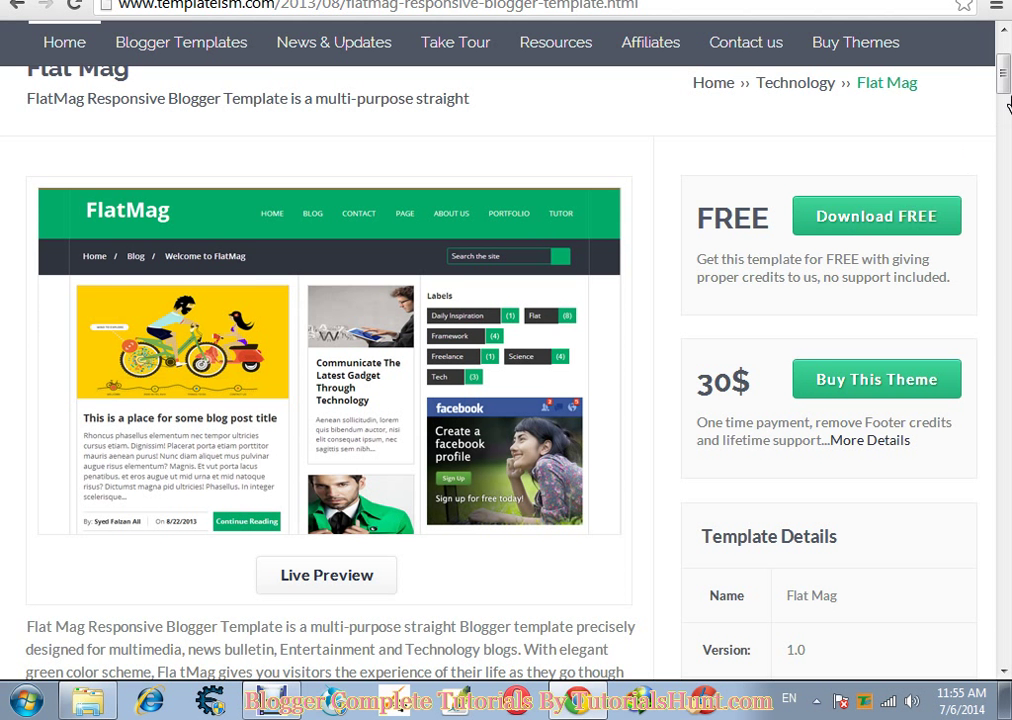
Step: Review the free download option on the Flat Mag template page, and return to the blog's template settings
mouse_move(1007, 103)
mouse_down()
mouse_move(998, 373)
mouse_move(1008, 88)
mouse_up()
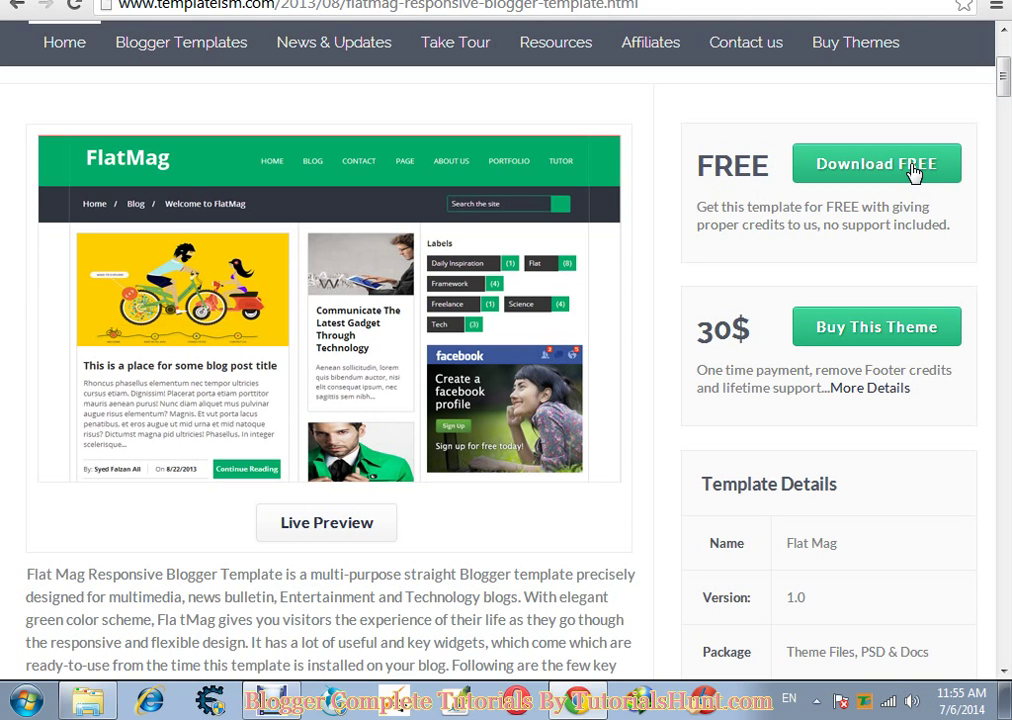
drag(1006, 92, 572, 328)
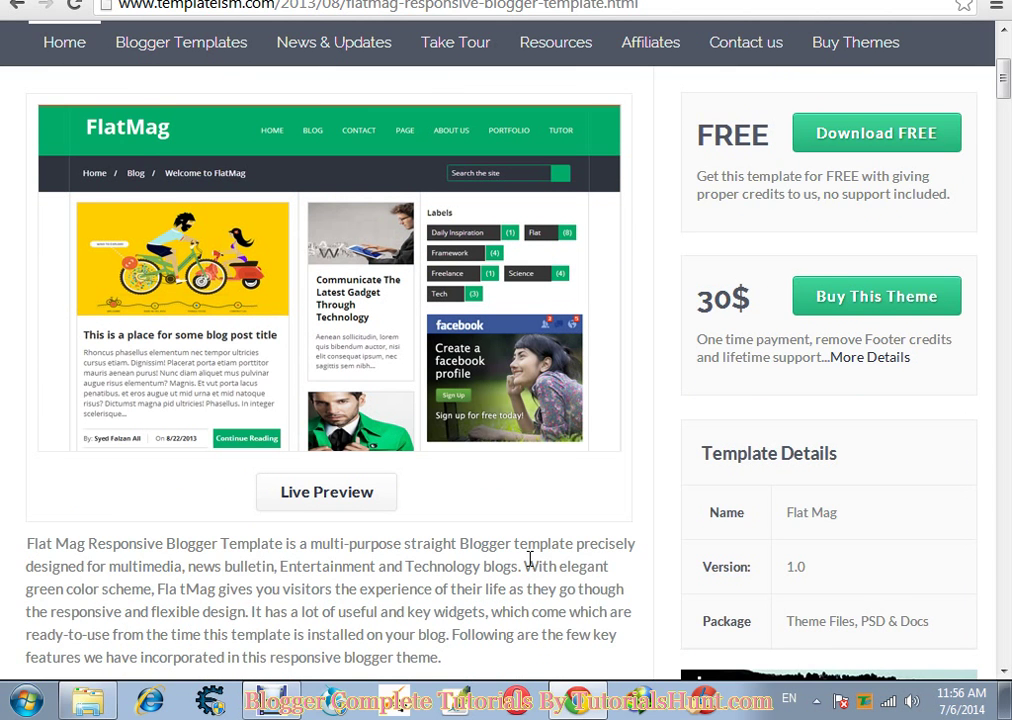
key(ctrl+Page_Up)
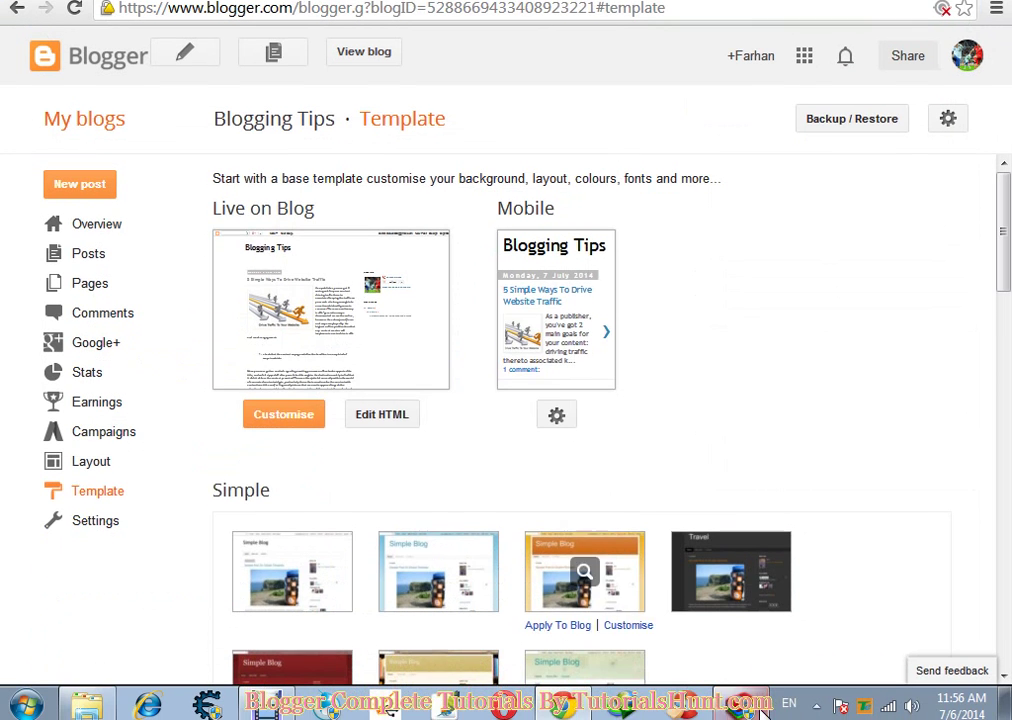
Step: Switch to WinRAR and look over the files inside the FlatMag.zip archive
click(761, 710)
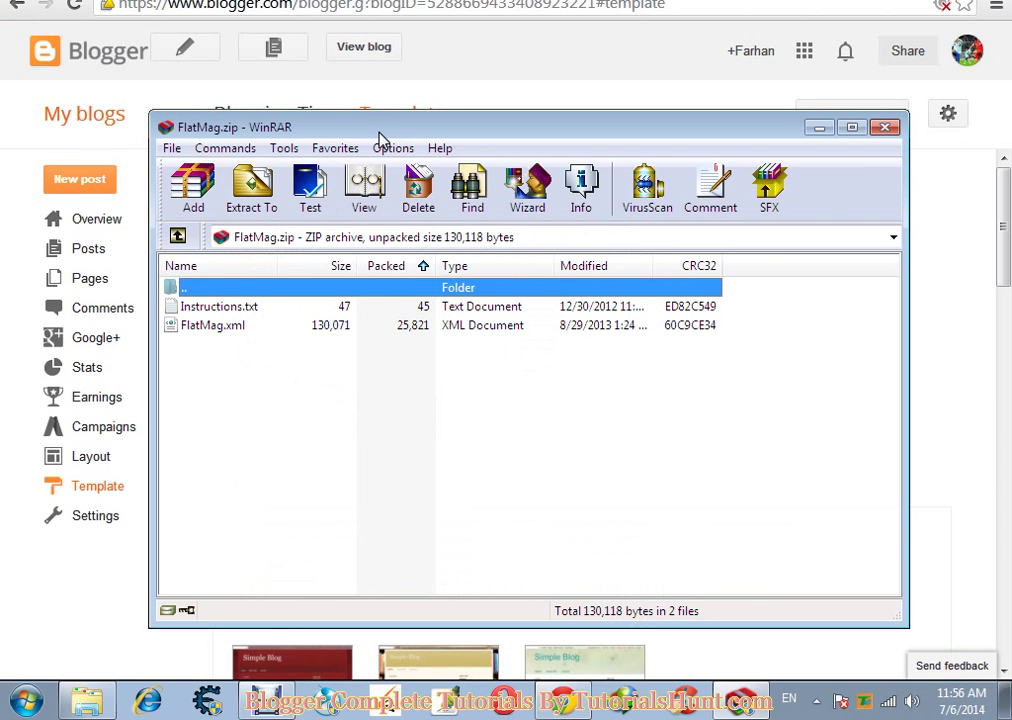
drag(380, 136, 463, 124)
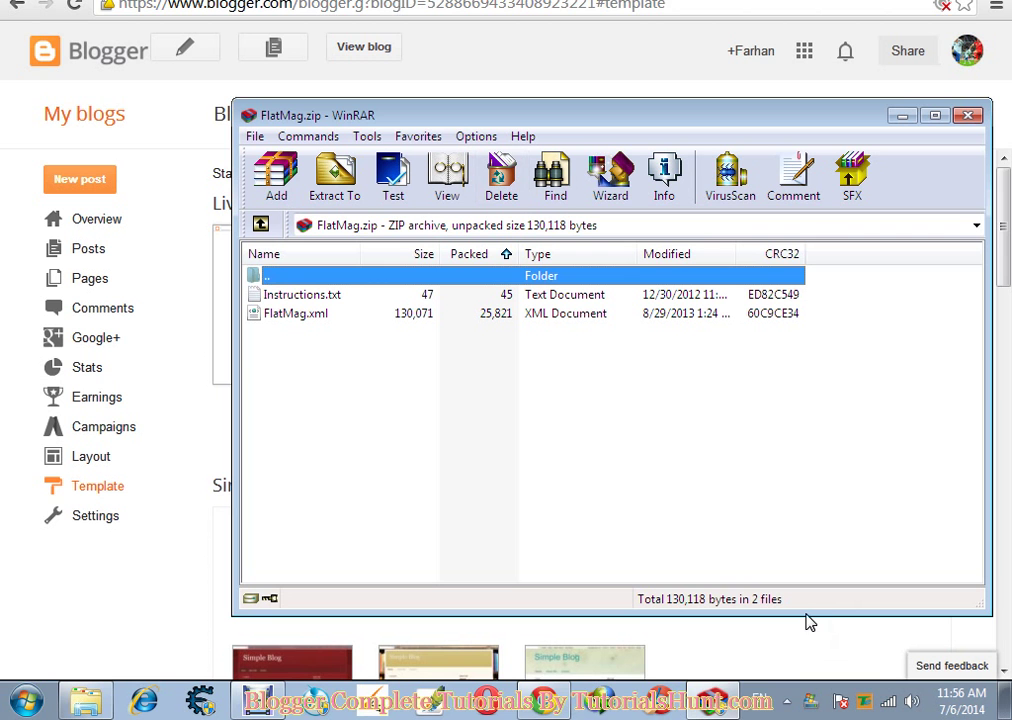
click(501, 332)
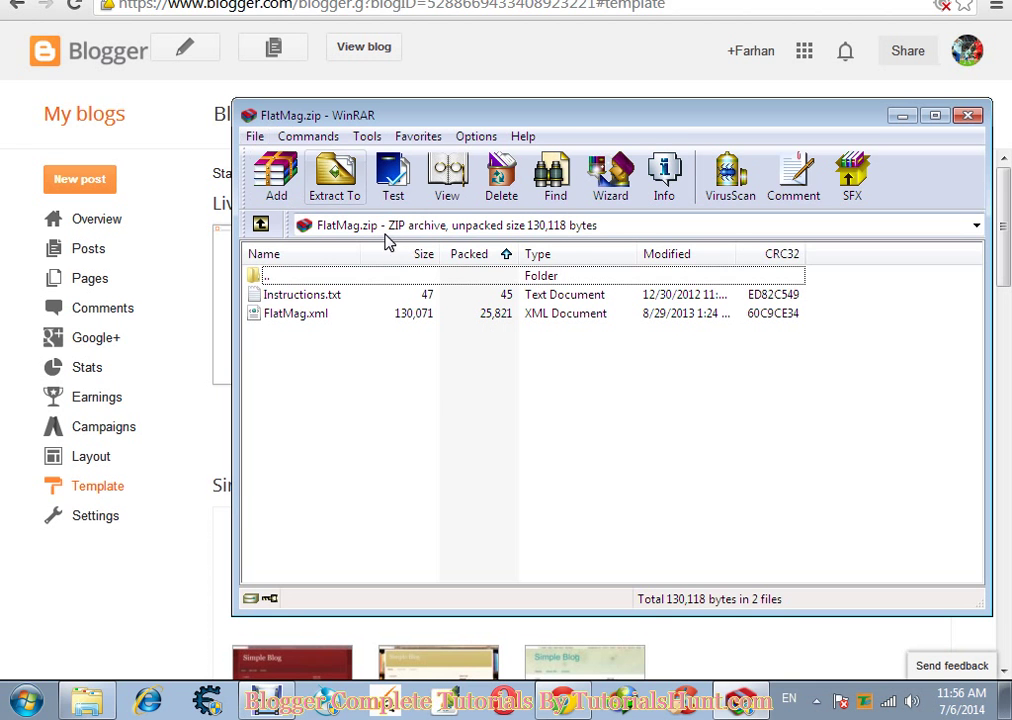
key(Escape)
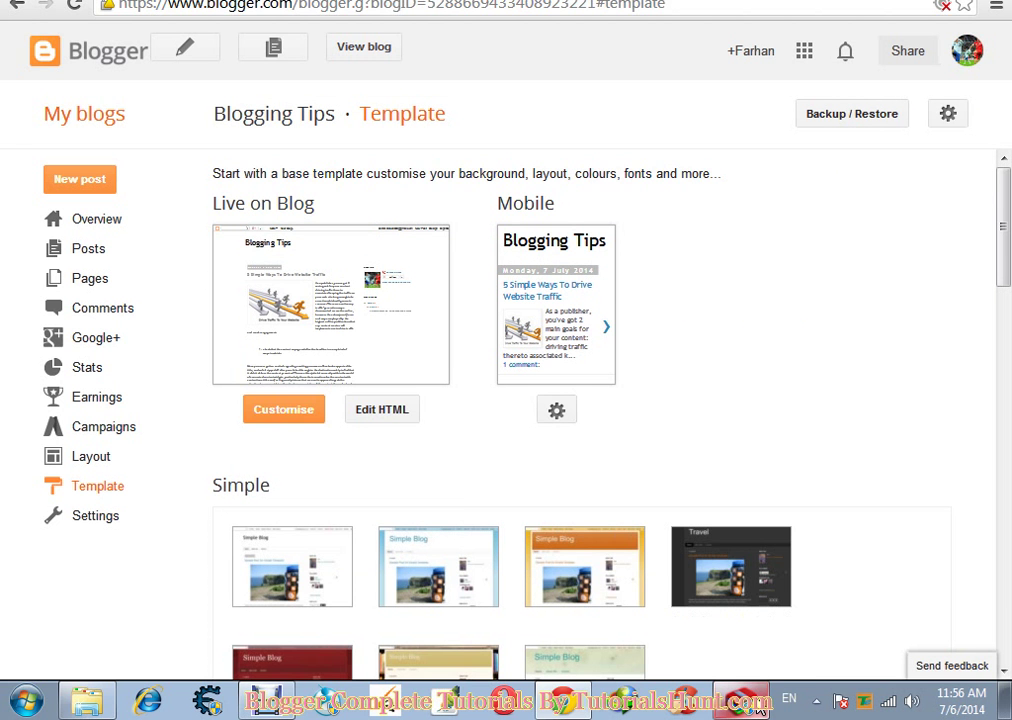
click(266, 700)
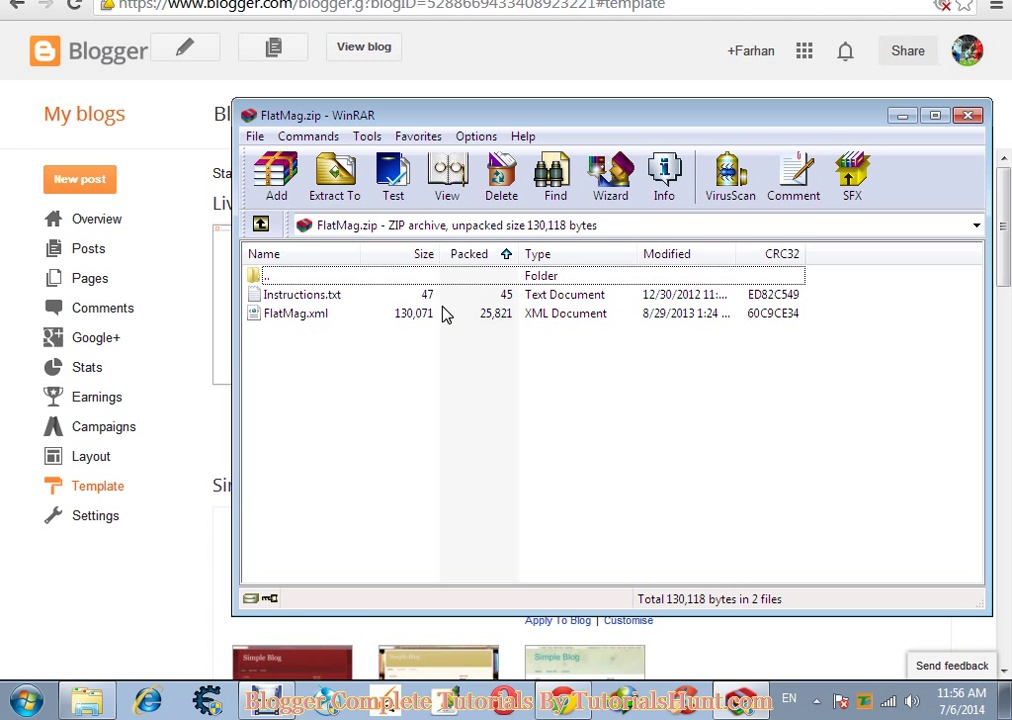
click(204, 109)
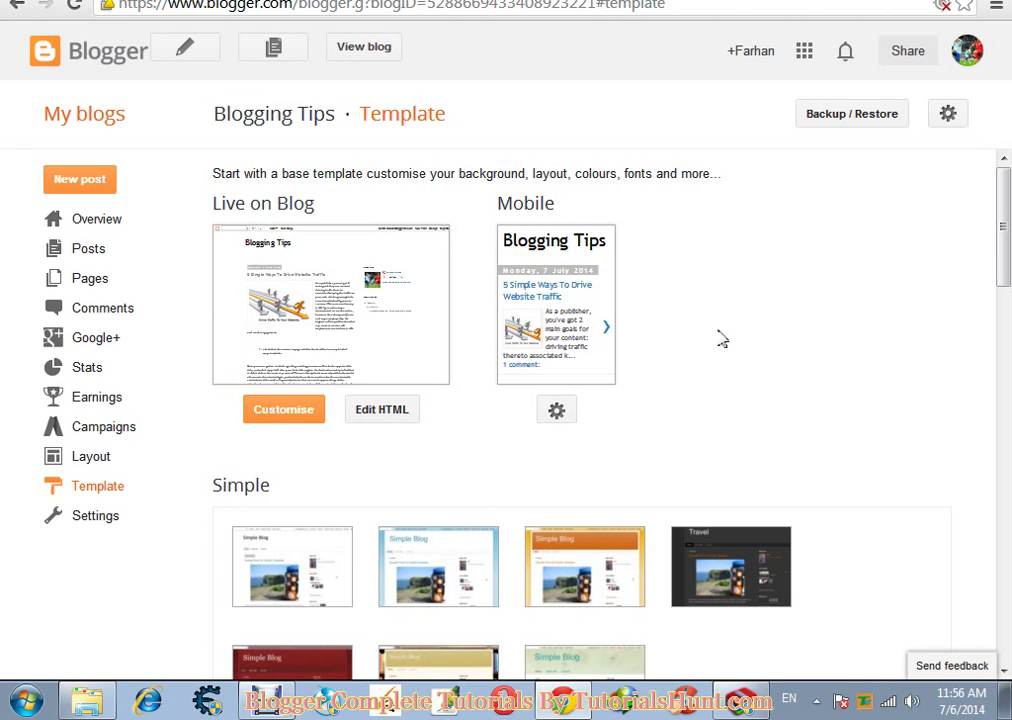
Step: Extract FlatMag.xml from the archive into the Android Apps folder on drive D, and close WinRAR
key(alt+Tab)
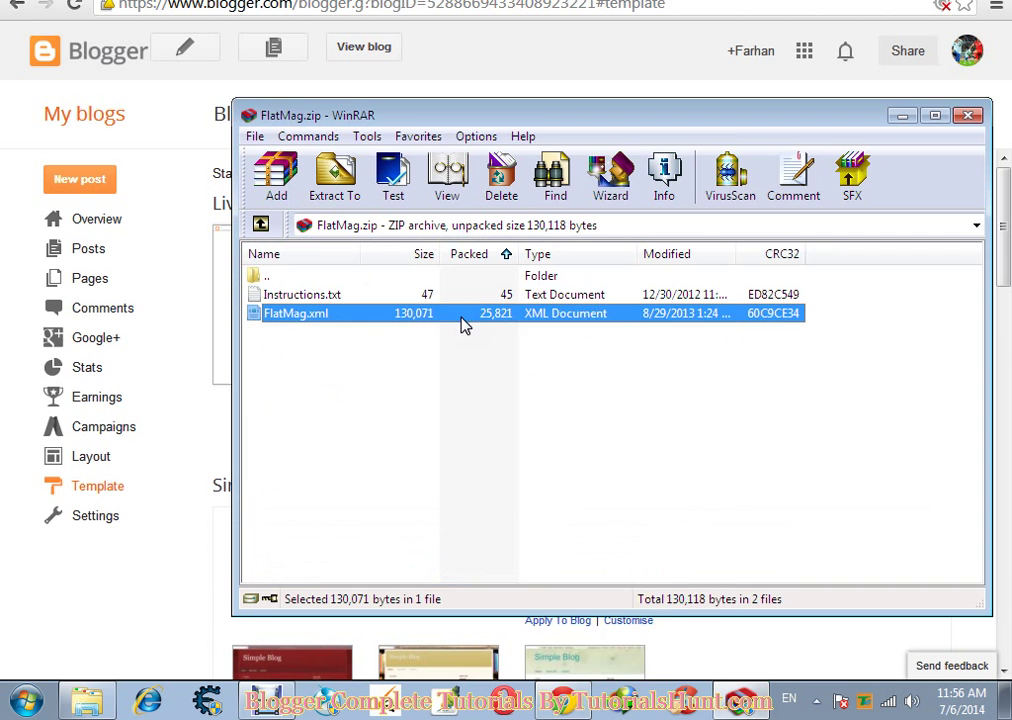
right_click(463, 320)
click(531, 397)
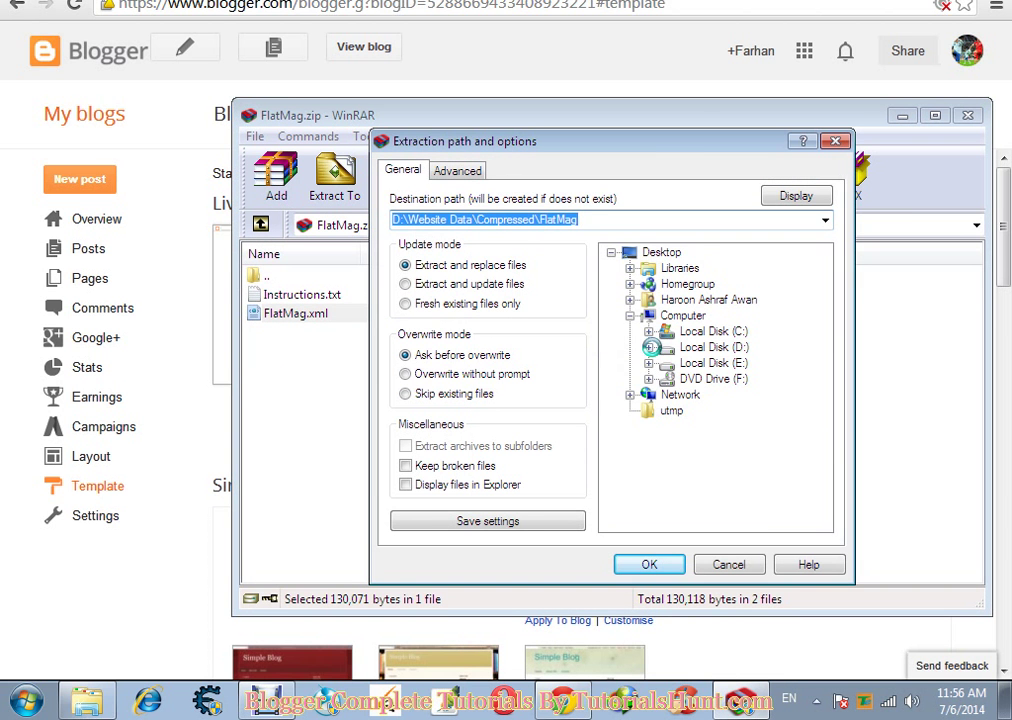
click(649, 347)
click(686, 349)
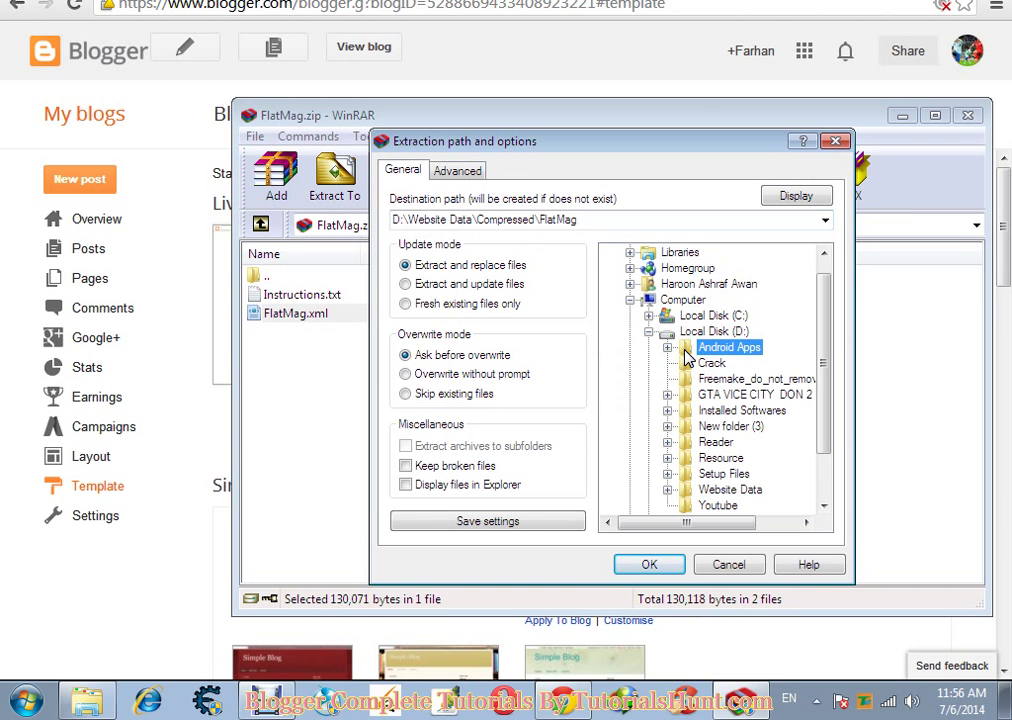
click(649, 565)
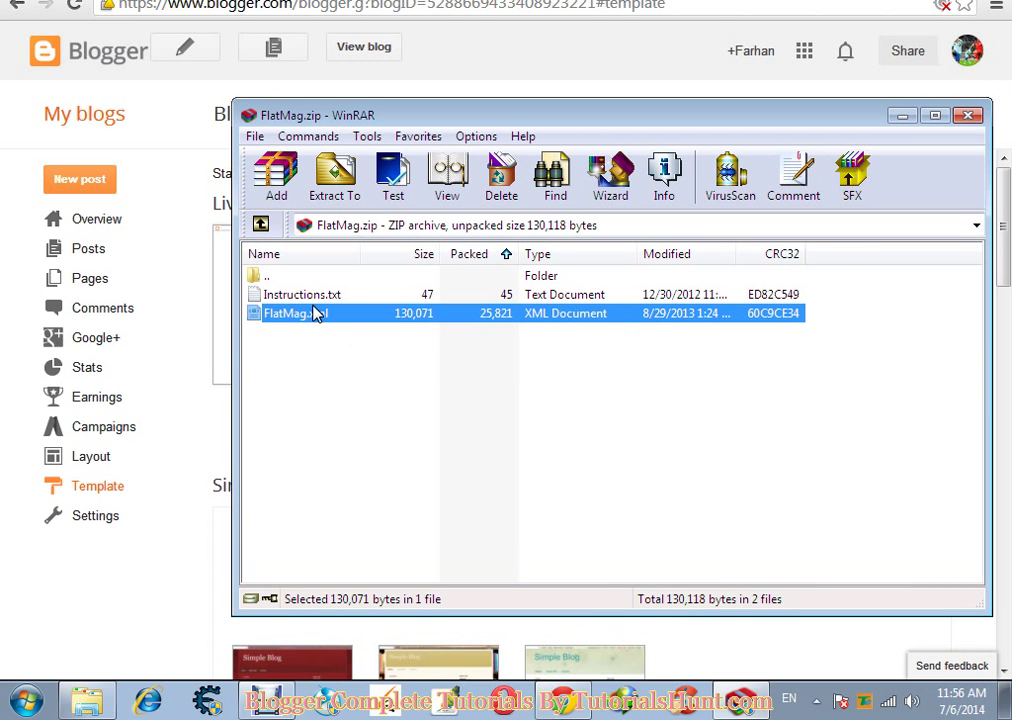
click(967, 114)
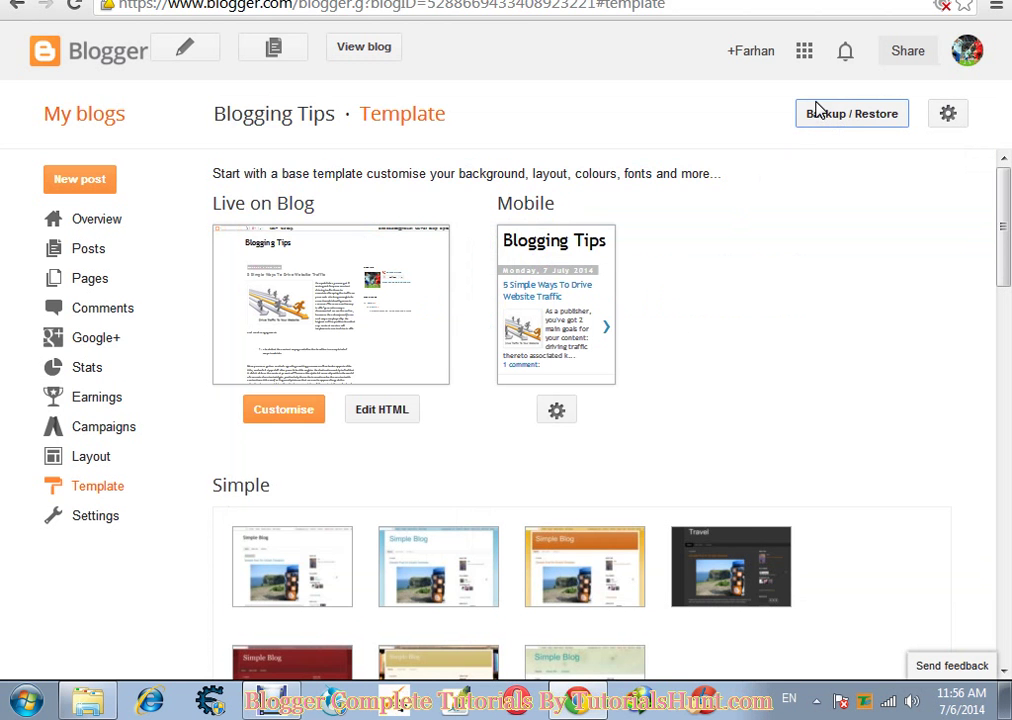
Step: Choose FlatMag.xml from the Android Apps folder on drive D as the template file to restore
click(806, 116)
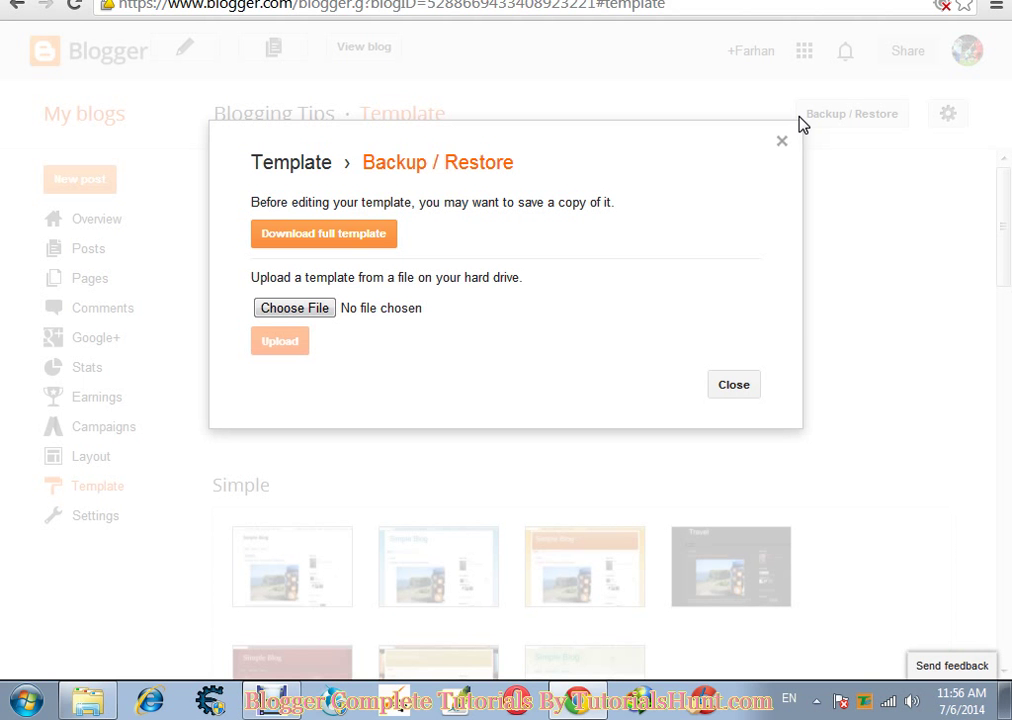
click(316, 316)
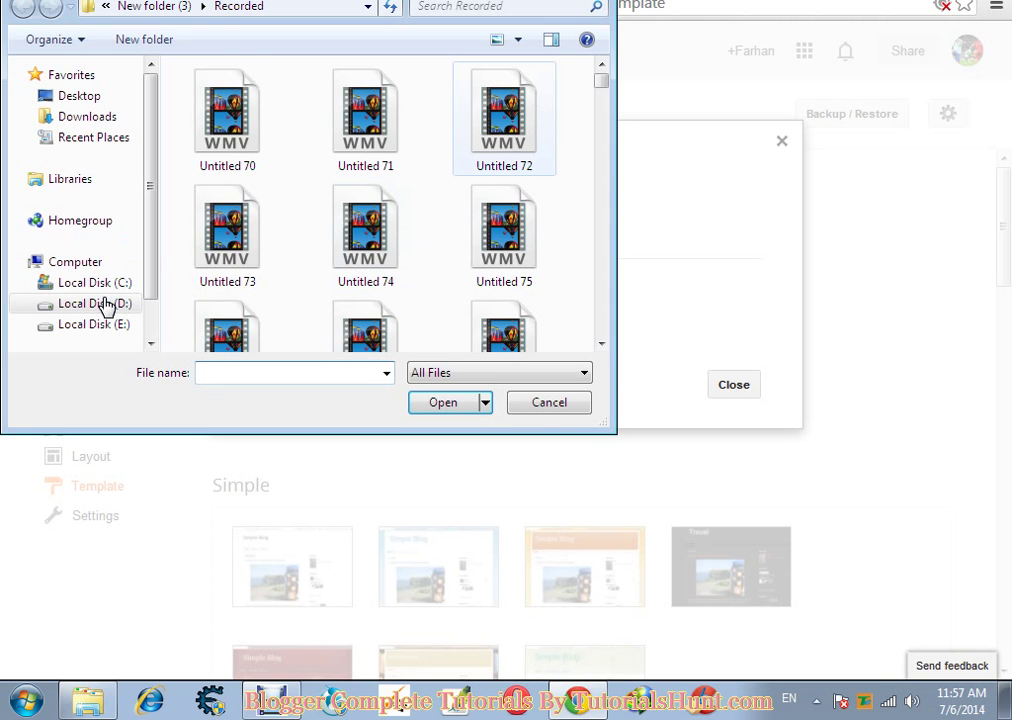
click(95, 303)
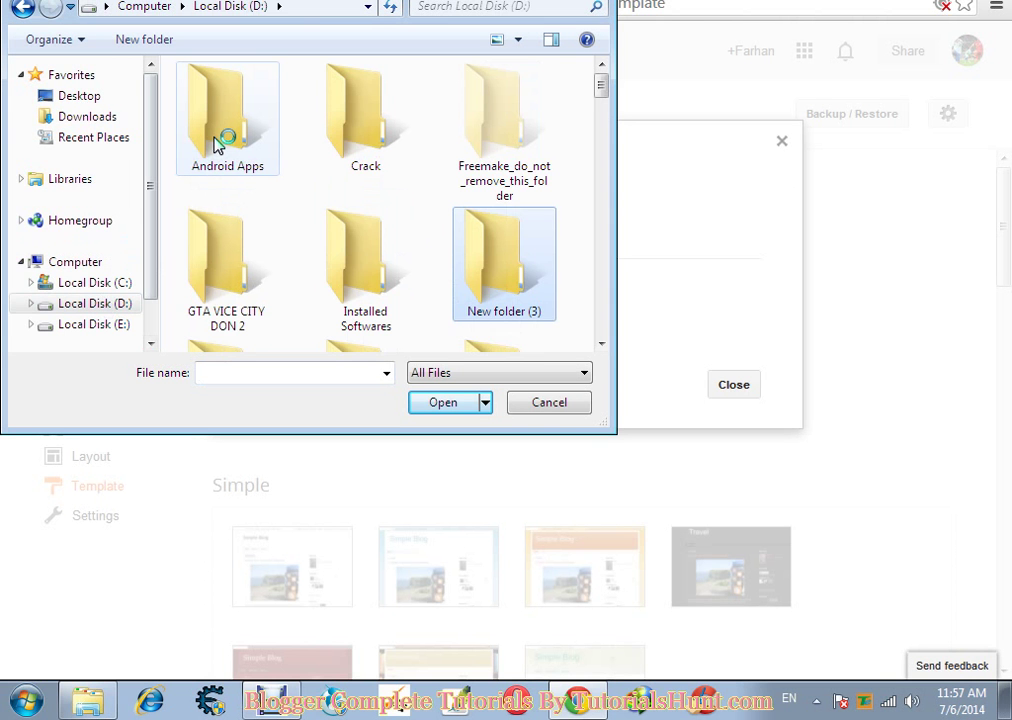
double_click(215, 143)
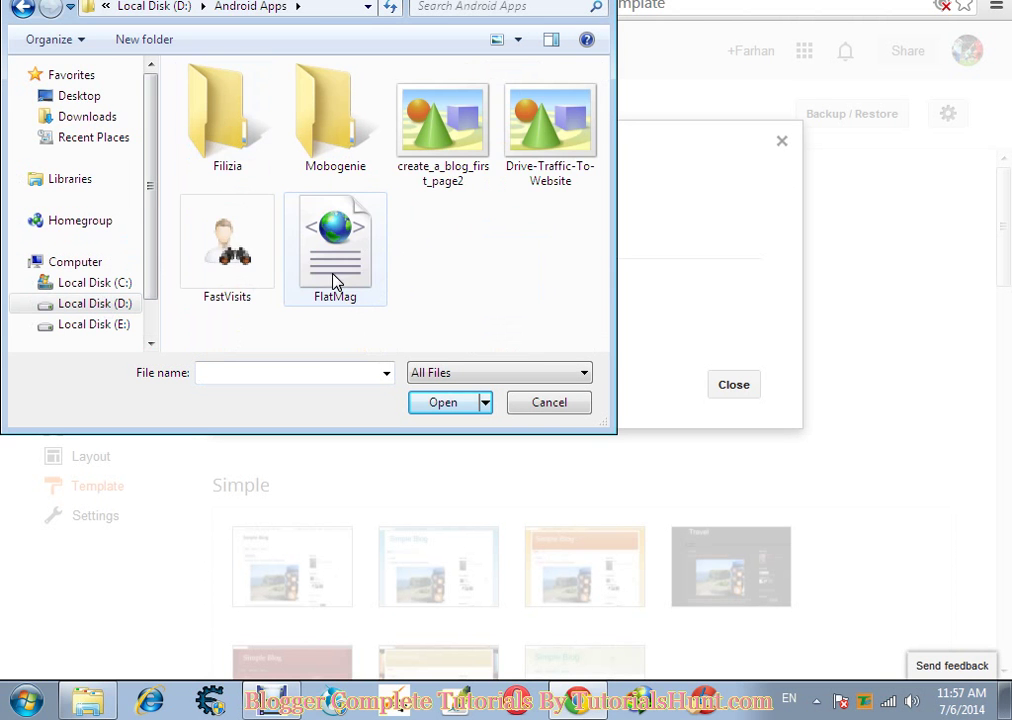
double_click(367, 217)
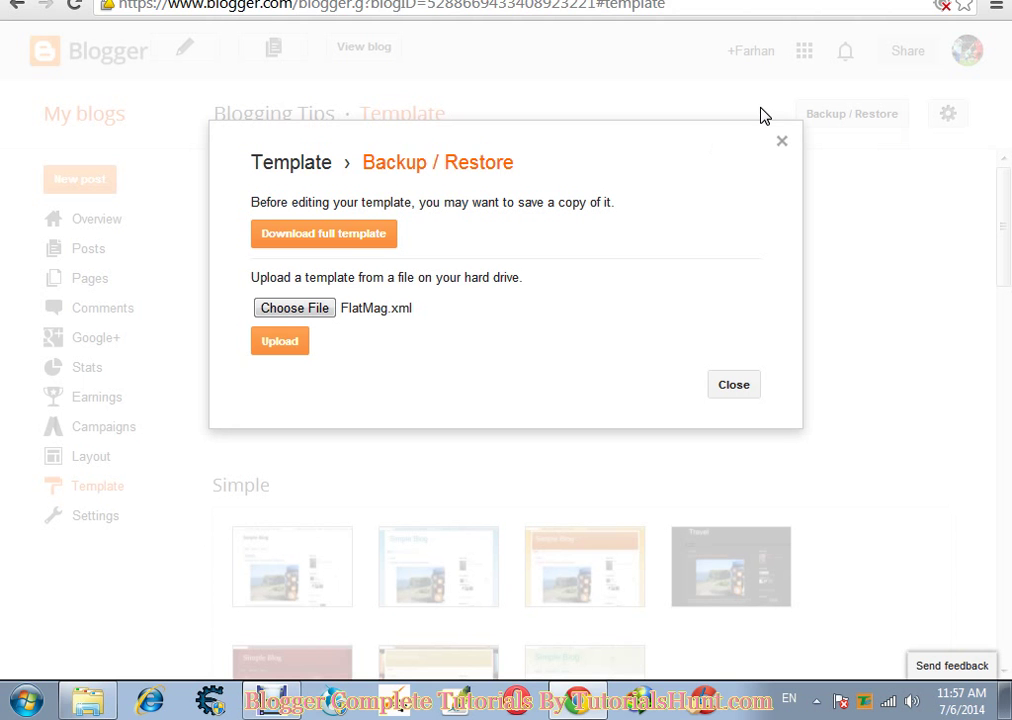
Step: Upload the chosen FlatMag.xml template to the Blogging Tips blog
drag(386, 162, 542, 163)
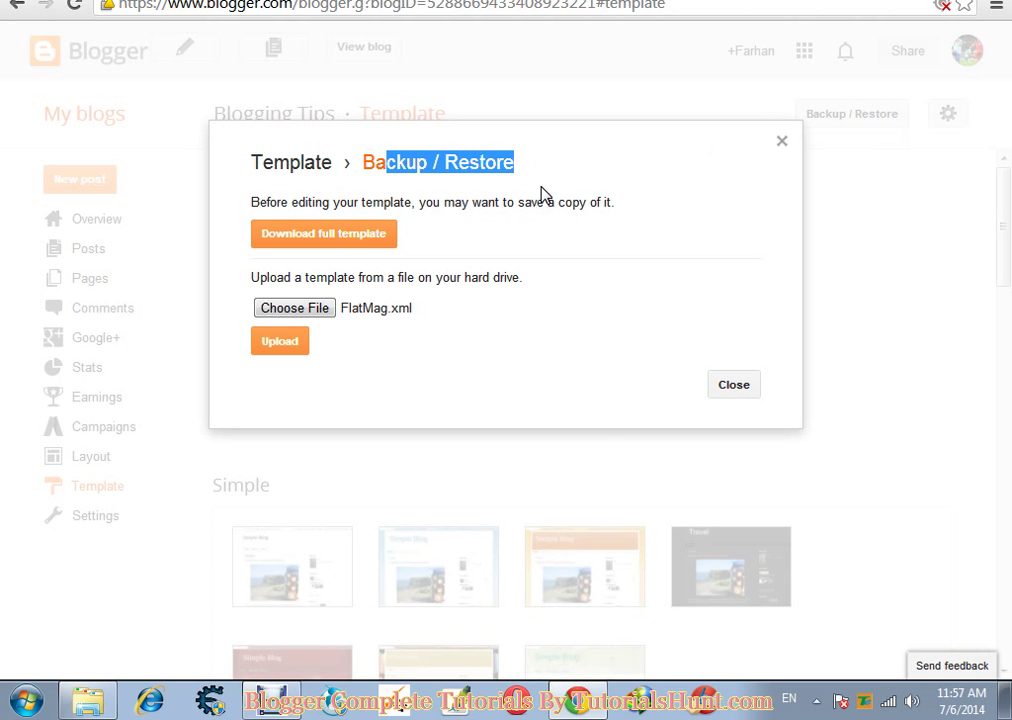
click(376, 204)
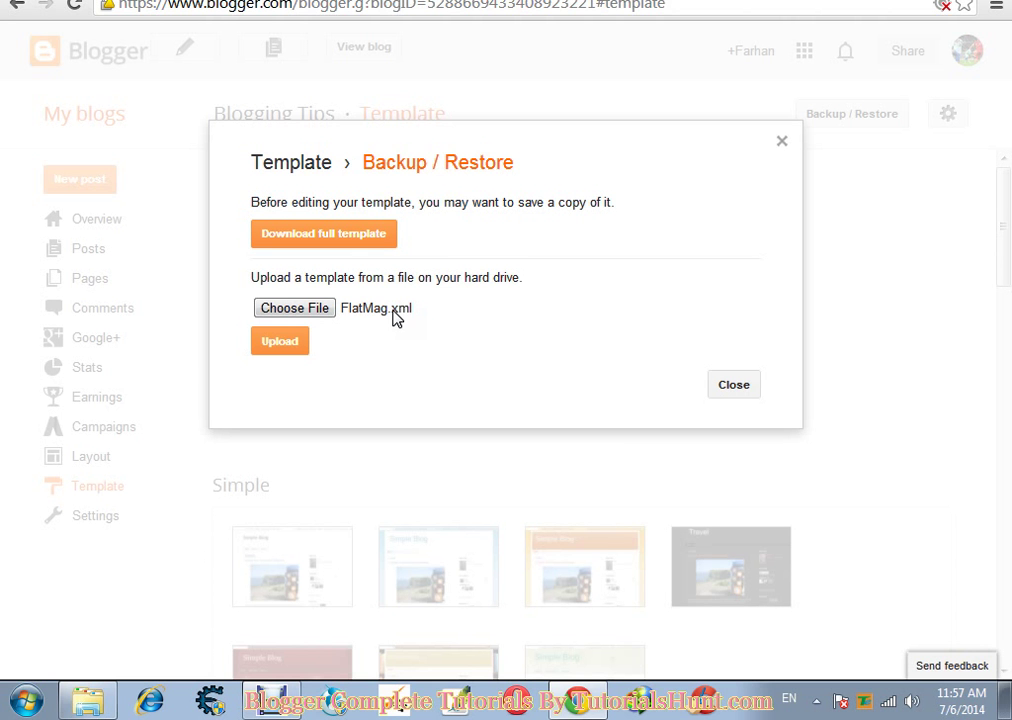
drag(251, 277, 526, 294)
click(284, 372)
click(259, 350)
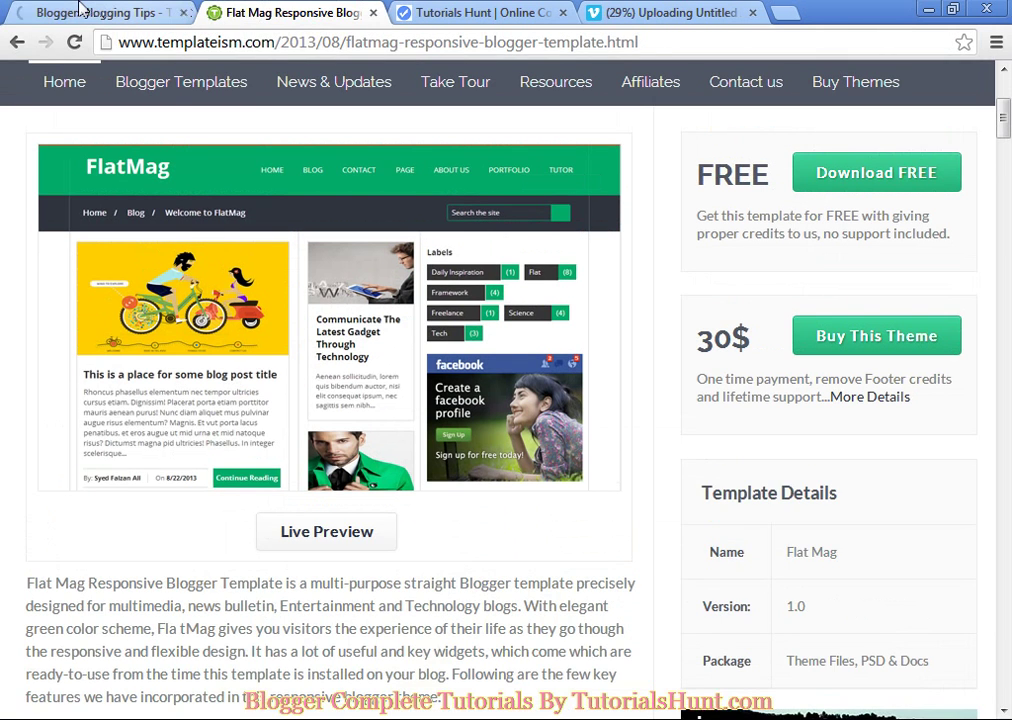
click(81, 8)
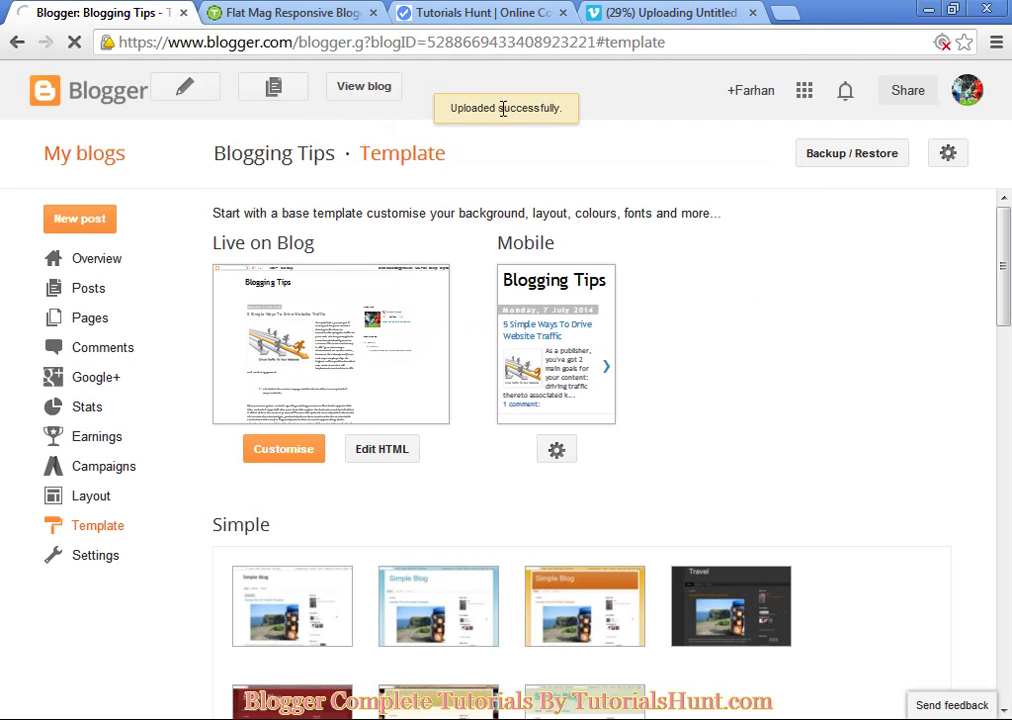
Step: View the live blog and examine the new template from the header and dropdown menus down to the footer
click(353, 96)
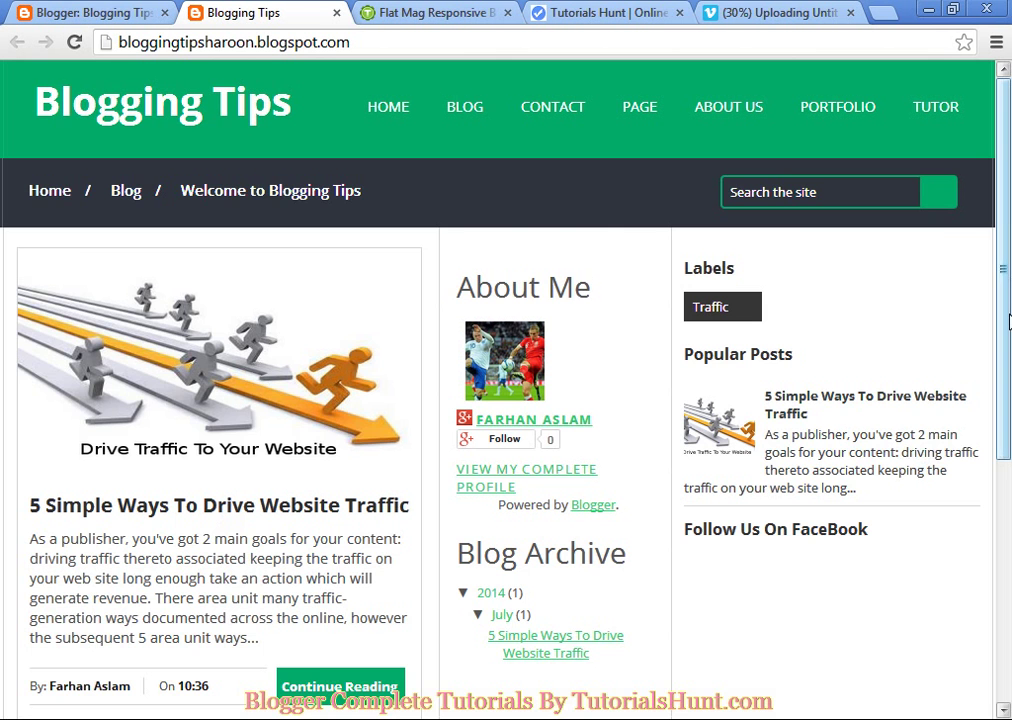
drag(1008, 320, 1008, 632)
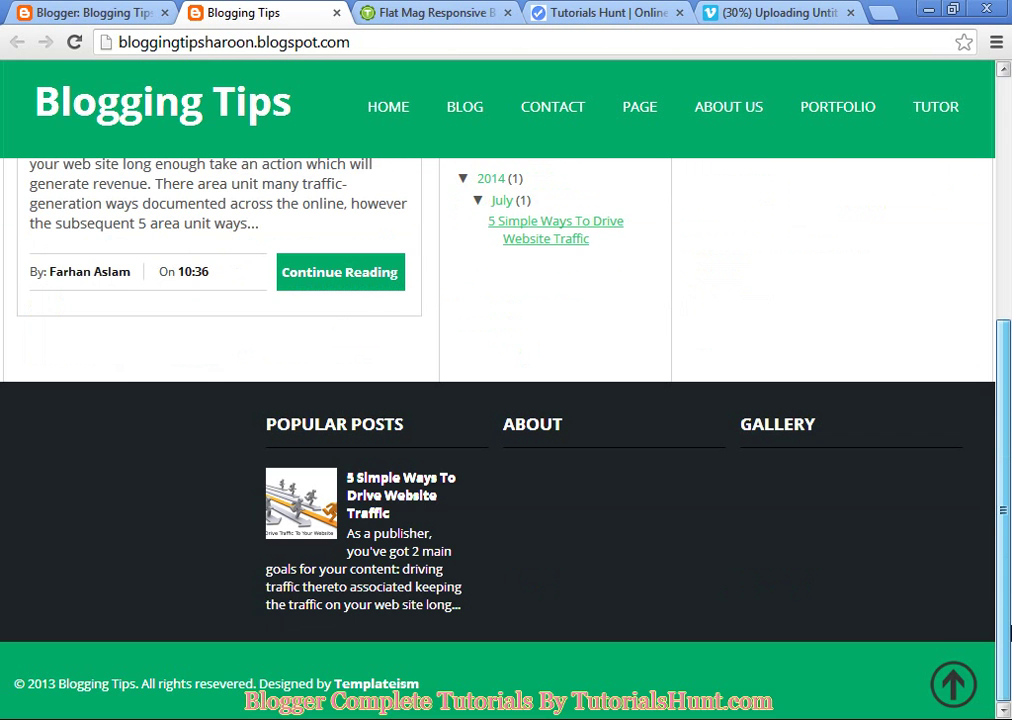
click(953, 675)
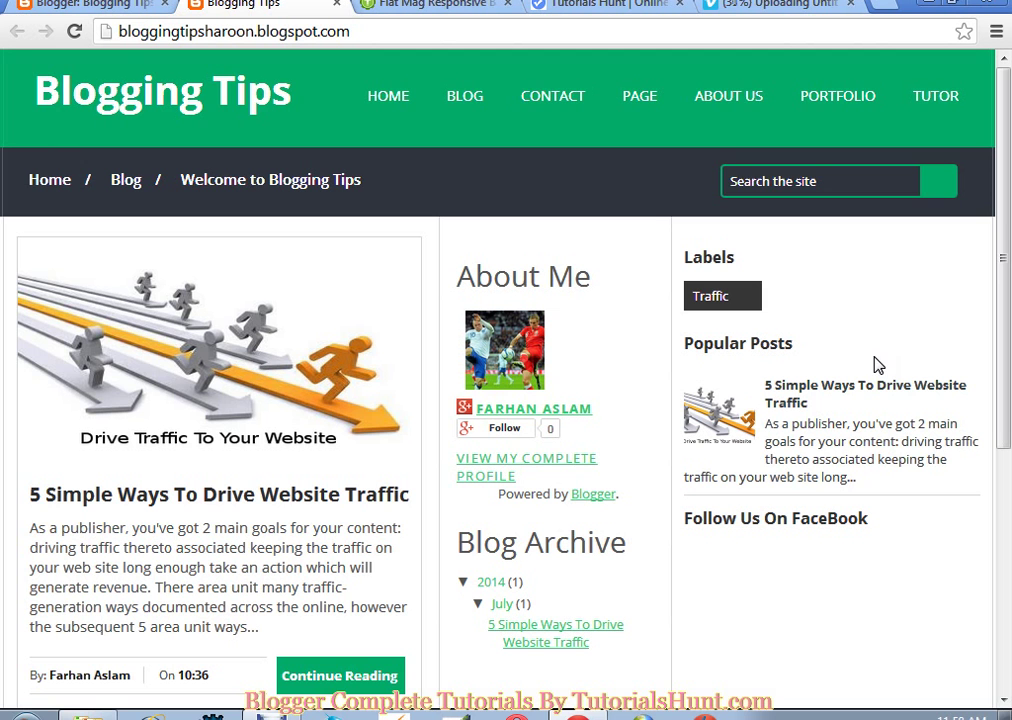
click(815, 181)
click(822, 250)
mouse_move(569, 108)
mouse_move(577, 212)
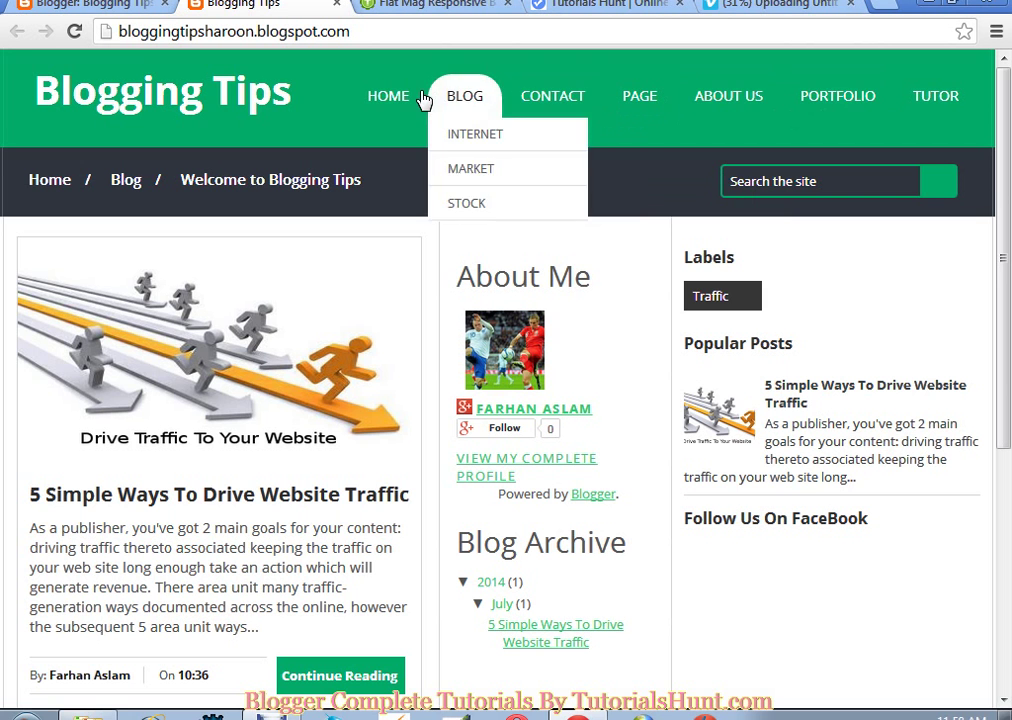
mouse_move(463, 100)
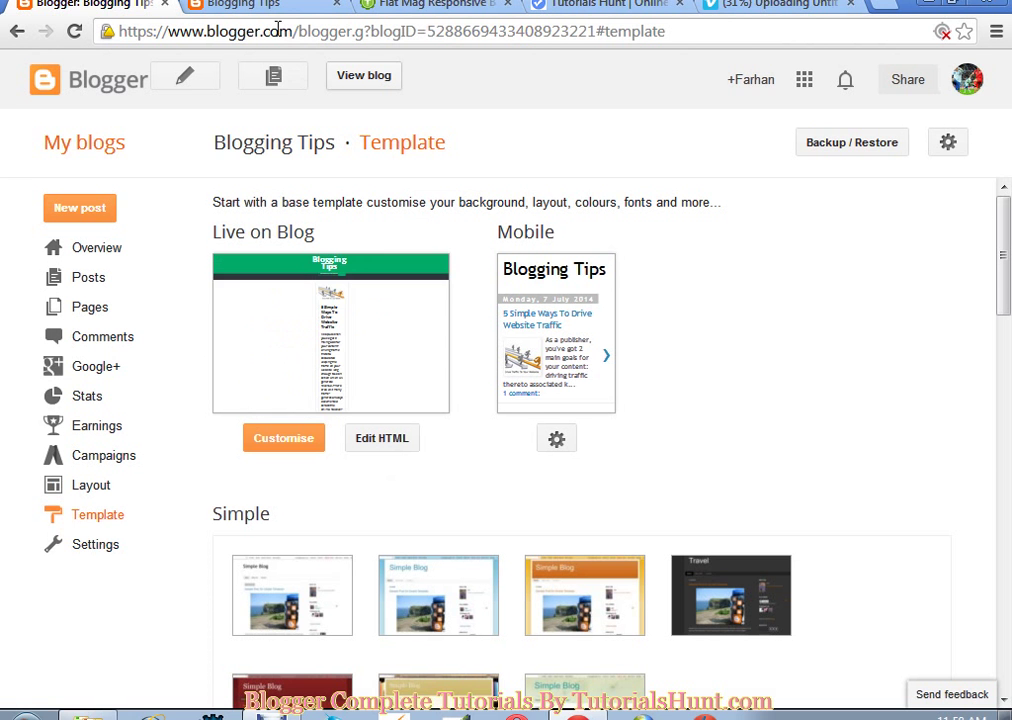
click(248, 3)
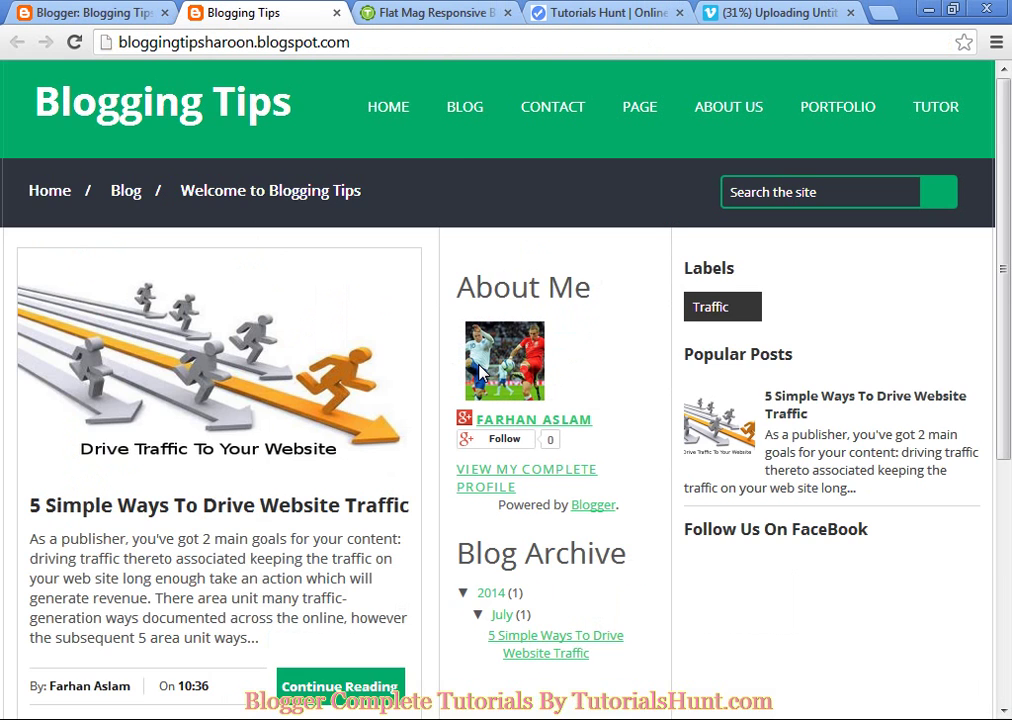
drag(1006, 200, 90, 25)
Step: Open the Layout page of the Blogging Tips blog in Blogger
click(86, 10)
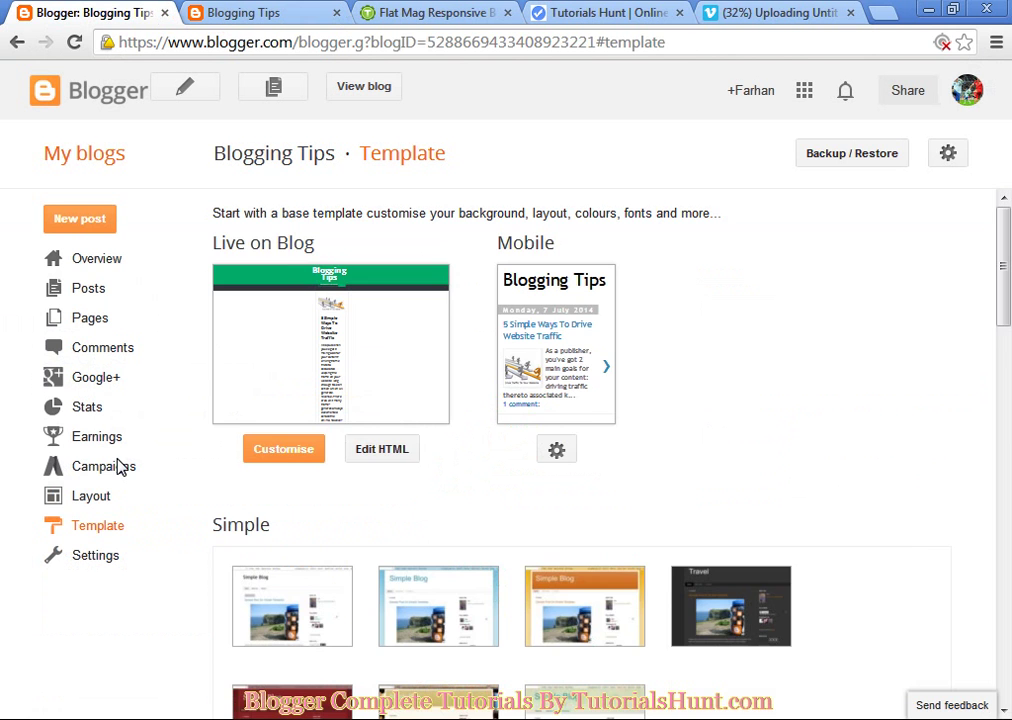
click(95, 496)
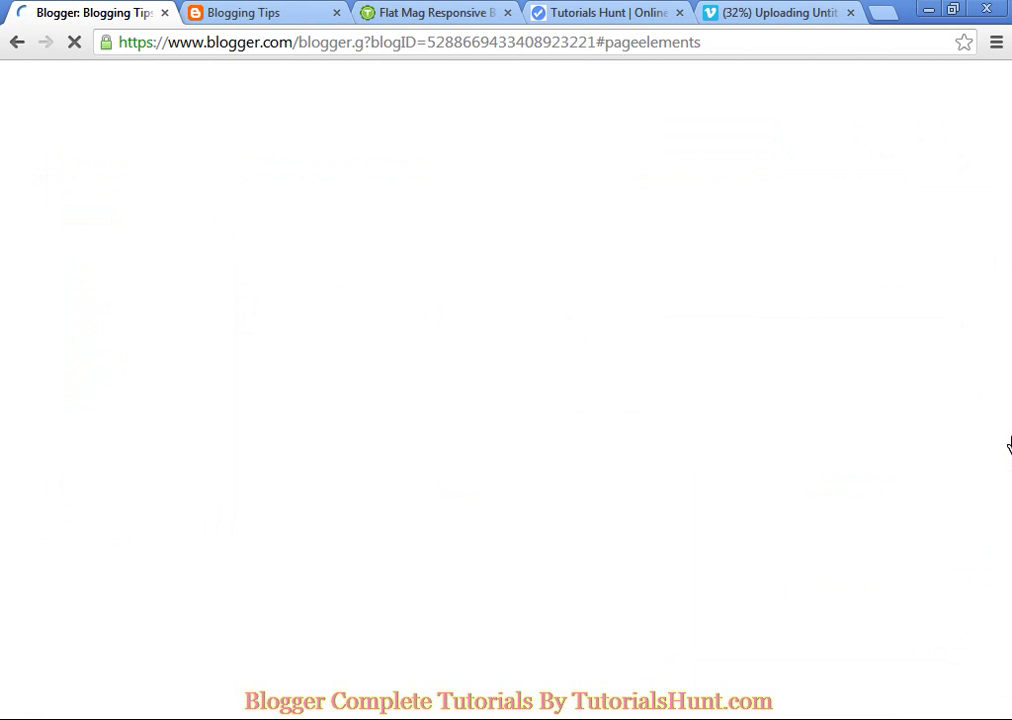
click(287, 10)
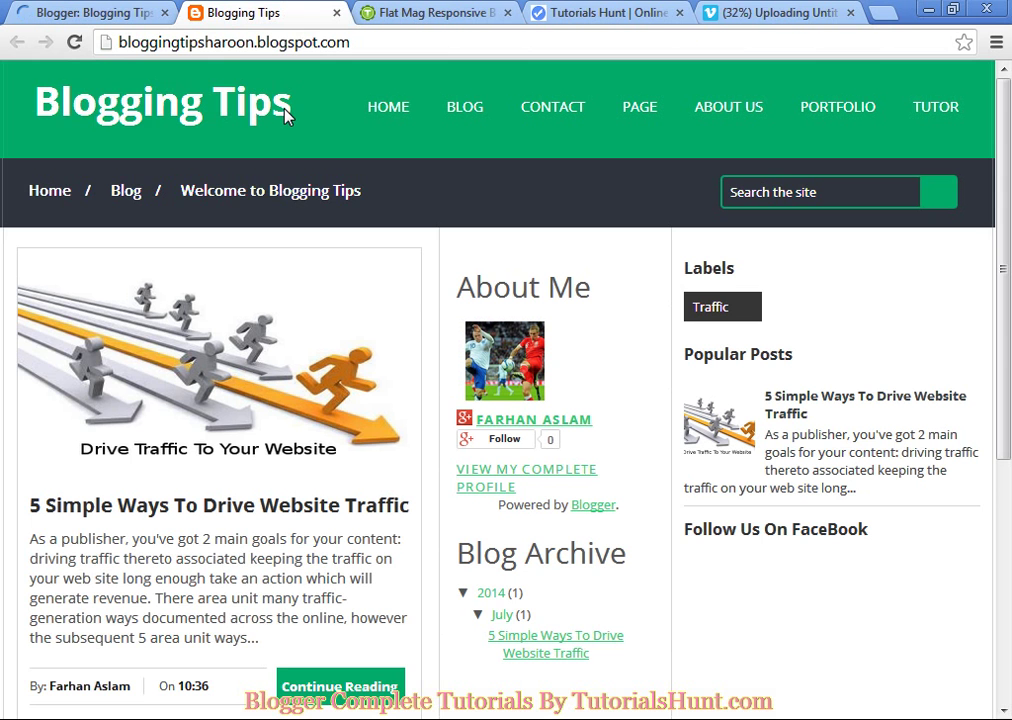
click(404, 12)
click(247, 12)
click(85, 10)
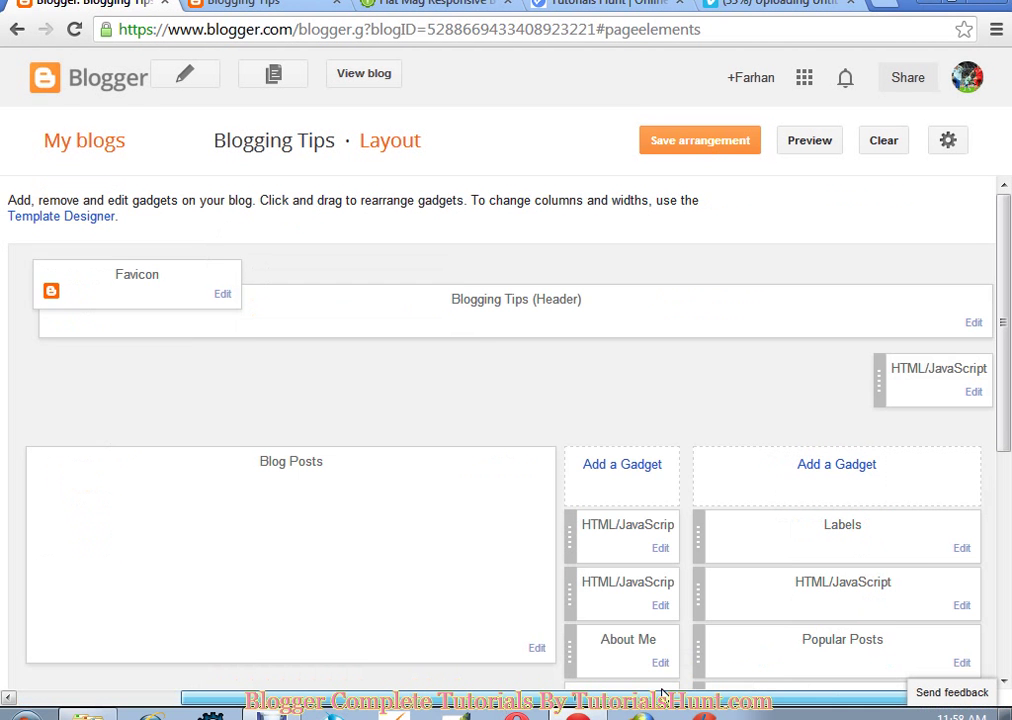
Step: Compare the gadget layout with the live blog and examine the Blog menu's dropdown entries
double_click(478, 299)
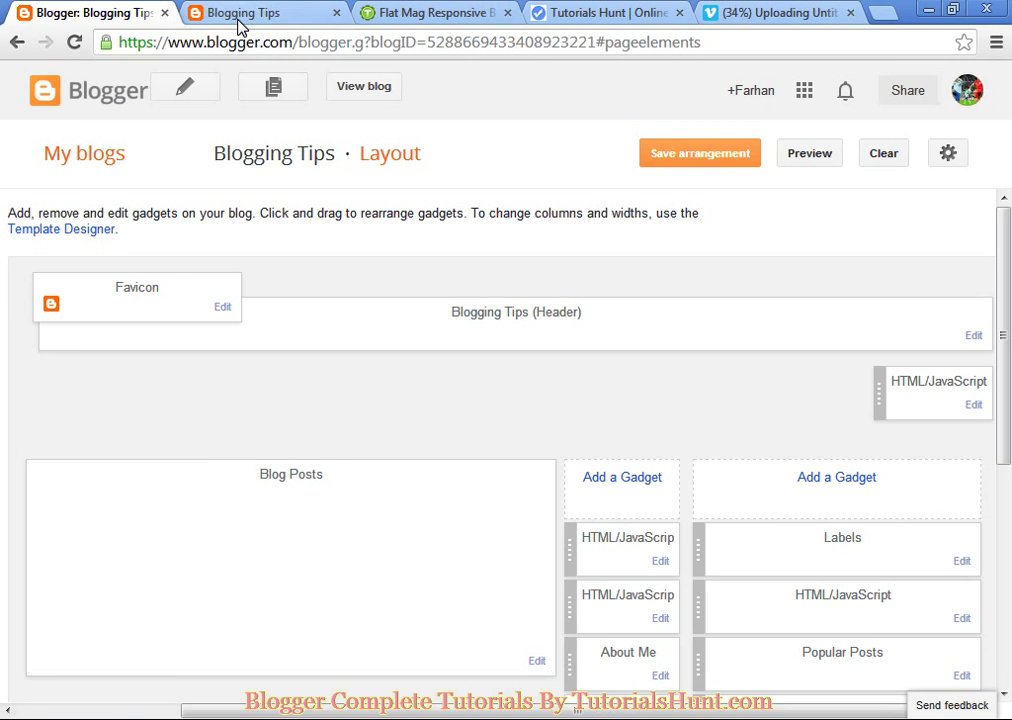
click(239, 14)
click(90, 12)
click(293, 10)
mouse_move(463, 108)
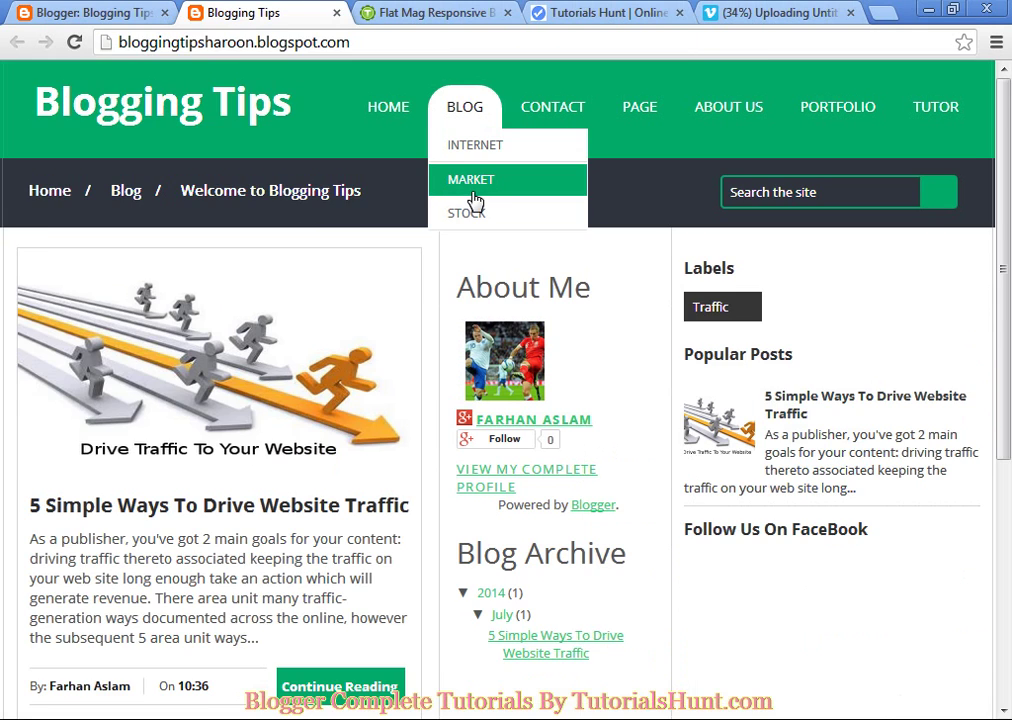
Step: Remove the first HTML/JavaScript gadget from the layout's narrow middle column, checking that column on the live blog
key(ctrl+1)
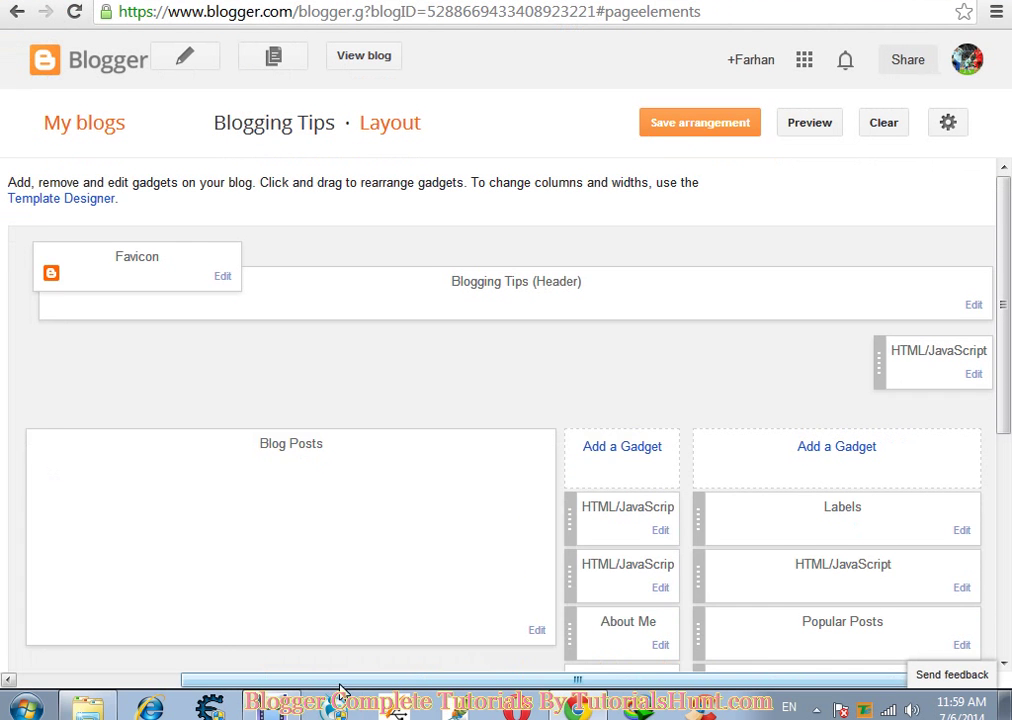
drag(340, 688, 50, 680)
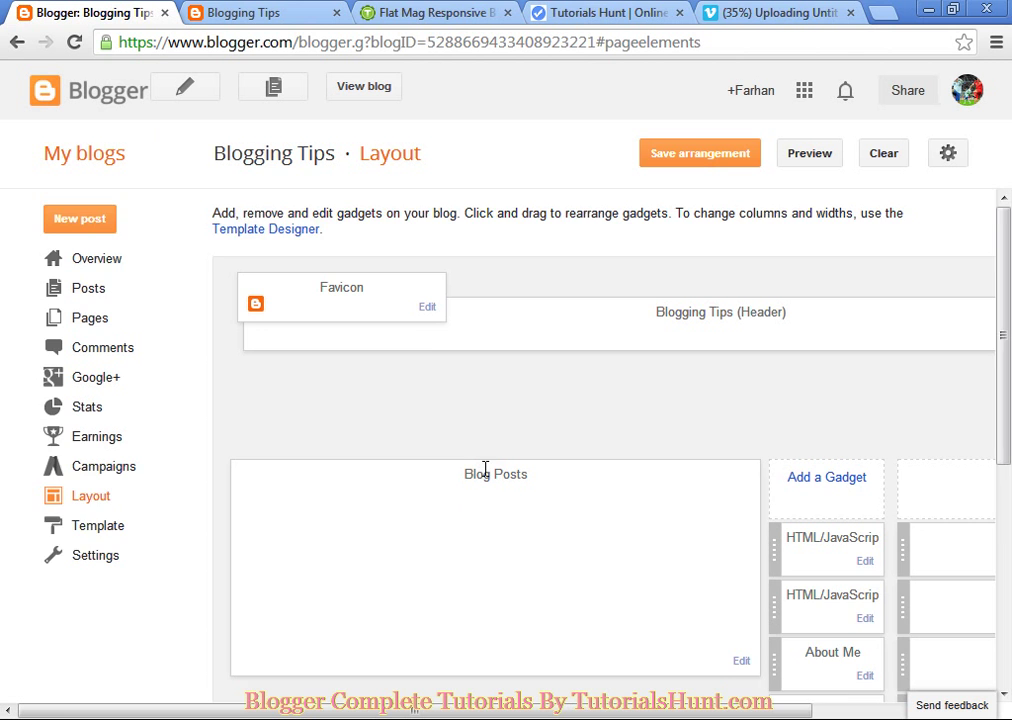
scroll(485, 470, down, 1)
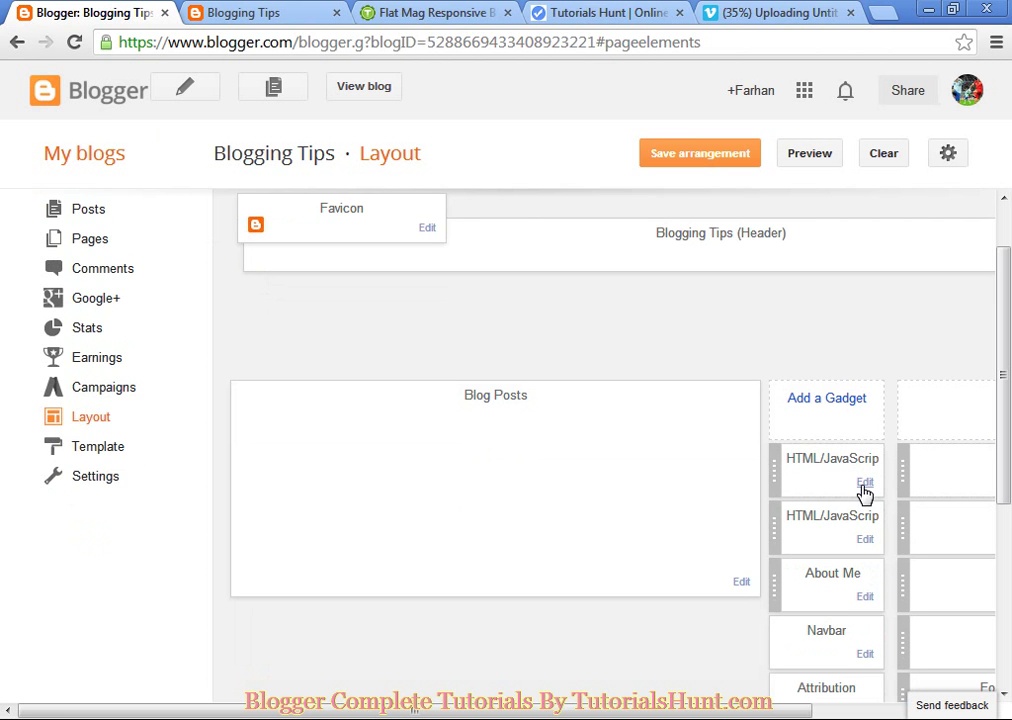
click(863, 484)
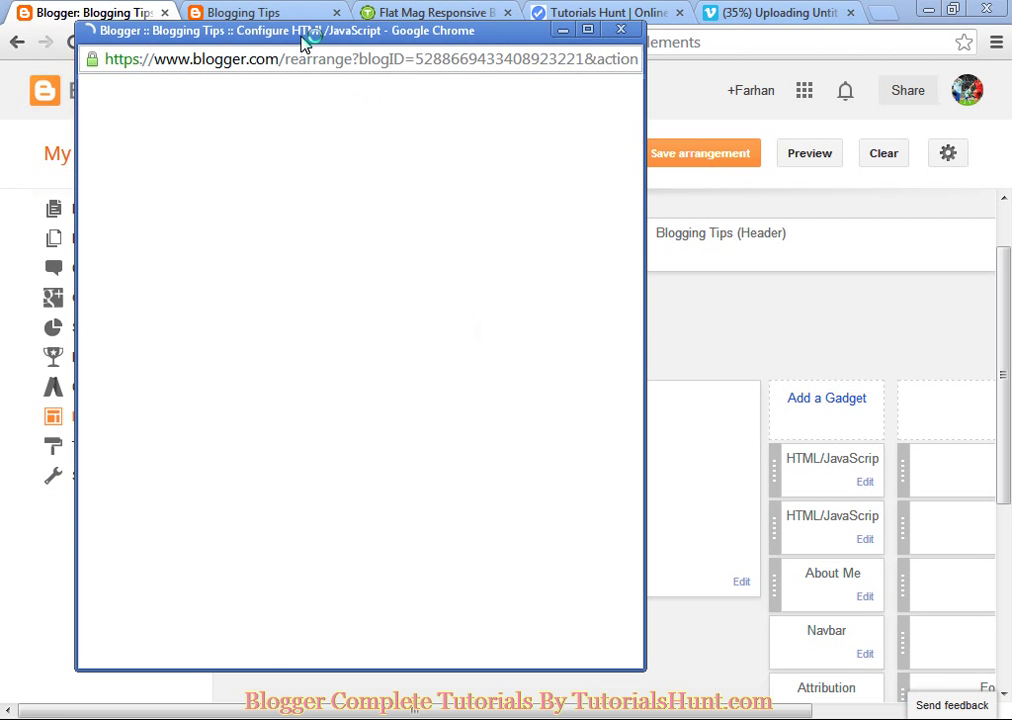
click(250, 12)
drag(860, 590, 613, 290)
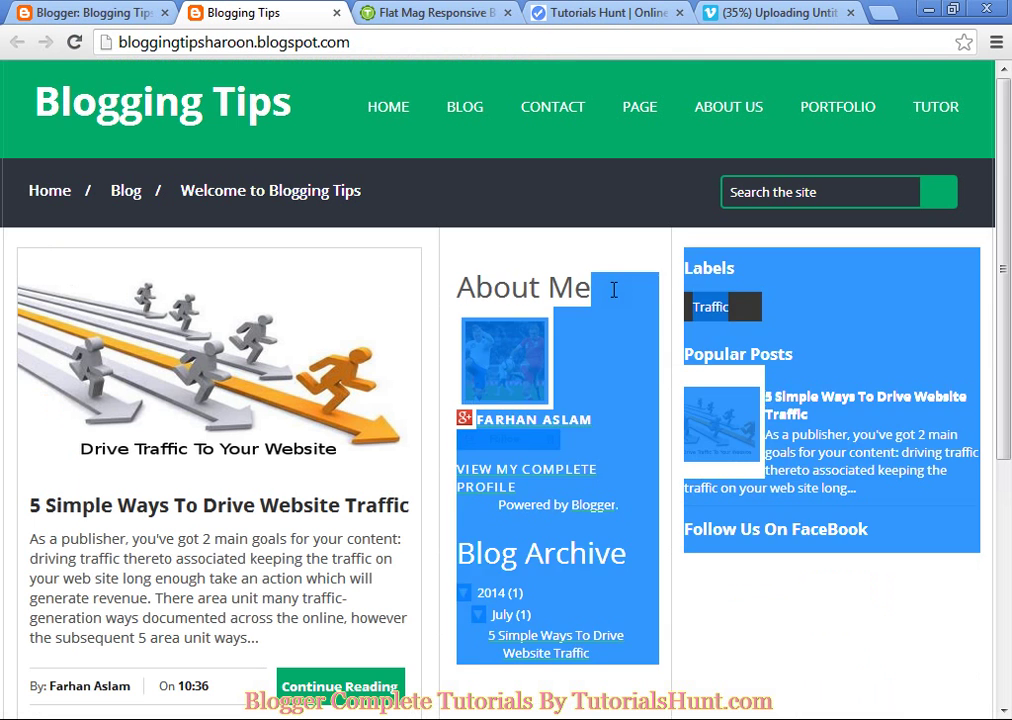
click(613, 290)
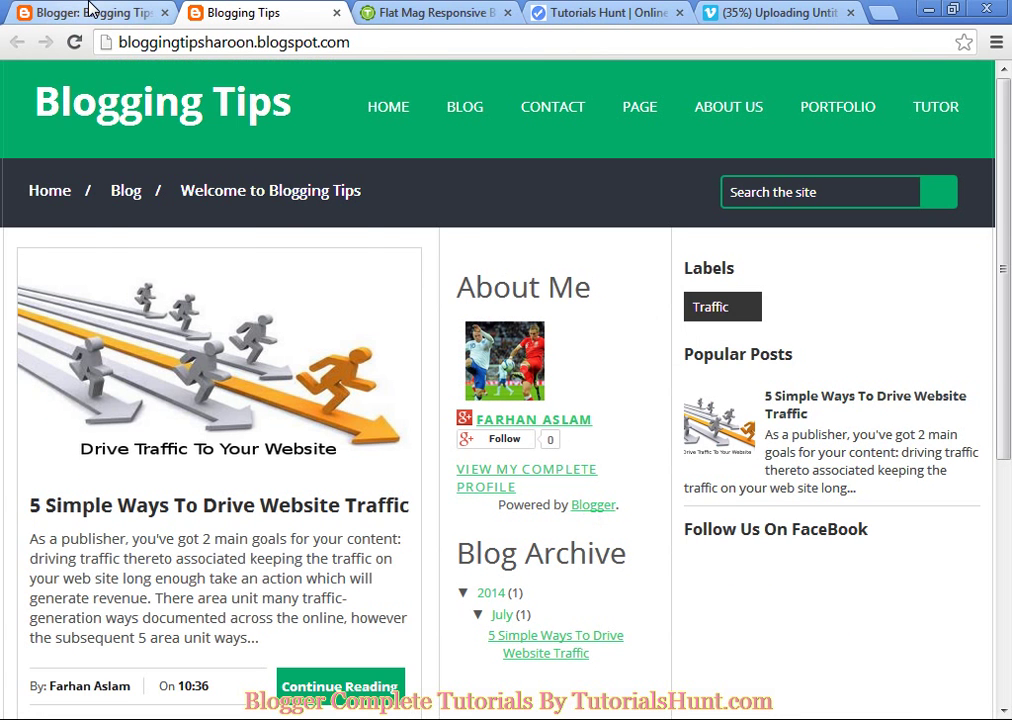
click(95, 12)
click(580, 702)
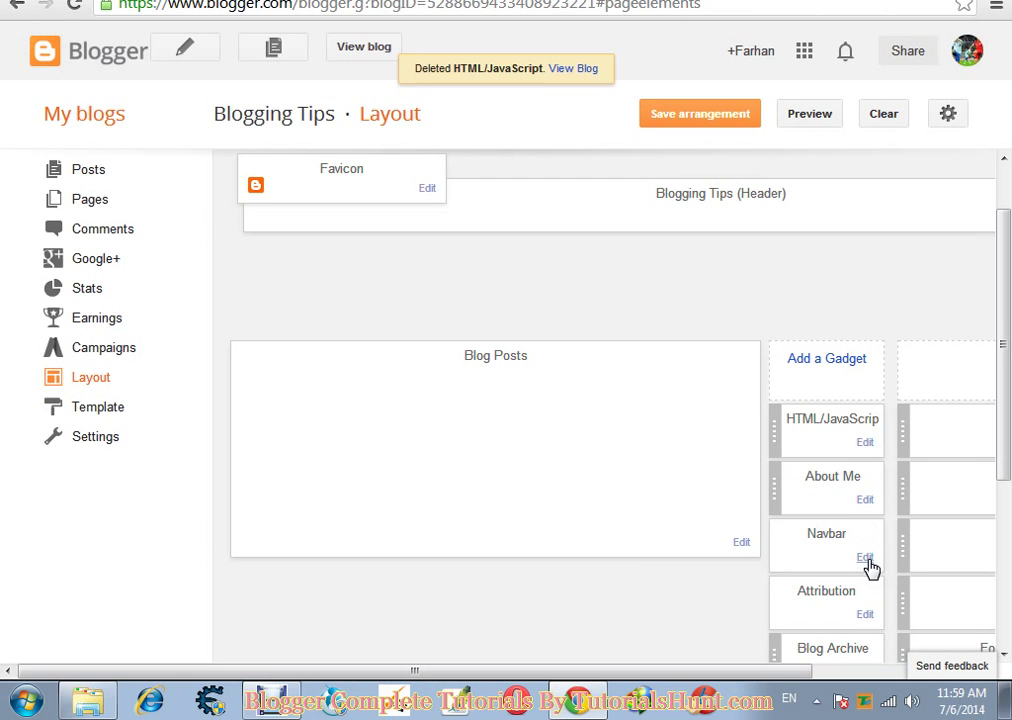
Step: Remove the About Me gadget, then save the arrangement and check it on the live blog
click(865, 500)
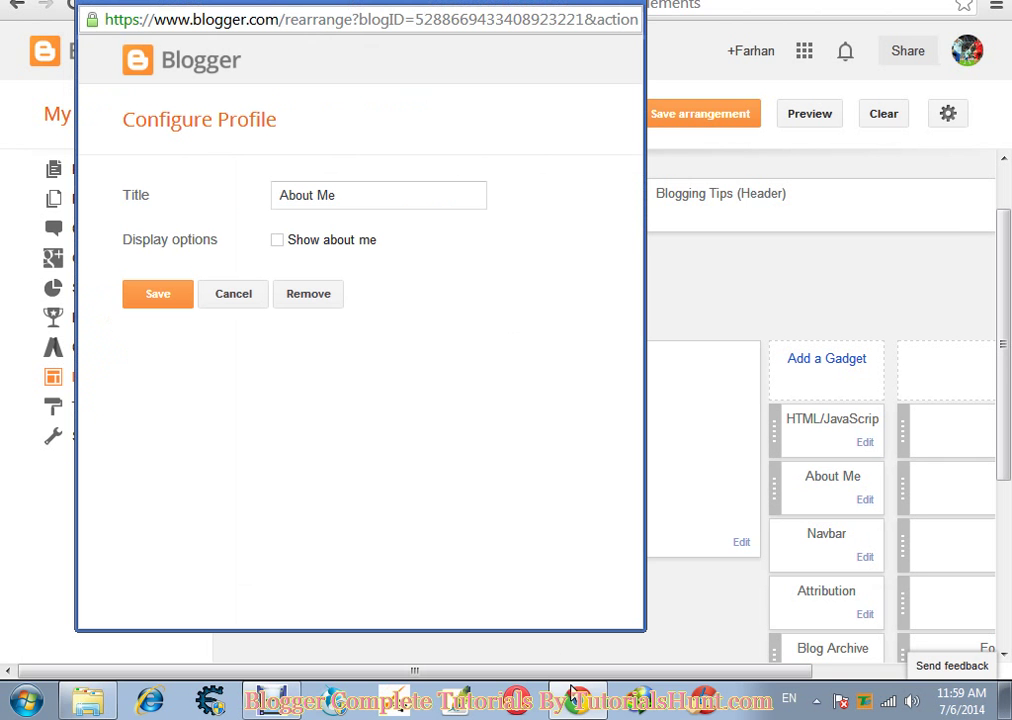
click(285, 244)
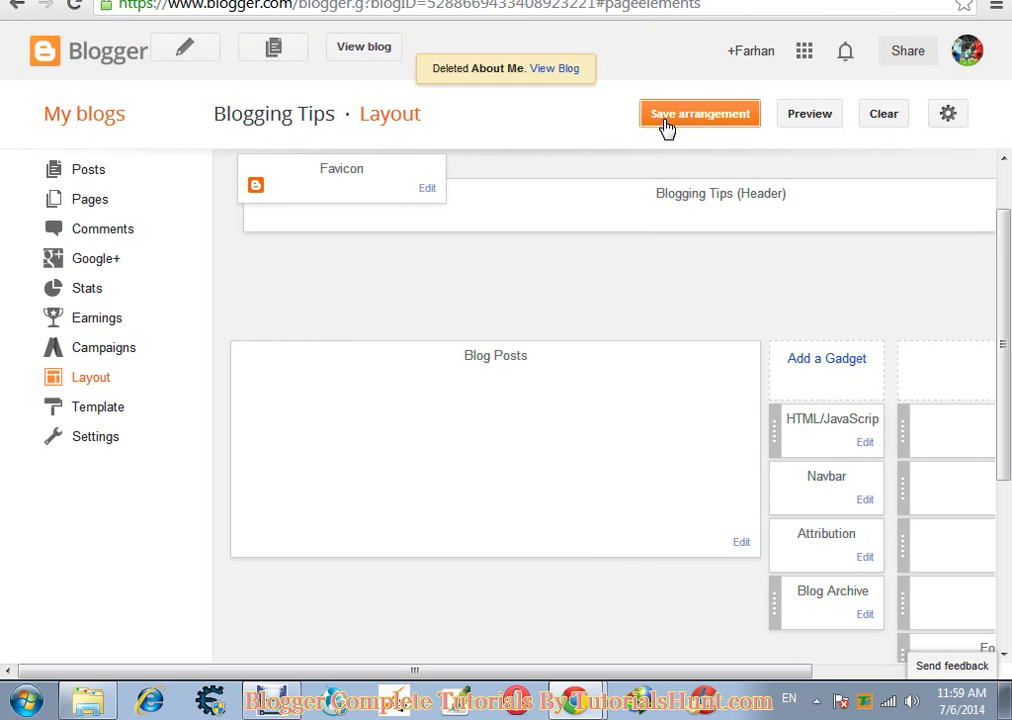
click(665, 120)
click(355, 43)
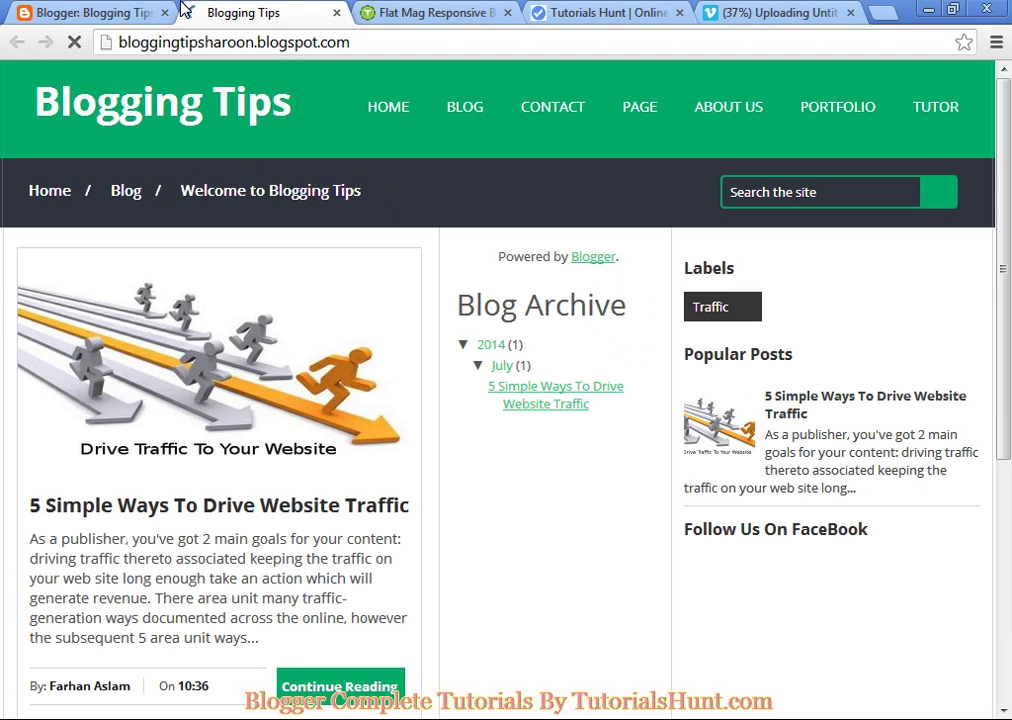
Step: Remove the Blog Archive gadget and the remaining HTML/JavaScript gadget from the layout's narrow middle column
click(105, 12)
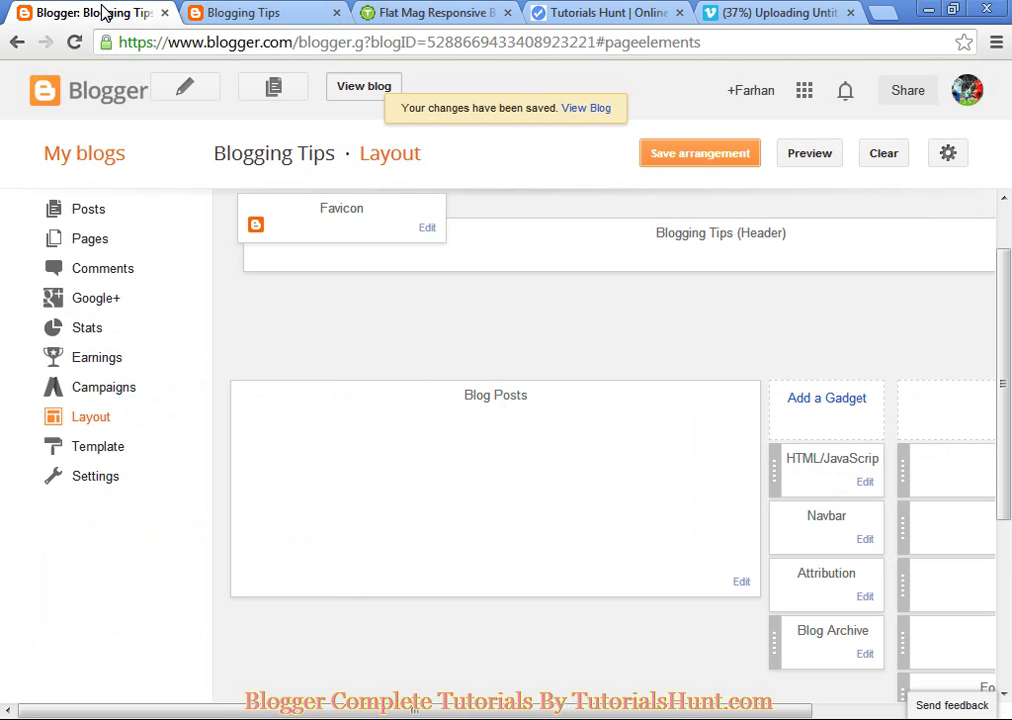
click(865, 655)
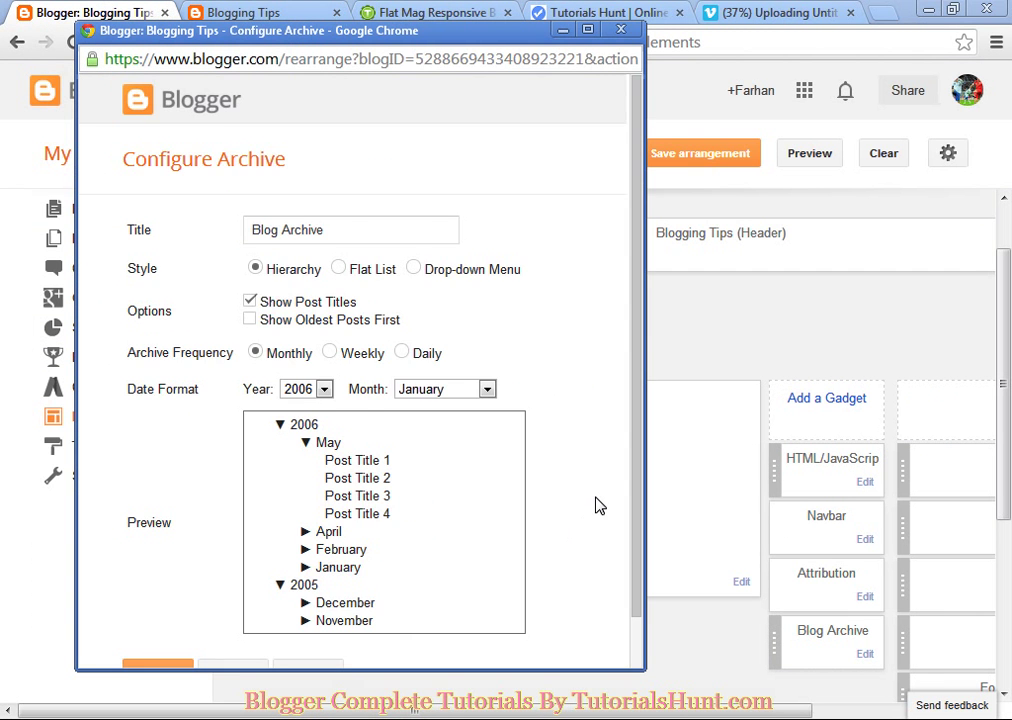
scroll(597, 505, down, 1)
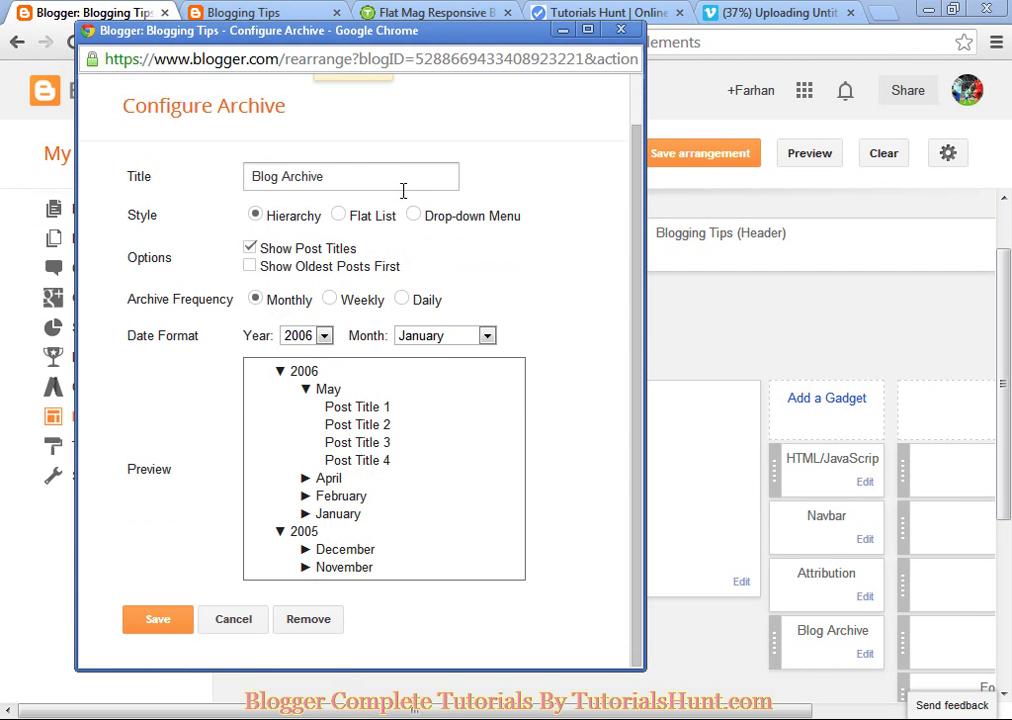
click(308, 619)
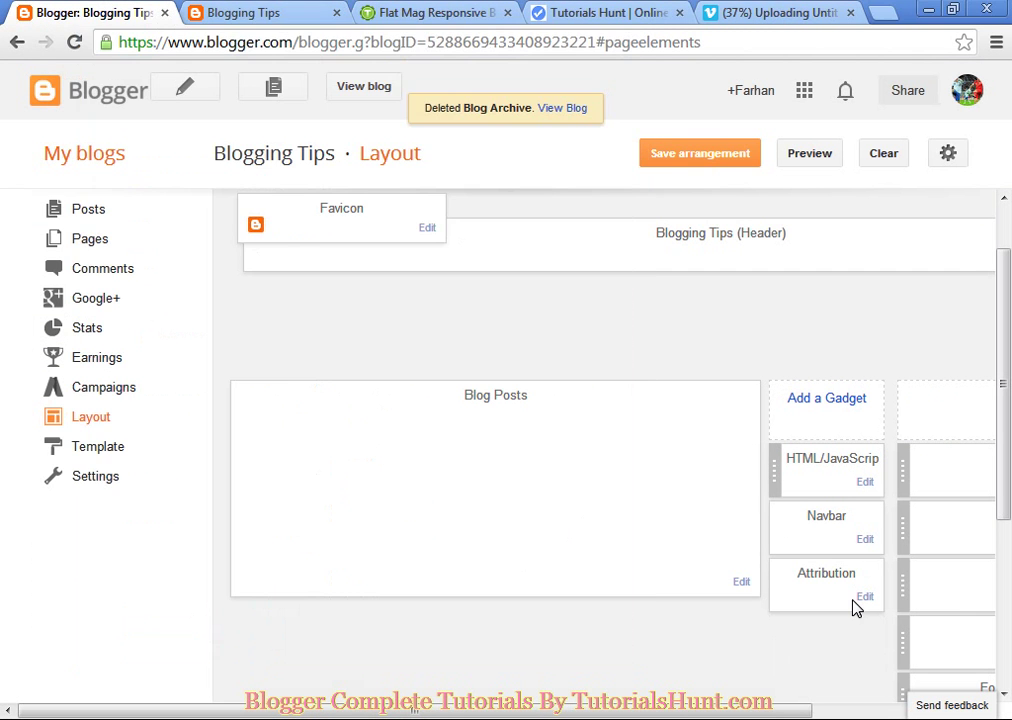
click(867, 484)
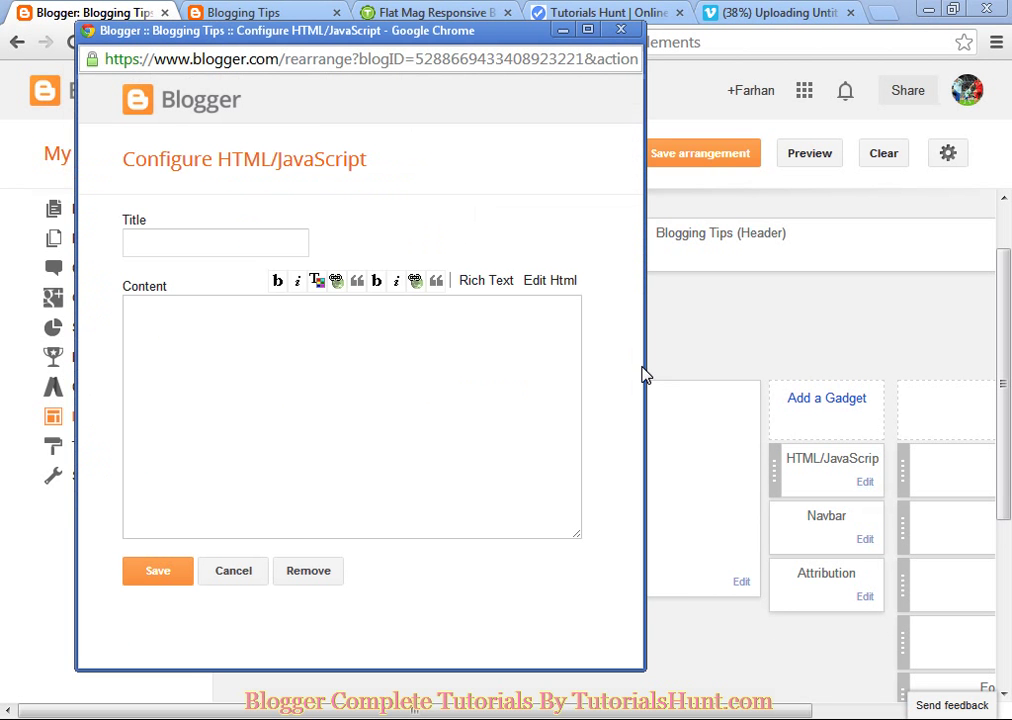
click(367, 237)
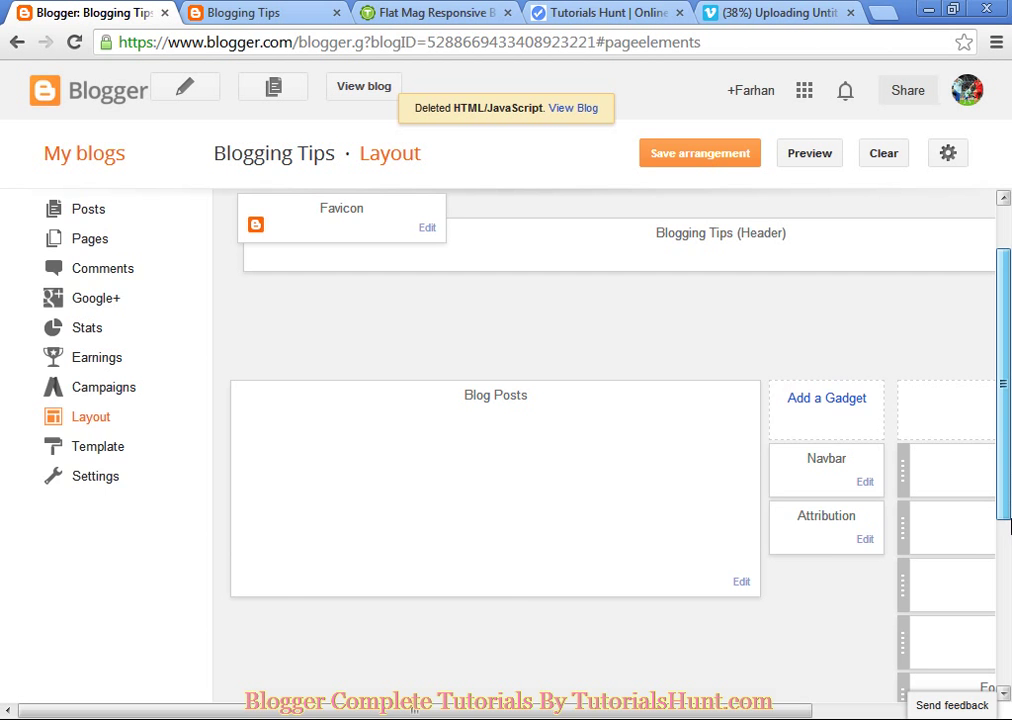
Step: Remove the Popular Posts, HTML/JavaScript, About and Gallery gadgets from the four footer columns of the layout
scroll(696, 560, down, 3)
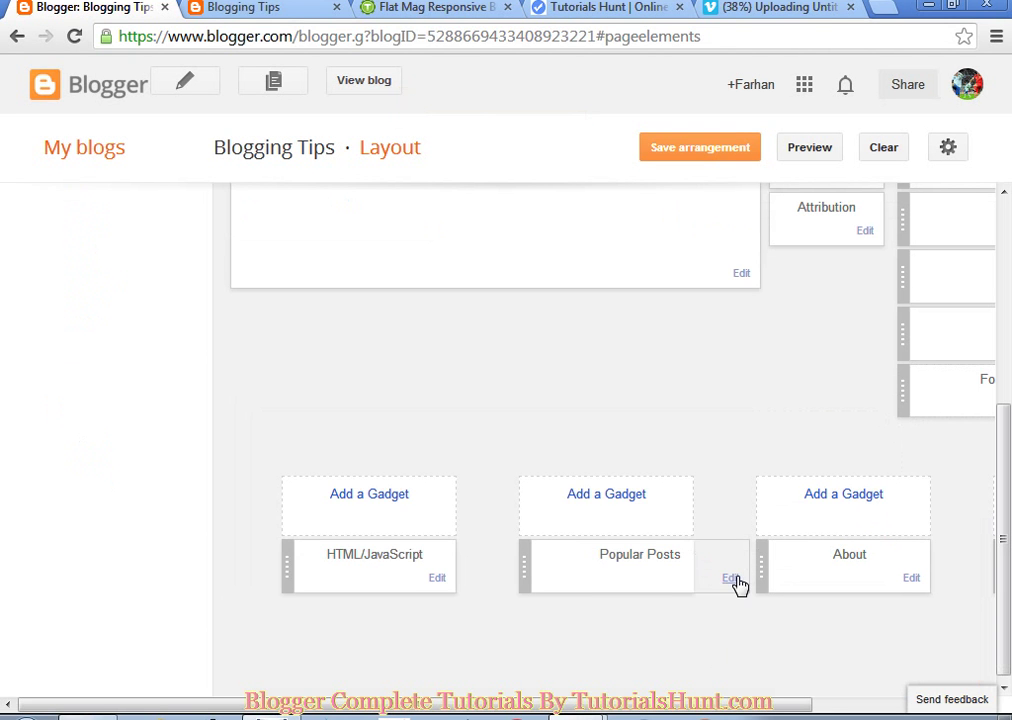
click(732, 579)
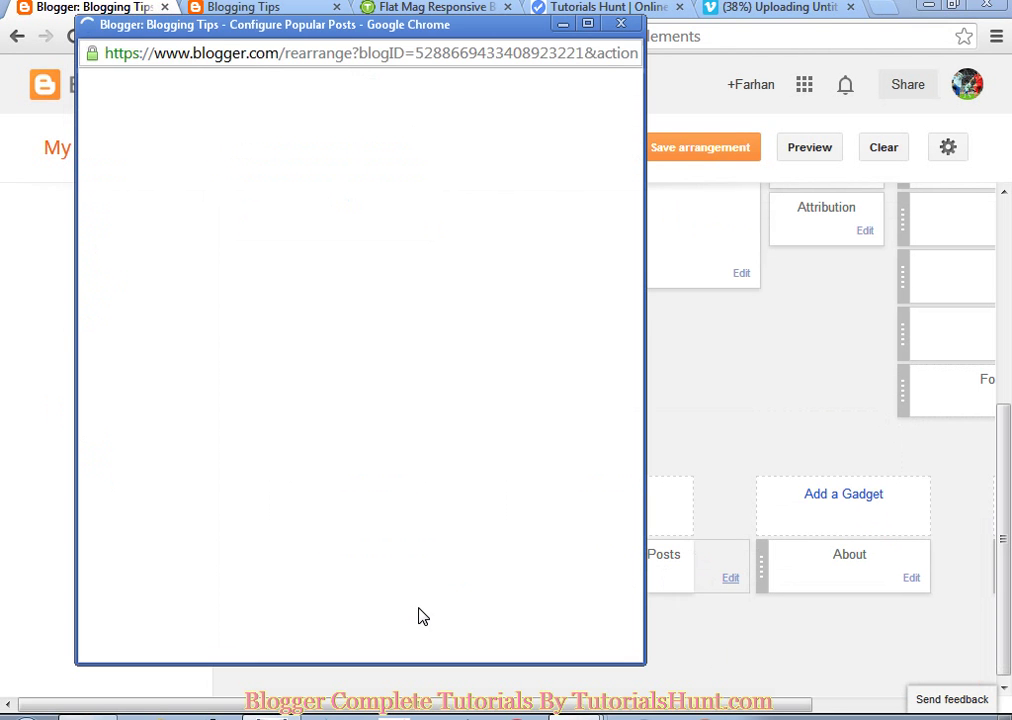
click(322, 477)
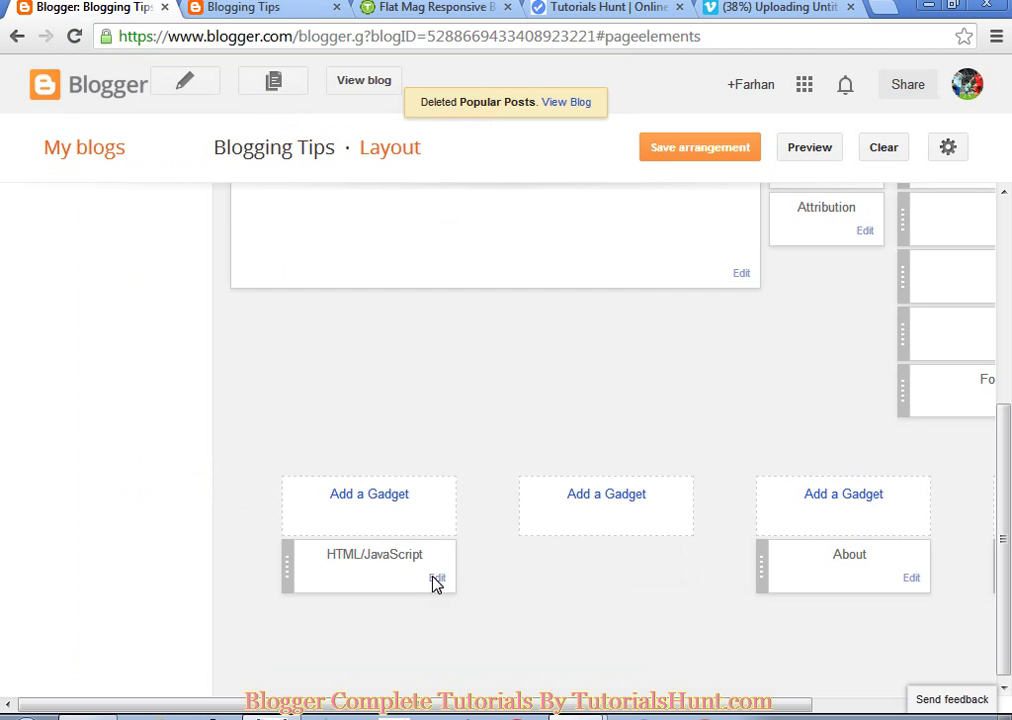
click(436, 580)
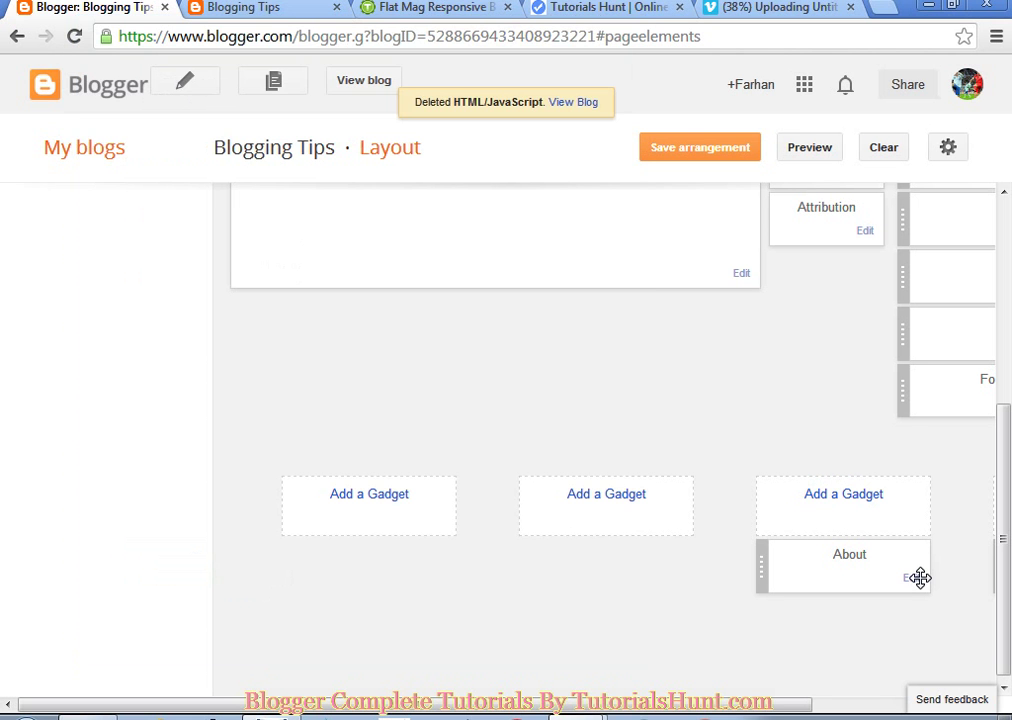
click(913, 580)
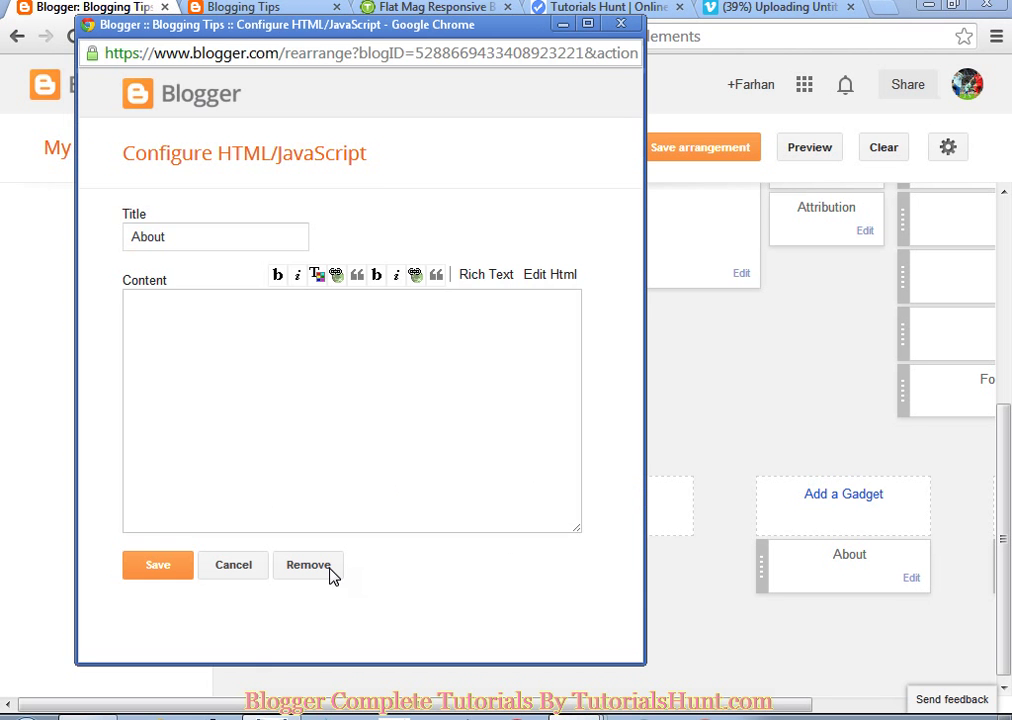
click(330, 568)
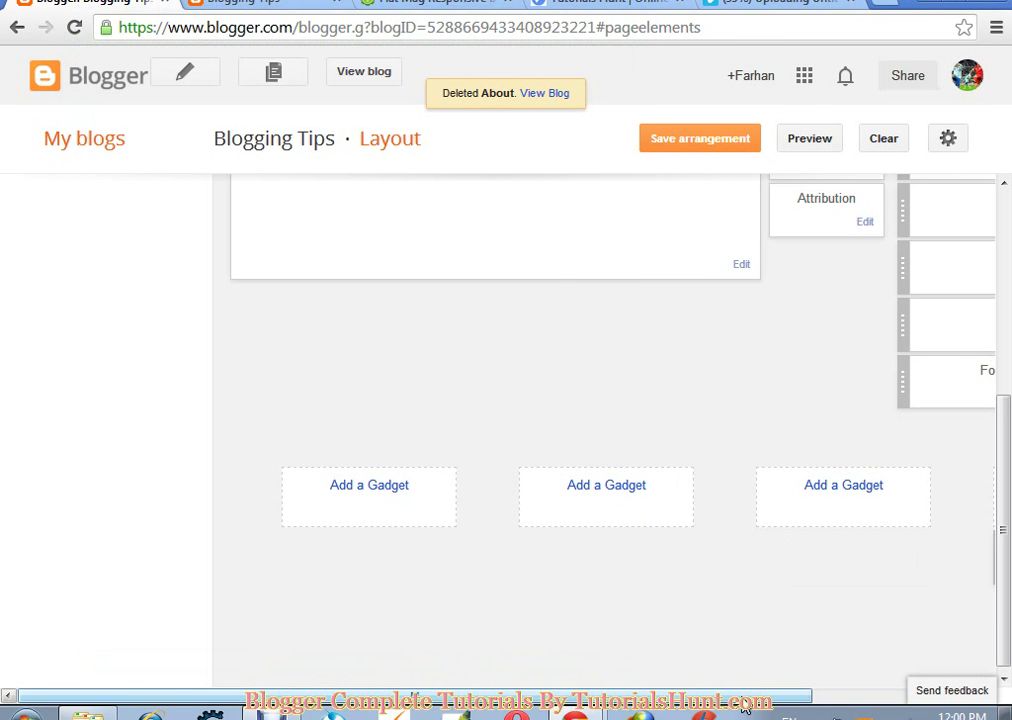
drag(745, 697, 911, 542)
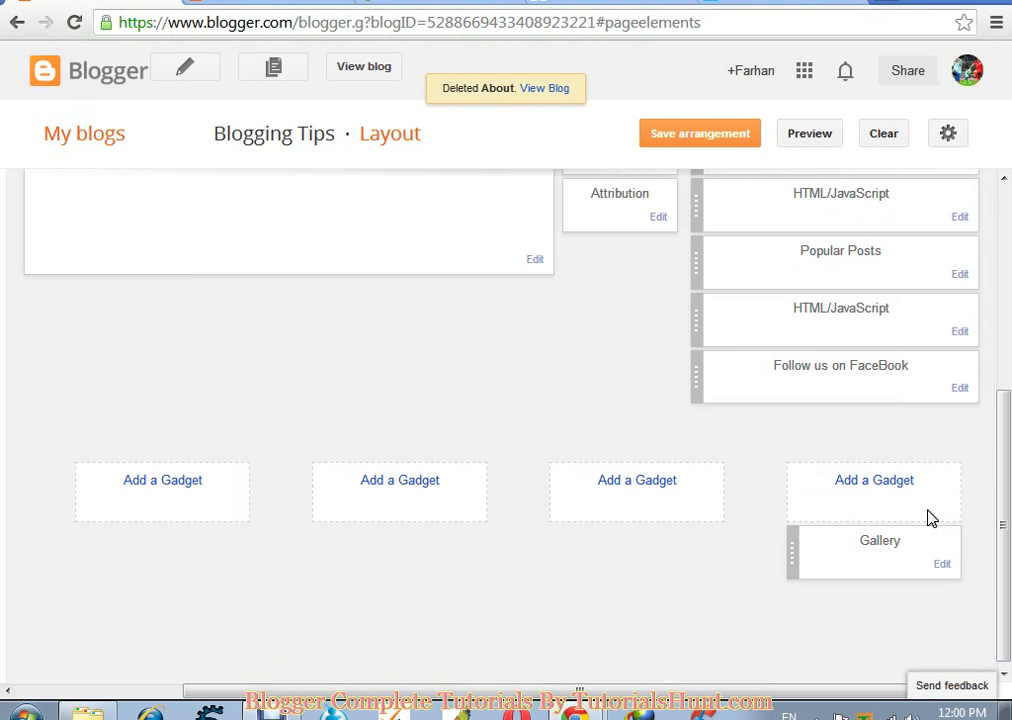
click(940, 564)
click(784, 614)
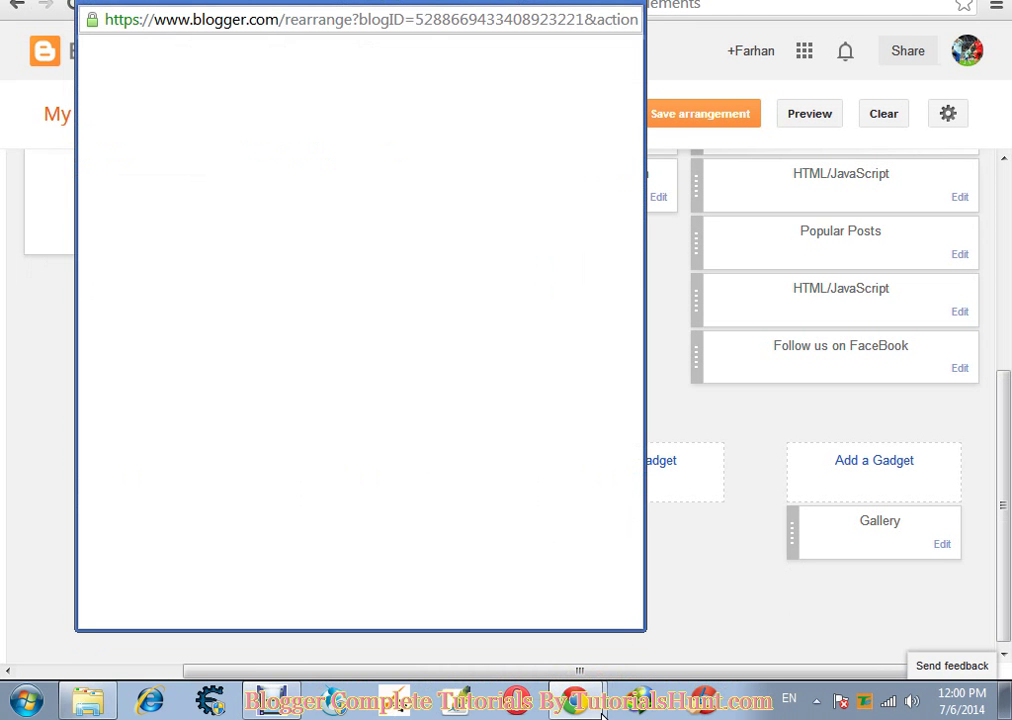
Step: Remove the wide sidebar's HTML/JavaScript, Follow us on FaceBook, Popular Posts and Labels gadgets, plus the HTML/JavaScript gadget beneath the header
click(960, 256)
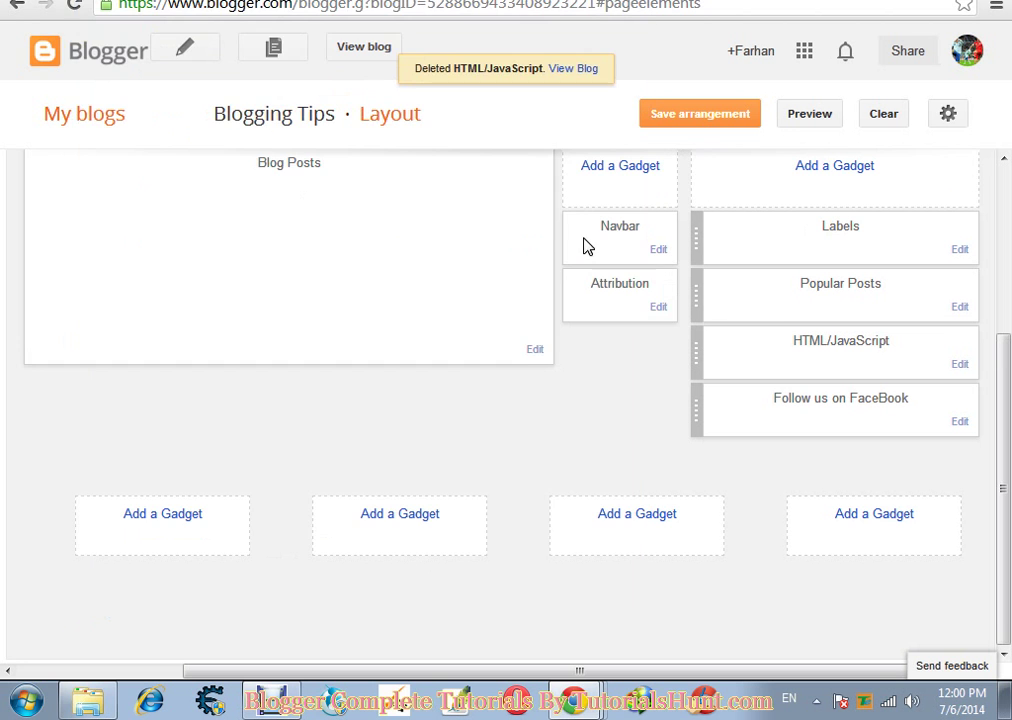
click(956, 423)
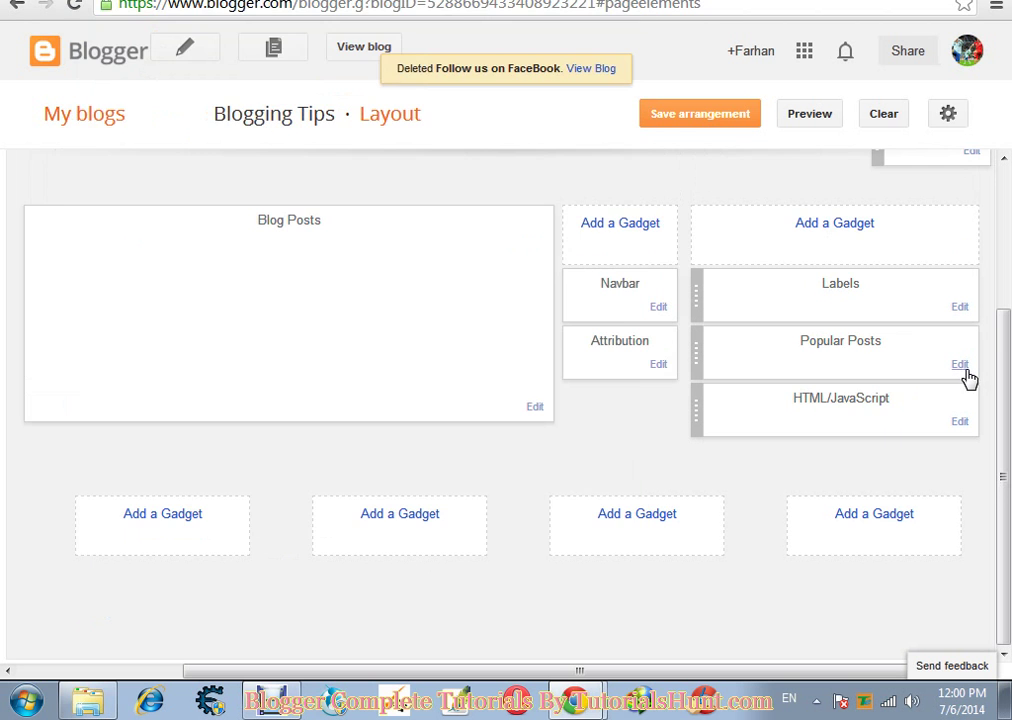
click(960, 365)
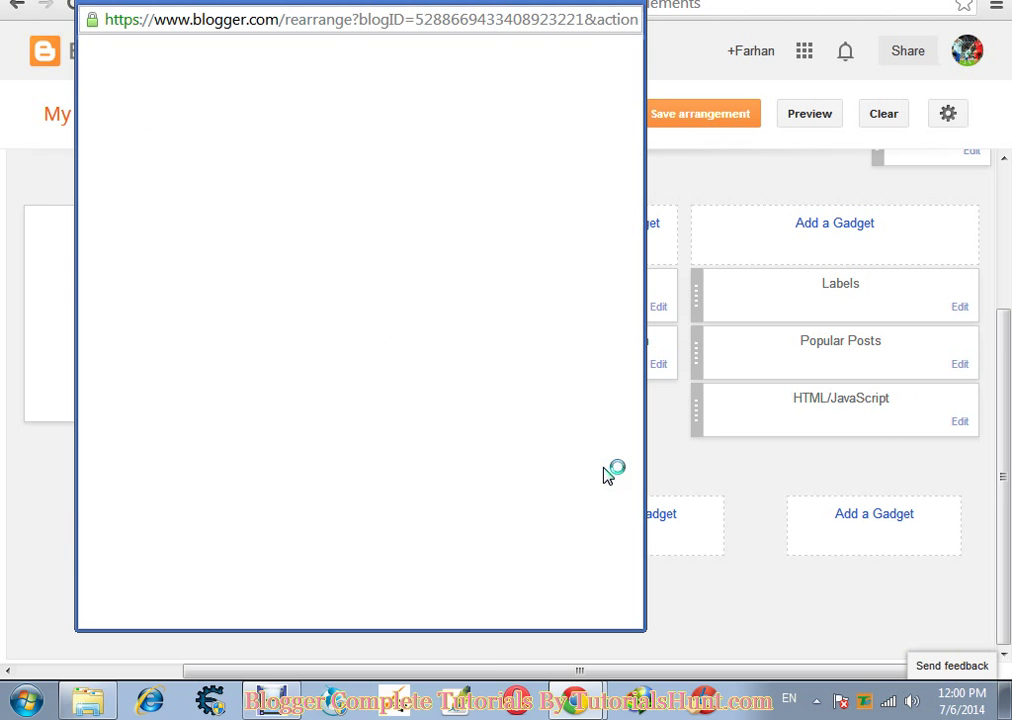
click(295, 452)
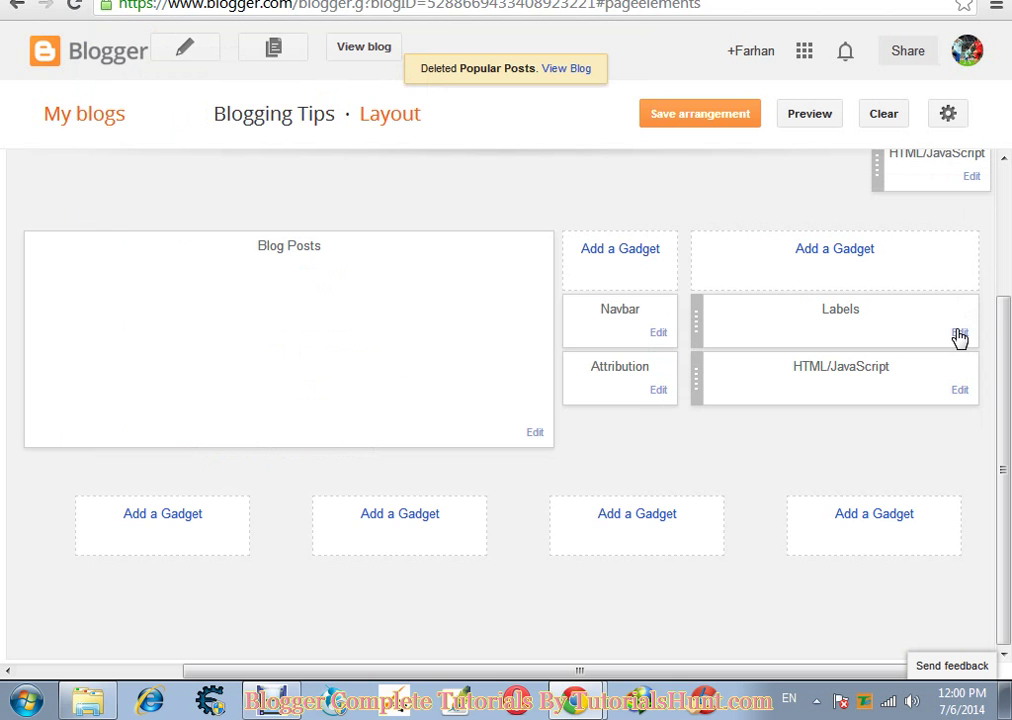
click(959, 333)
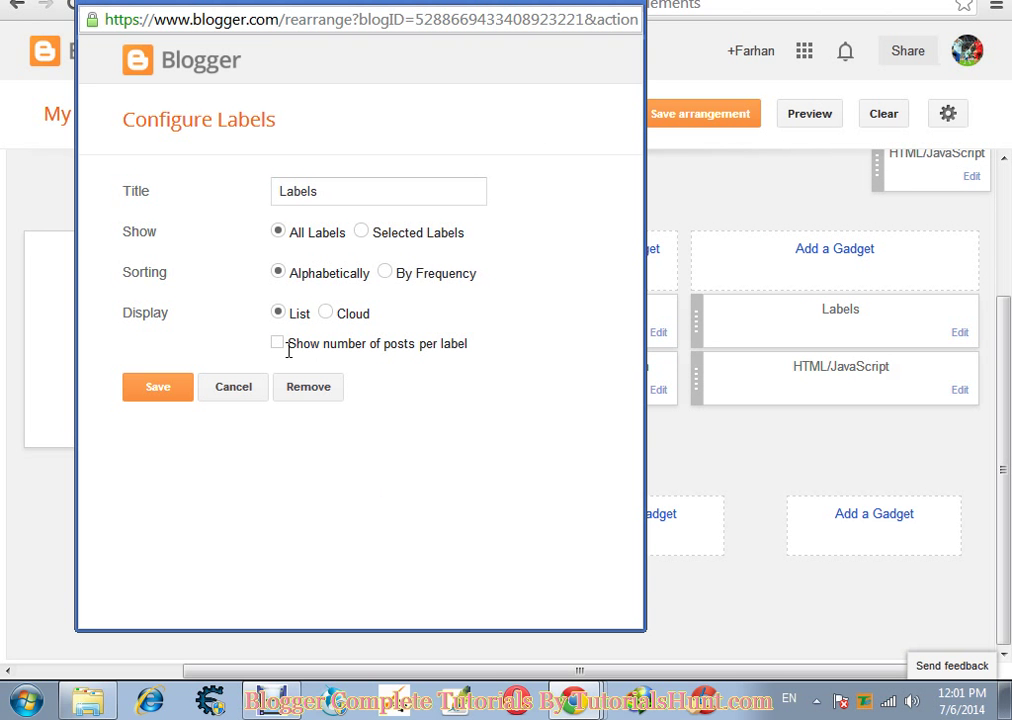
click(306, 386)
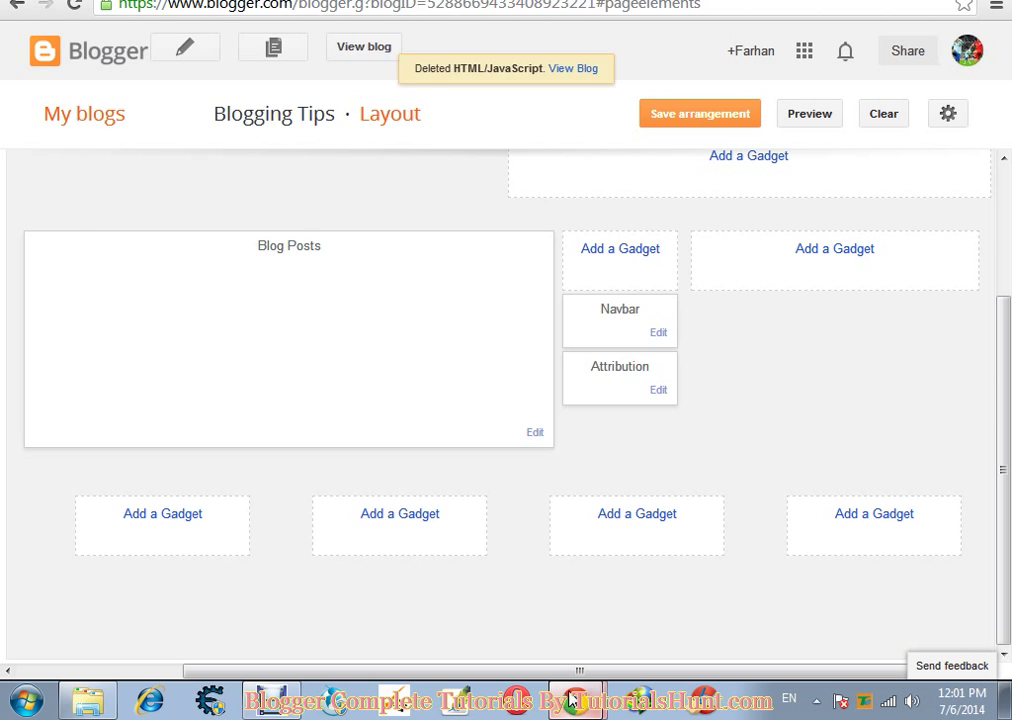
Step: Set the Navbar gadget in the layout's middle column to Off and save its configuration
click(658, 332)
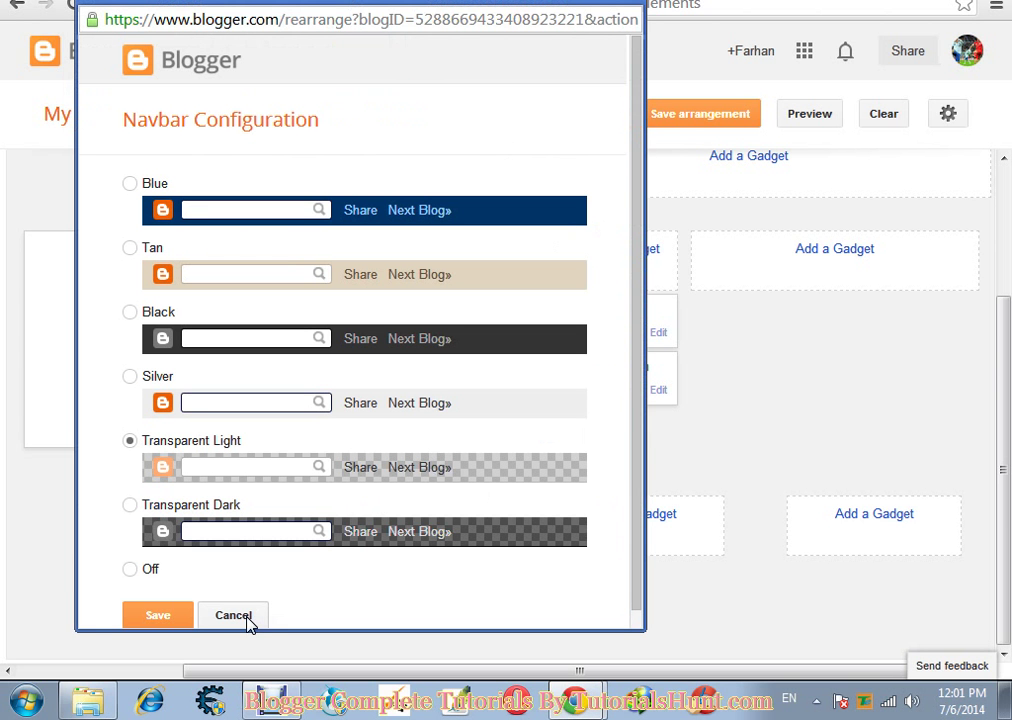
click(131, 570)
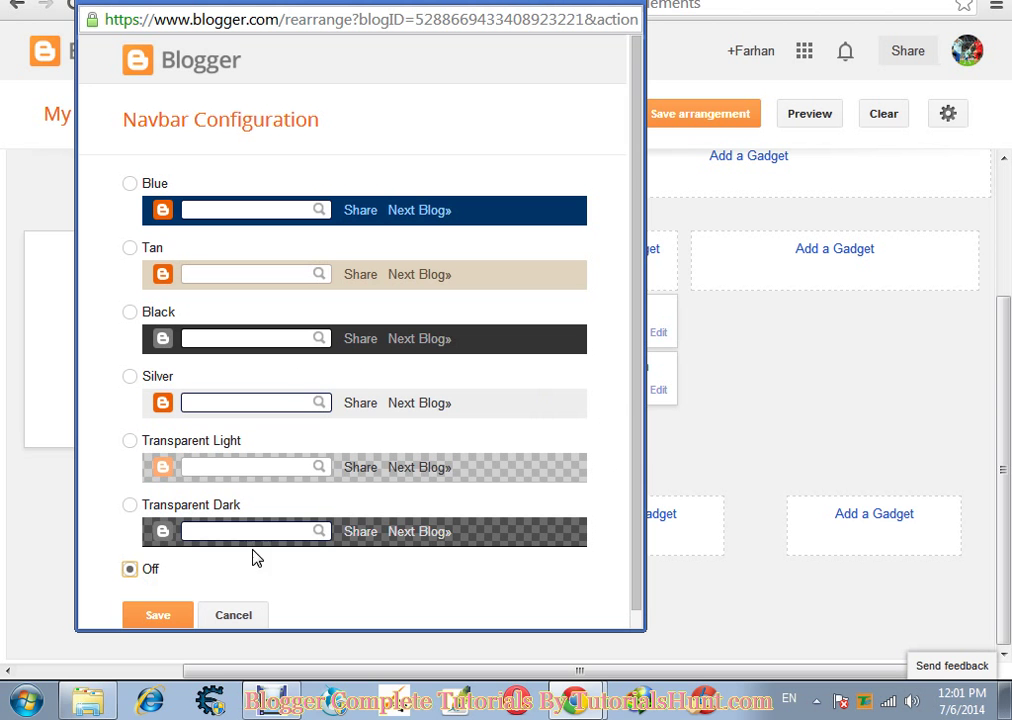
scroll(638, 424, down, 1)
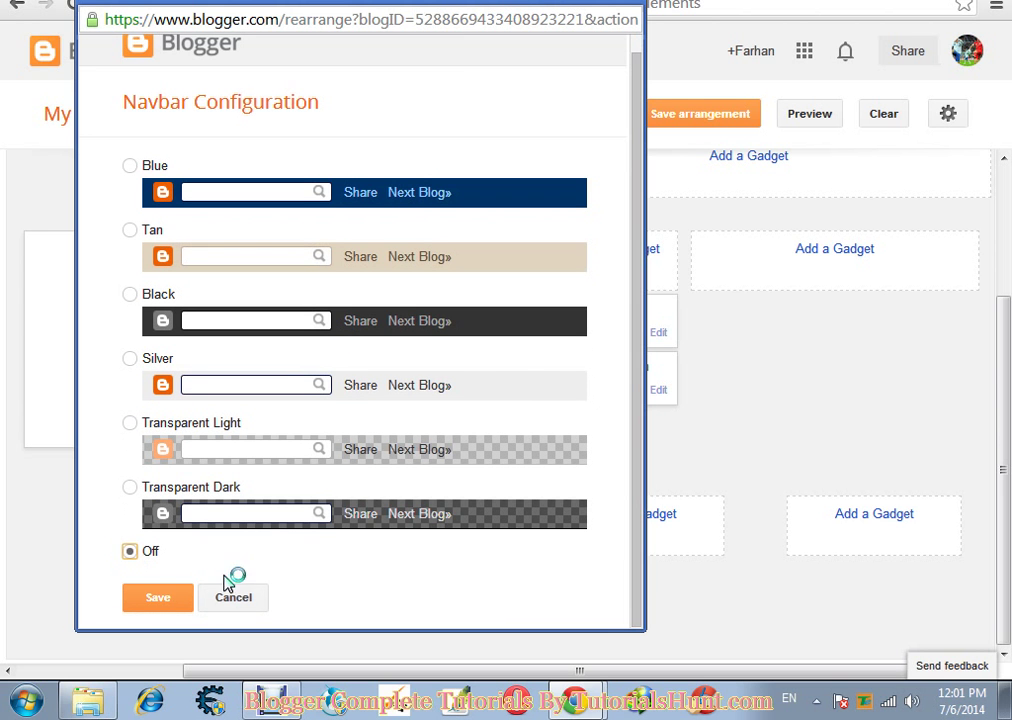
click(163, 598)
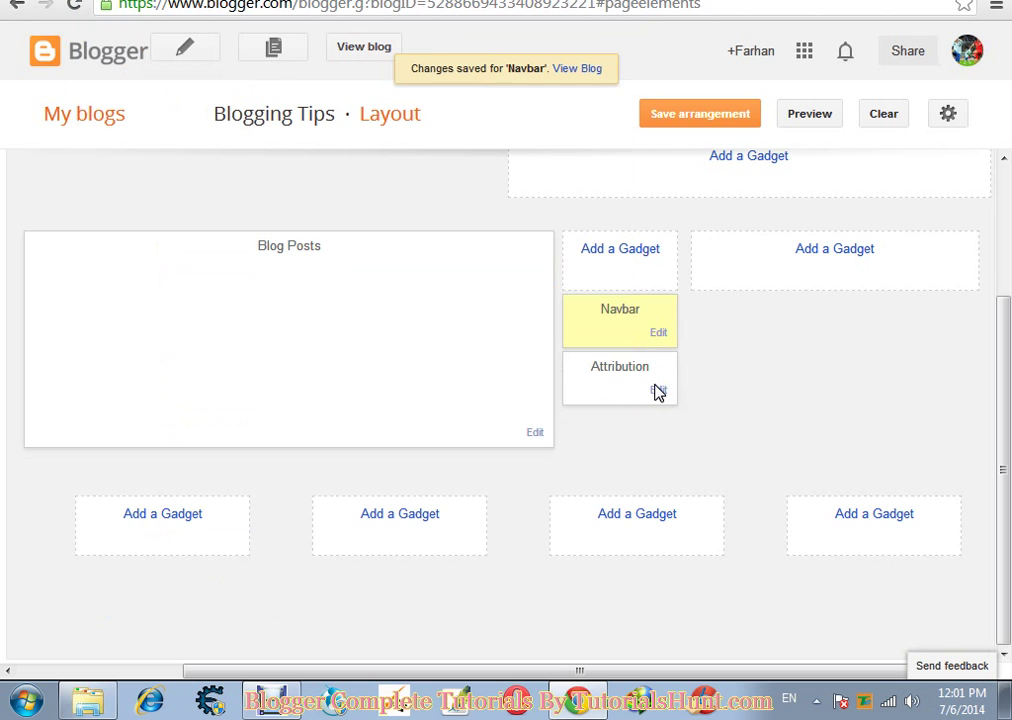
scroll(658, 392, up, 2)
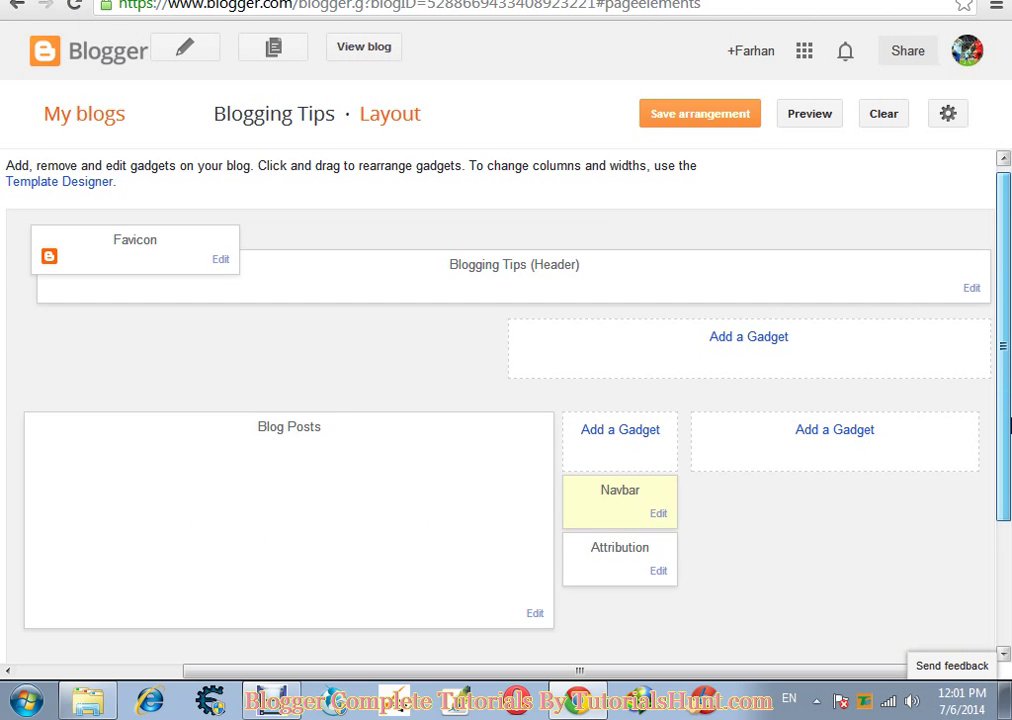
Step: Reload the live Blogging Tips site and check the emptied sidebar columns and footer area
drag(1009, 425, 1009, 560)
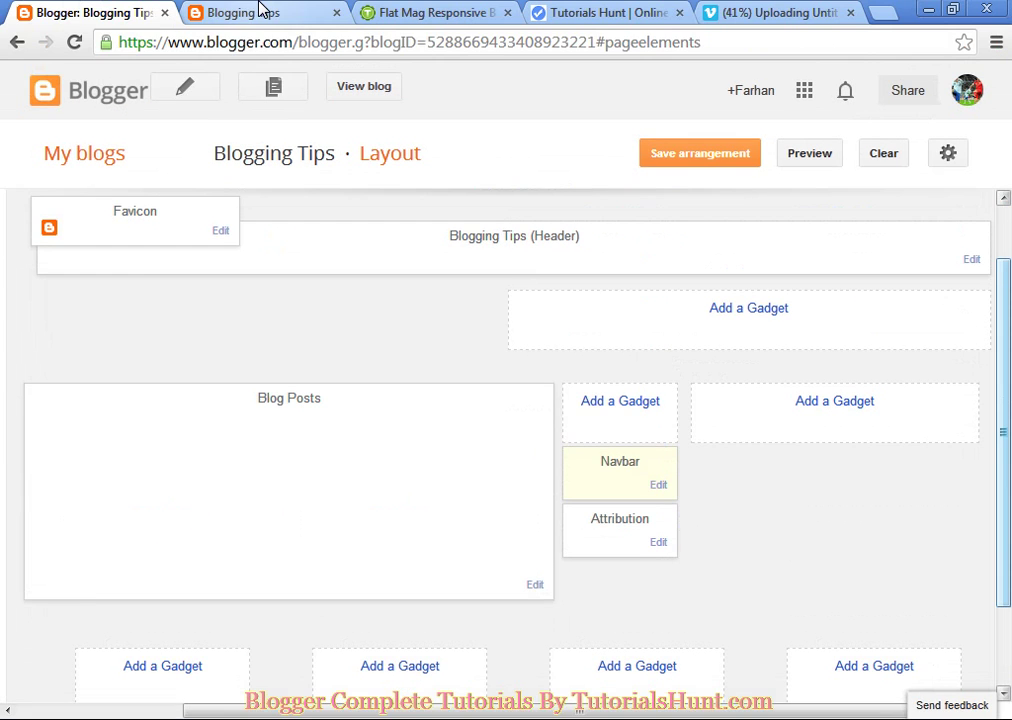
click(264, 9)
key(F5)
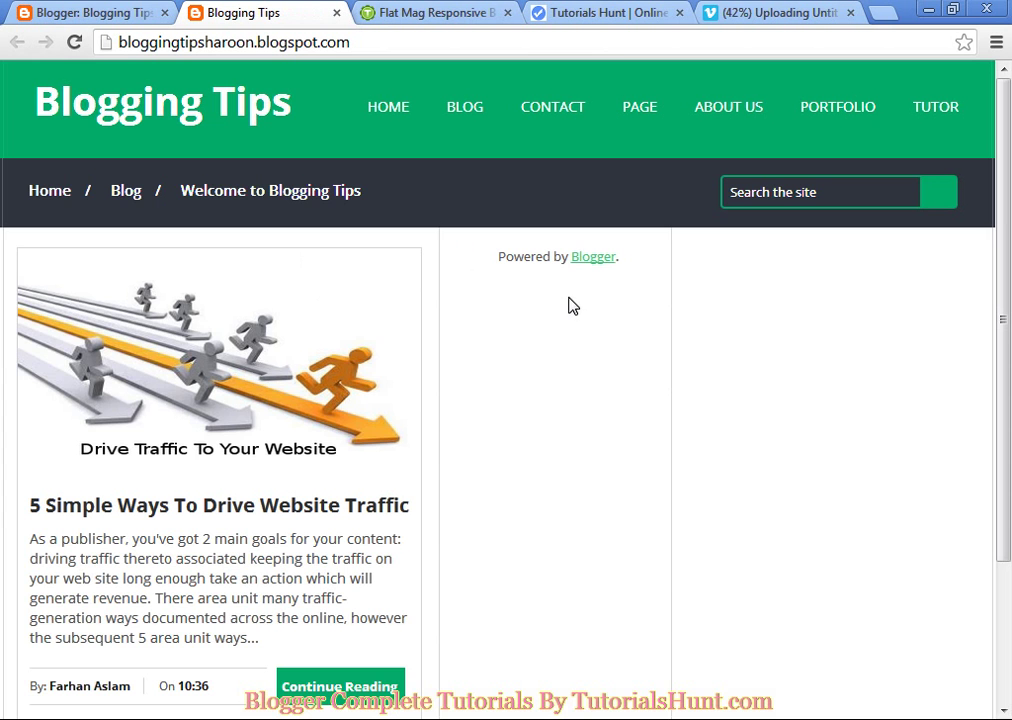
scroll(1008, 525, down, 3)
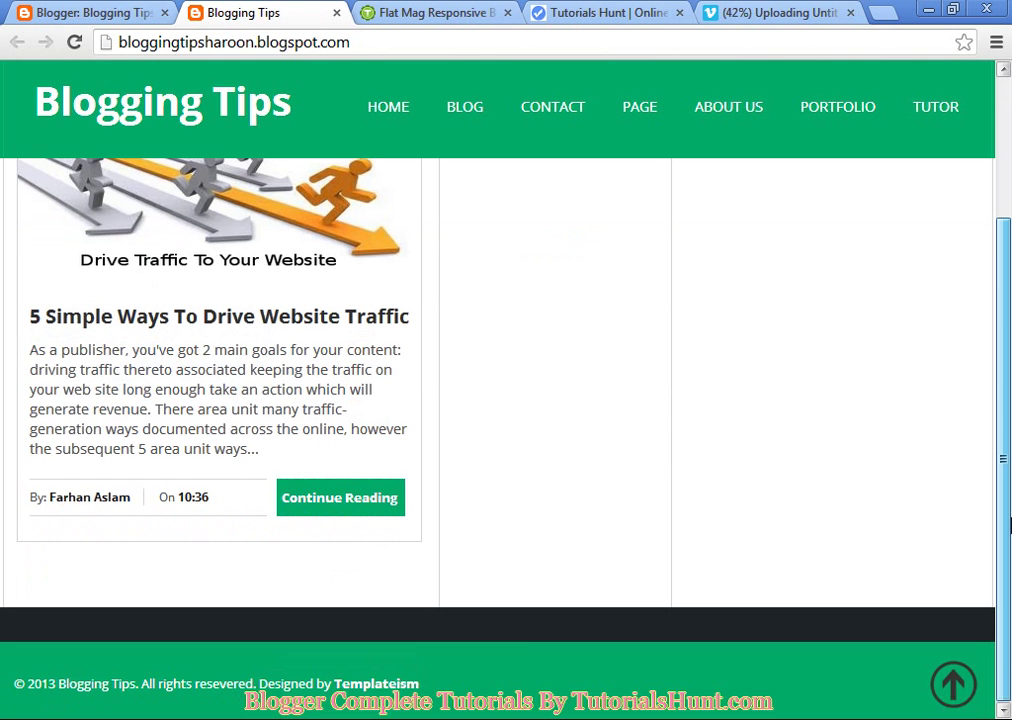
scroll(1008, 525, up, 2)
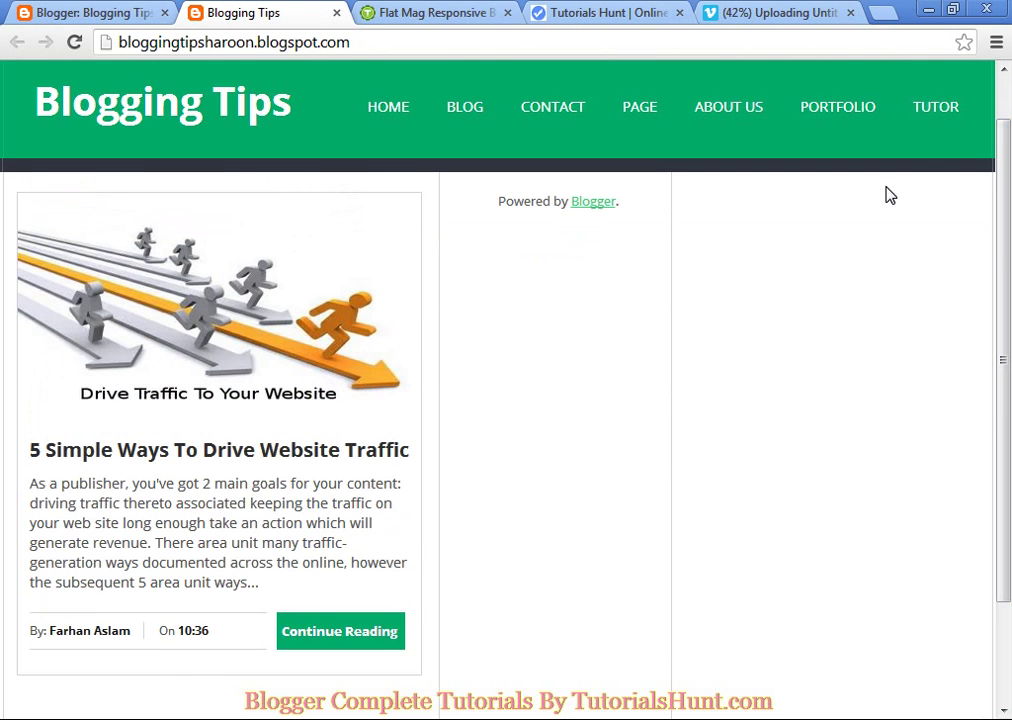
Step: Return to the blog's layout and open the Favicon gadget's configuration window, moving it clear of the browser tabs
key(ctrl+shift+Tab)
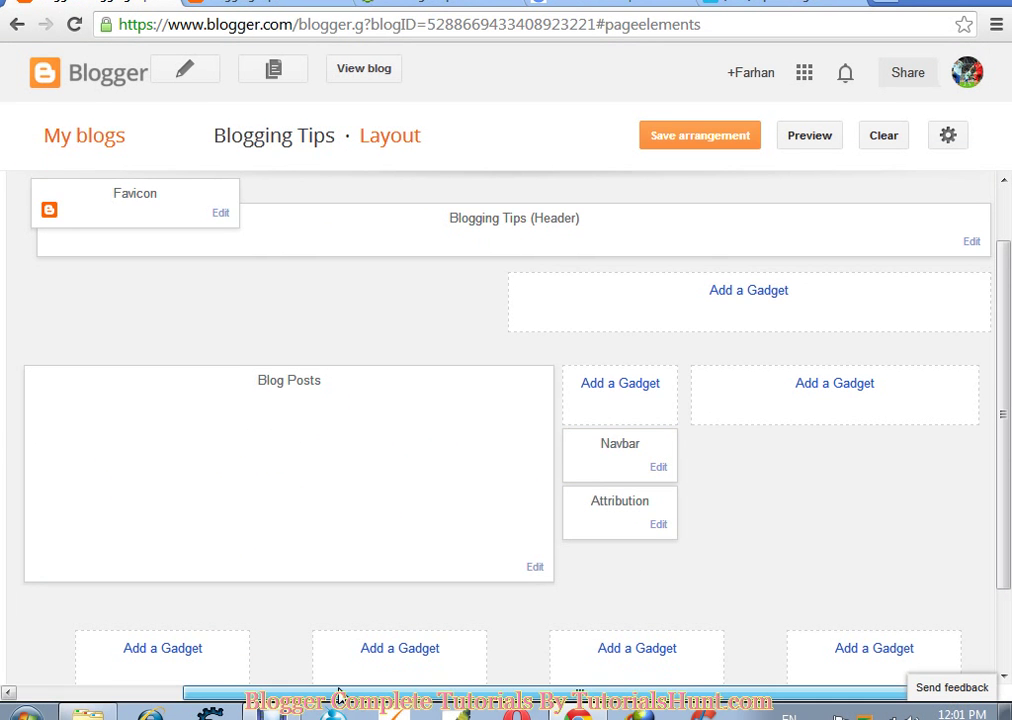
scroll(339, 695, left, 3)
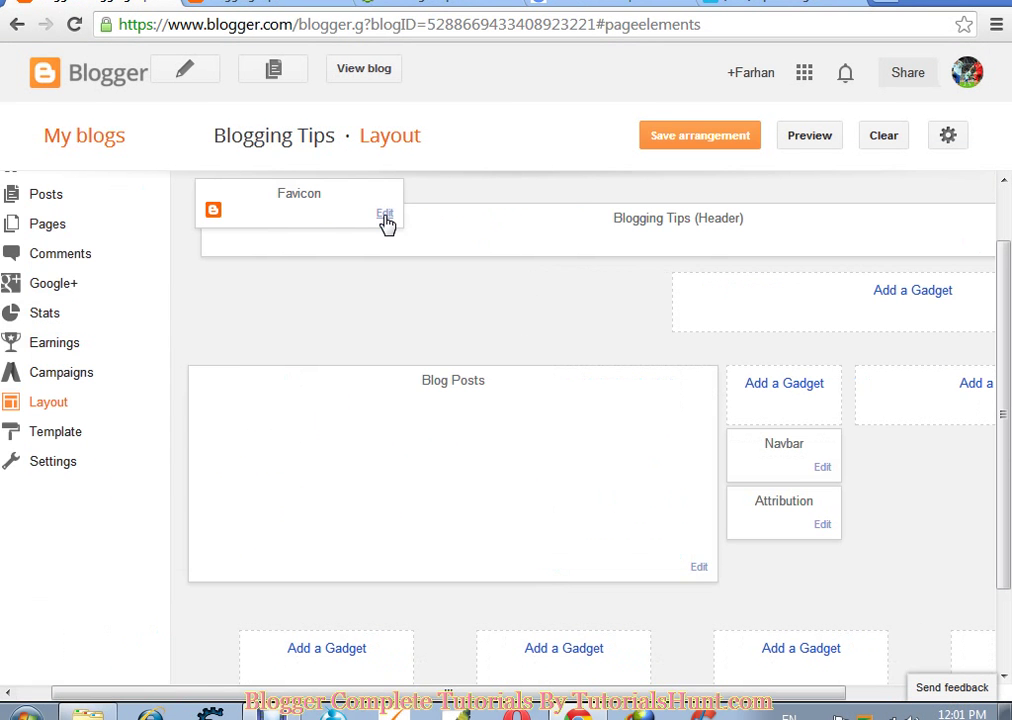
click(385, 216)
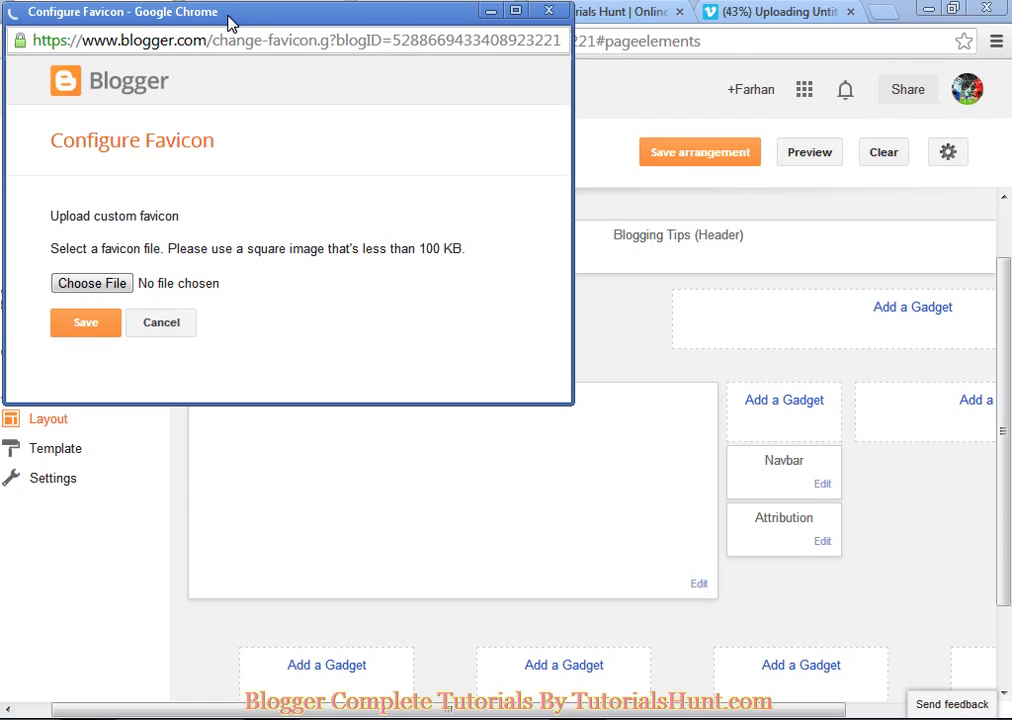
drag(228, 22, 288, 108)
Step: Compare the favicons of the live blog, Flat Mag template, Tutorials Hunt and Vimeo pages across the open browser tabs
click(240, 13)
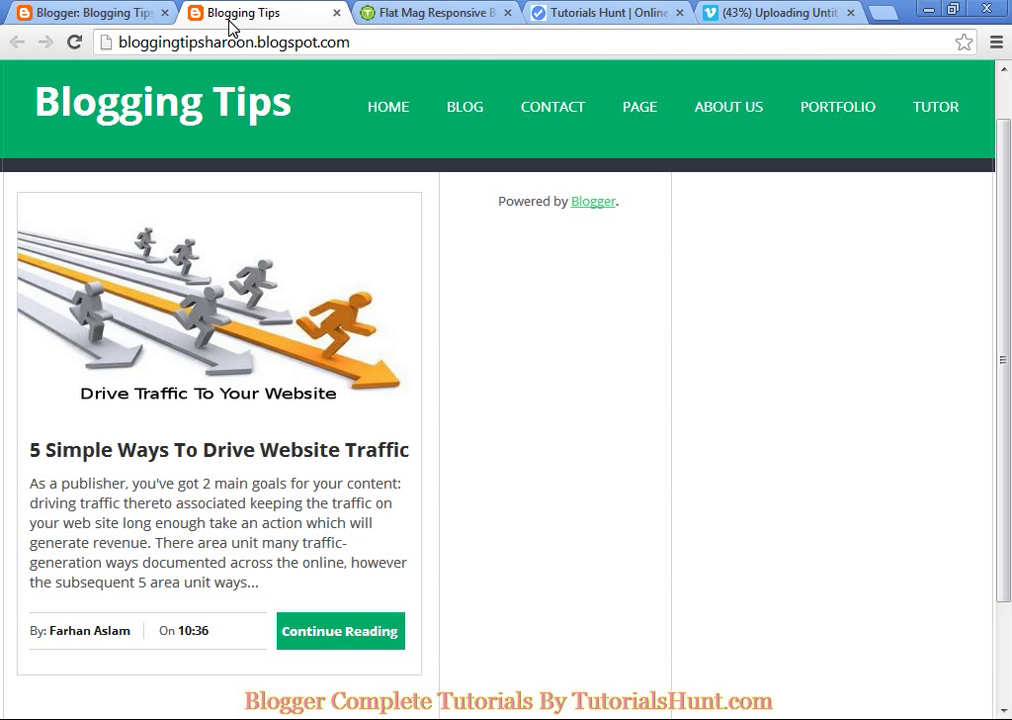
click(381, 13)
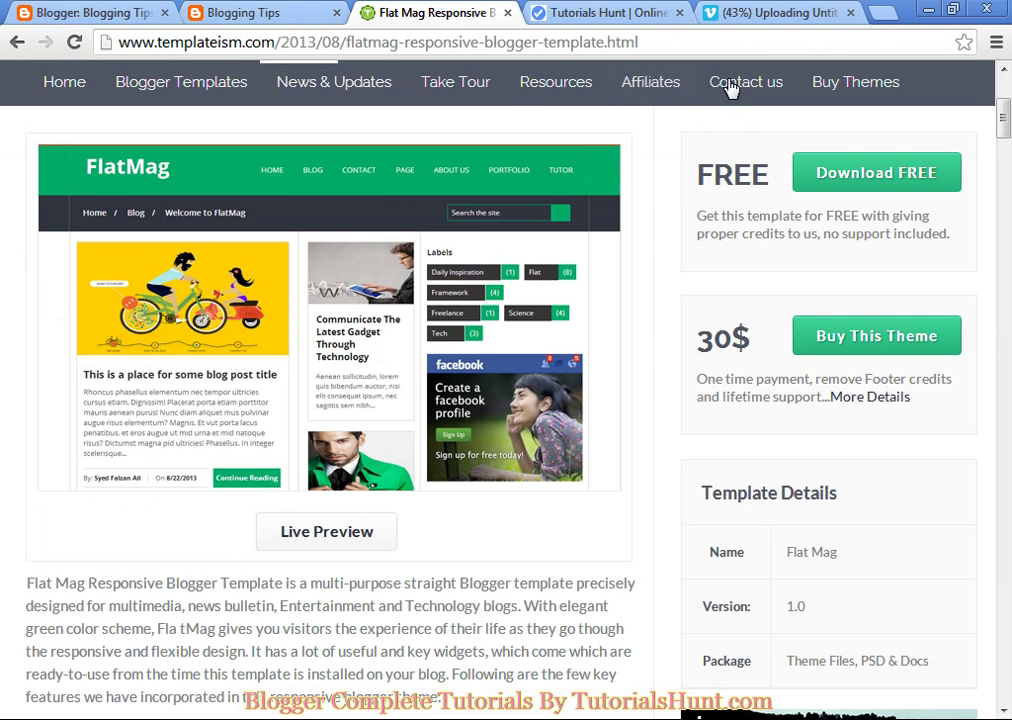
click(590, 13)
click(392, 16)
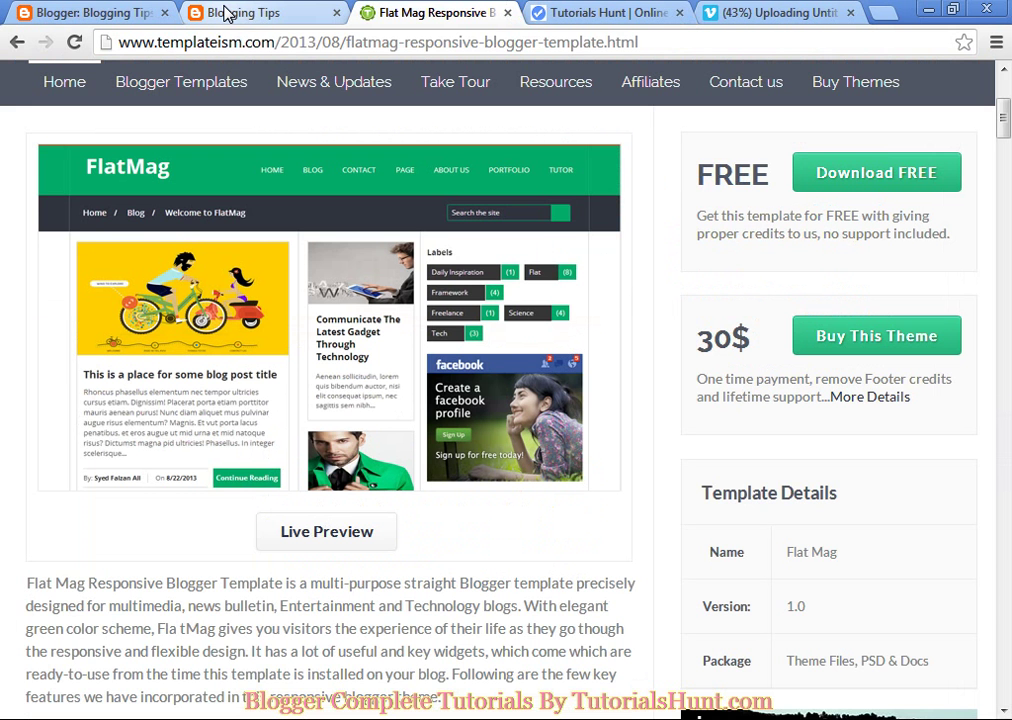
click(228, 12)
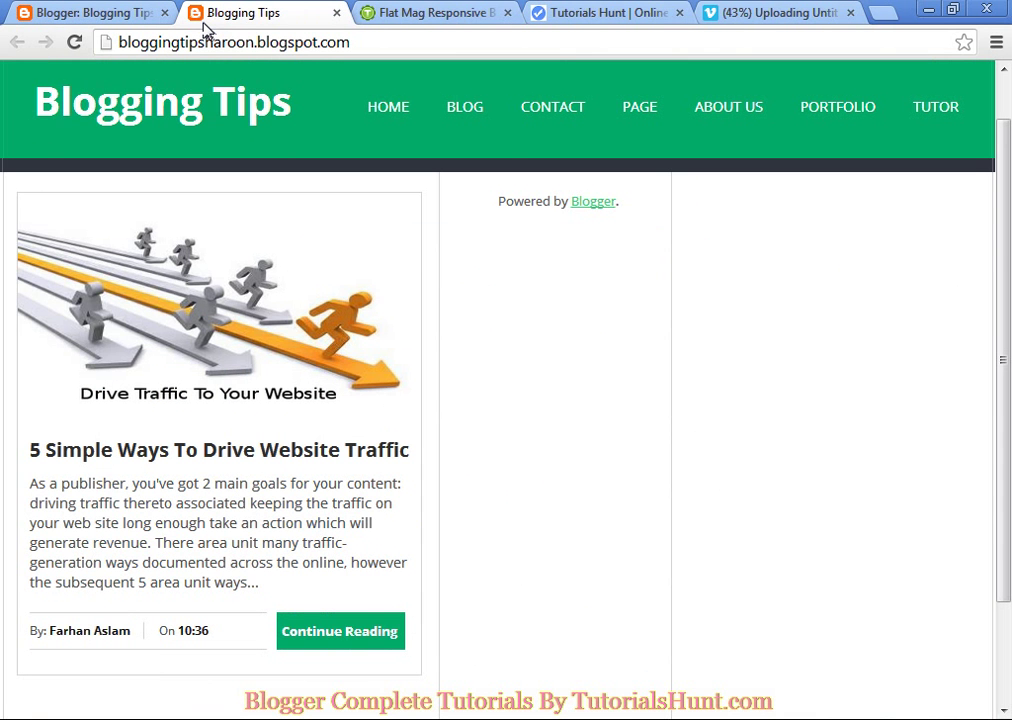
click(362, 16)
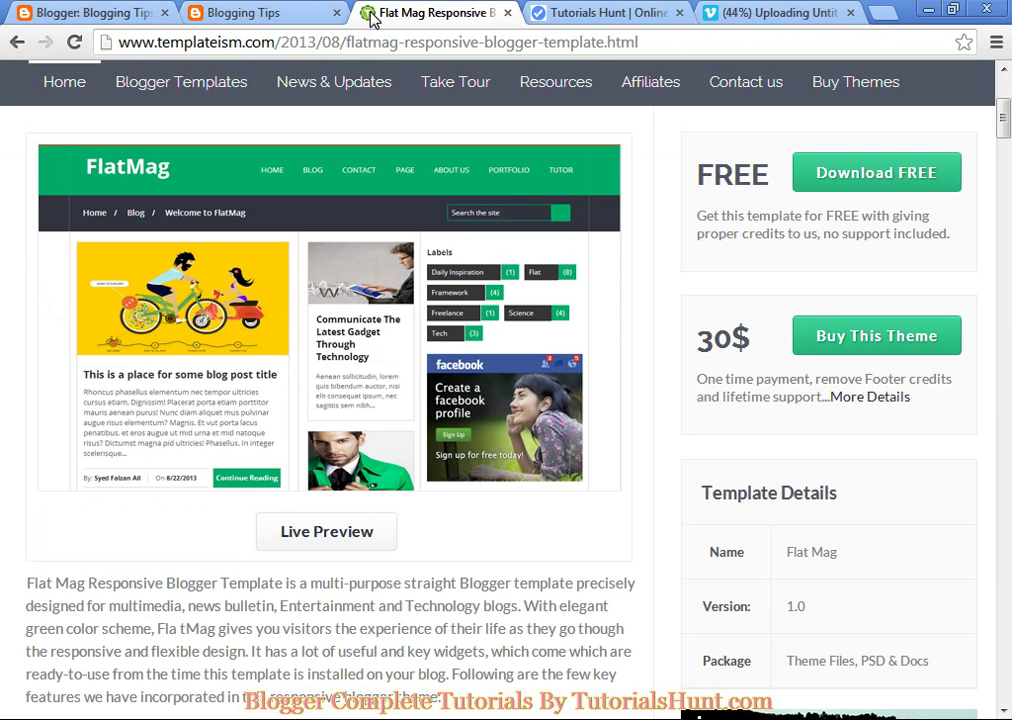
click(560, 14)
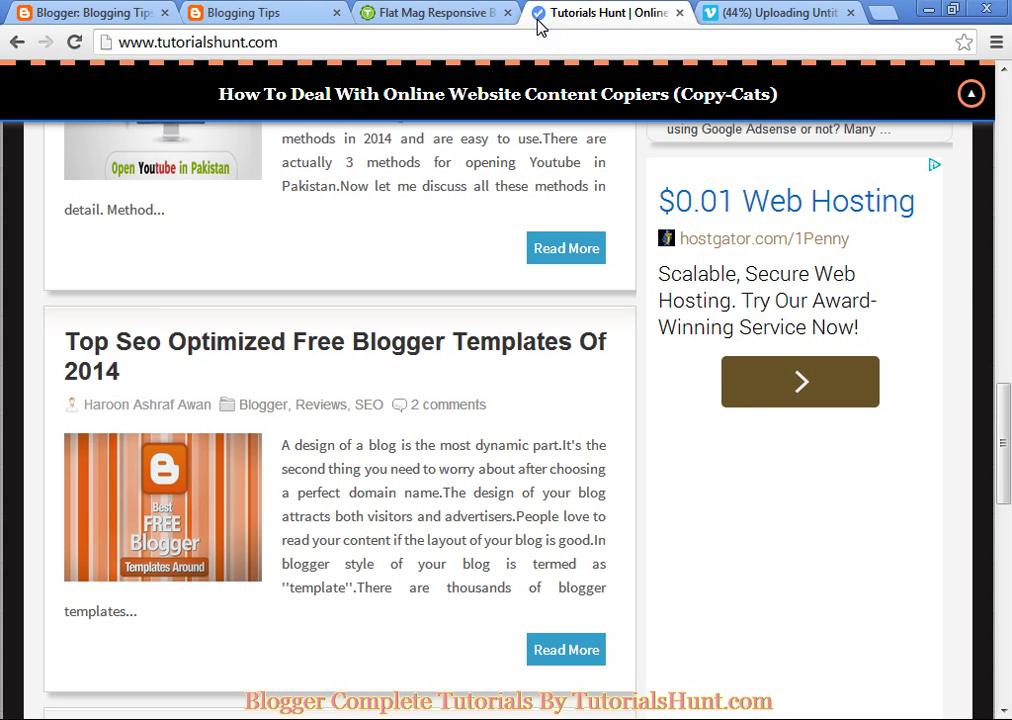
click(762, 18)
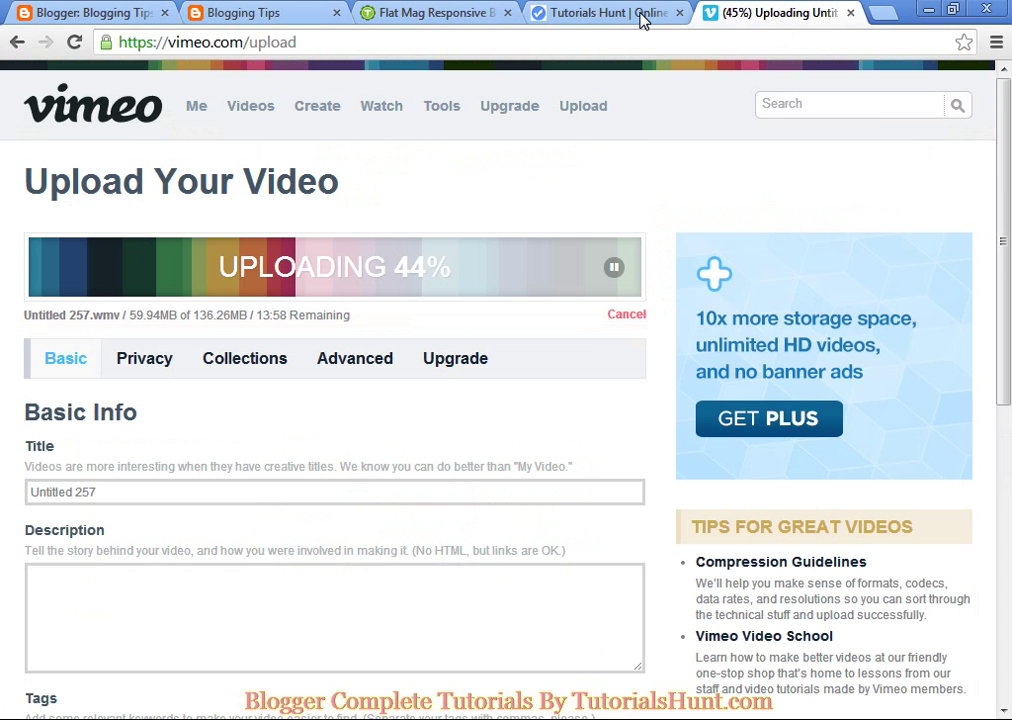
click(643, 18)
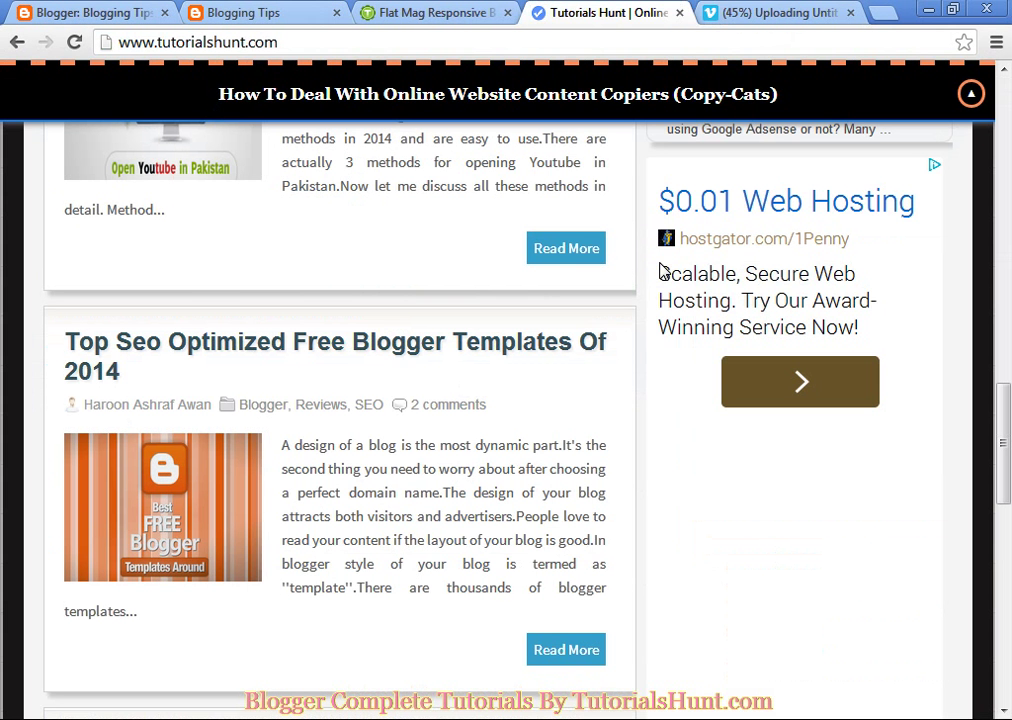
click(415, 15)
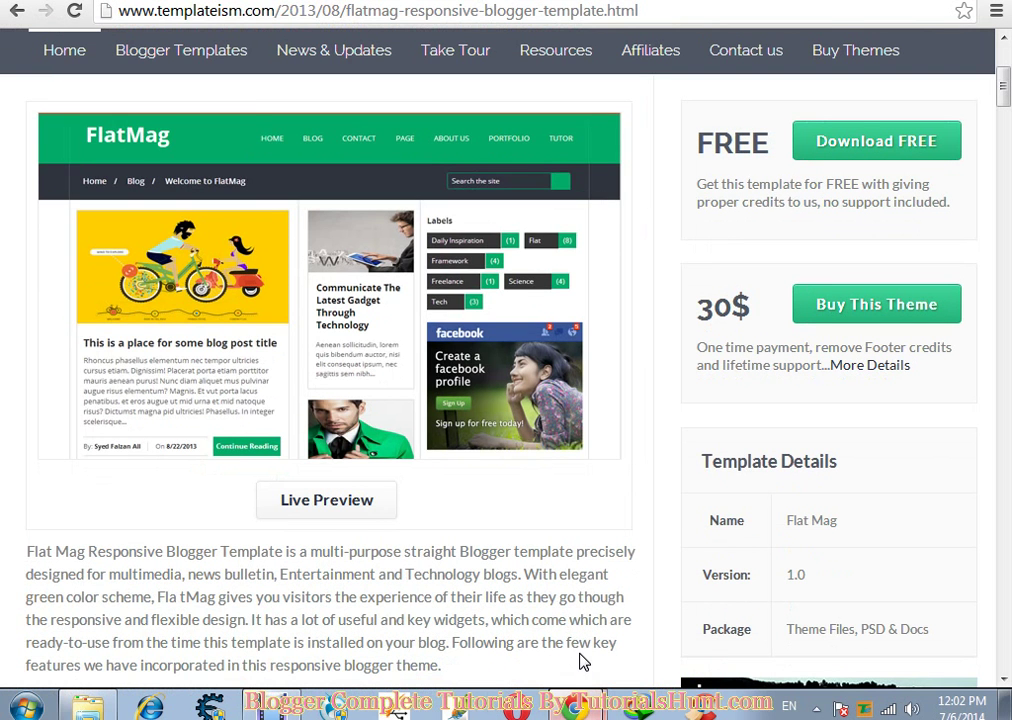
Step: Bring back the Configure Favicon window over the live blog, review the image size limit and cancel the configuration
key(alt+Tab)
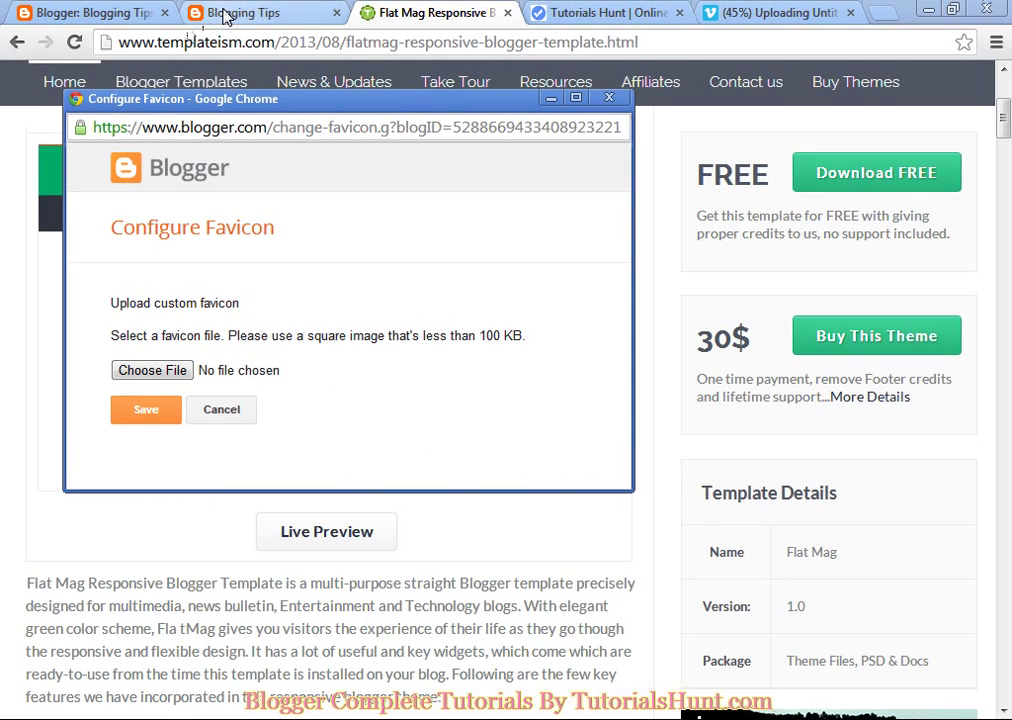
click(242, 18)
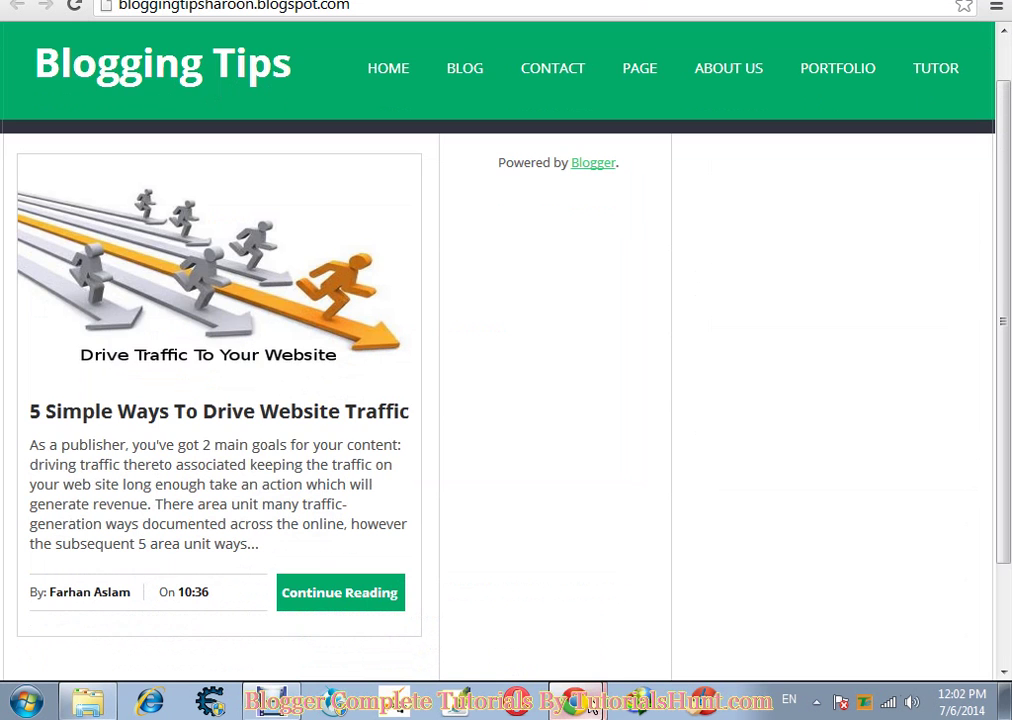
key(alt+Tab)
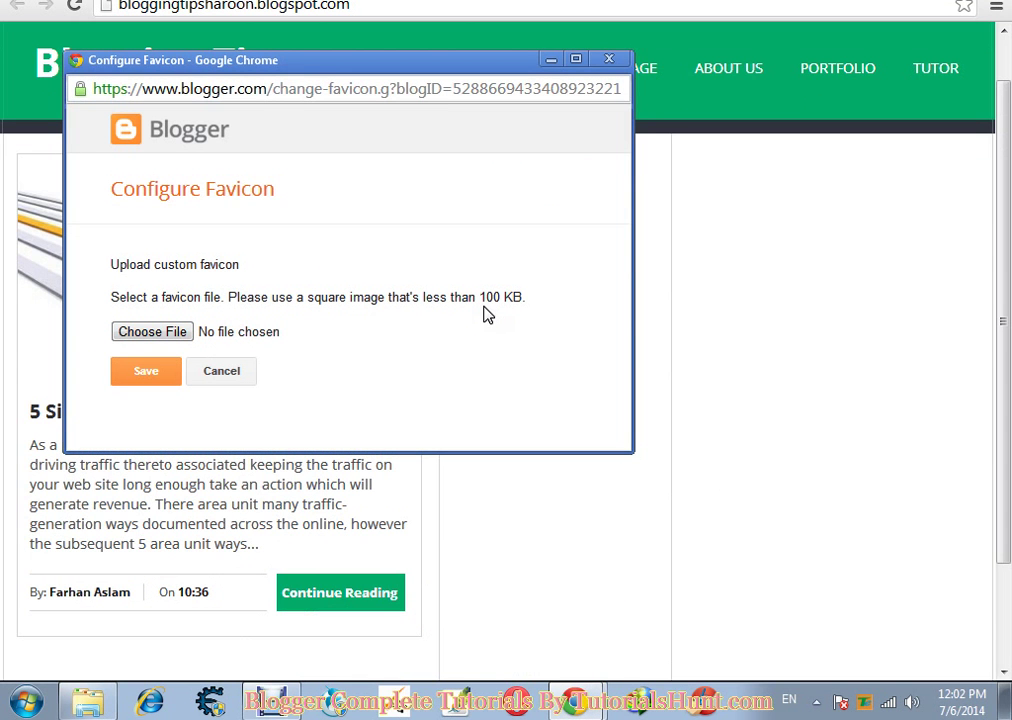
drag(485, 297, 521, 310)
click(497, 318)
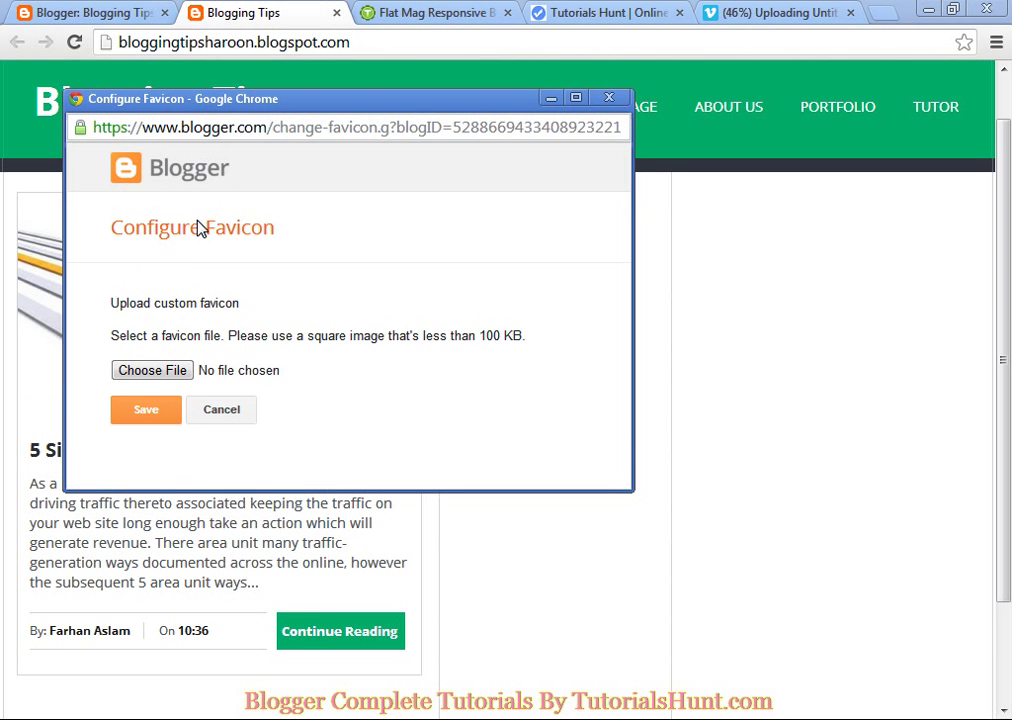
click(245, 409)
Step: Open Google in a new browser tab and place that tab directly after the Blogger layout tab
click(640, 12)
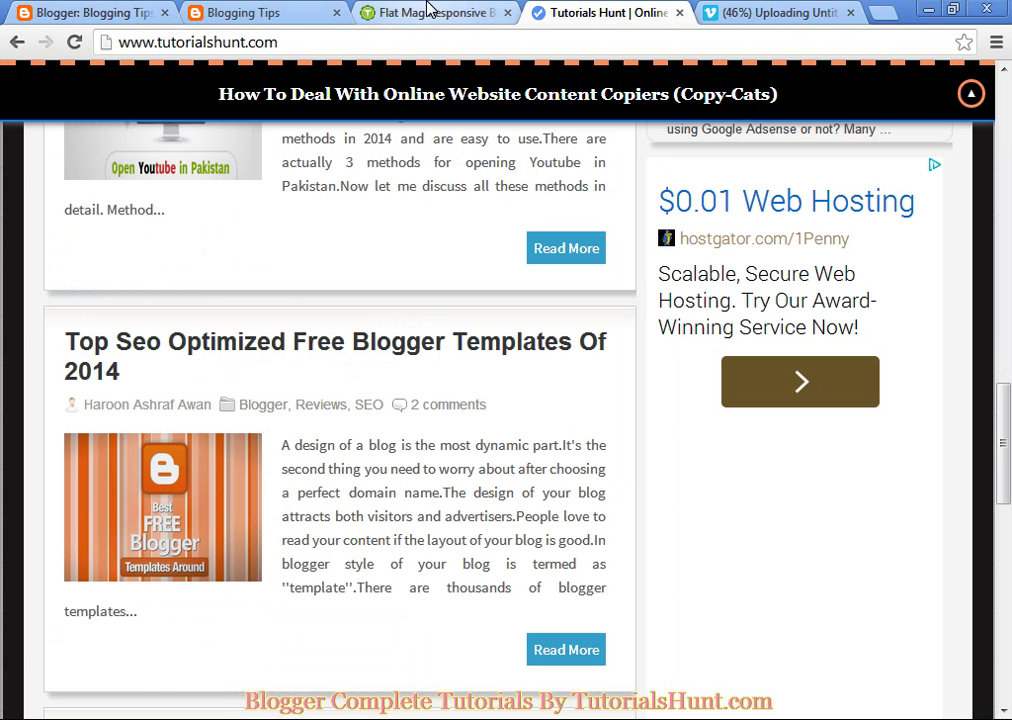
click(882, 12)
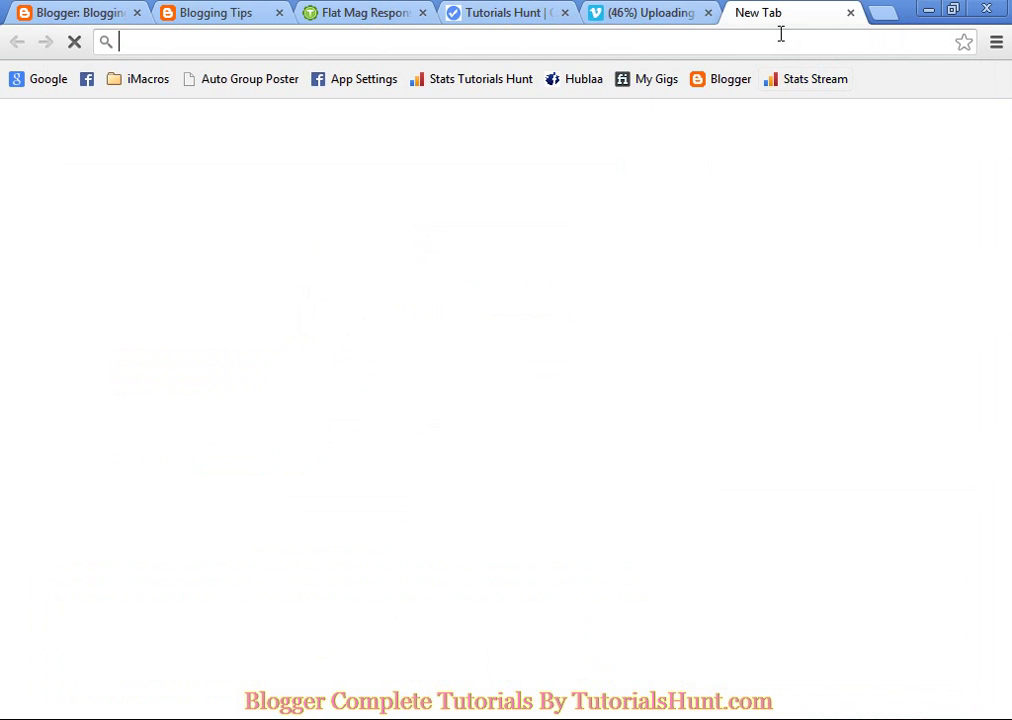
drag(779, 31, 393, 65)
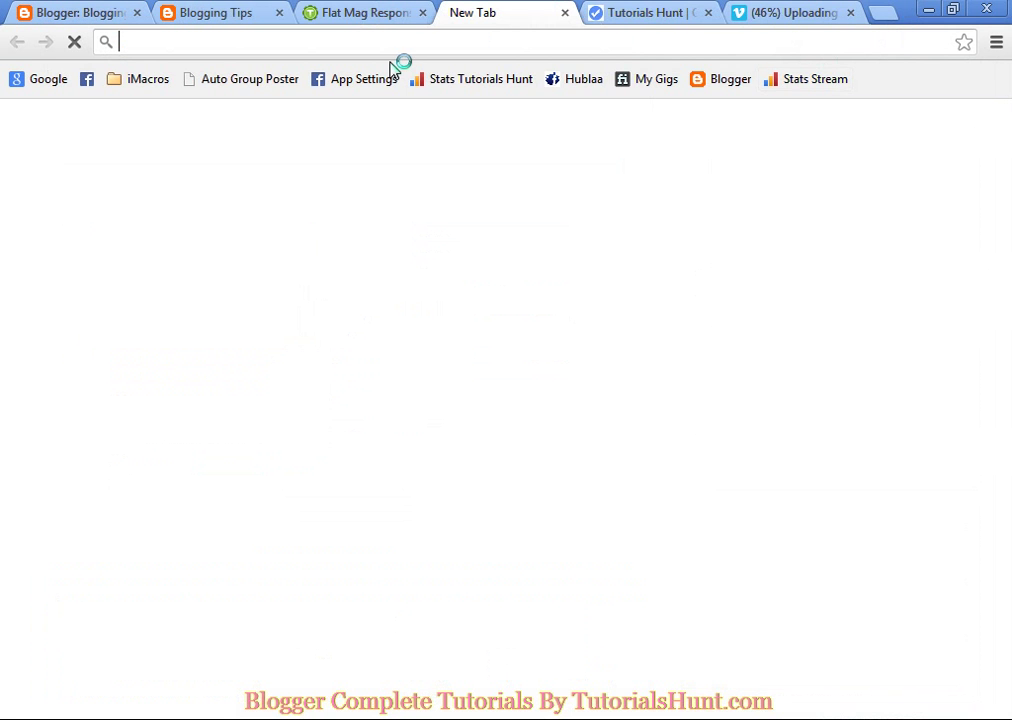
click(22, 87)
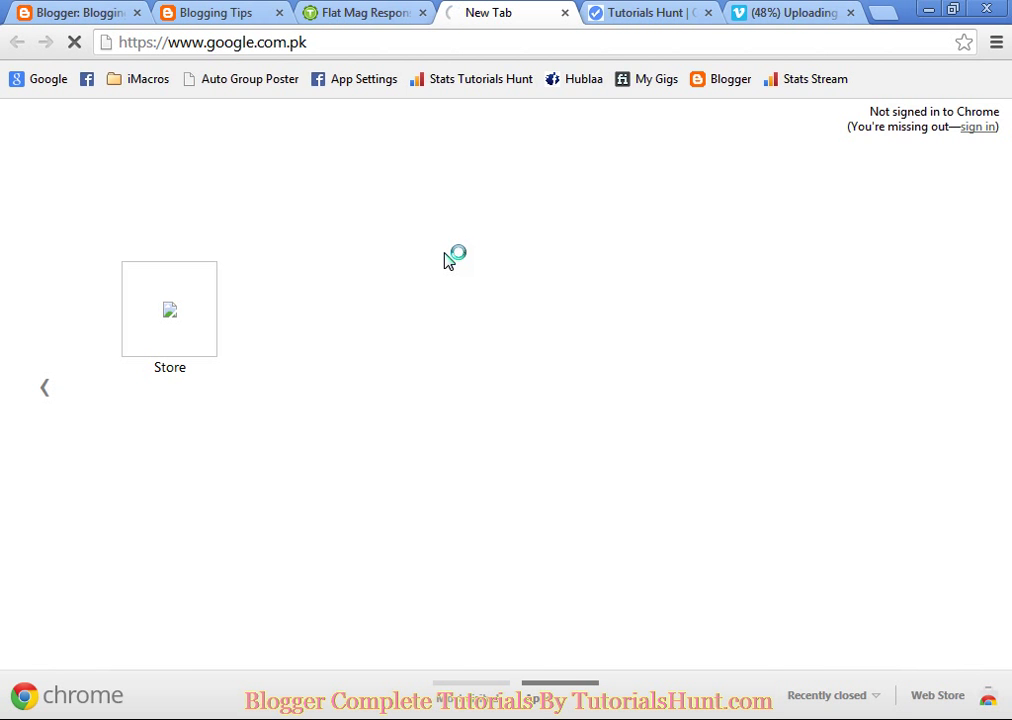
click(350, 14)
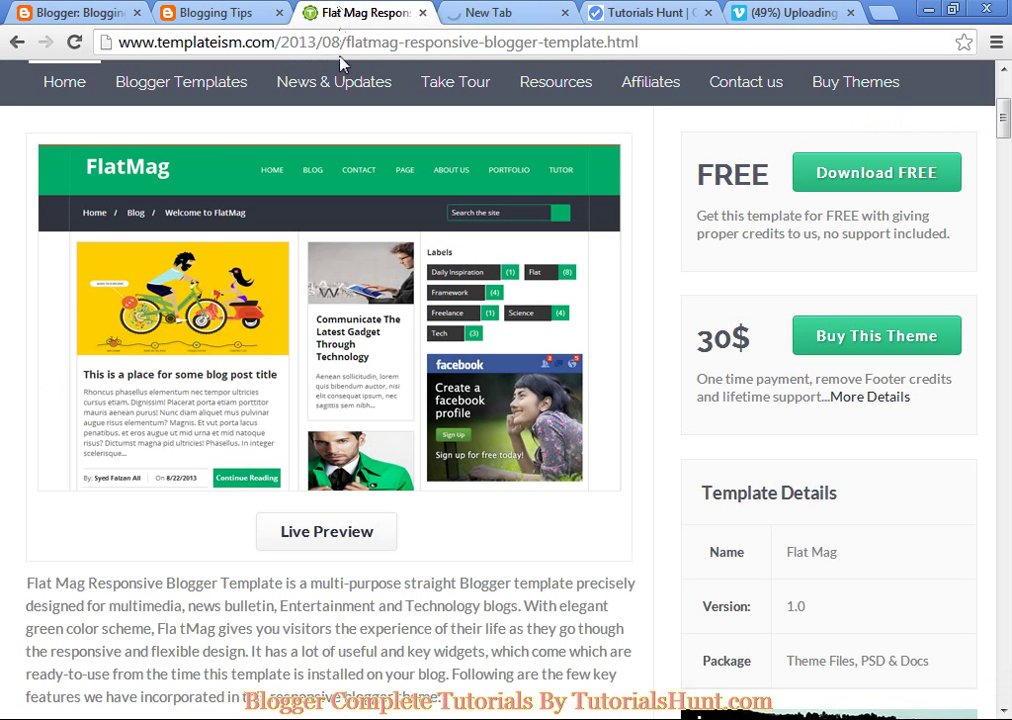
click(215, 12)
click(503, 12)
drag(503, 12, 207, 8)
Step: Return to the Blogging Tips layout and open the Header gadget's configuration window
click(120, 10)
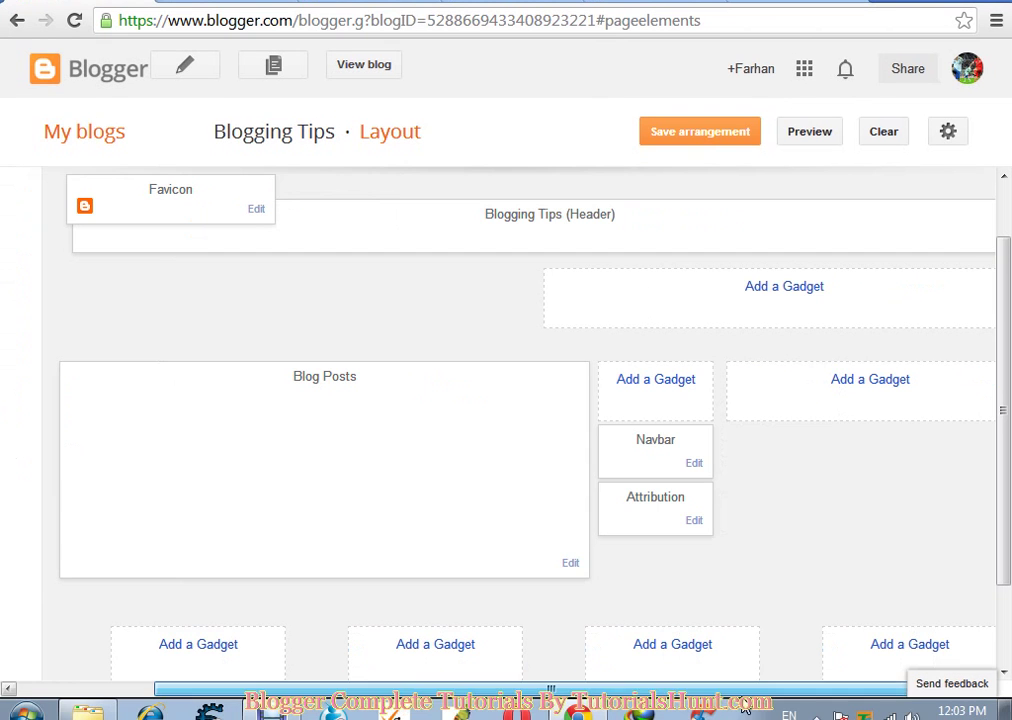
drag(857, 688, 904, 700)
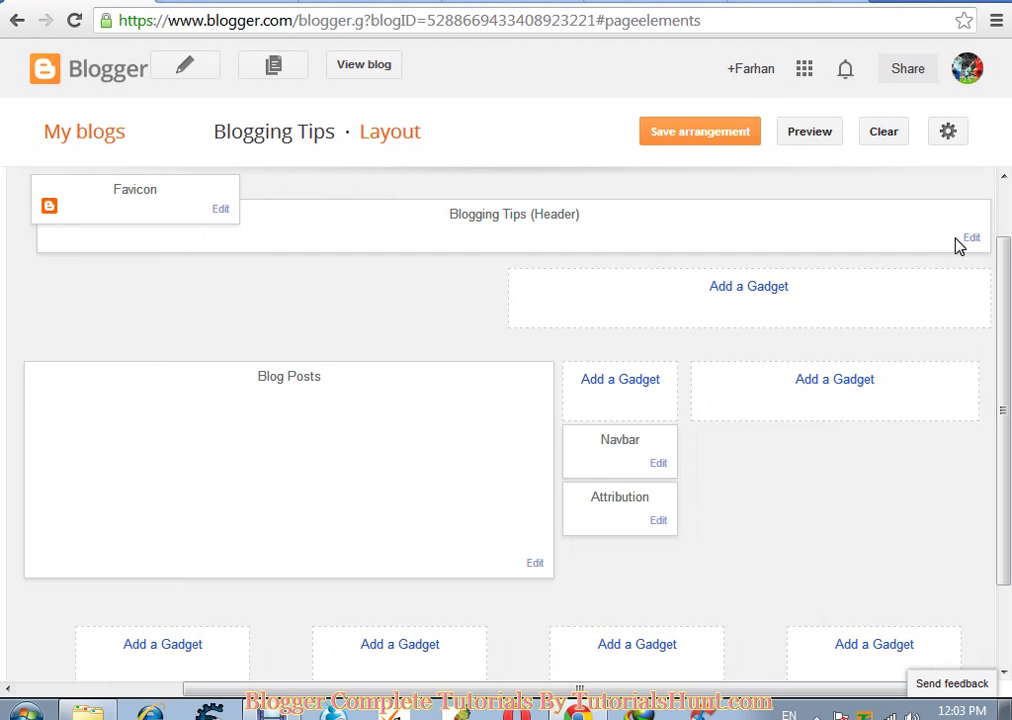
click(970, 239)
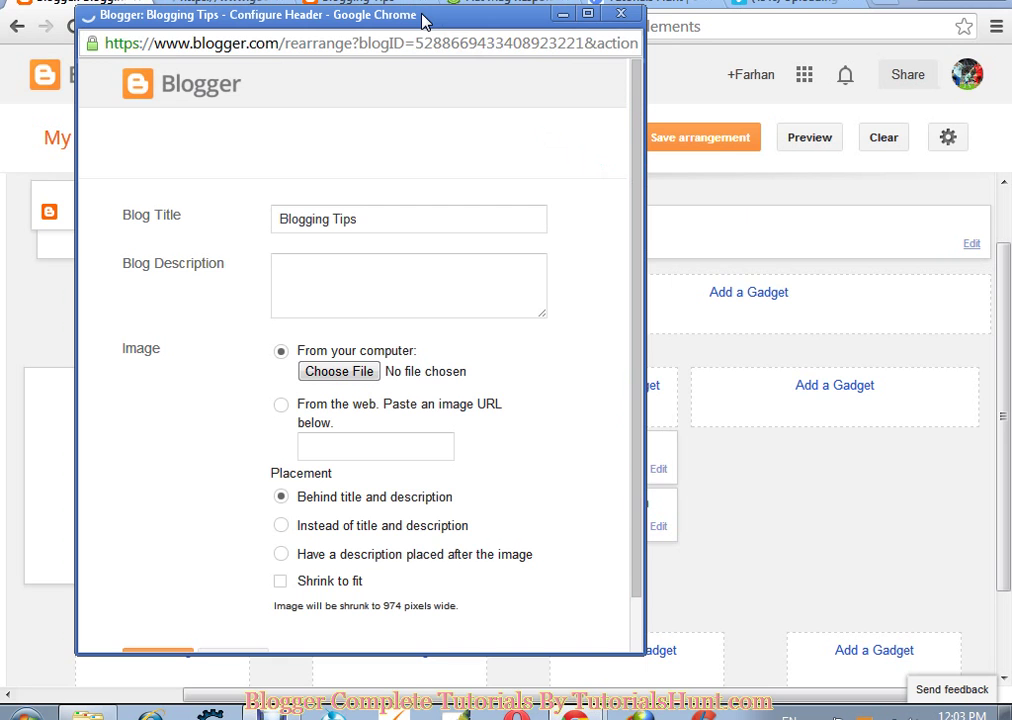
Step: Inspect the blog title in the live site's header and place the Configure Header window beside it
click(360, 2)
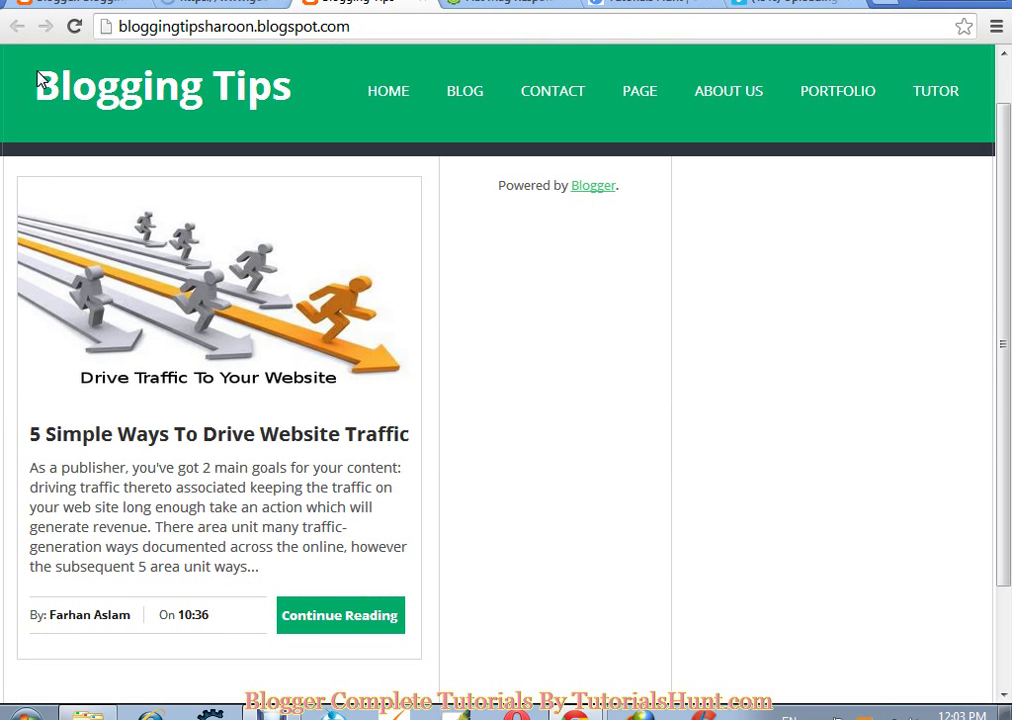
drag(40, 80, 338, 102)
click(338, 102)
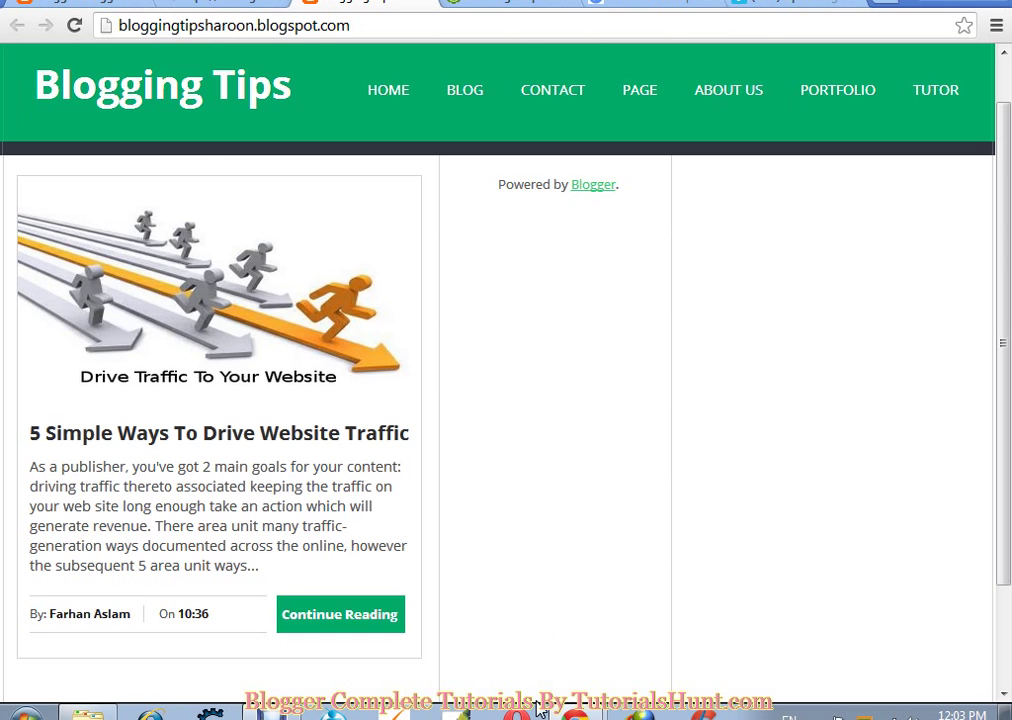
click(540, 708)
drag(388, 26, 659, 66)
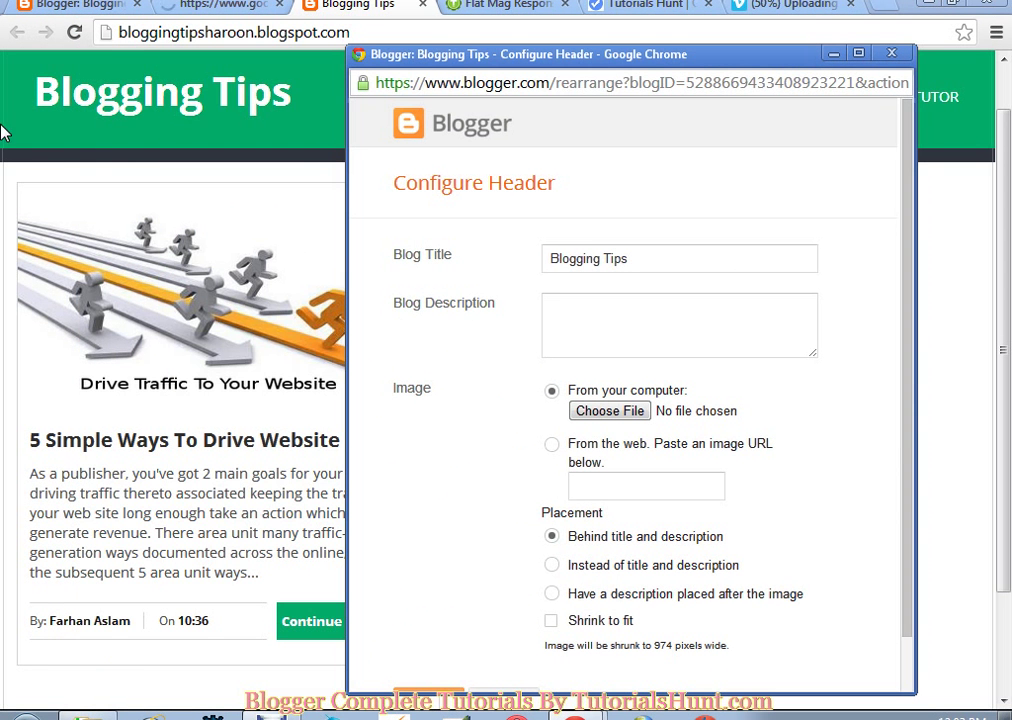
Step: Review the header's Blog Title, Blog Description and image-from-computer settings without changing them
click(571, 305)
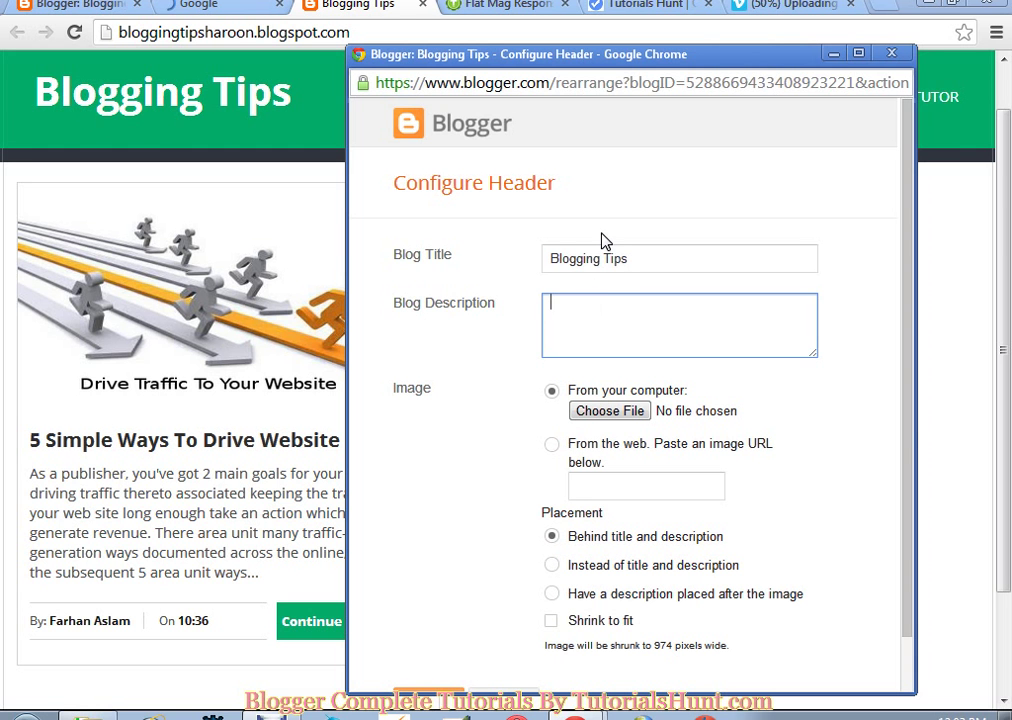
click(610, 259)
drag(627, 259, 548, 259)
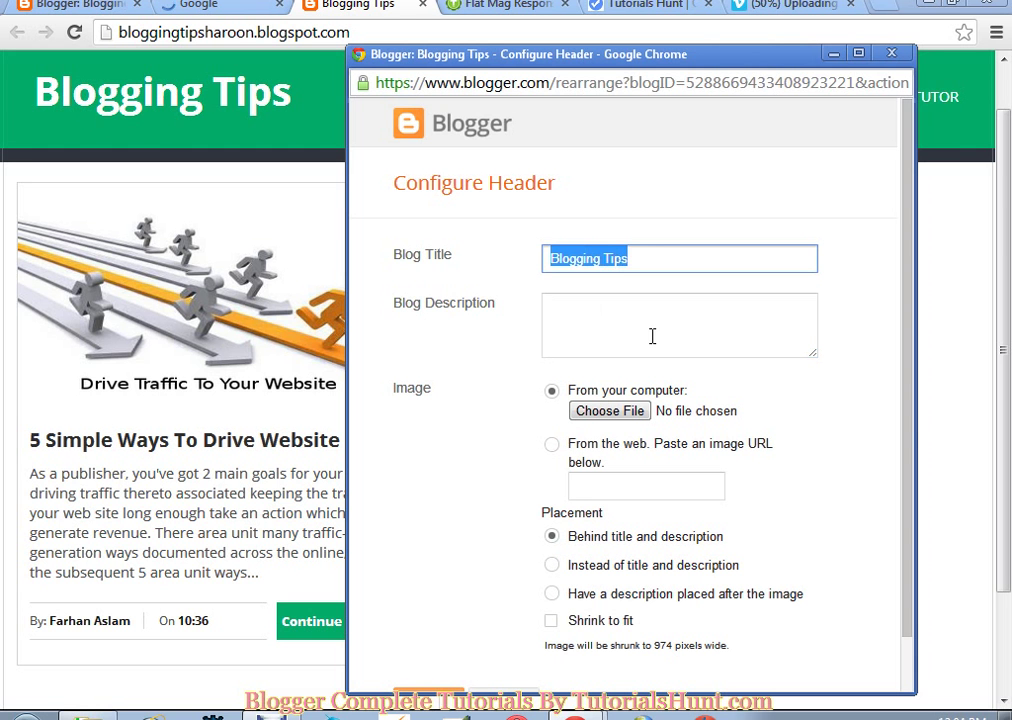
key(End)
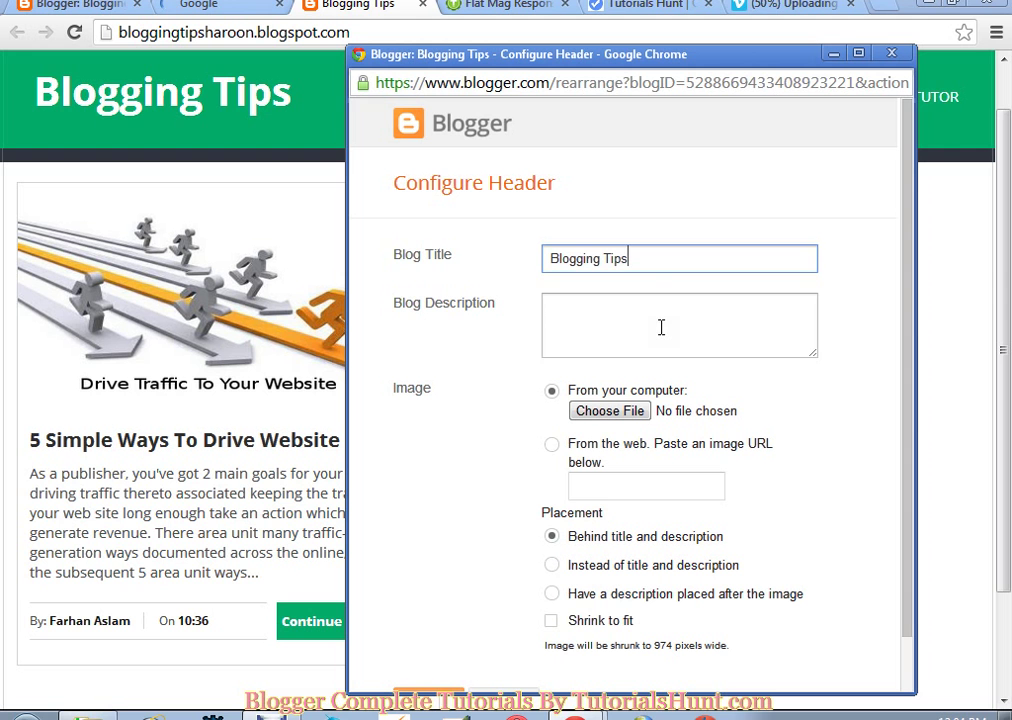
click(661, 327)
click(609, 389)
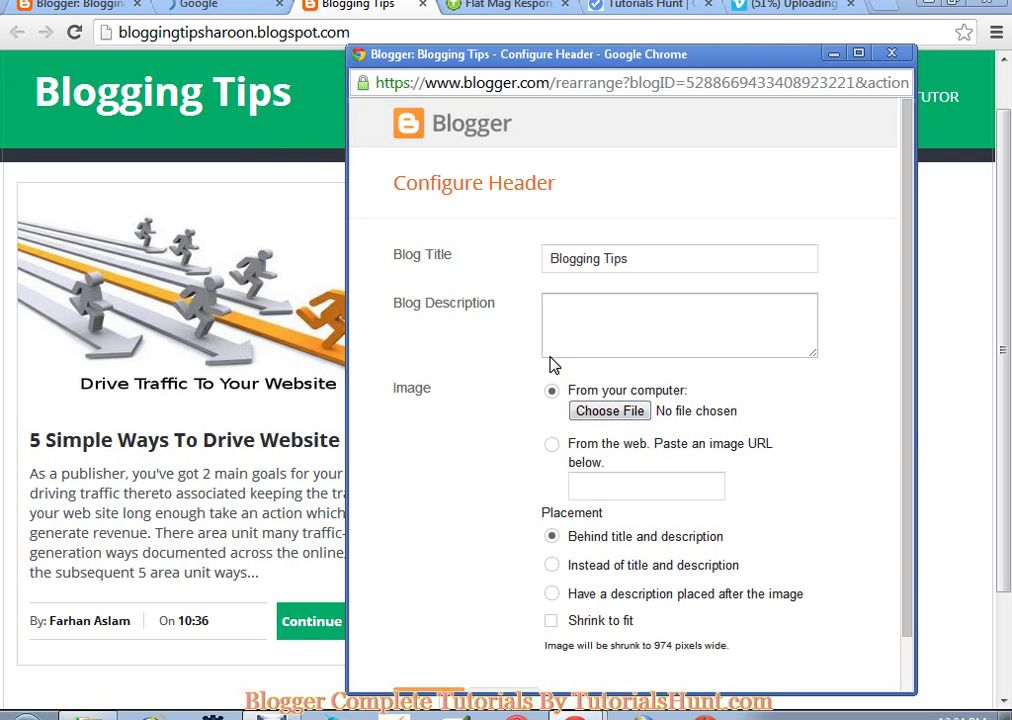
Step: Set the header image placement to "Instead of title and description"
click(553, 566)
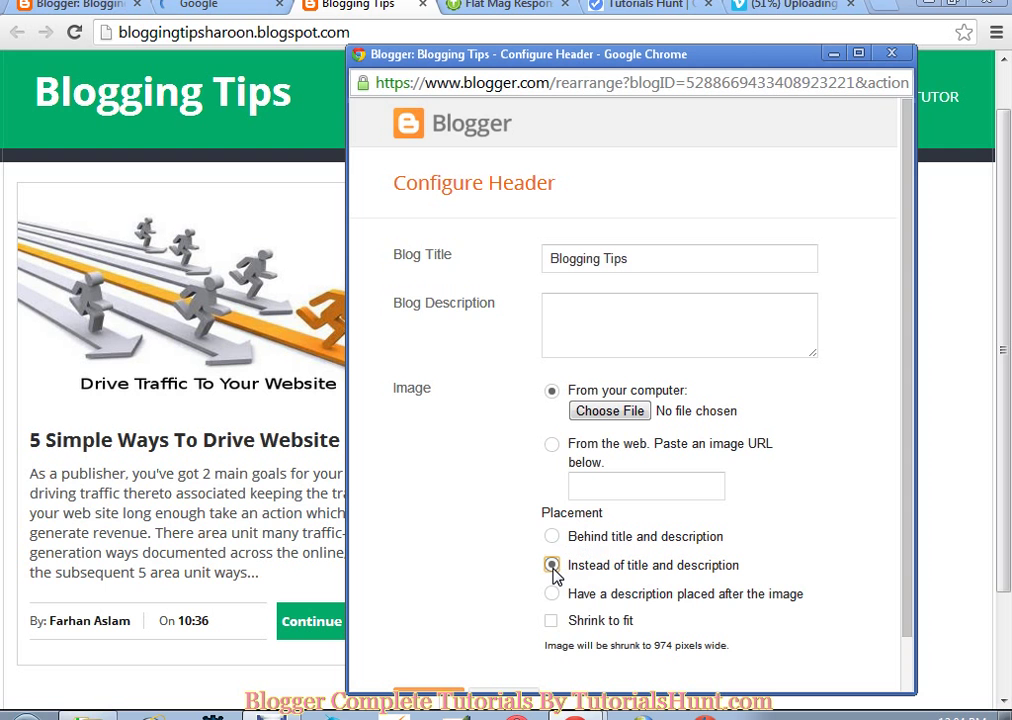
scroll(906, 560, down, 1)
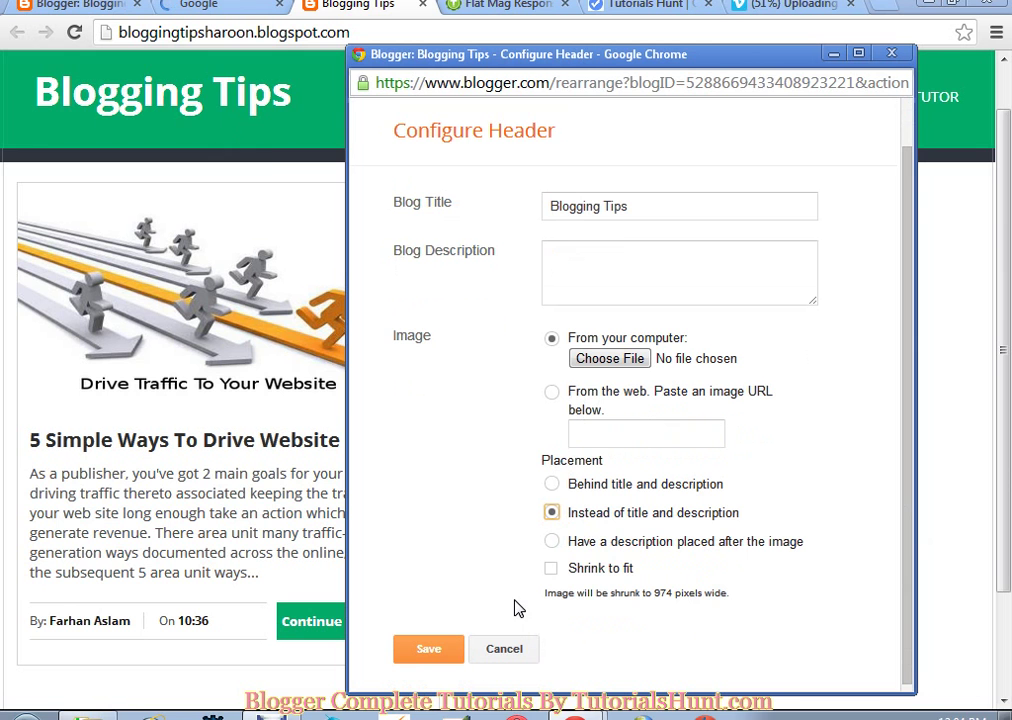
Step: Inspect the logo image in the Tutorials Hunt site's header as an example of a header image replacing the title
click(593, 12)
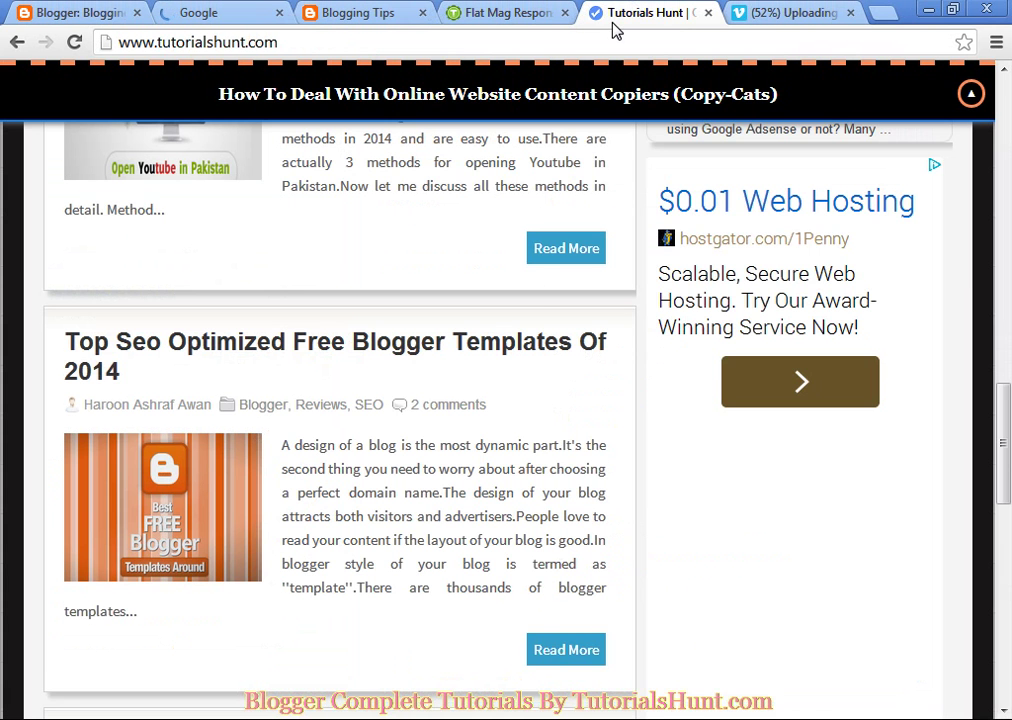
drag(1003, 445, 1008, 106)
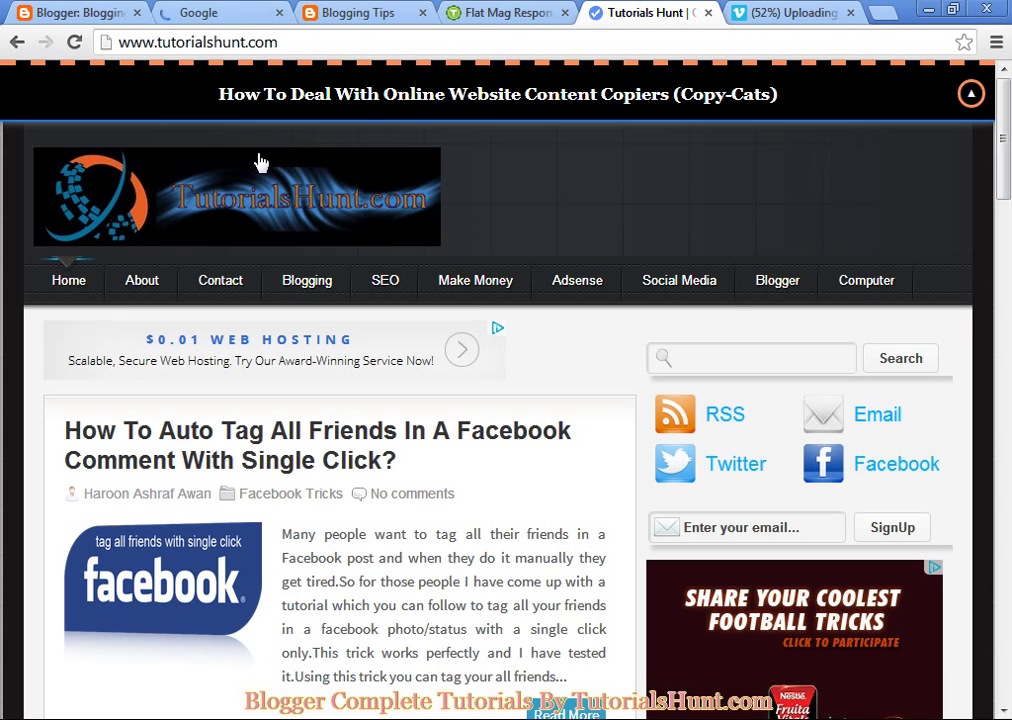
double_click(416, 161)
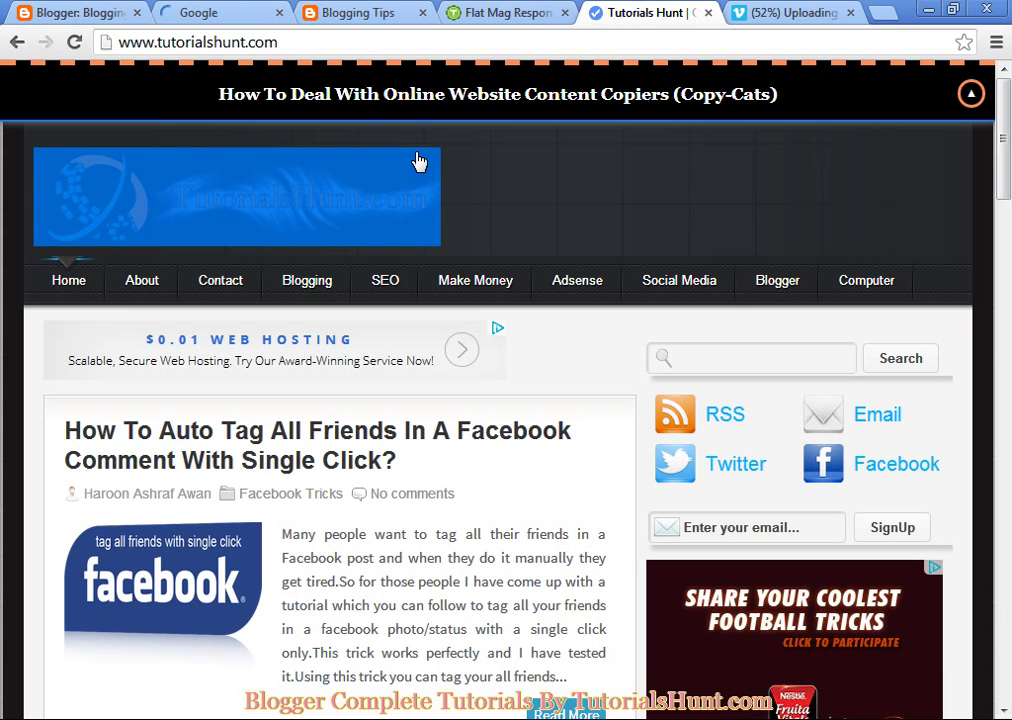
click(411, 137)
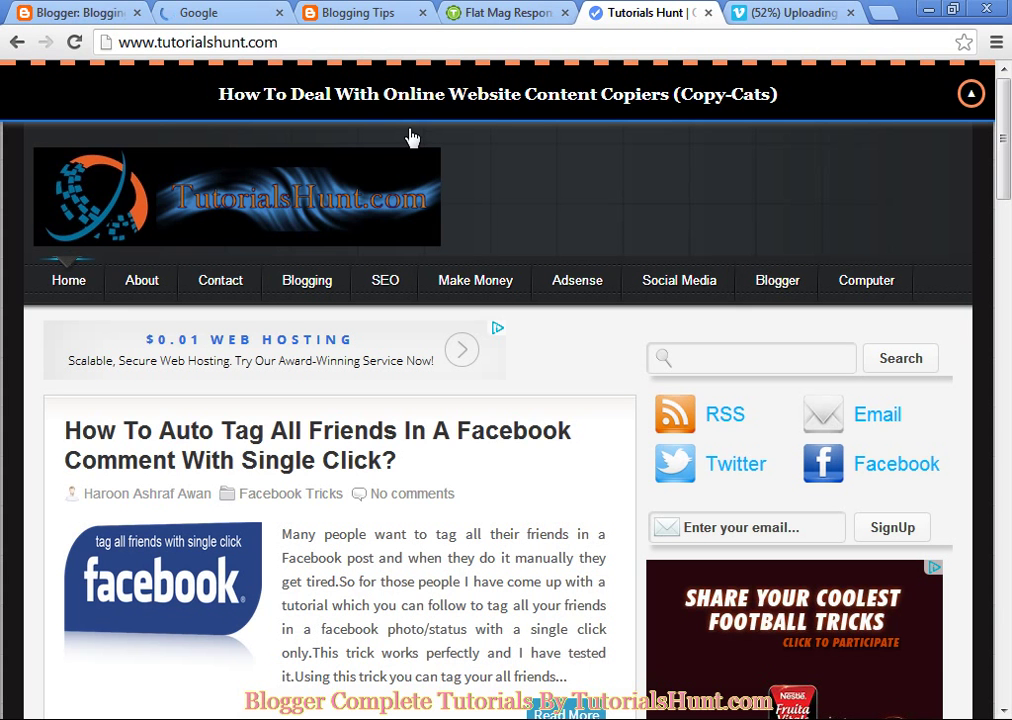
double_click(422, 162)
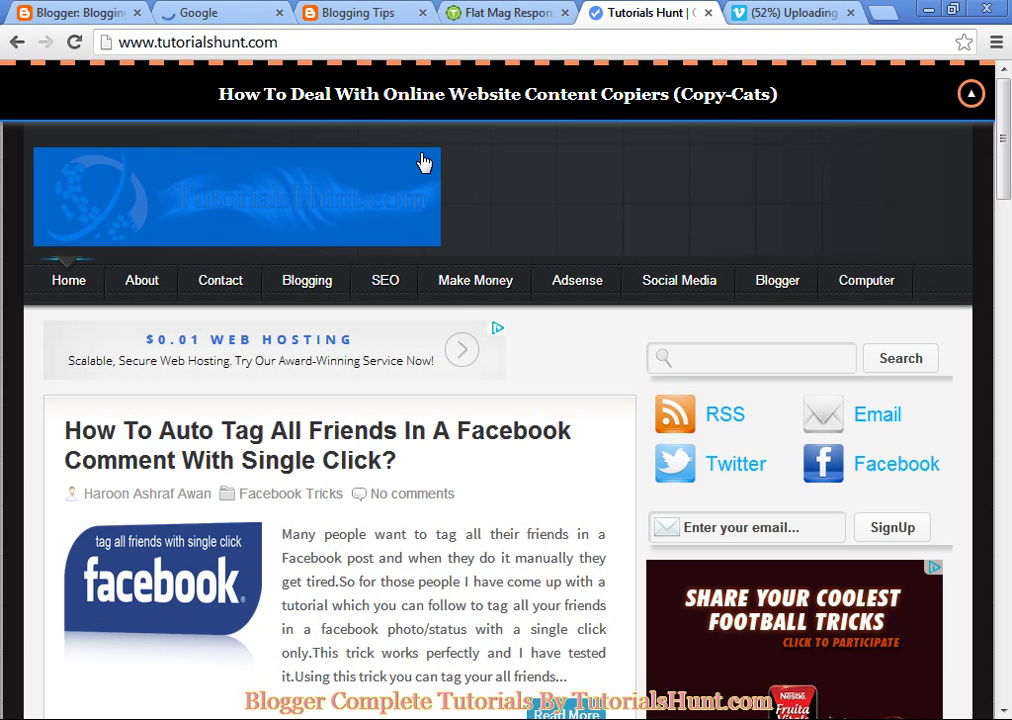
click(418, 140)
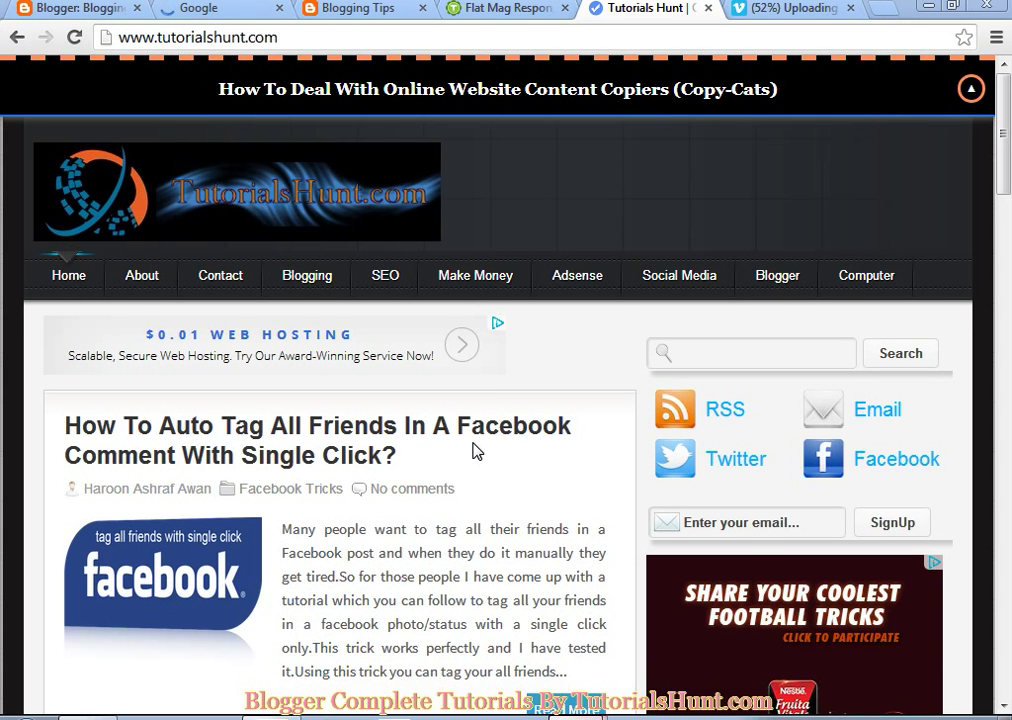
Step: Return to the Configure Header window and save the settings with the Blog Description left empty
key(alt+Tab)
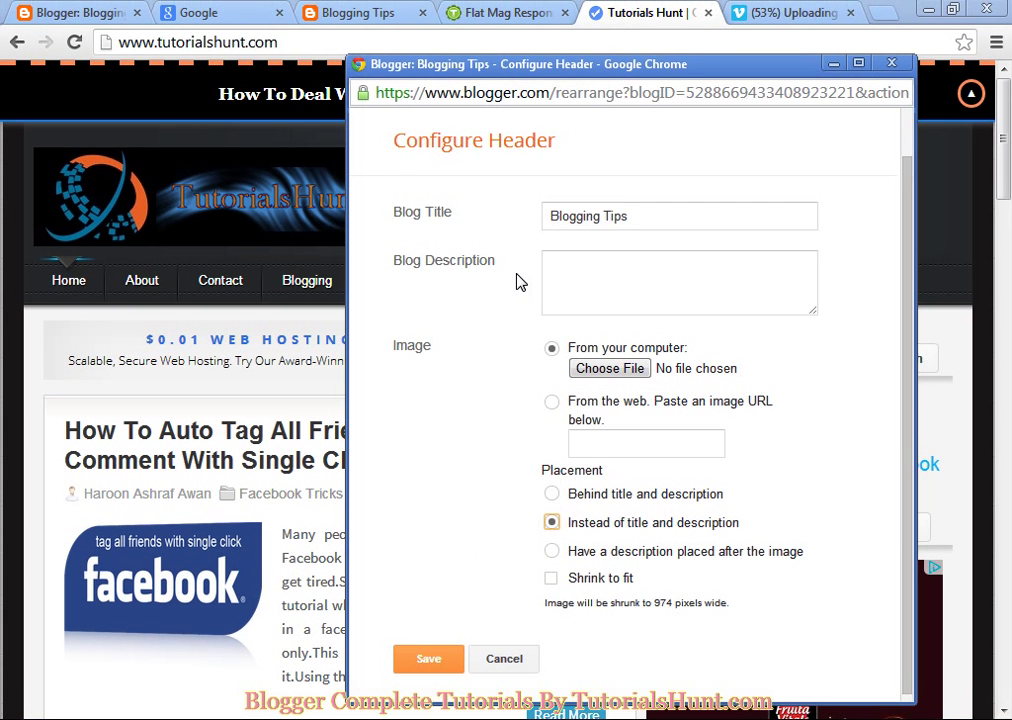
click(605, 291)
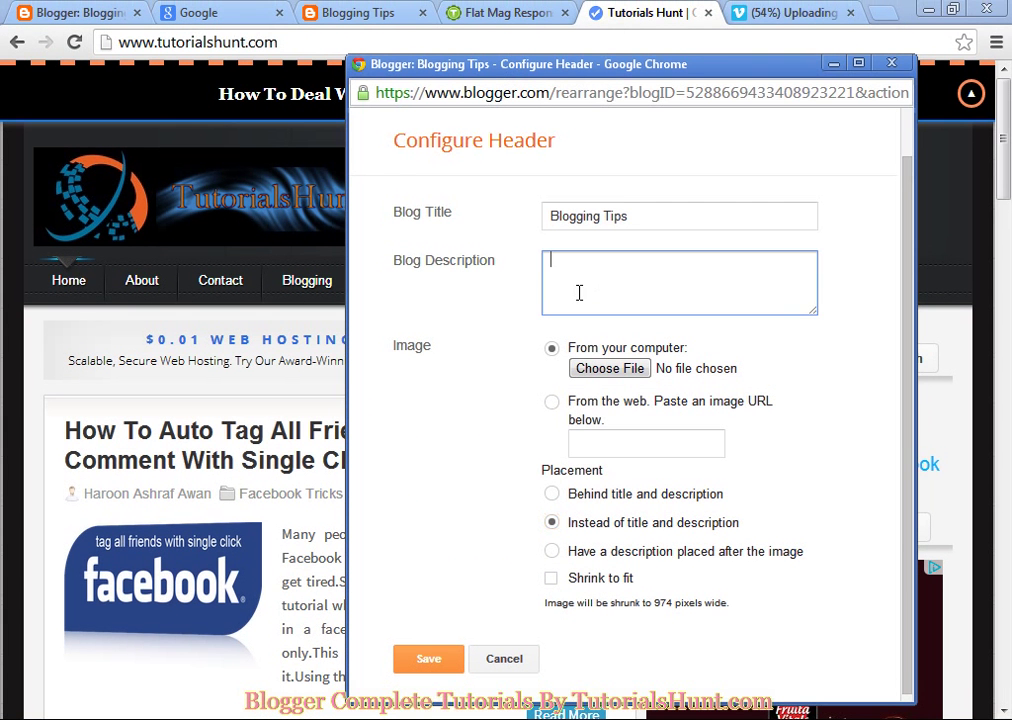
click(470, 332)
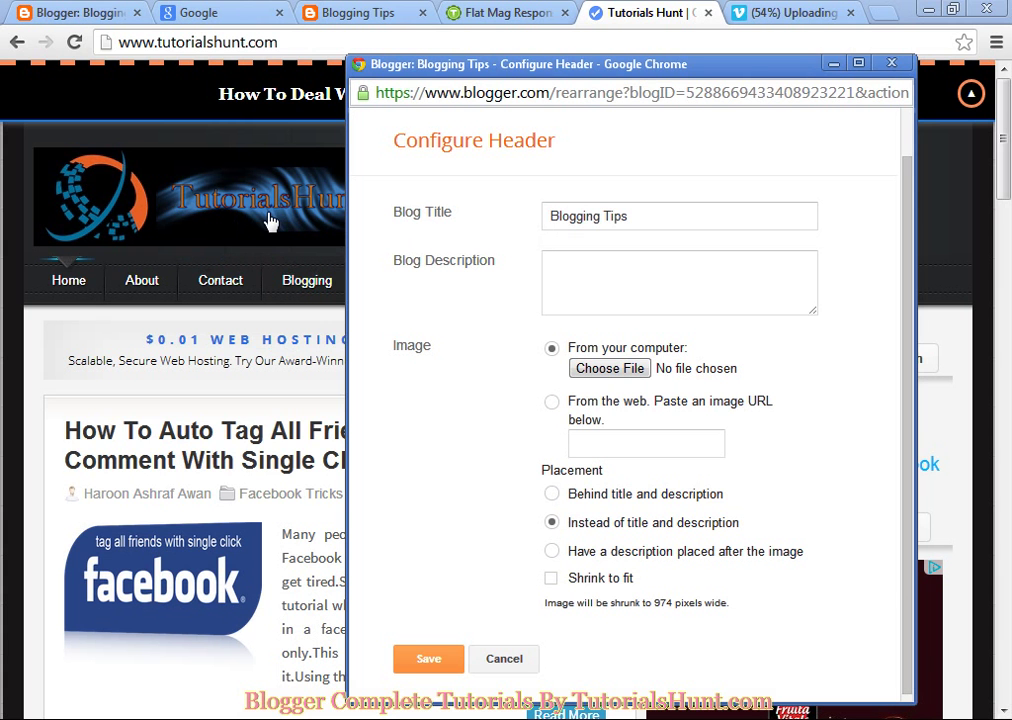
click(458, 664)
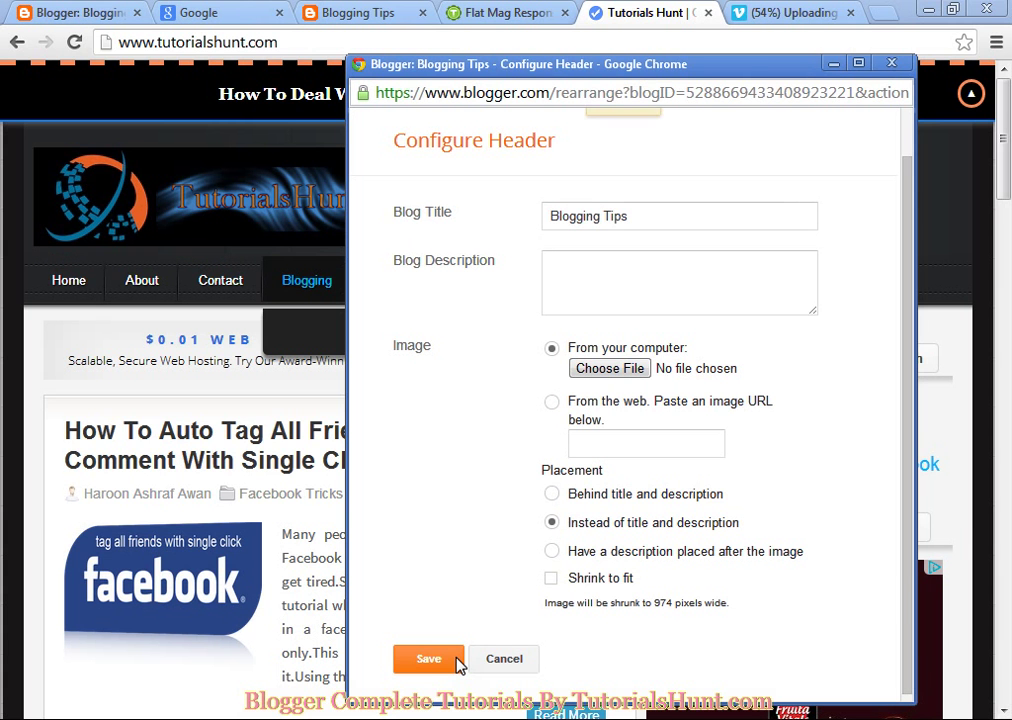
Step: Search Google Images for "blogging logo"
click(195, 10)
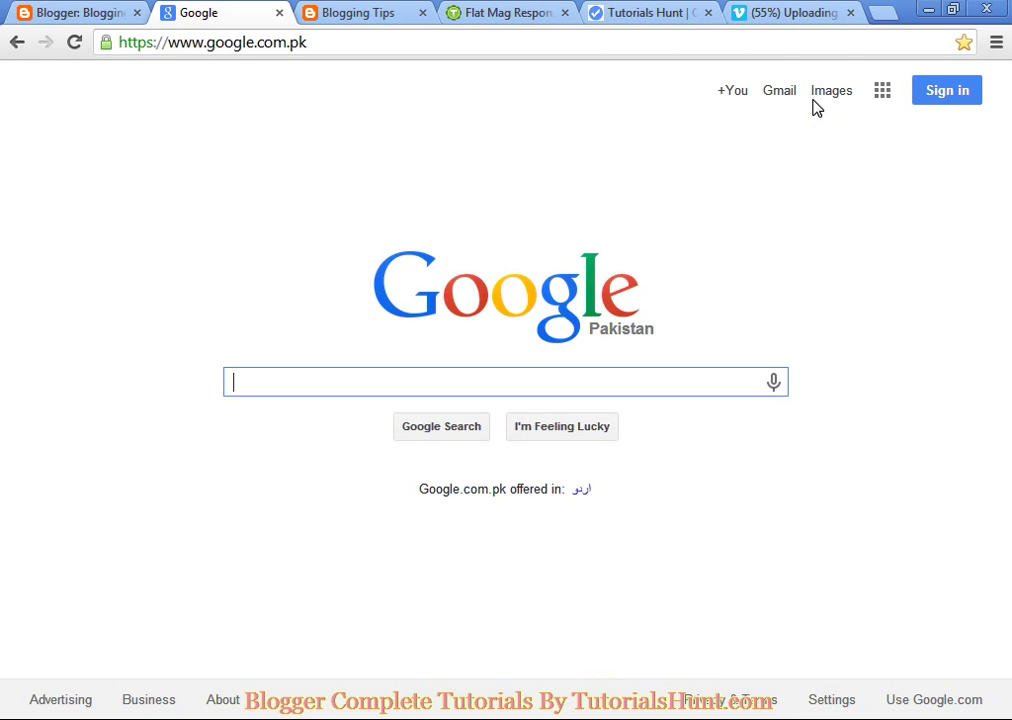
click(841, 93)
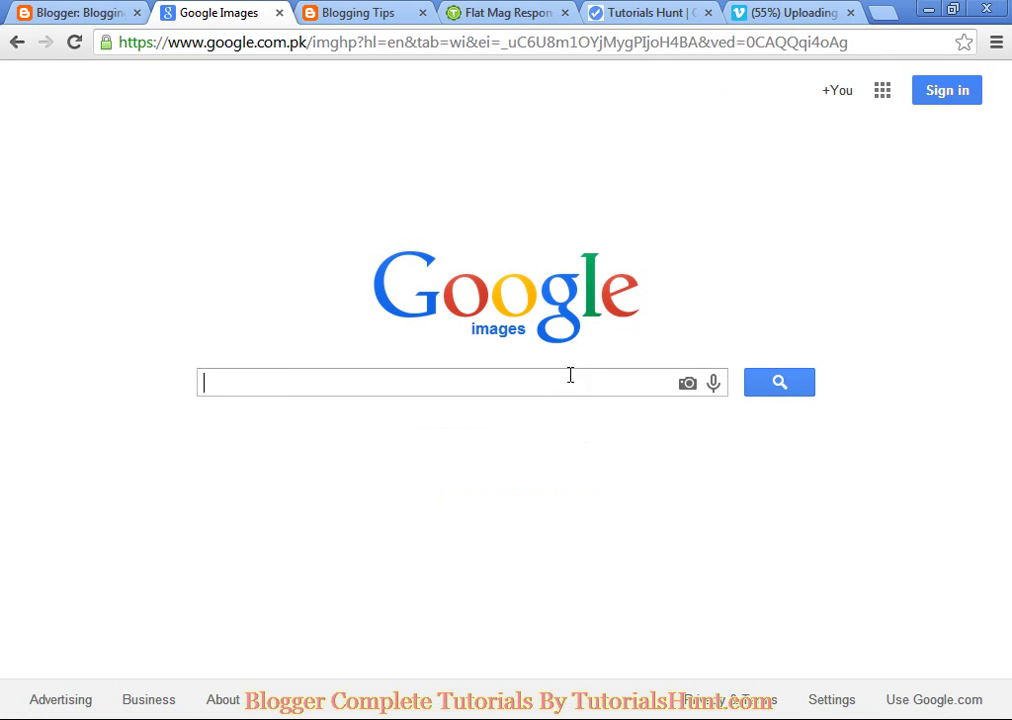
text(blogging logo)
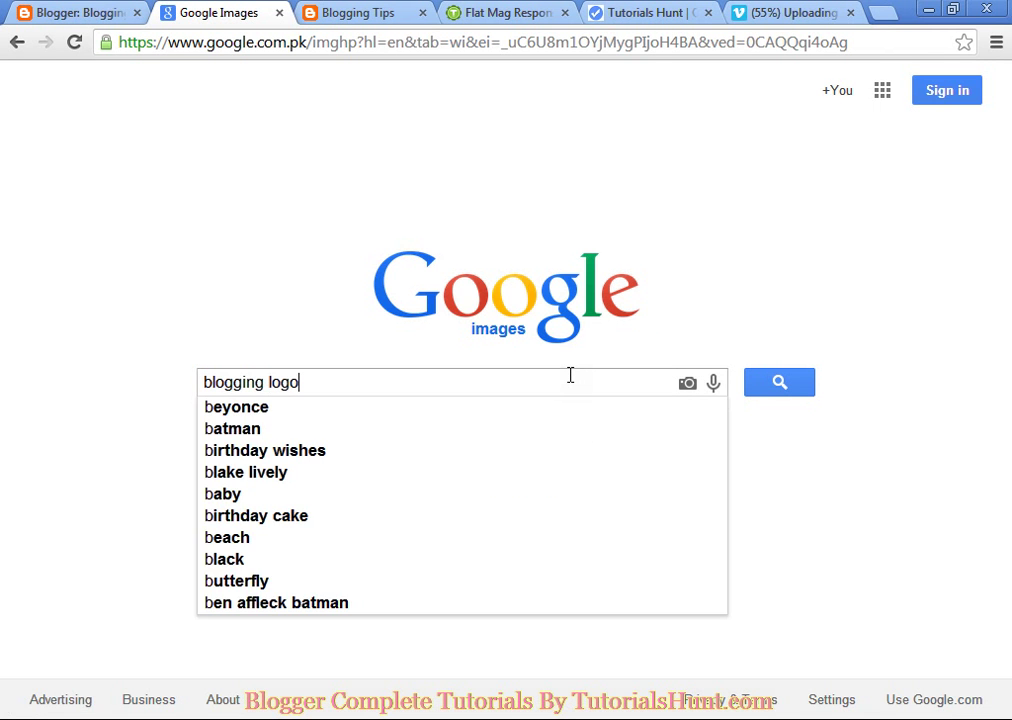
key(Return)
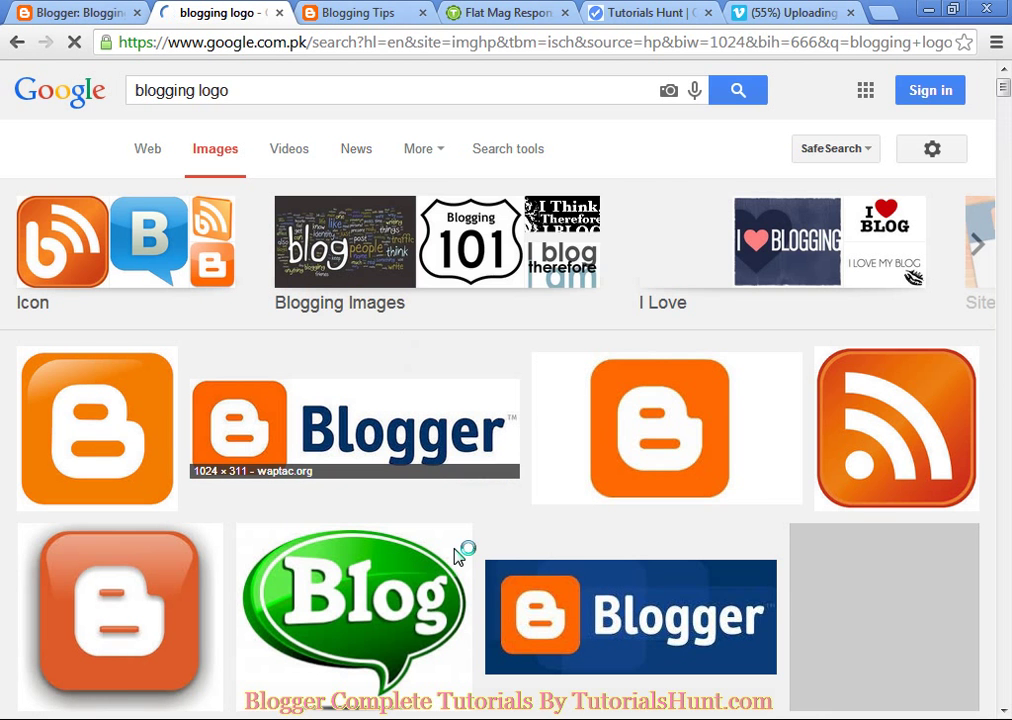
Step: Browse the blogging logo image results for a suitable logo
scroll(459, 555, down, 5)
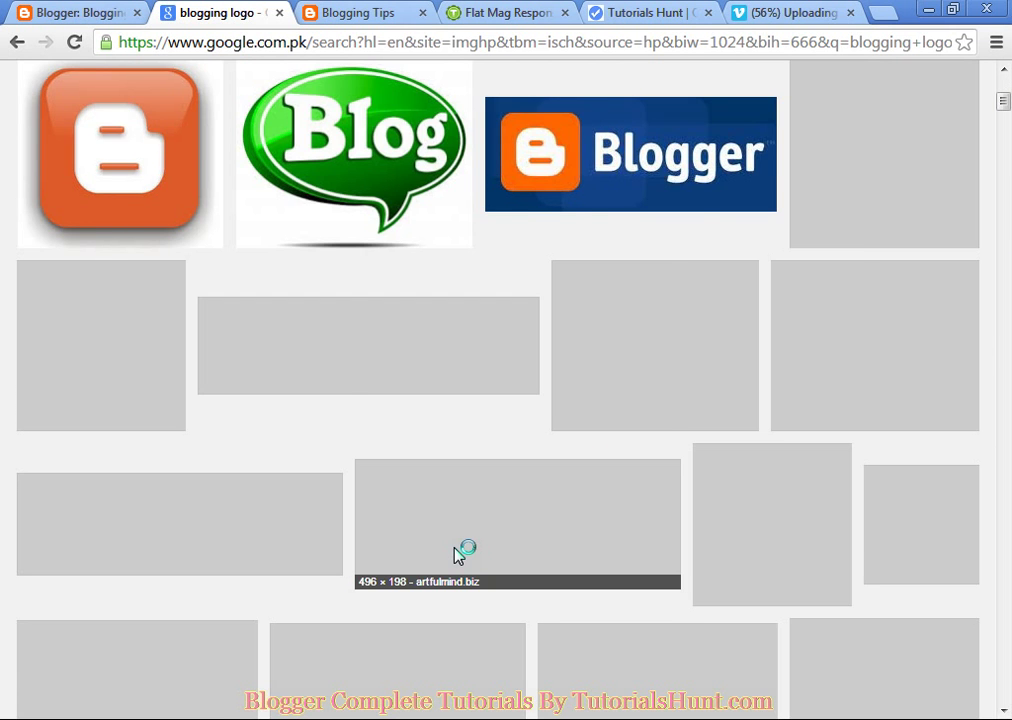
scroll(452, 525, down, 2)
scroll(431, 373, up, 4)
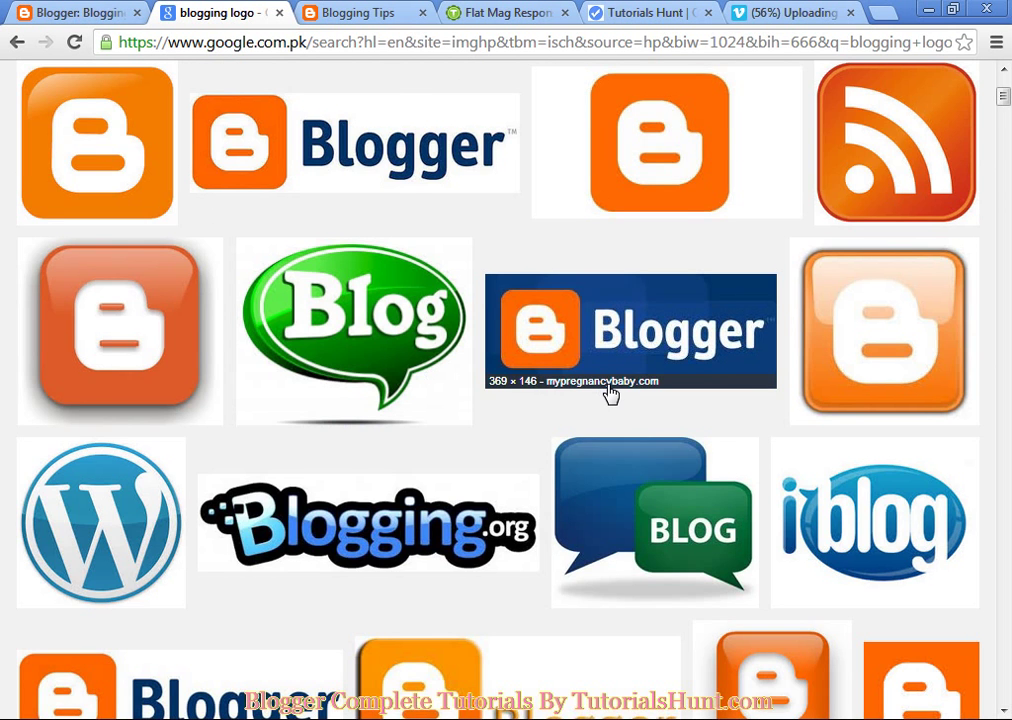
scroll(610, 395, down, 4)
scroll(611, 396, down, 2)
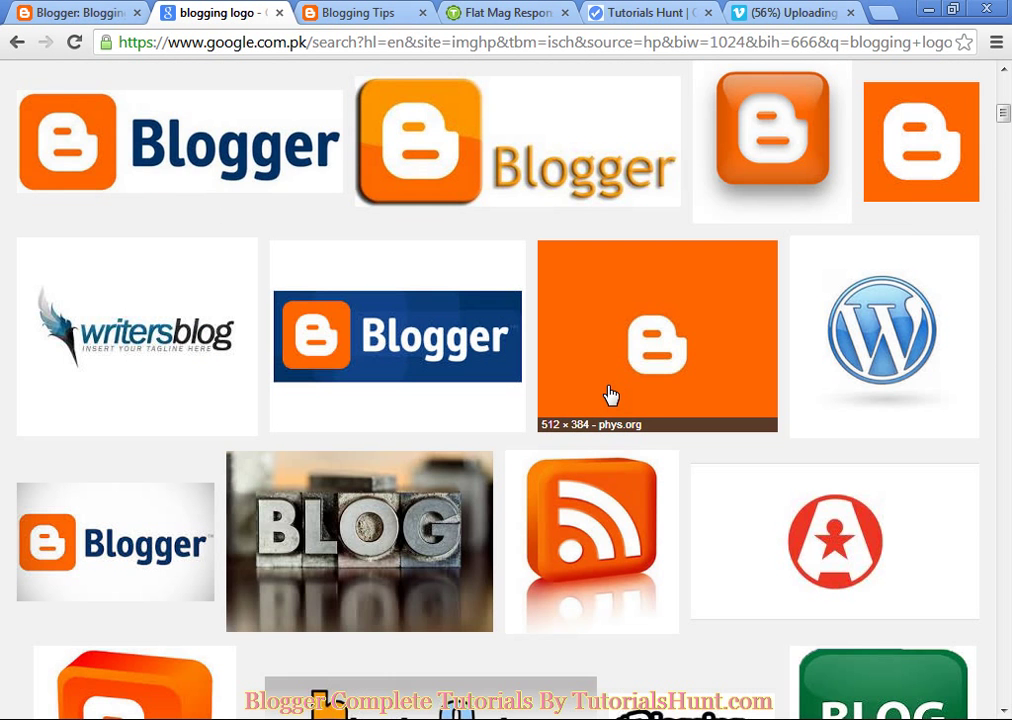
scroll(611, 396, down, 2)
scroll(611, 396, down, 2)
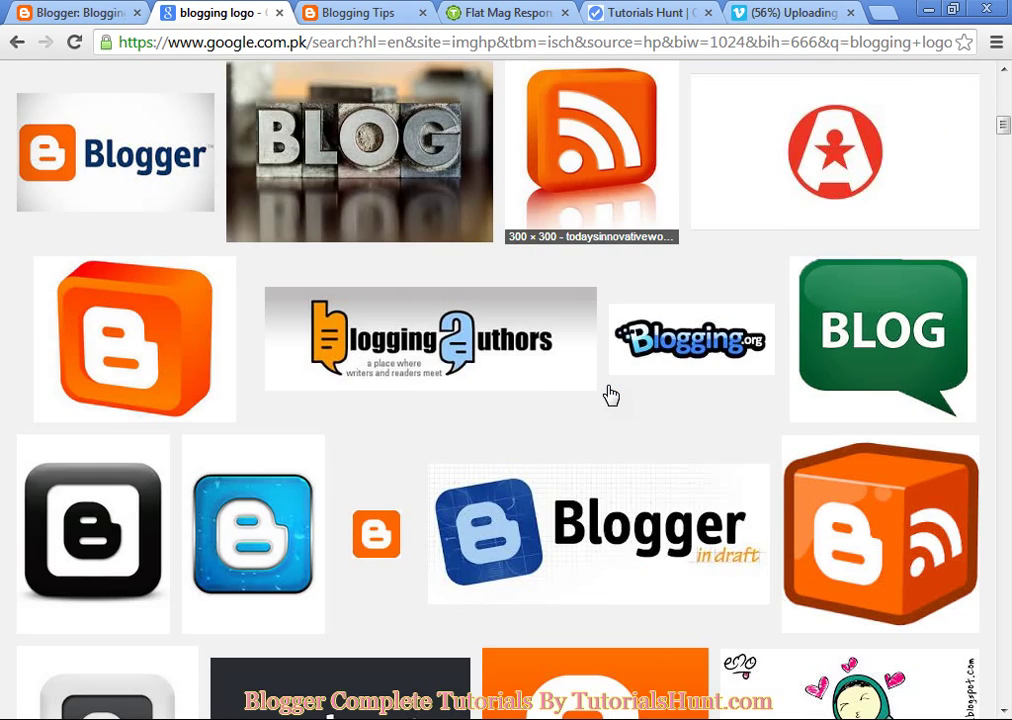
scroll(611, 396, up, 2)
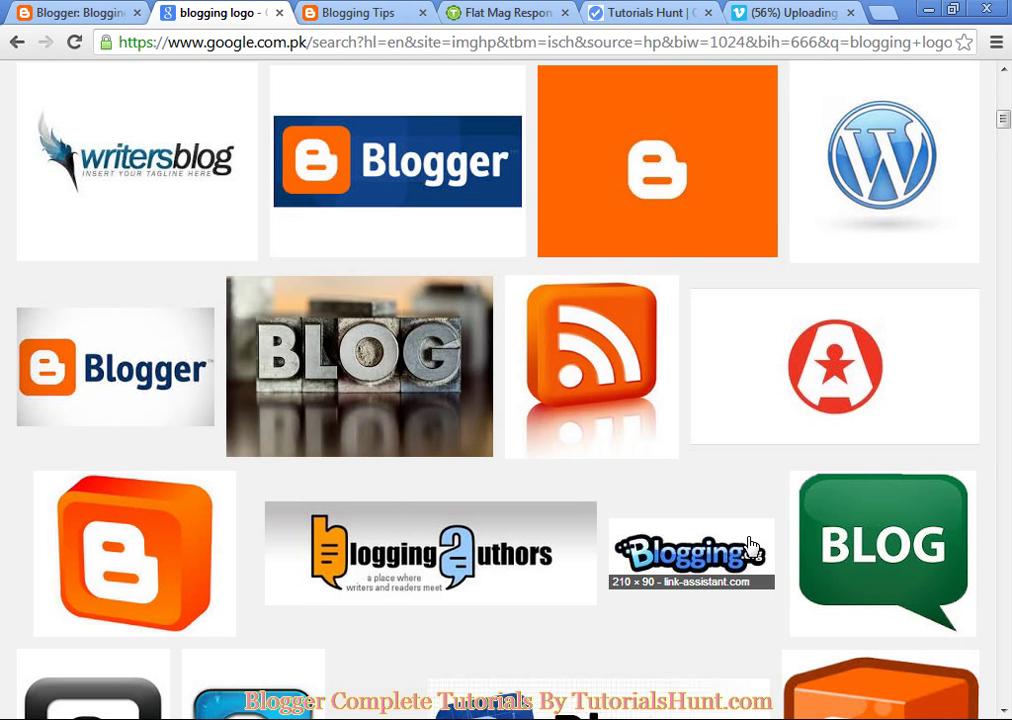
Step: Open the green BLOG speech-bubble image at full size and save it as blog-logo PNG in the Android Apps folder
click(906, 566)
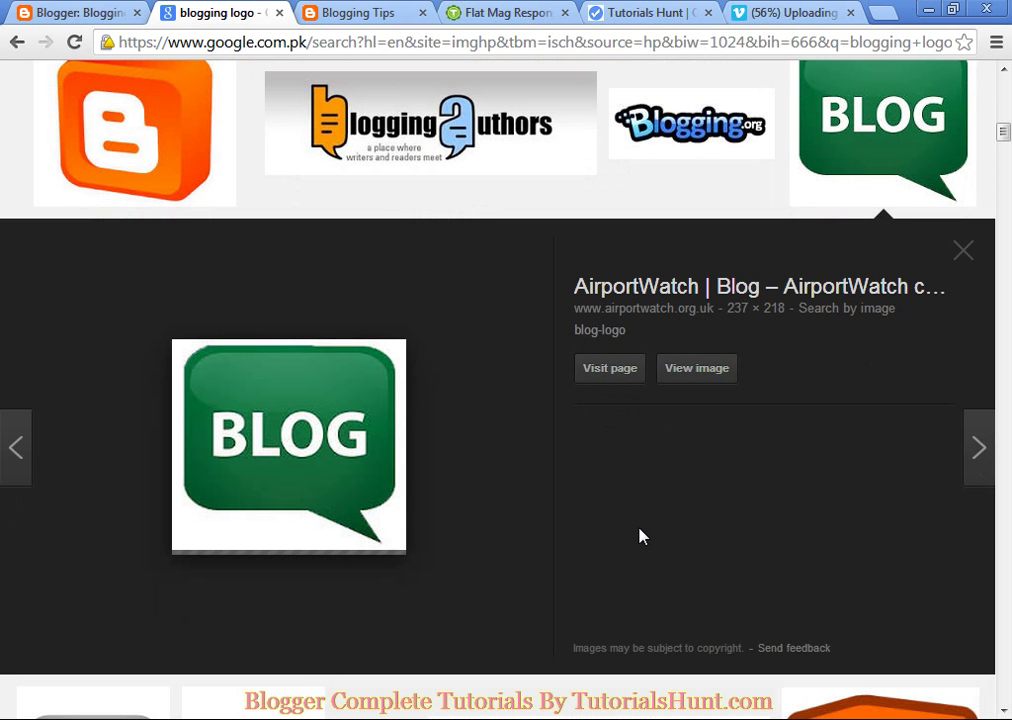
click(689, 370)
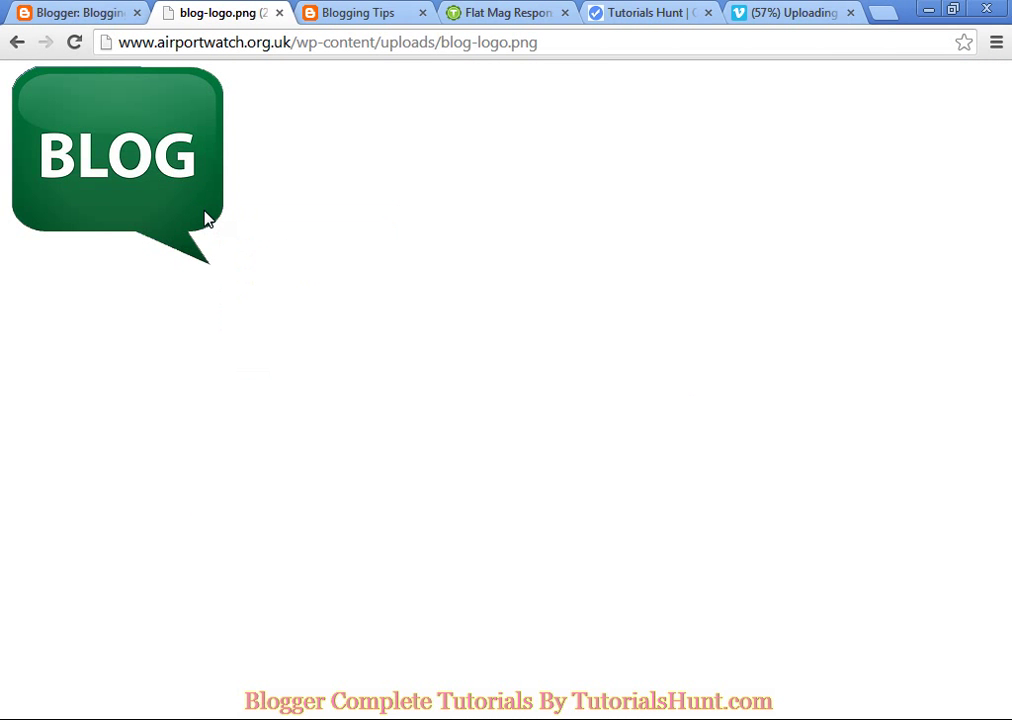
key(ctrl+s)
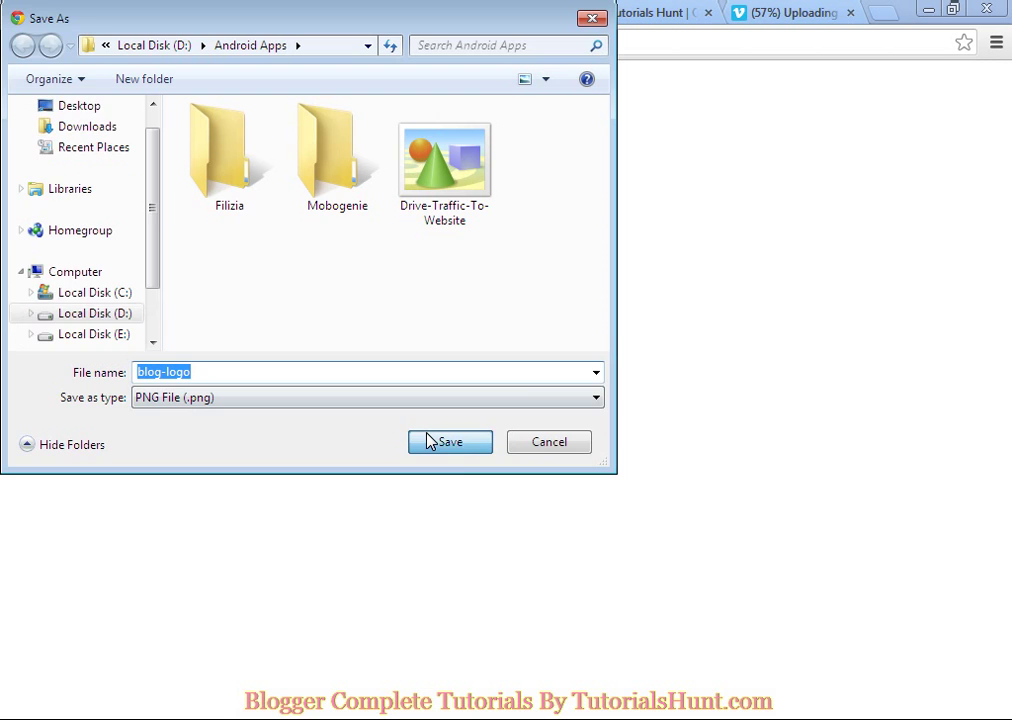
click(428, 438)
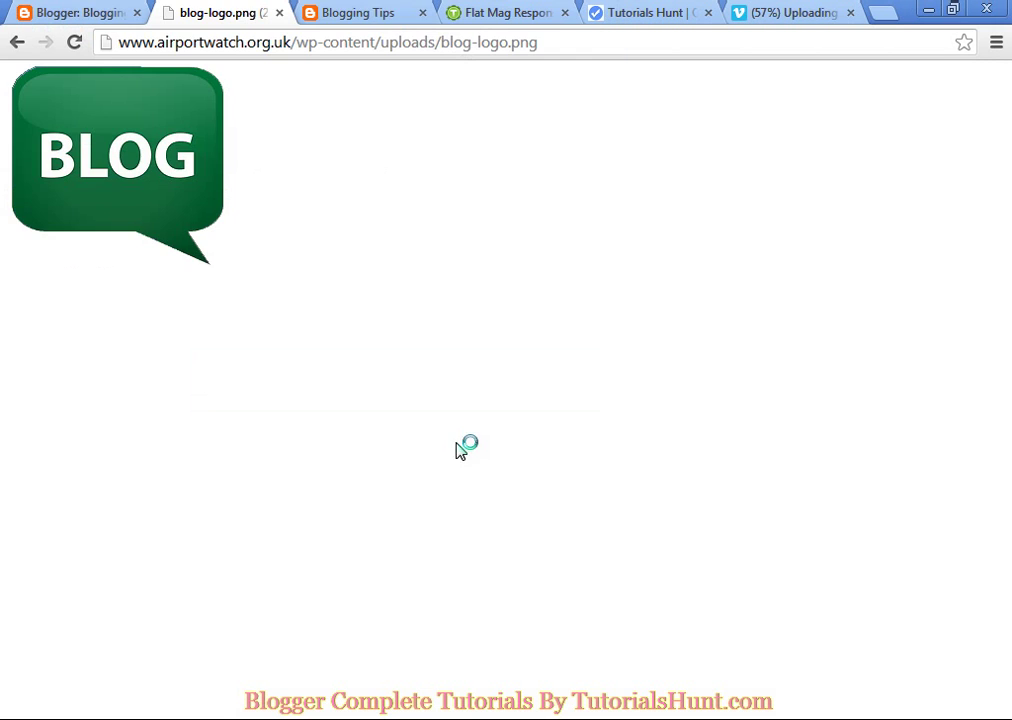
Step: Return to the Blogging Tips layout and open the Favicon gadget's configuration window
click(358, 10)
click(113, 10)
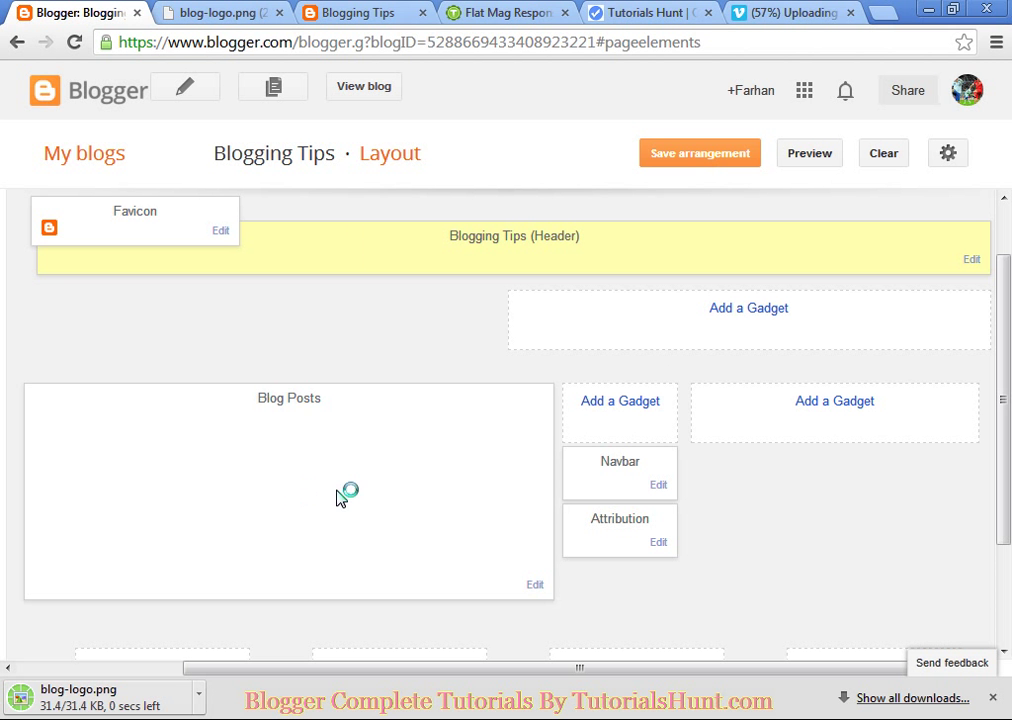
click(220, 233)
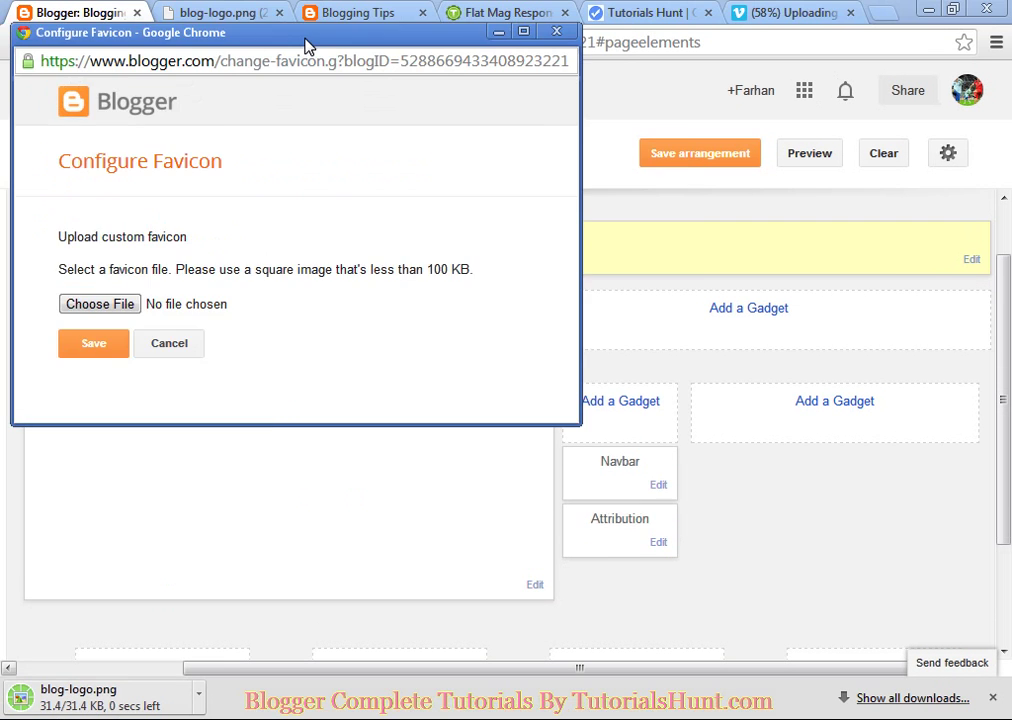
drag(309, 43, 418, 156)
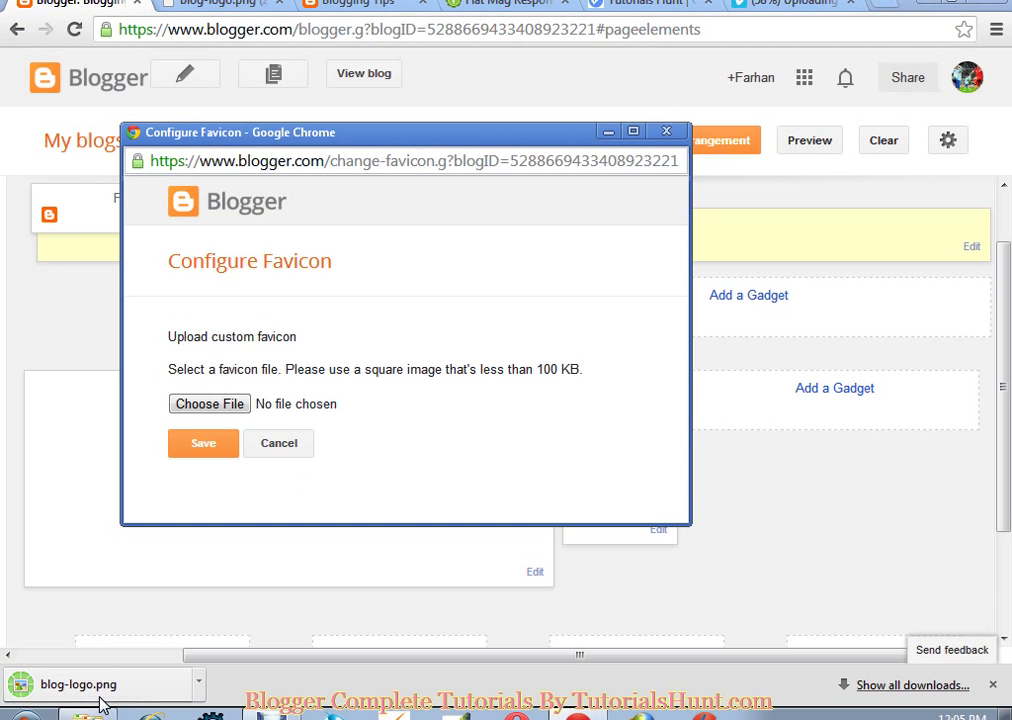
click(215, 4)
click(80, 3)
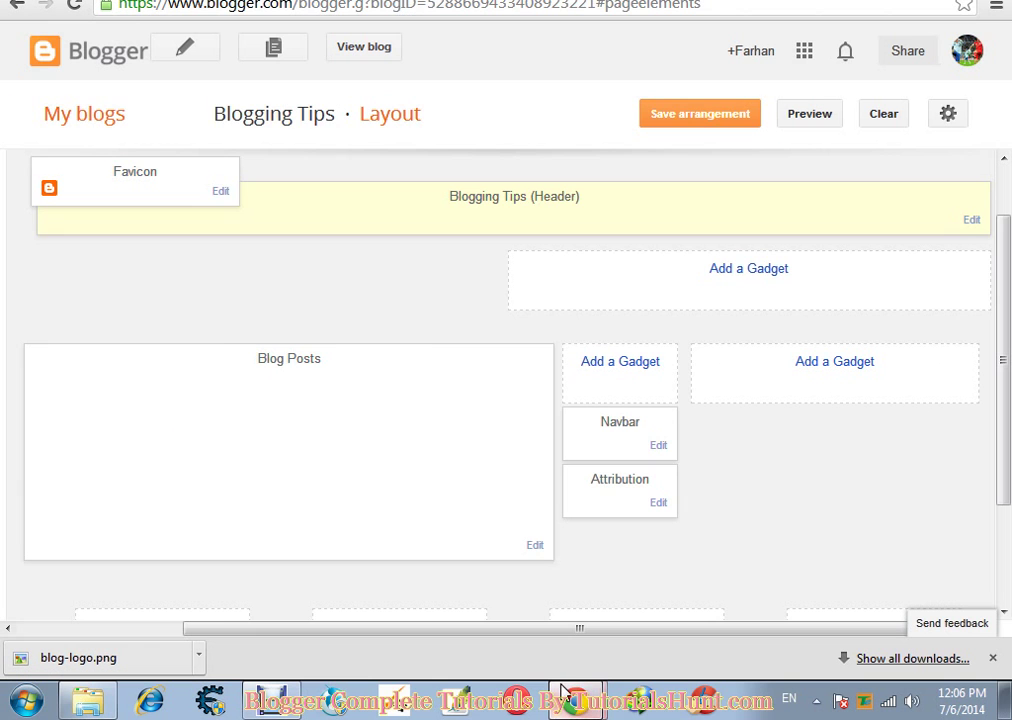
key(alt+Tab)
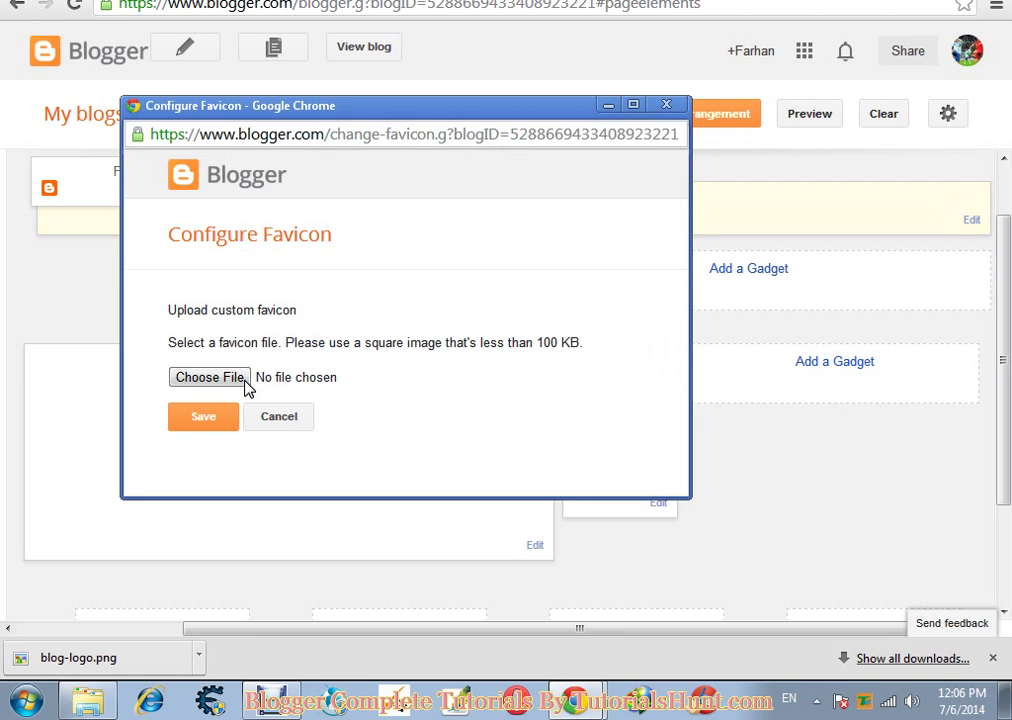
Step: Try to upload blog-logo.png from the Android Apps folder as the custom favicon
click(240, 378)
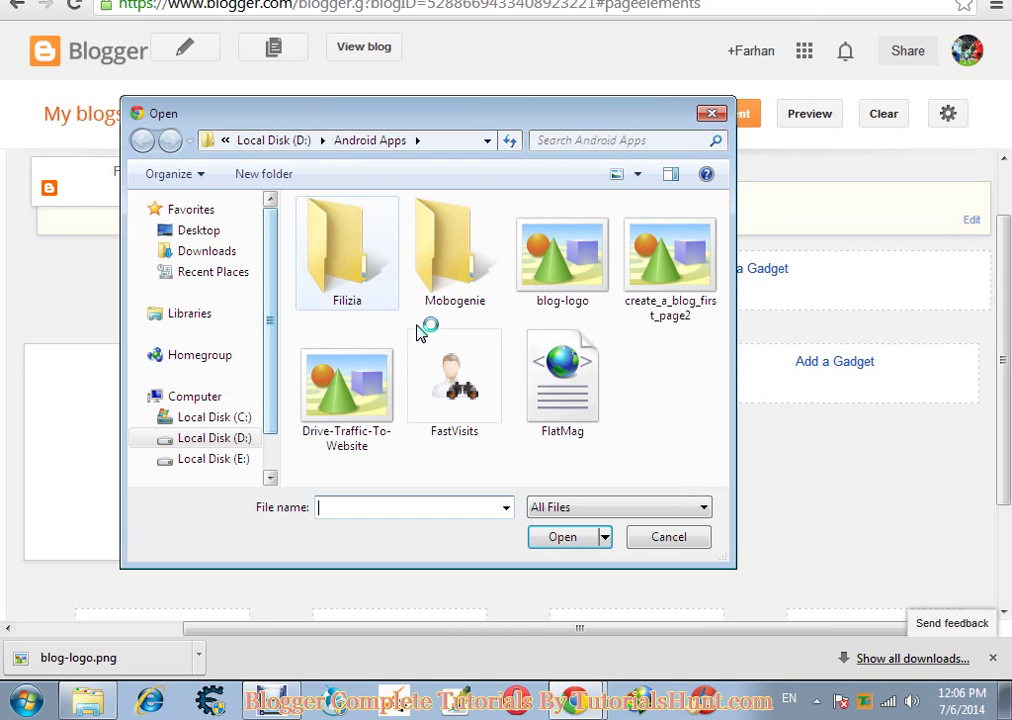
double_click(575, 302)
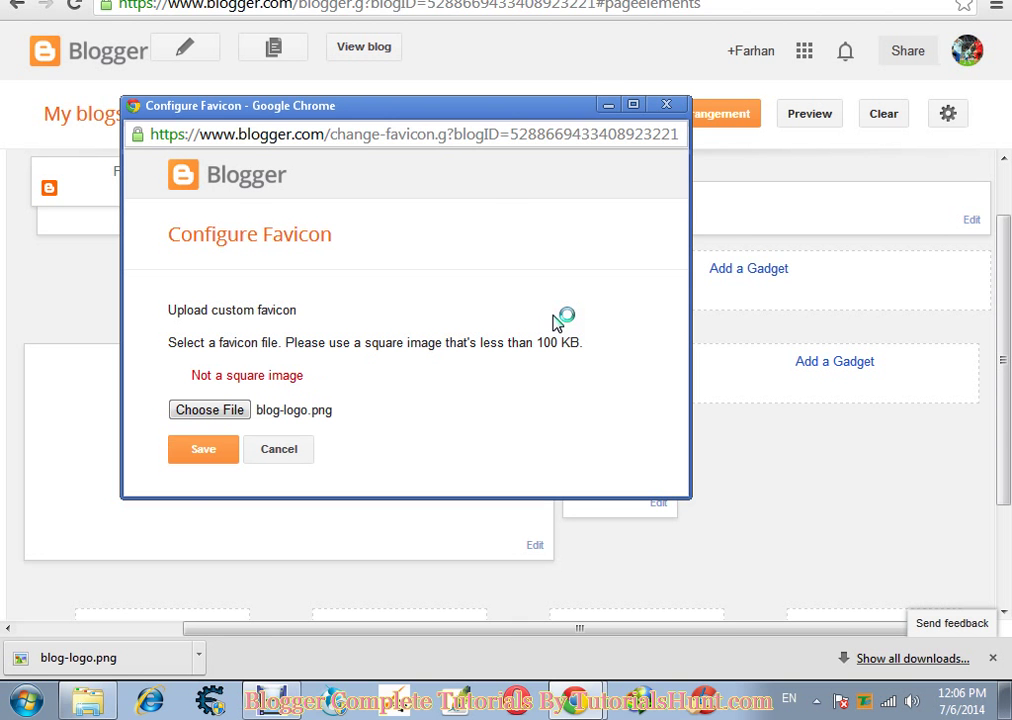
click(133, 667)
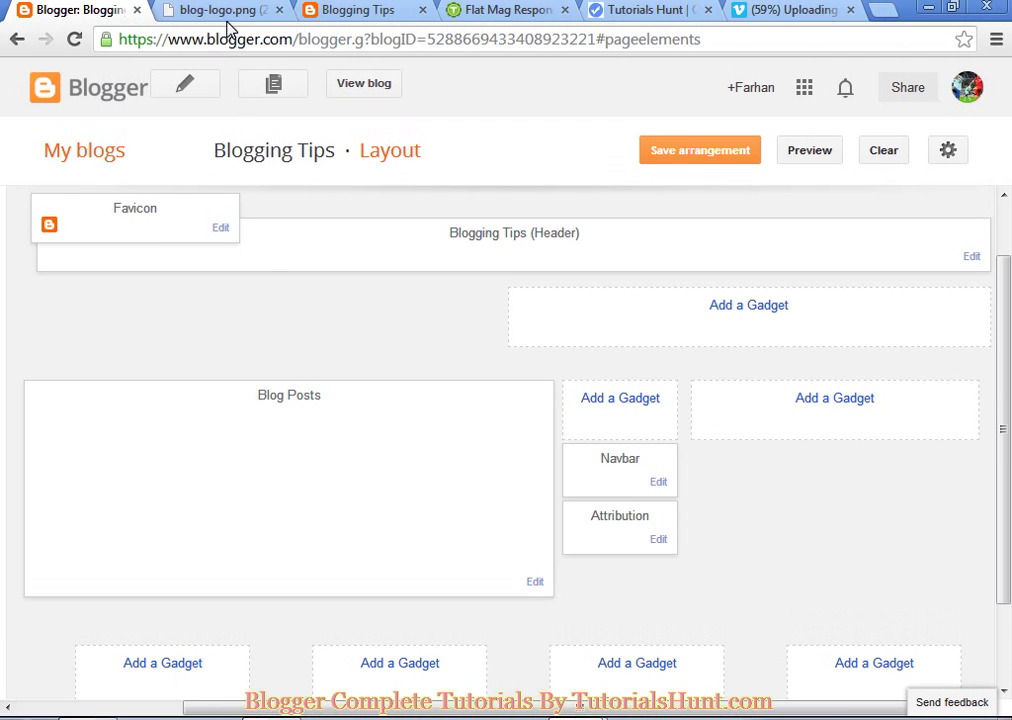
Step: Close the blog-logo.png image tab and return to the Blogging Tips layout
click(228, 20)
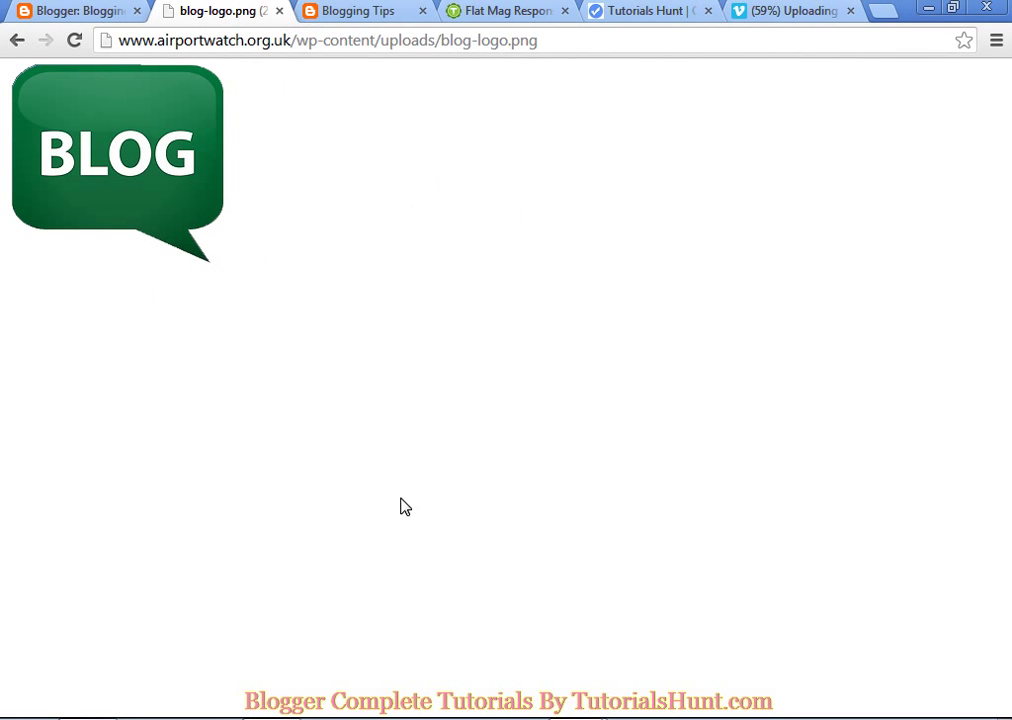
click(280, 13)
click(120, 10)
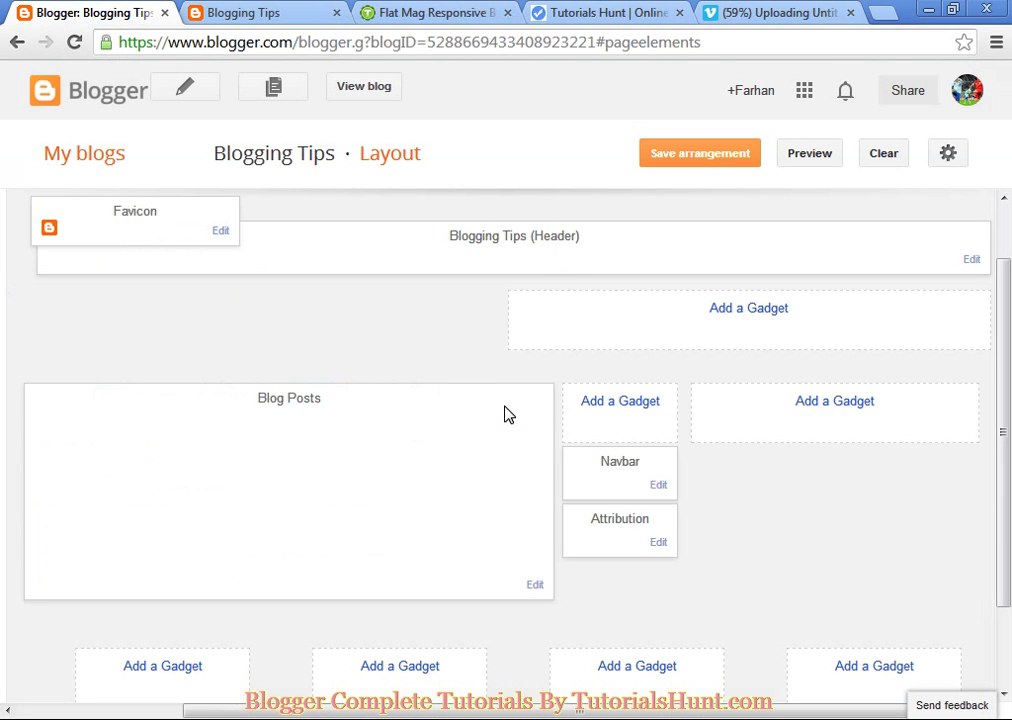
Step: Open the Blog Posts gadget's configuration window and check the post's author and time line on the live blog
click(535, 587)
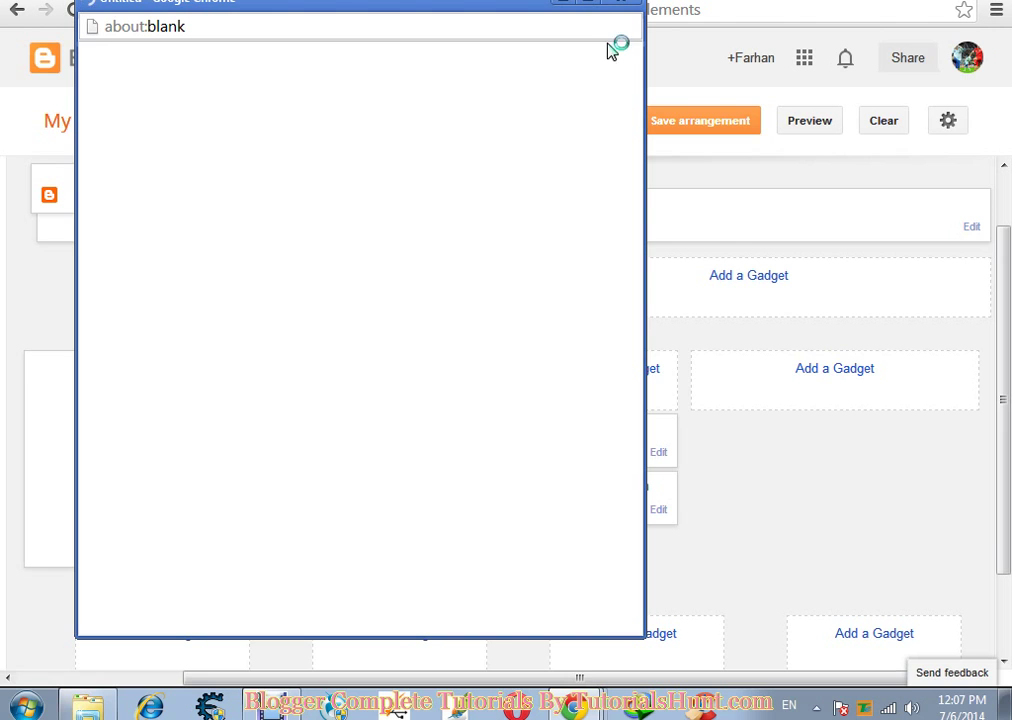
click(236, 14)
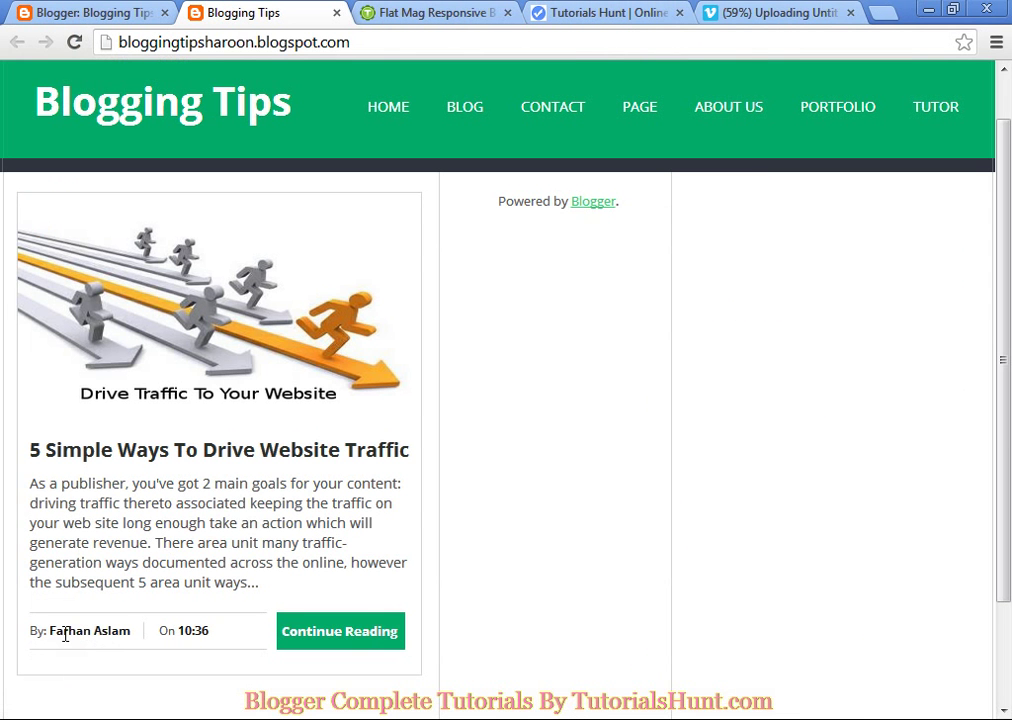
double_click(186, 634)
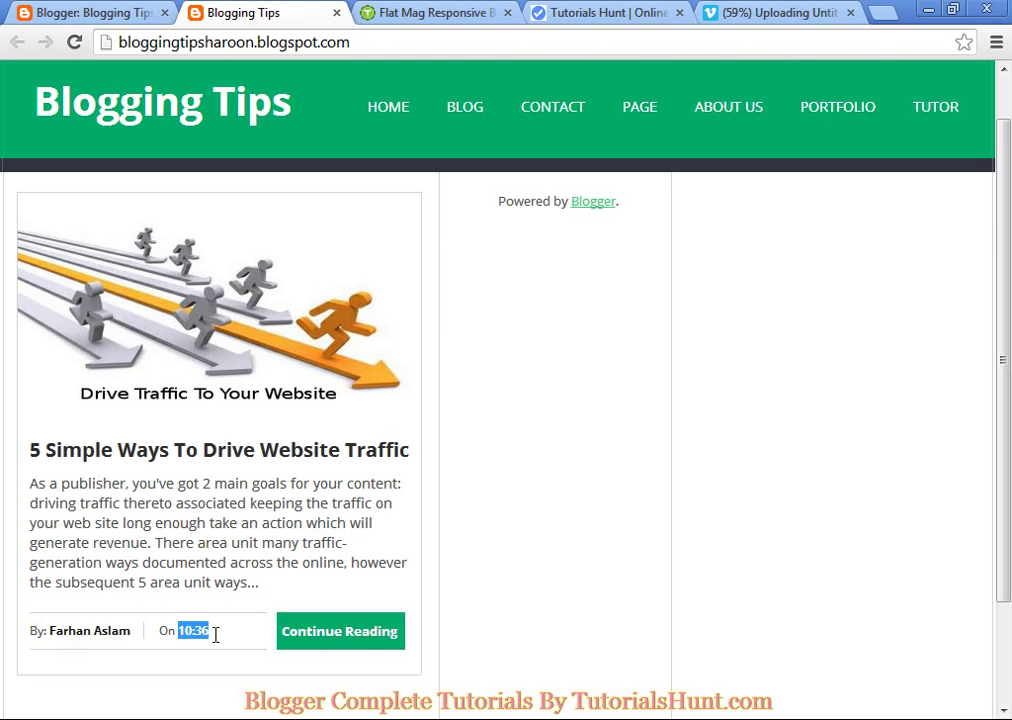
click(118, 16)
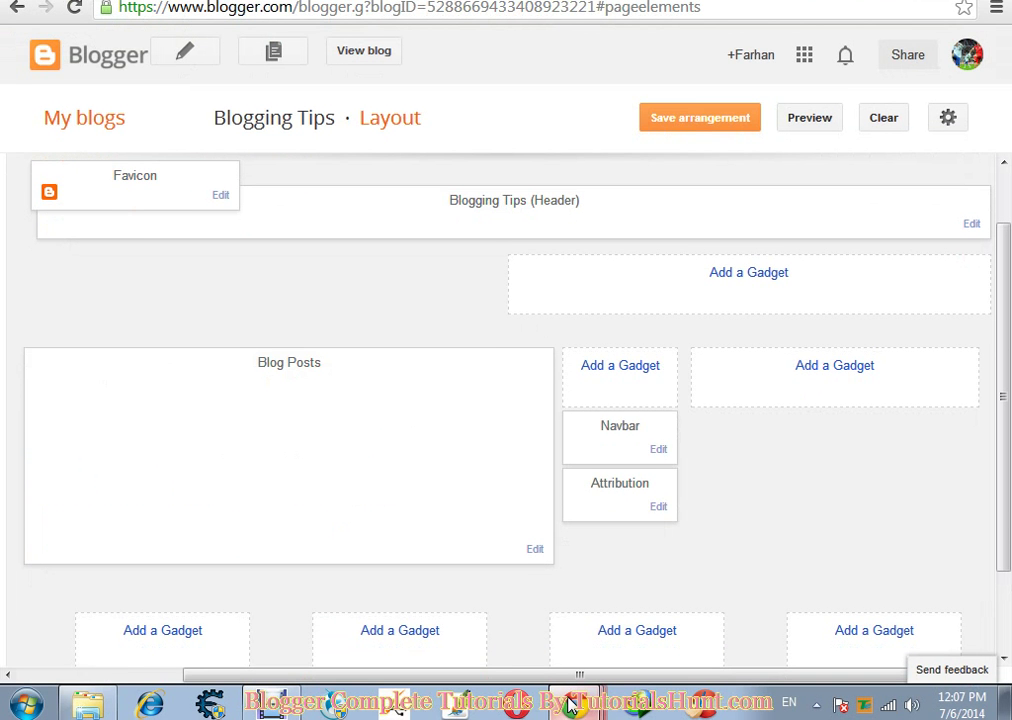
Step: Return to the Configure Blog Posts window, widen it slightly and review its main page options
click(569, 652)
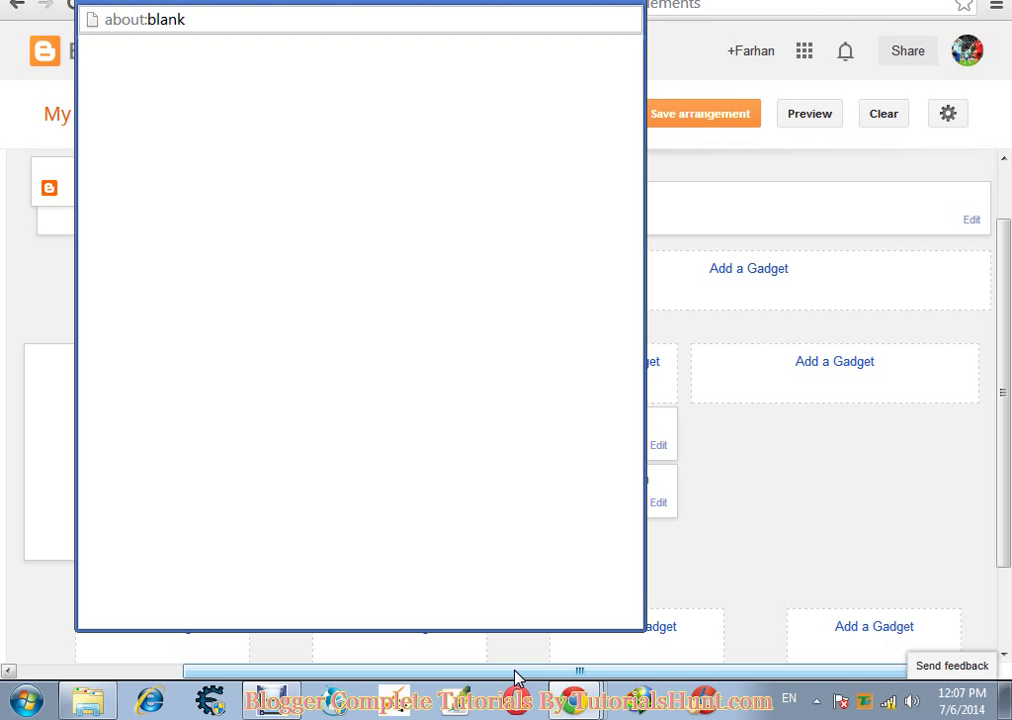
drag(646, 336, 663, 344)
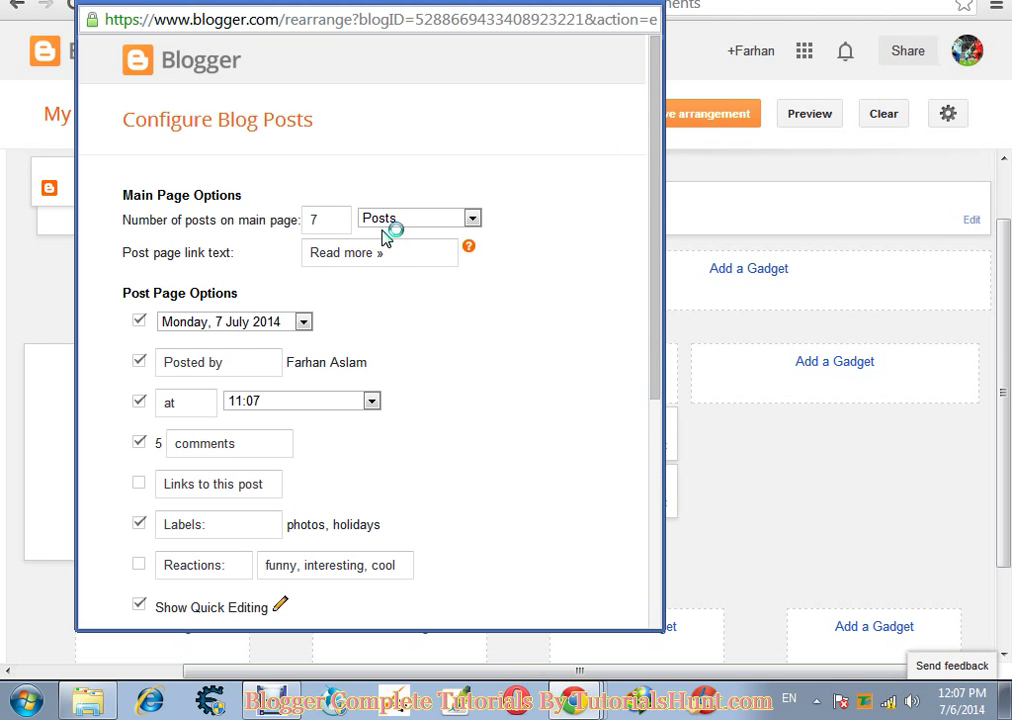
drag(120, 210, 257, 200)
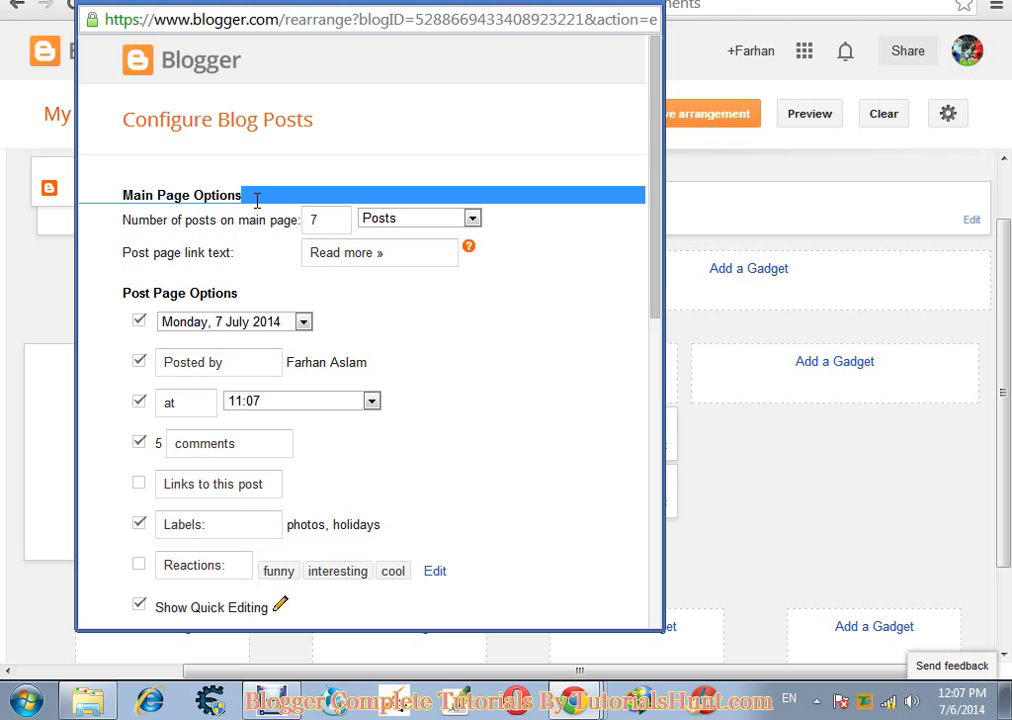
click(145, 226)
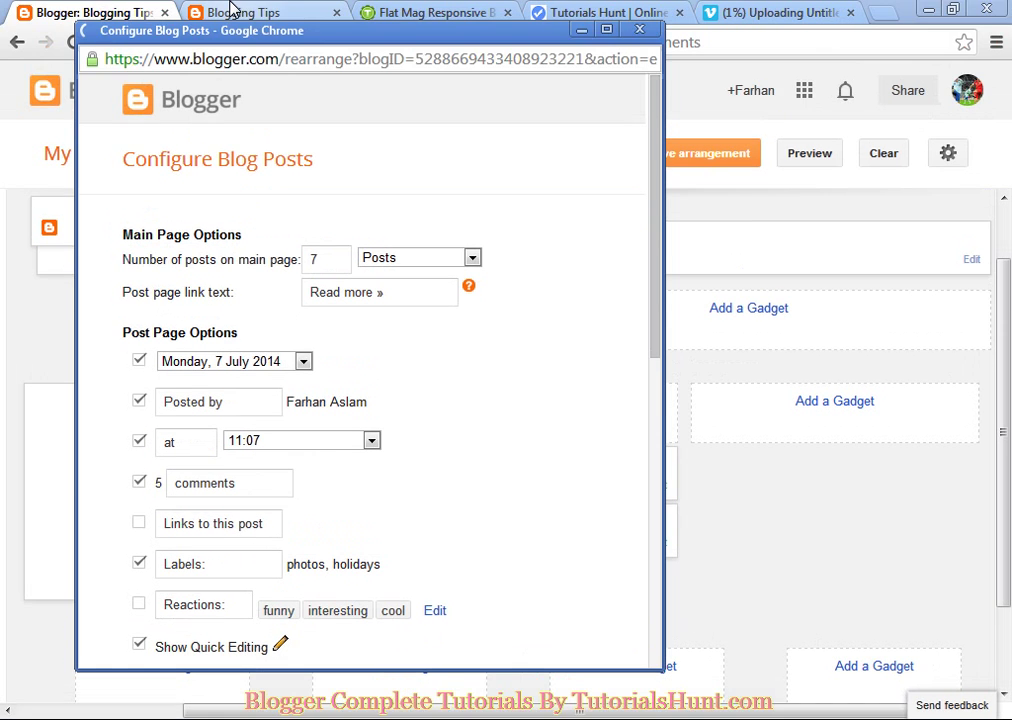
Step: Look through the live Blogging Tips main page down to its footer to see how posts are listed
click(233, 12)
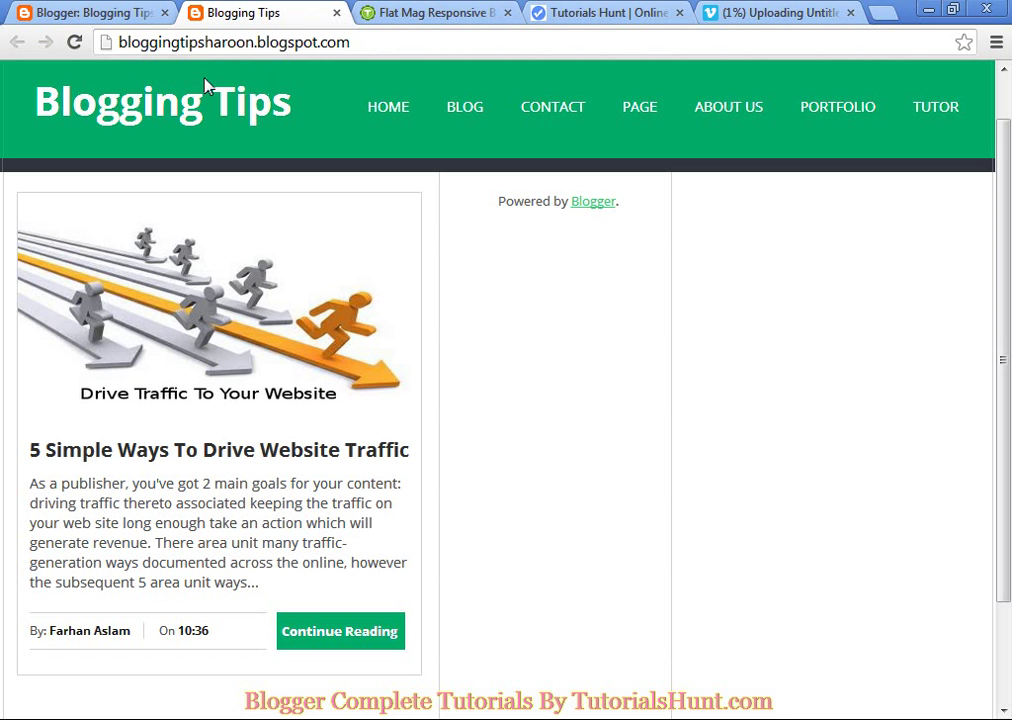
scroll(450, 185, down, 2)
scroll(600, 215, up, 3)
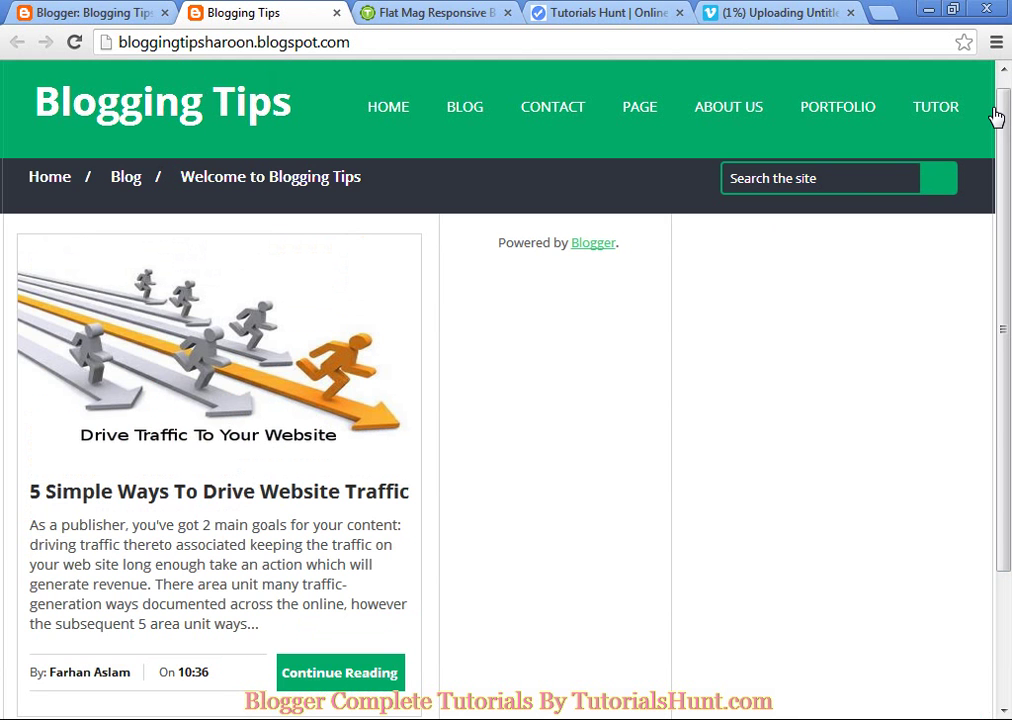
drag(1003, 118, 1007, 294)
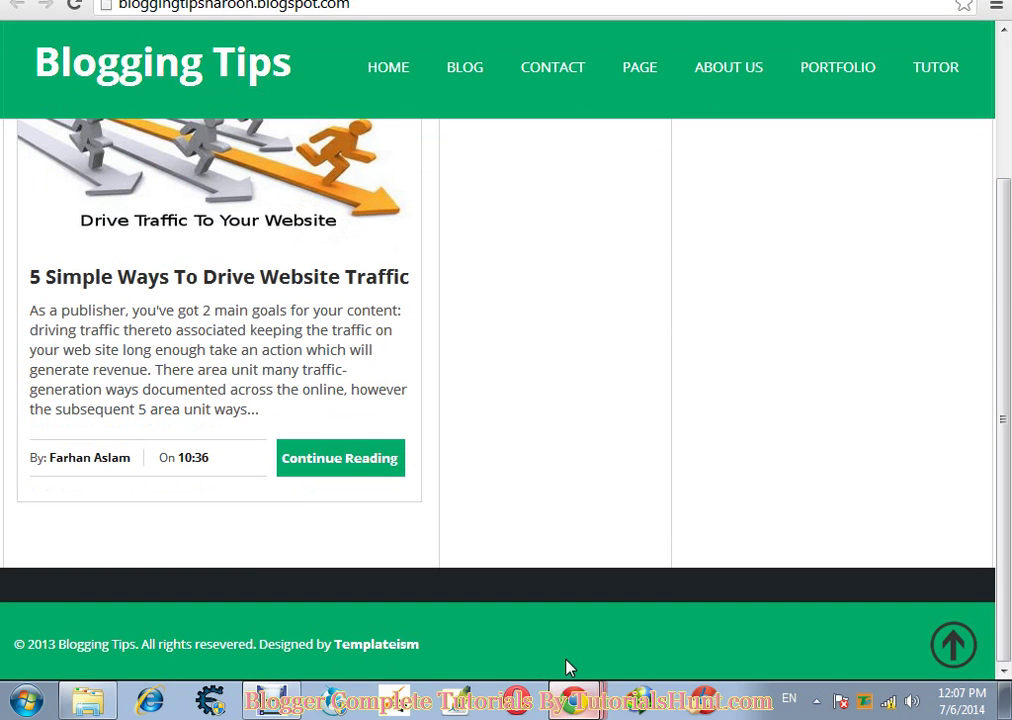
Step: Check the number of posts setting and look through the posts listed on the TutorialsHunt main page as a comparison
click(318, 219)
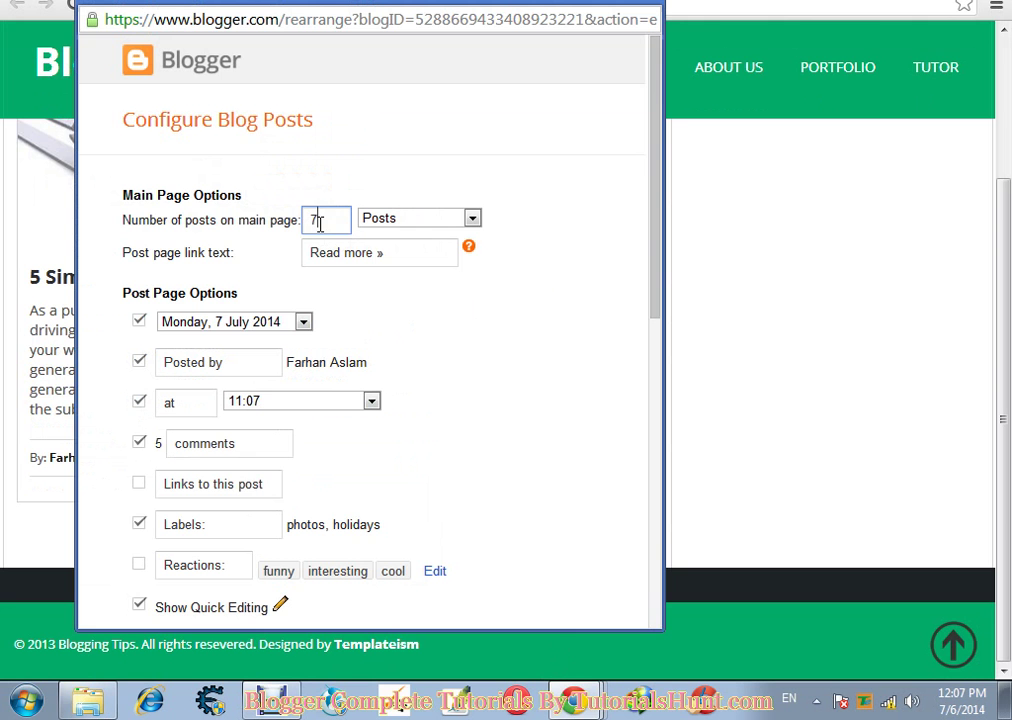
key(Return)
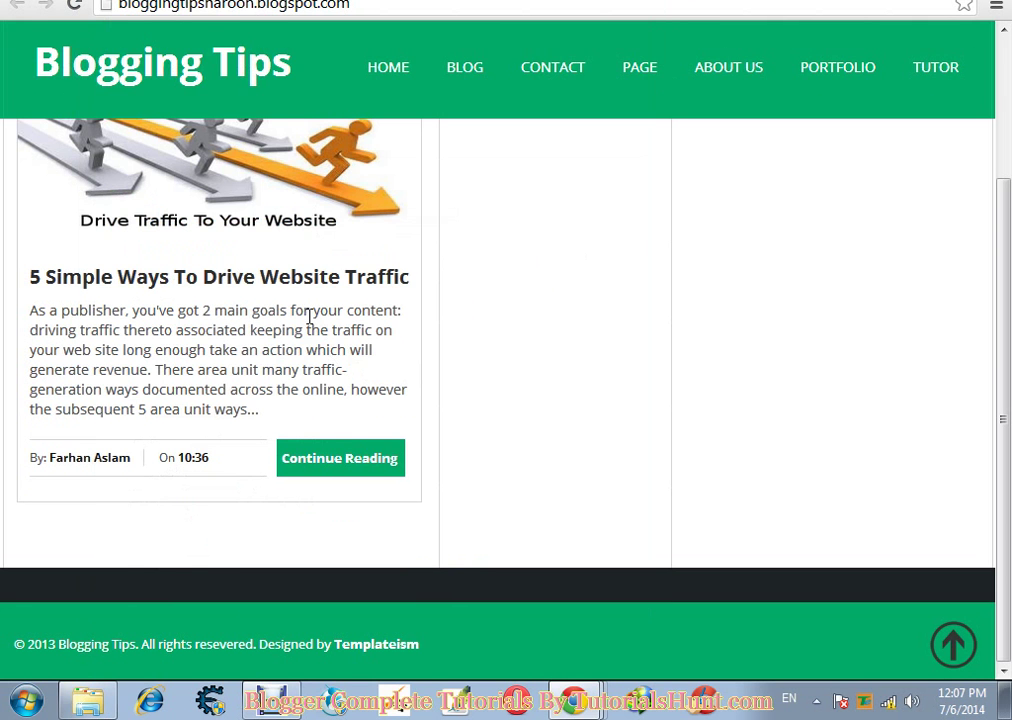
click(615, 13)
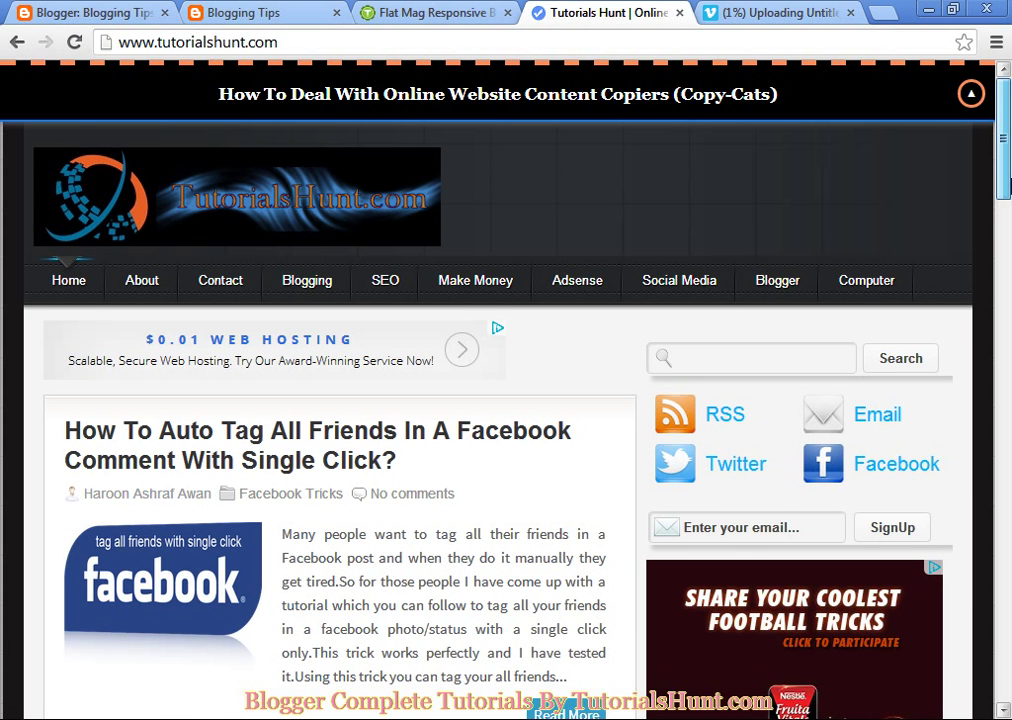
drag(1009, 185, 1009, 331)
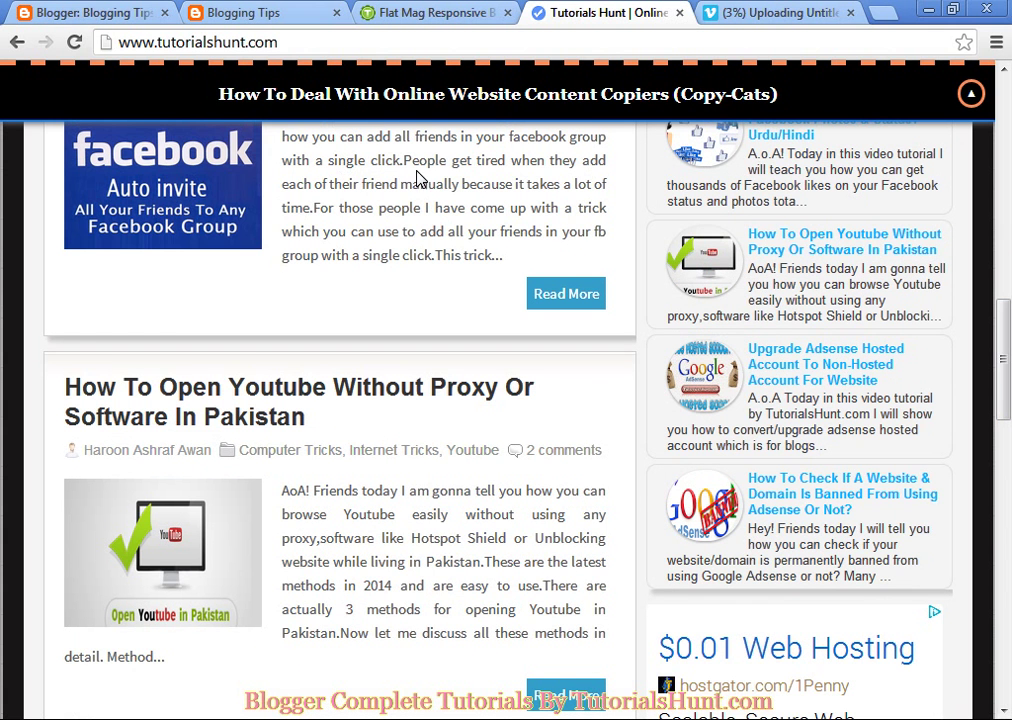
scroll(1005, 650, down, 9)
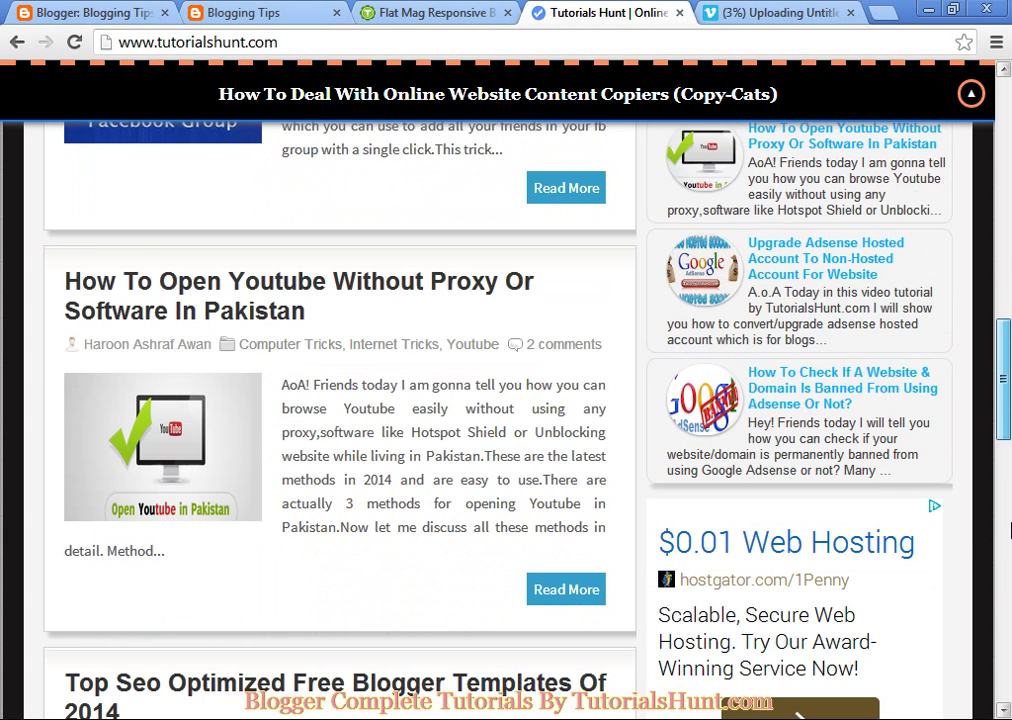
scroll(1008, 702, down, 3)
scroll(427, 145, up, 2)
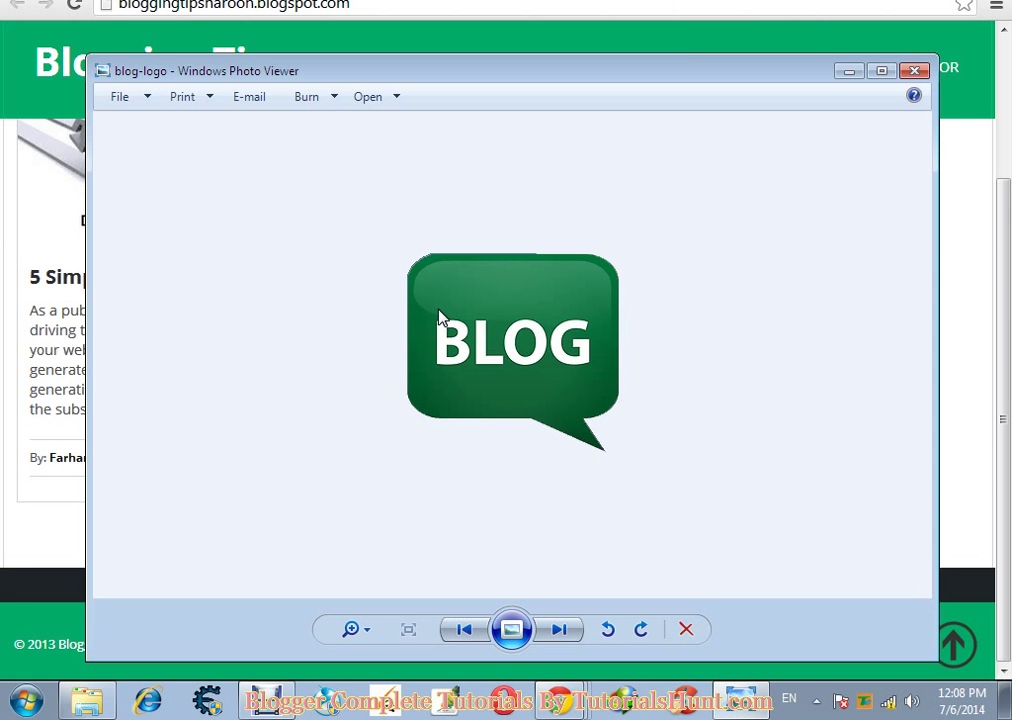
Step: Open the blog-logo image in another program
right_click(440, 318)
mouse_move(445, 300)
click(732, 304)
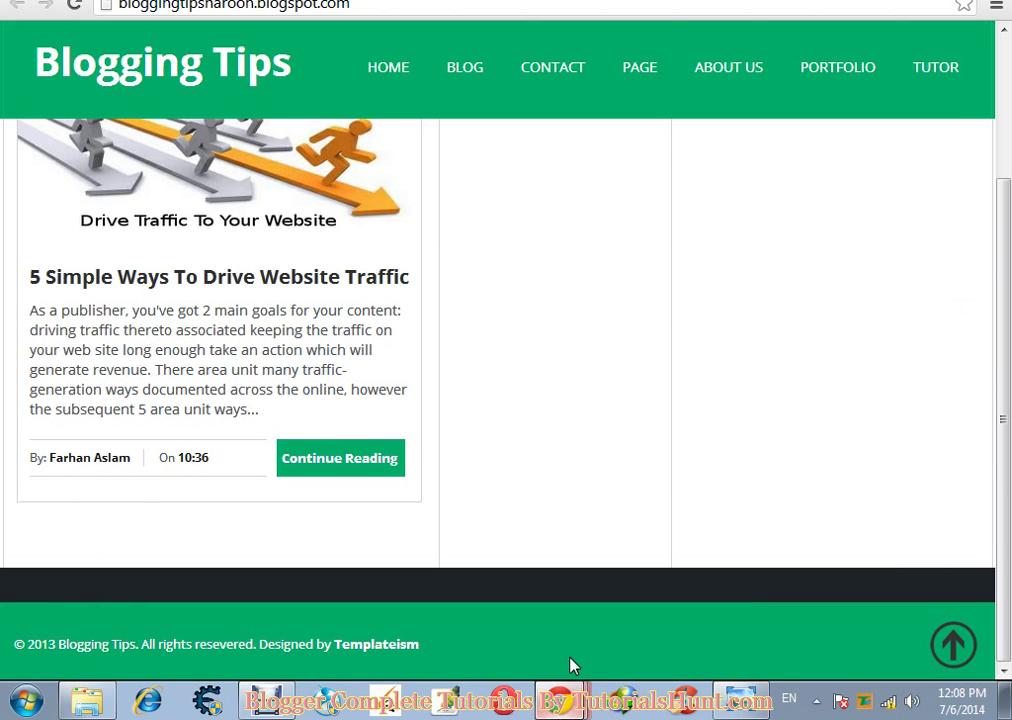
Step: Review the post page link text setting and compare it with the Continue Reading button on the live blog post
click(560, 700)
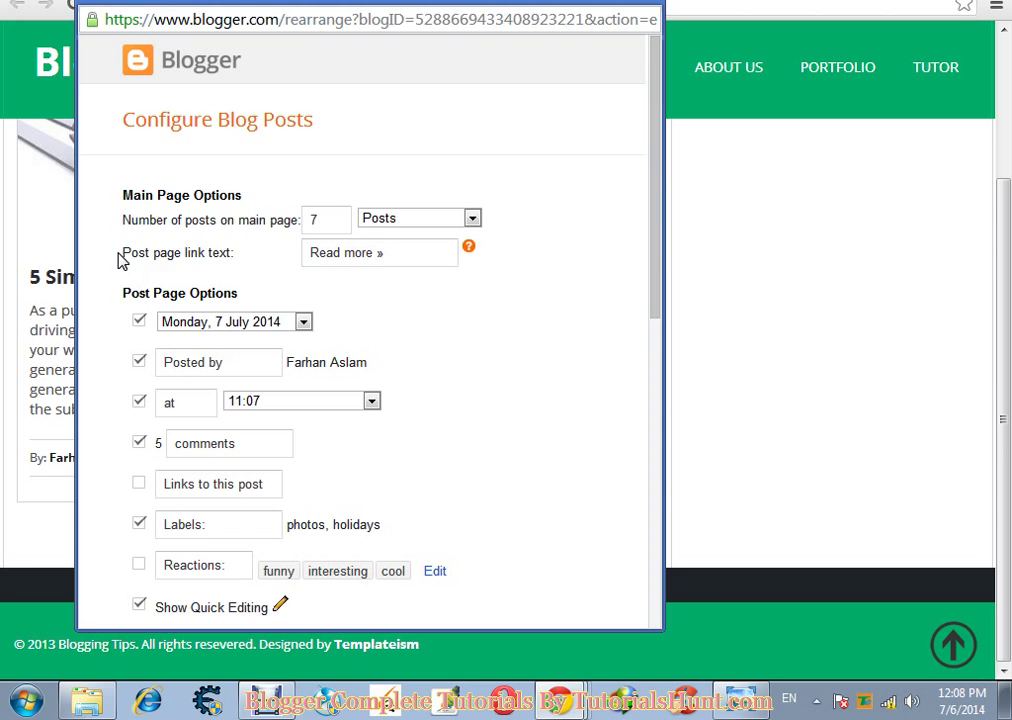
drag(118, 259, 236, 254)
click(926, 368)
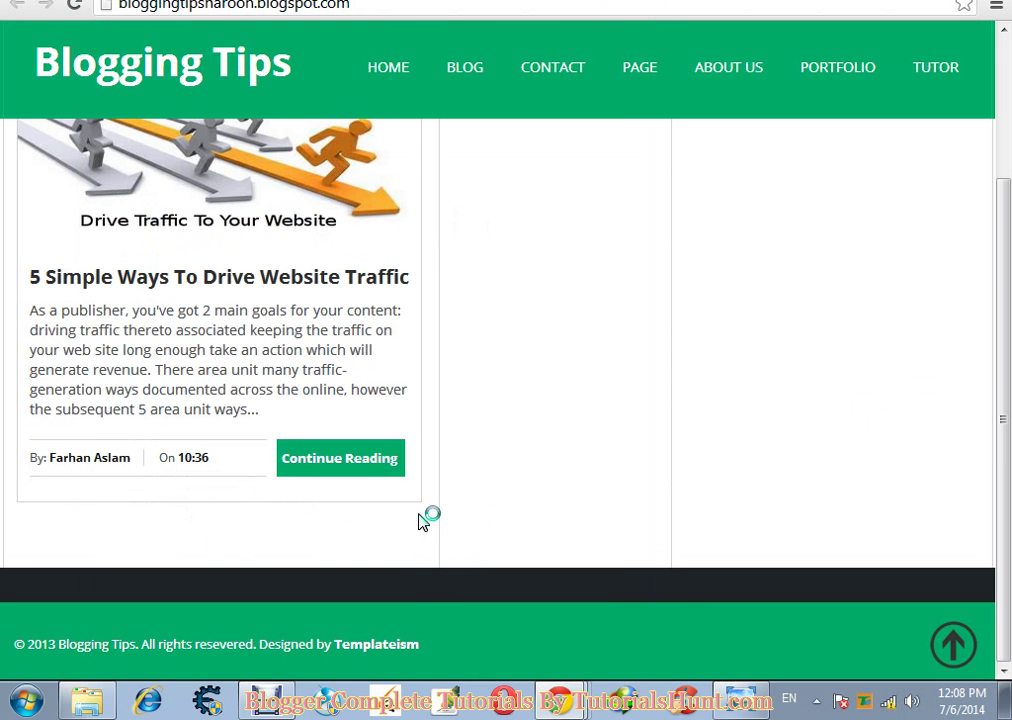
scroll(975, 477, up, 1)
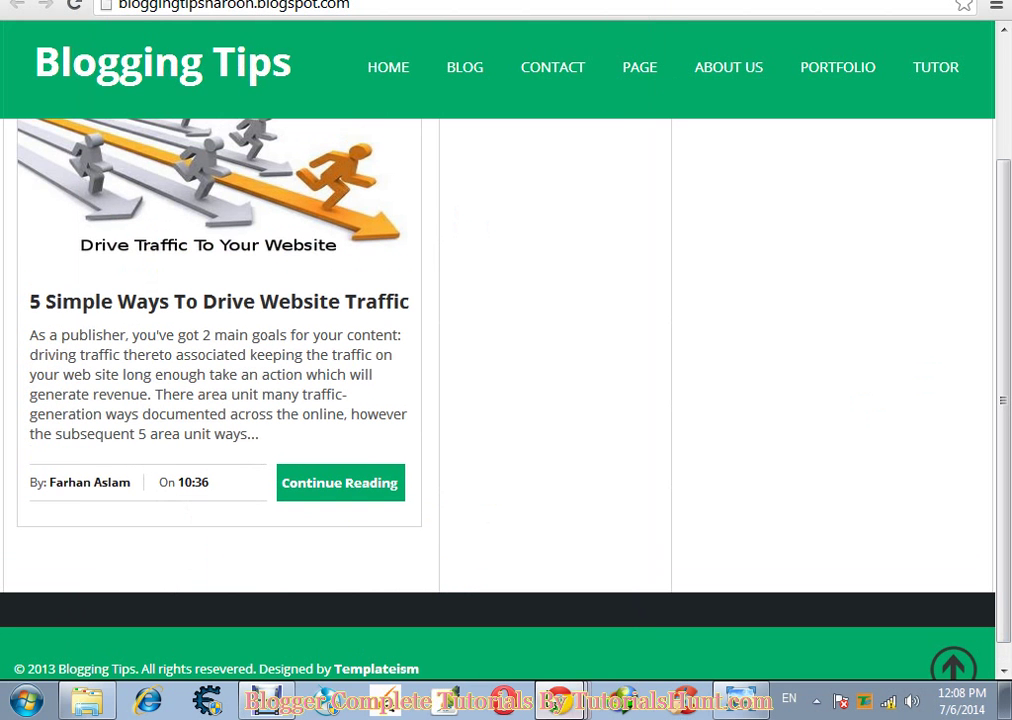
click(560, 700)
triple_click(402, 258)
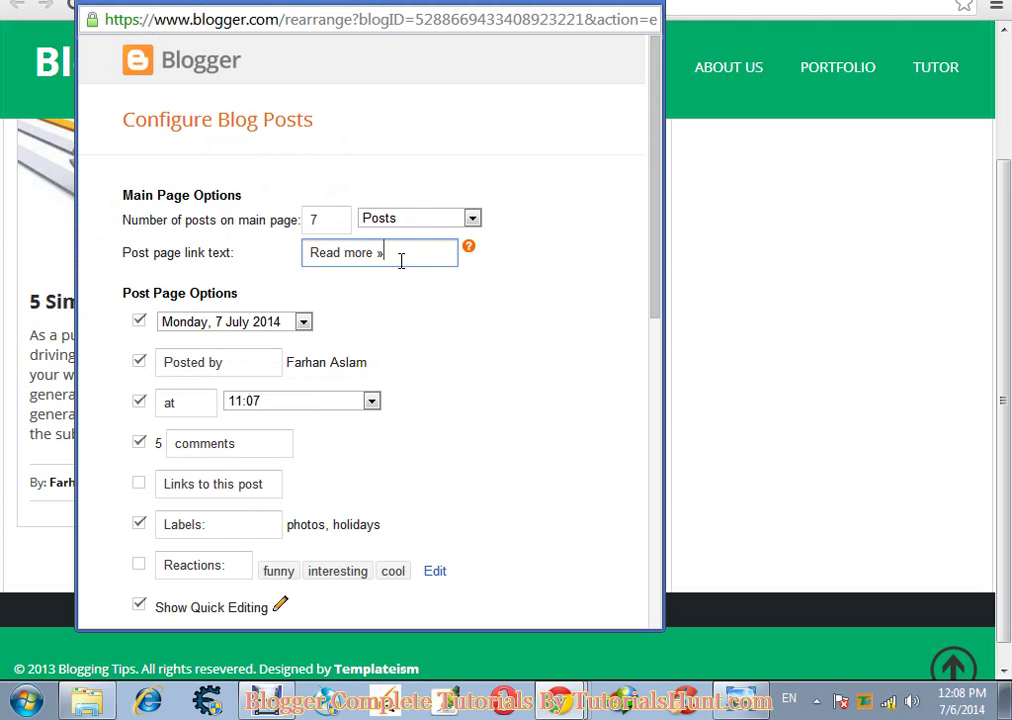
Step: Examine the Read More links and page numbering under the posts on the TutorialsHunt main page
click(605, 12)
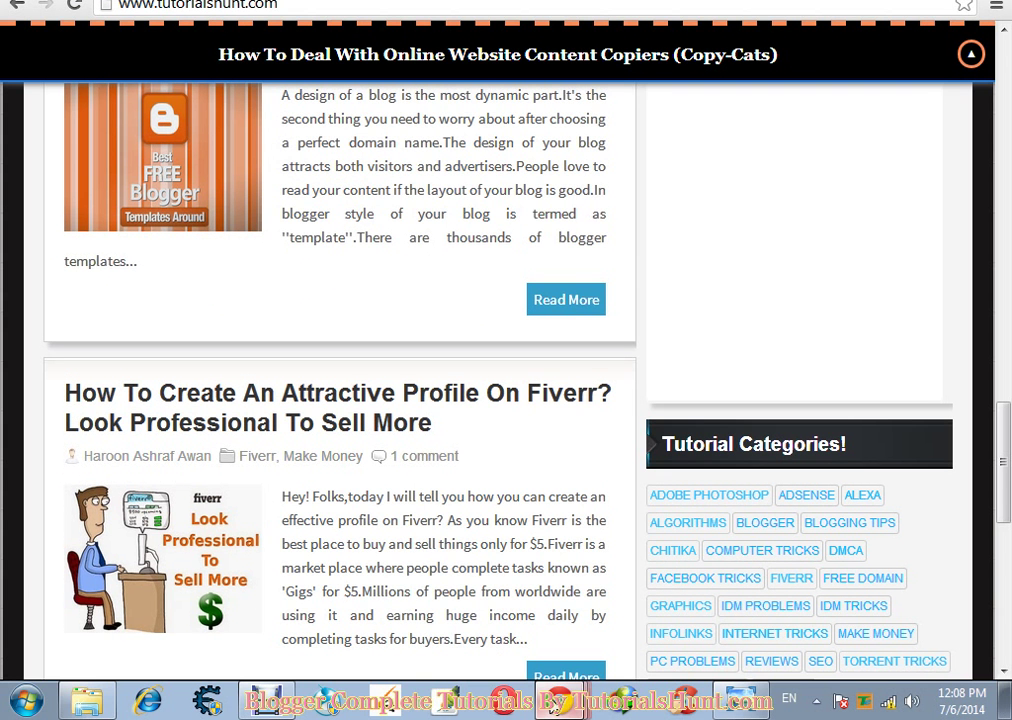
key(alt+Tab)
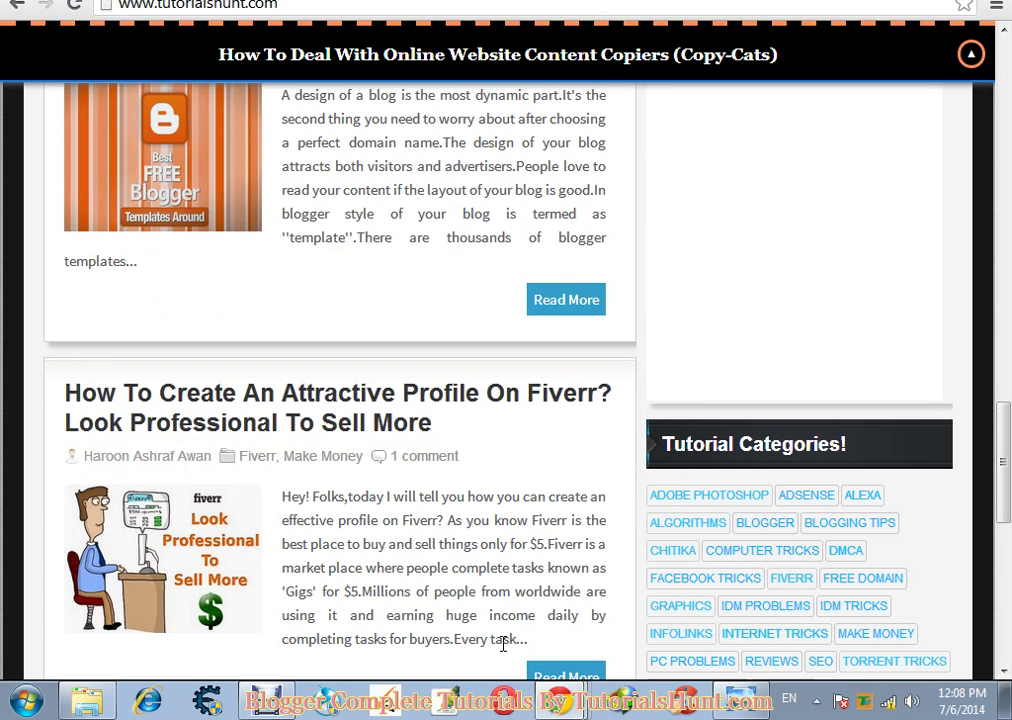
scroll(418, 432, down, 1)
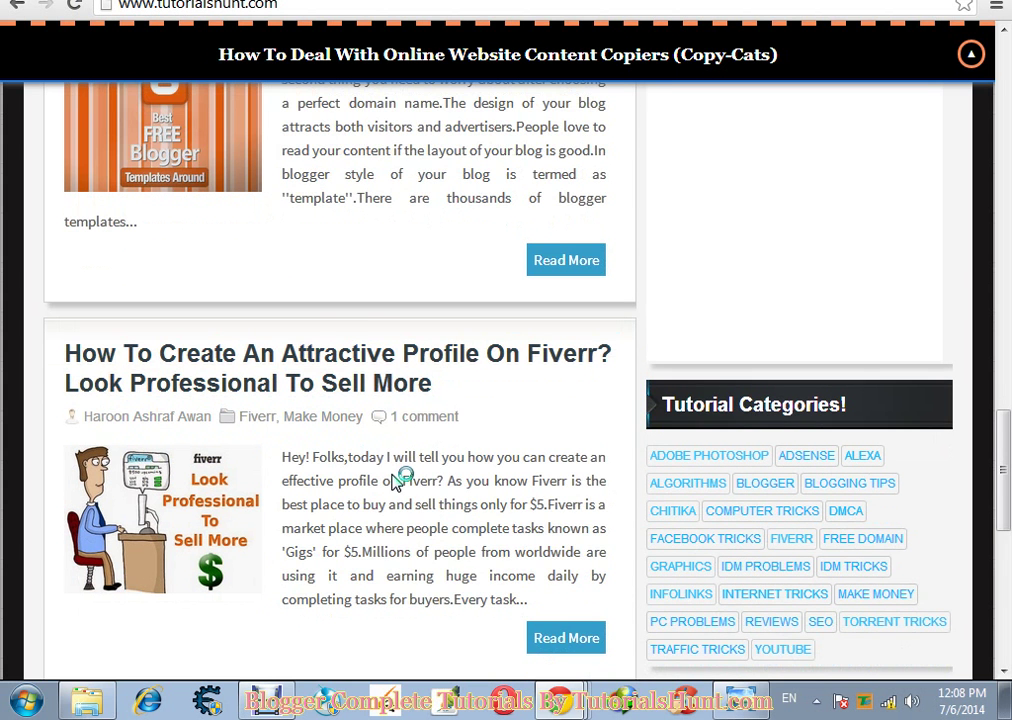
scroll(410, 455, down, 3)
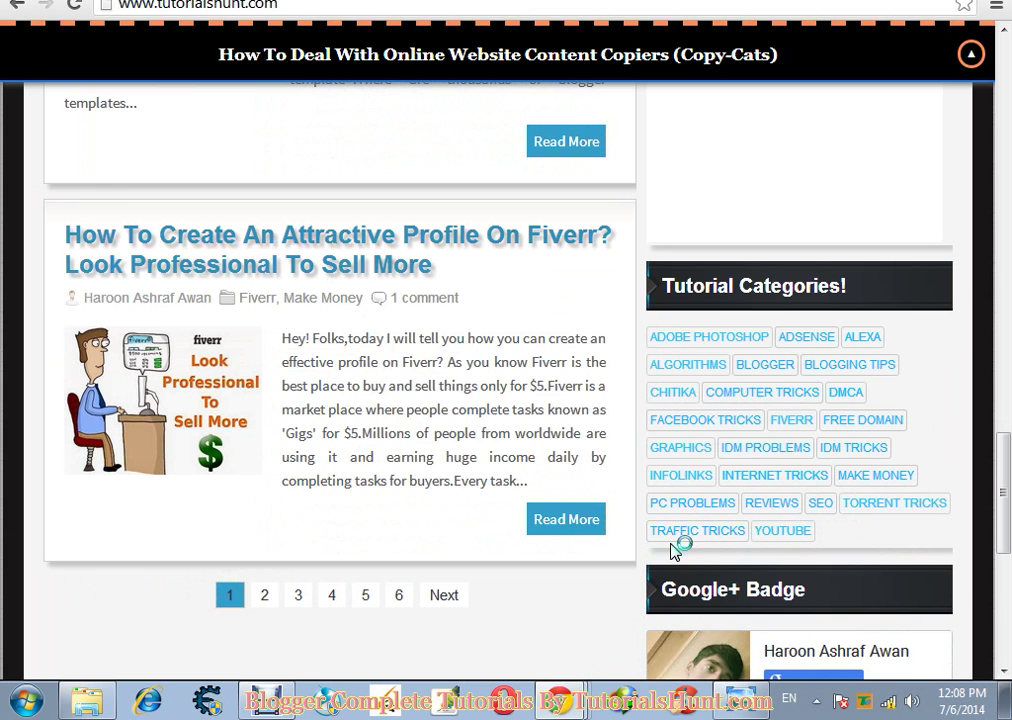
Step: Turn off the date, Posted by and post time options in the Blog Posts gadget's post page options
click(556, 697)
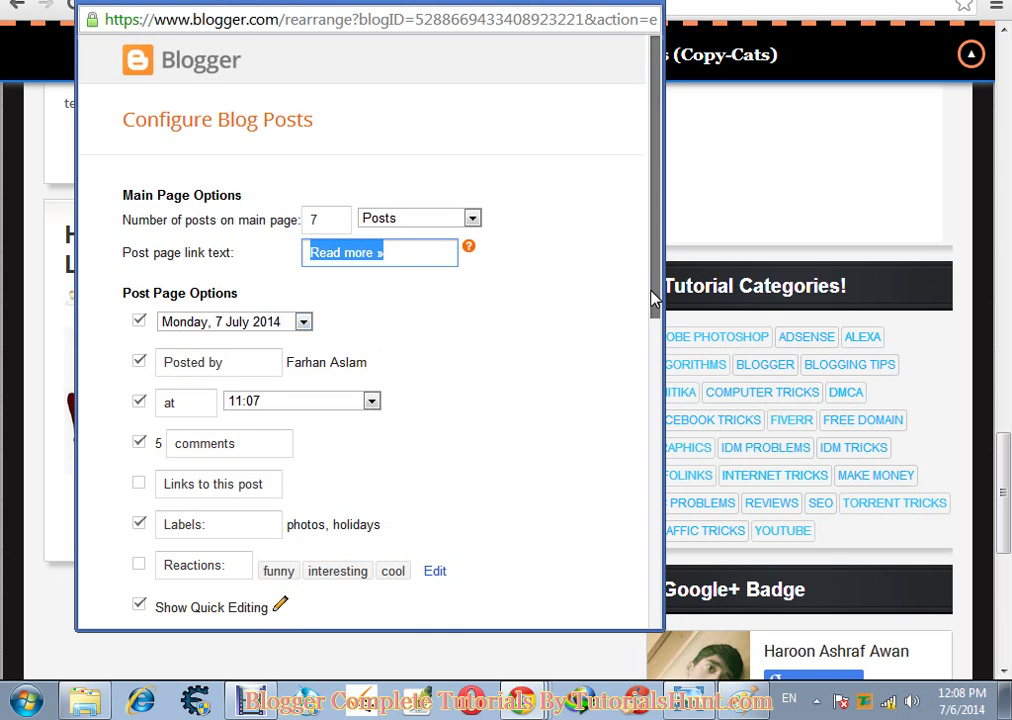
scroll(652, 298, down, 1)
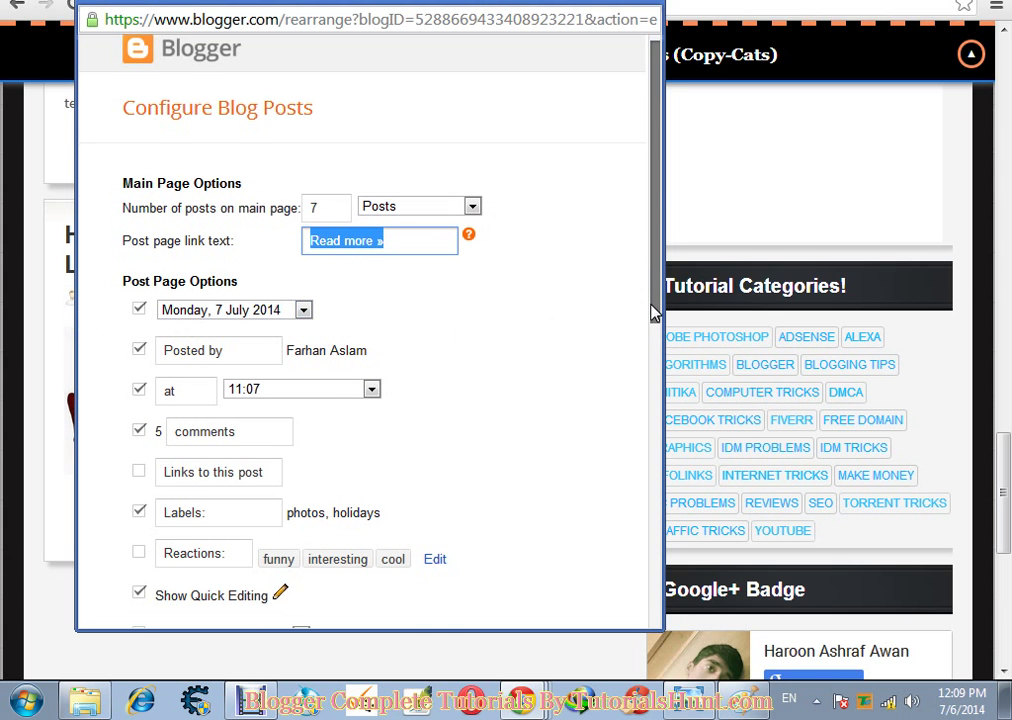
scroll(652, 313, down, 1)
click(139, 288)
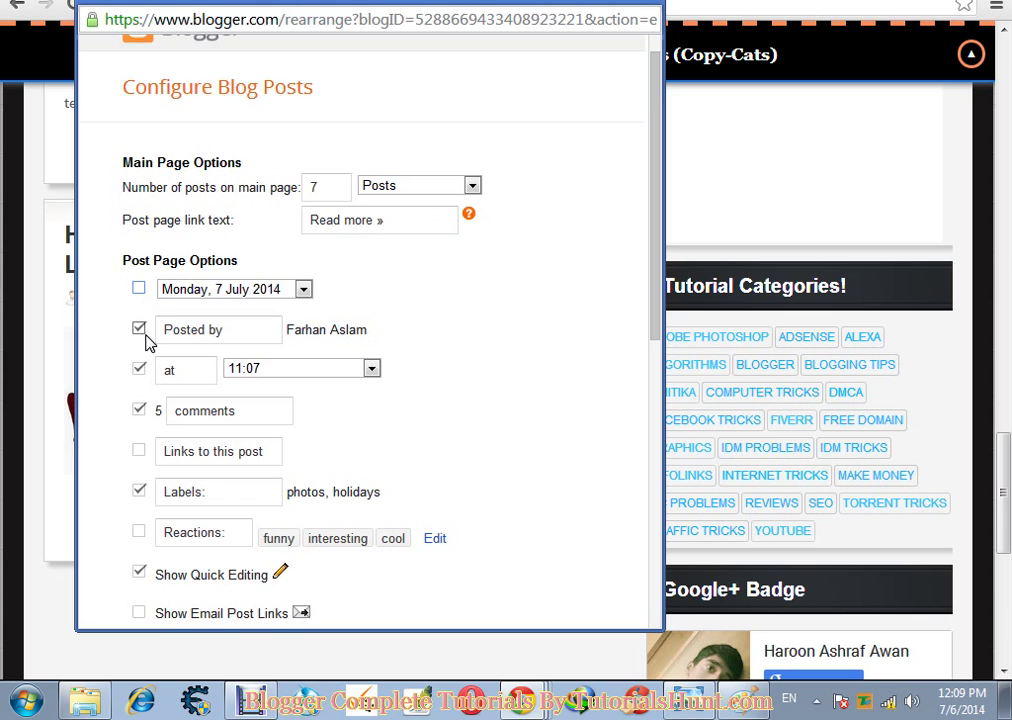
click(140, 332)
click(139, 368)
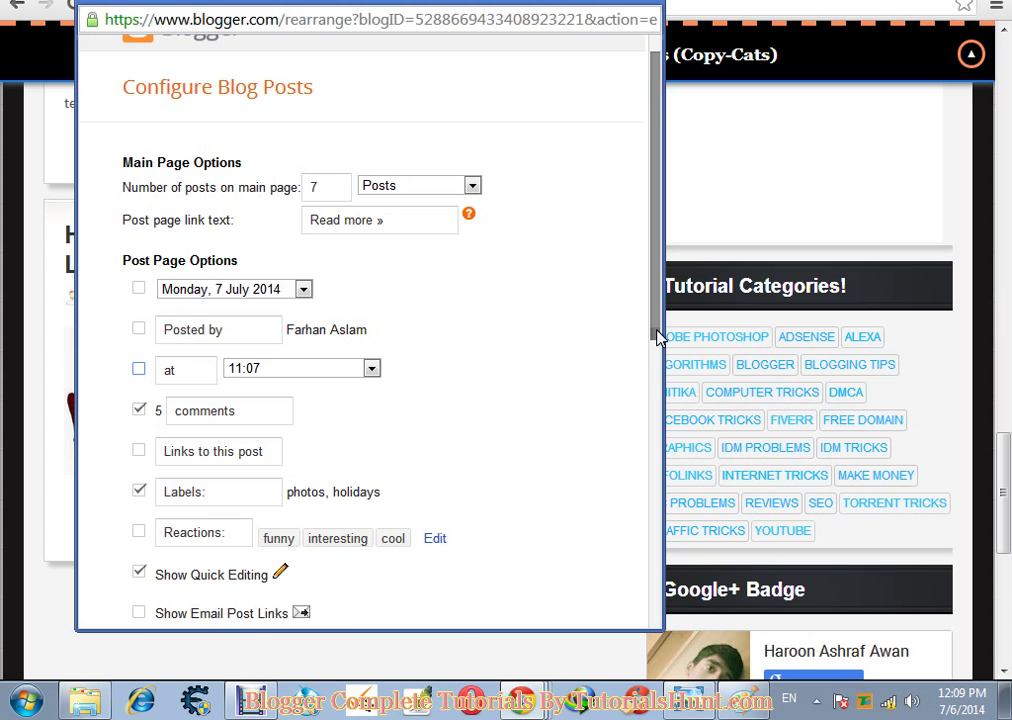
drag(659, 338, 654, 416)
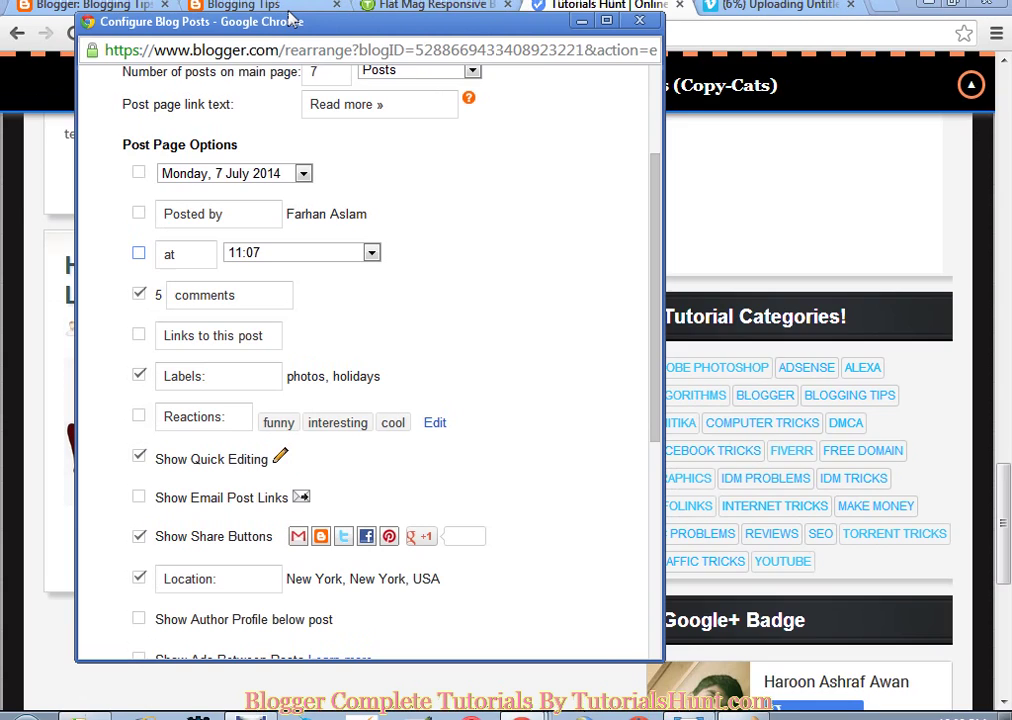
Step: Close the Flat Mag template page, check the live Blogging Tips blog and return to the Configure Blog Posts window
click(400, 5)
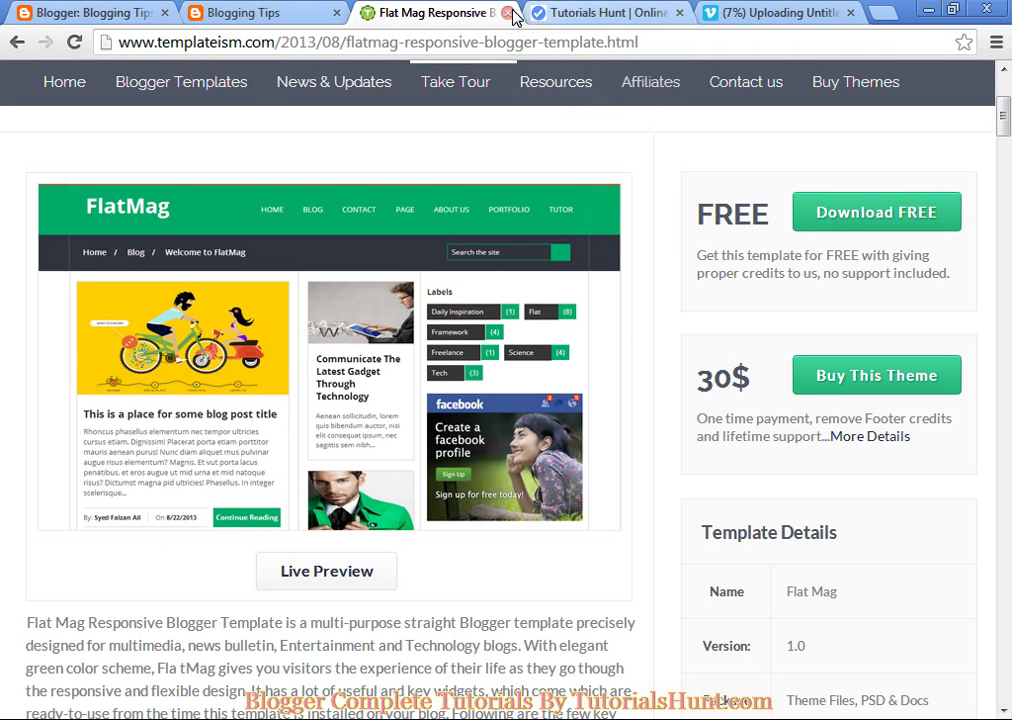
click(509, 13)
click(267, 22)
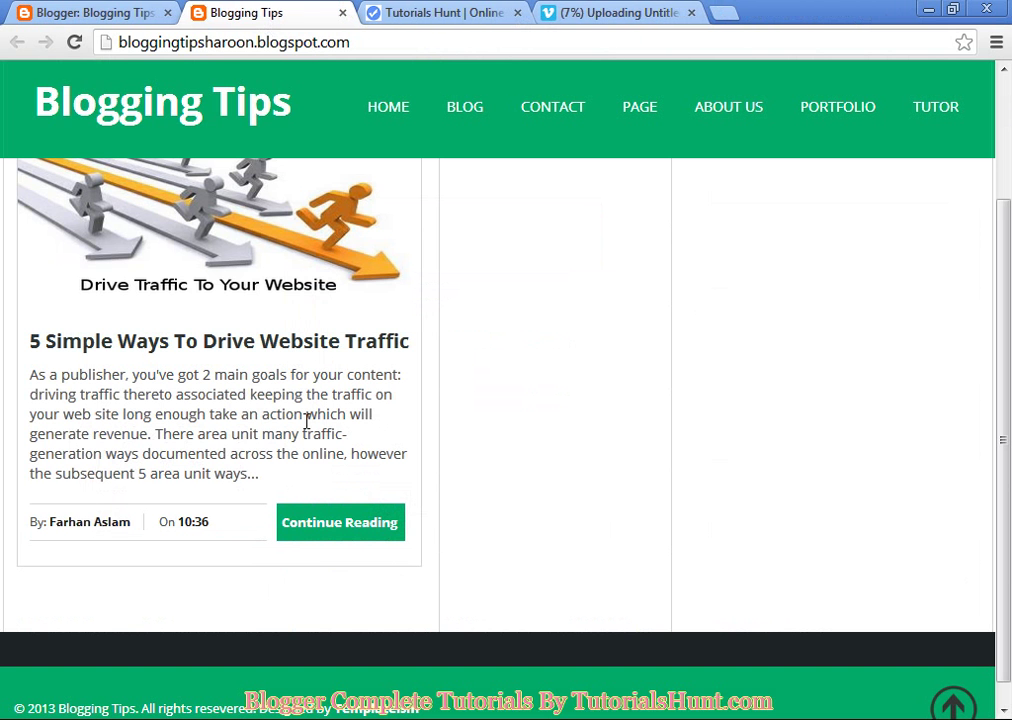
scroll(307, 421, up, 2)
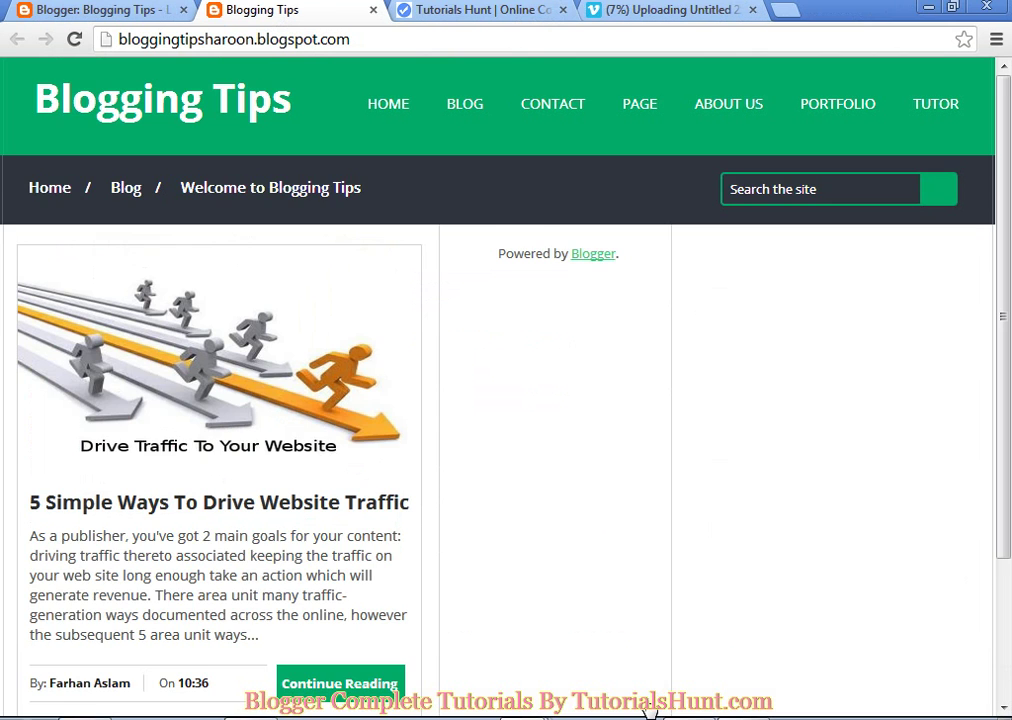
scroll(547, 702, down, 1)
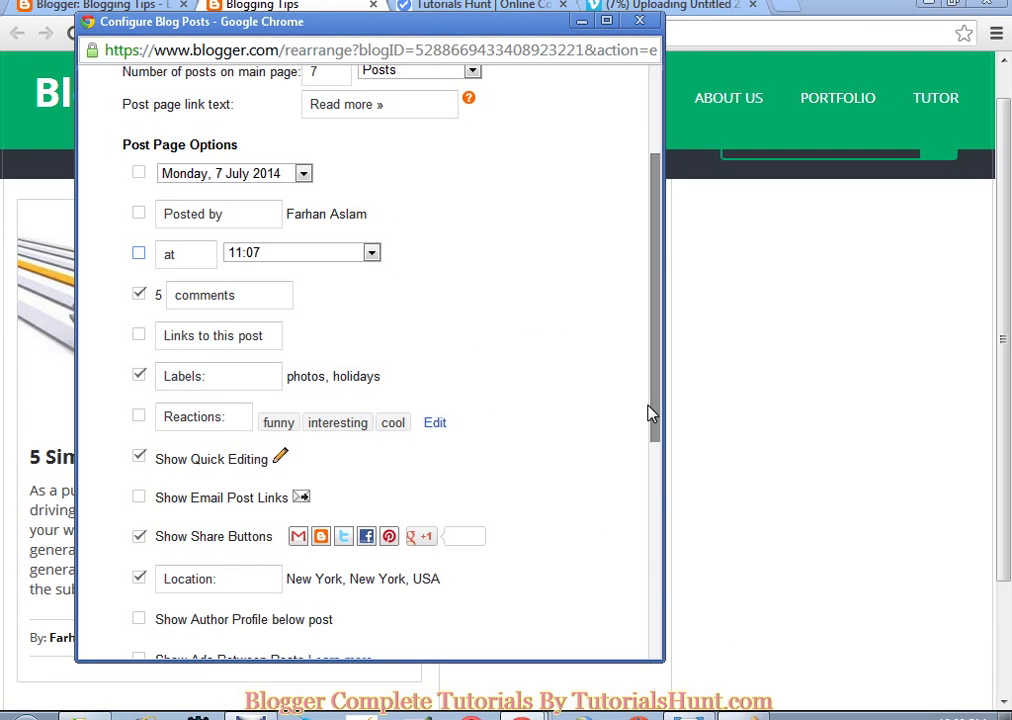
Step: Turn off the Labels, Show Share Buttons and Location options in the Blog Posts gadget's post page options
click(139, 380)
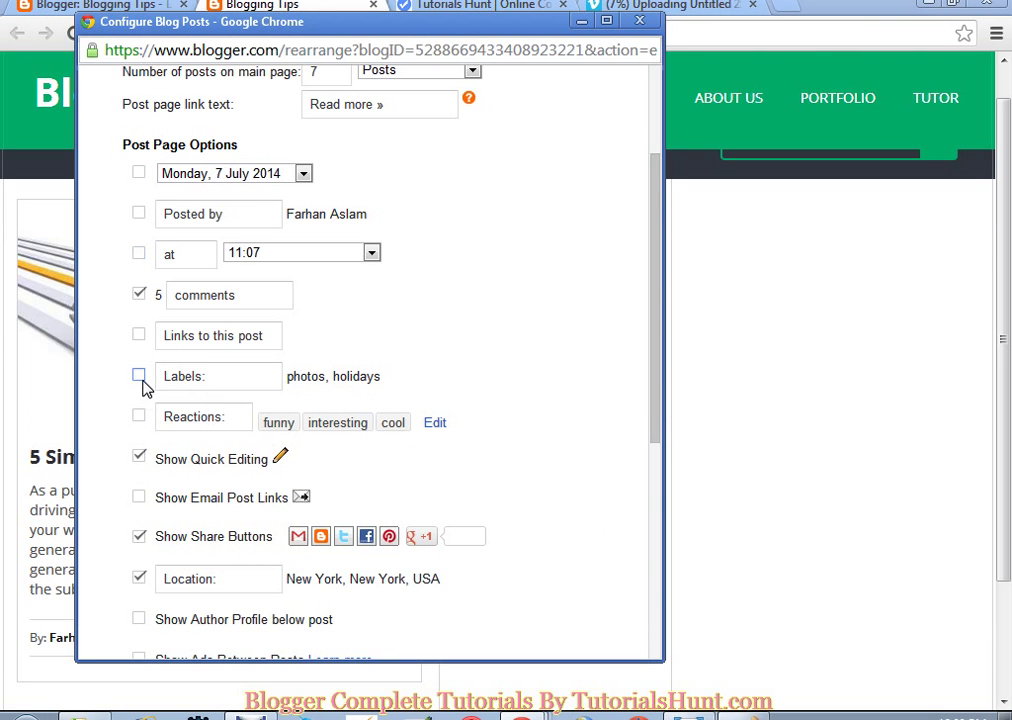
drag(659, 420, 667, 430)
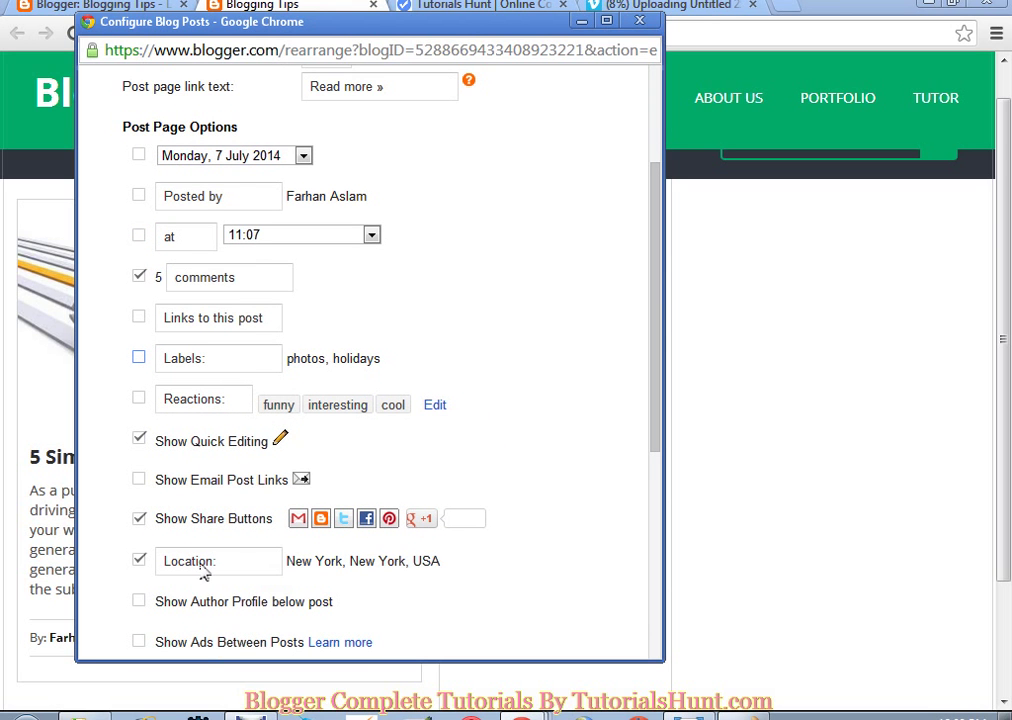
click(138, 520)
scroll(646, 533, down, 3)
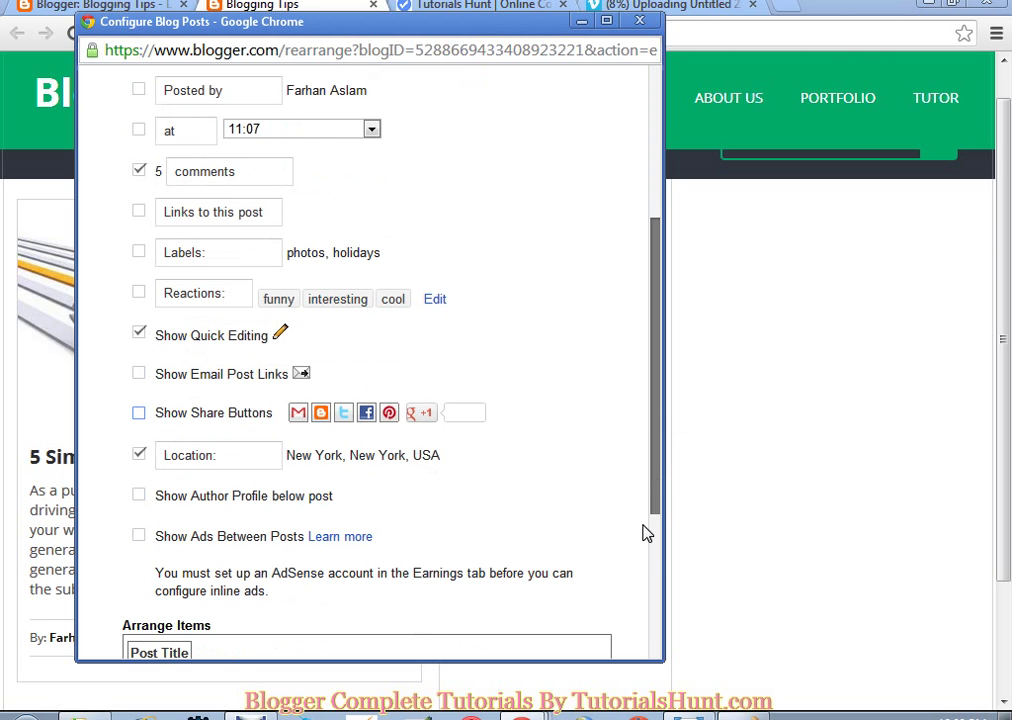
click(139, 352)
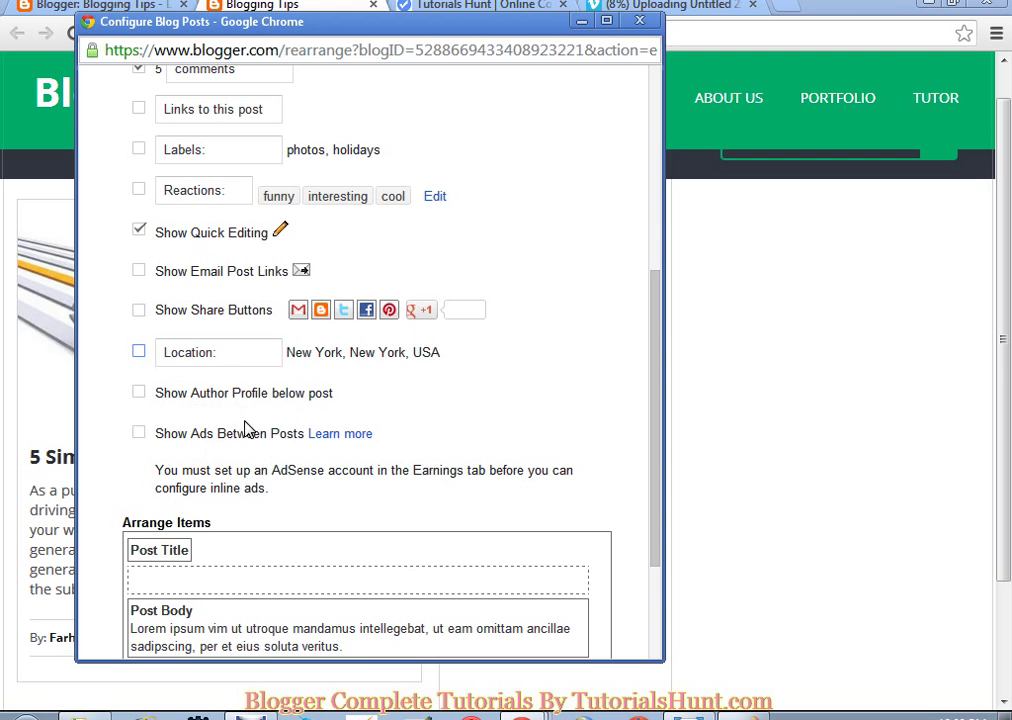
Step: Save the Blog Posts gadget configuration and save the layout arrangement
click(43, 513)
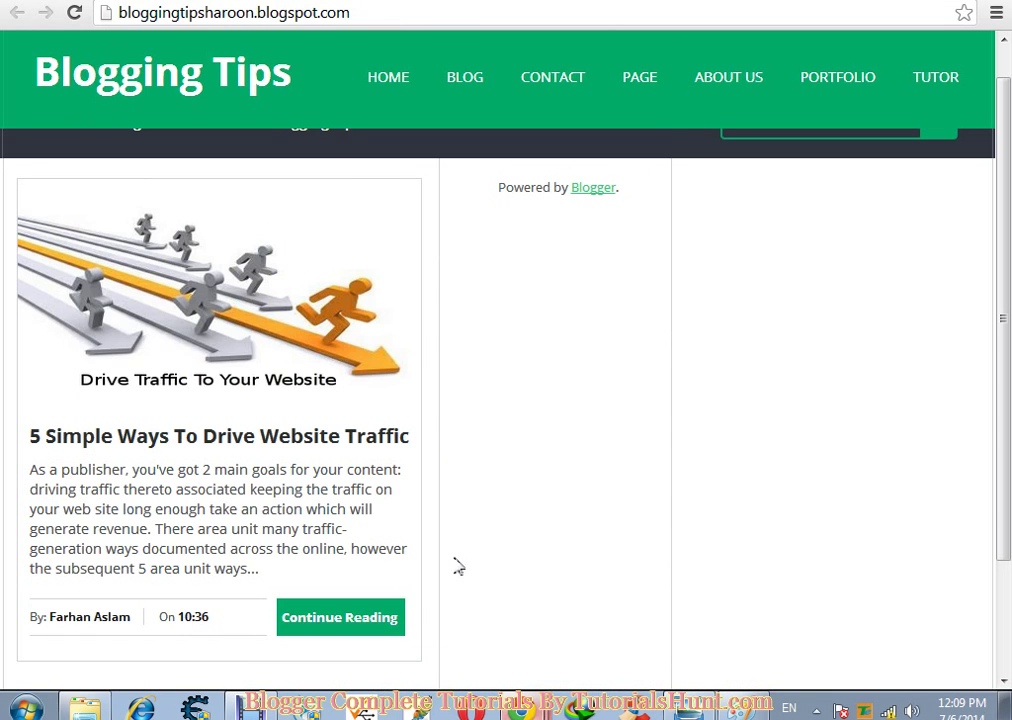
key(alt+Tab)
drag(660, 460, 646, 582)
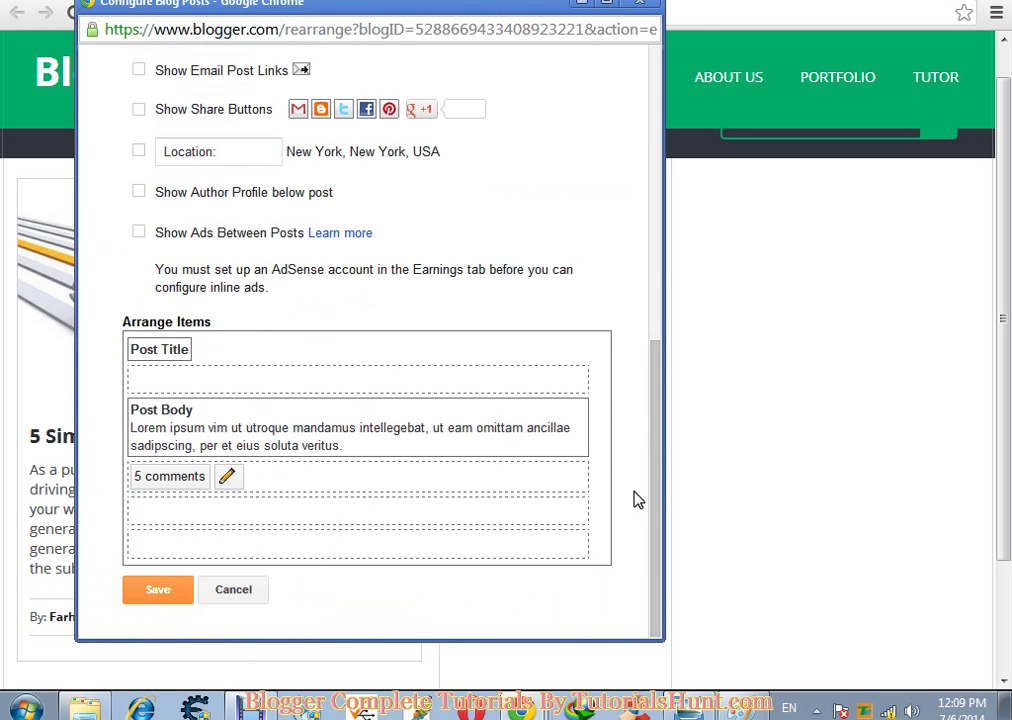
key(alt+Tab)
key(alt+Tab)
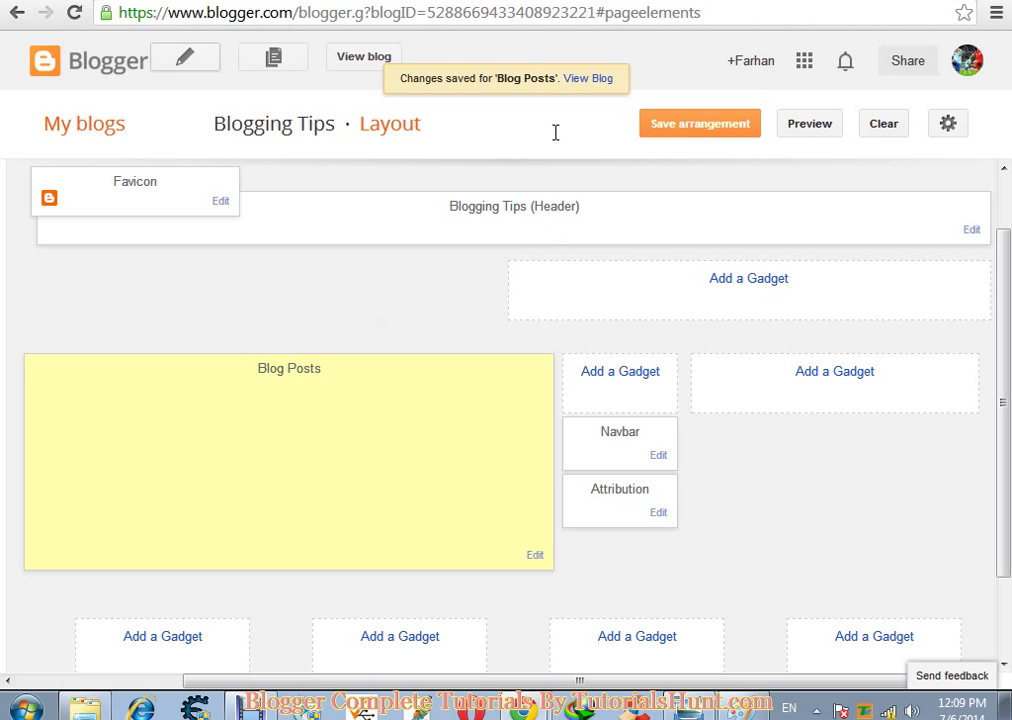
click(683, 140)
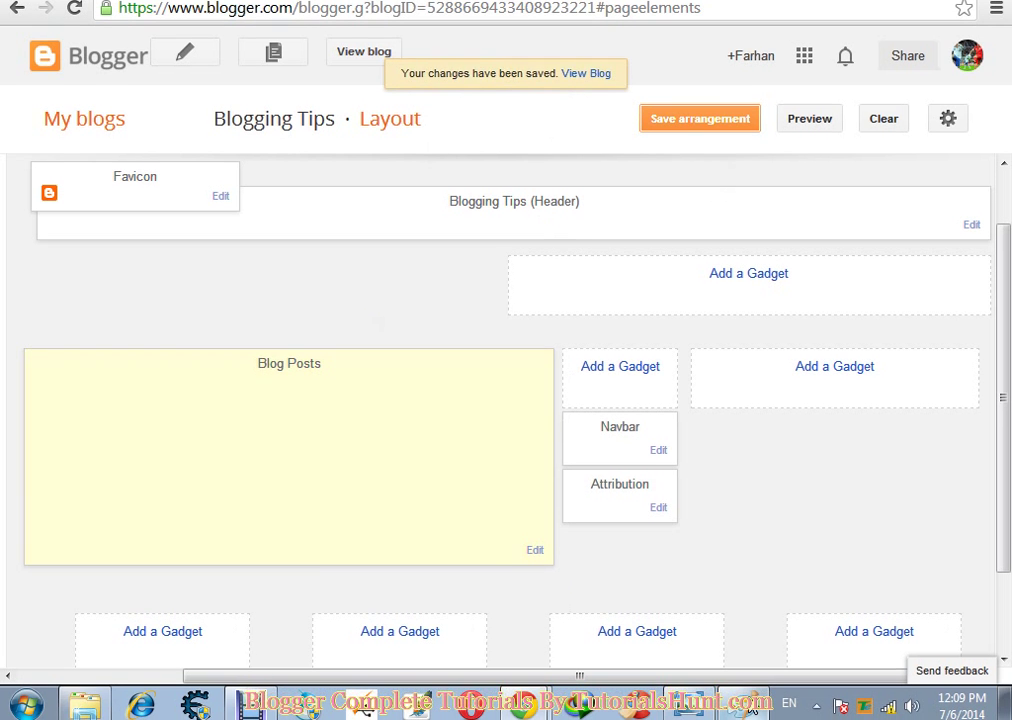
Step: Switch to Paint and set the blog logo's horizontal size to 50 pixels in Resize and Skew
key(alt+Tab)
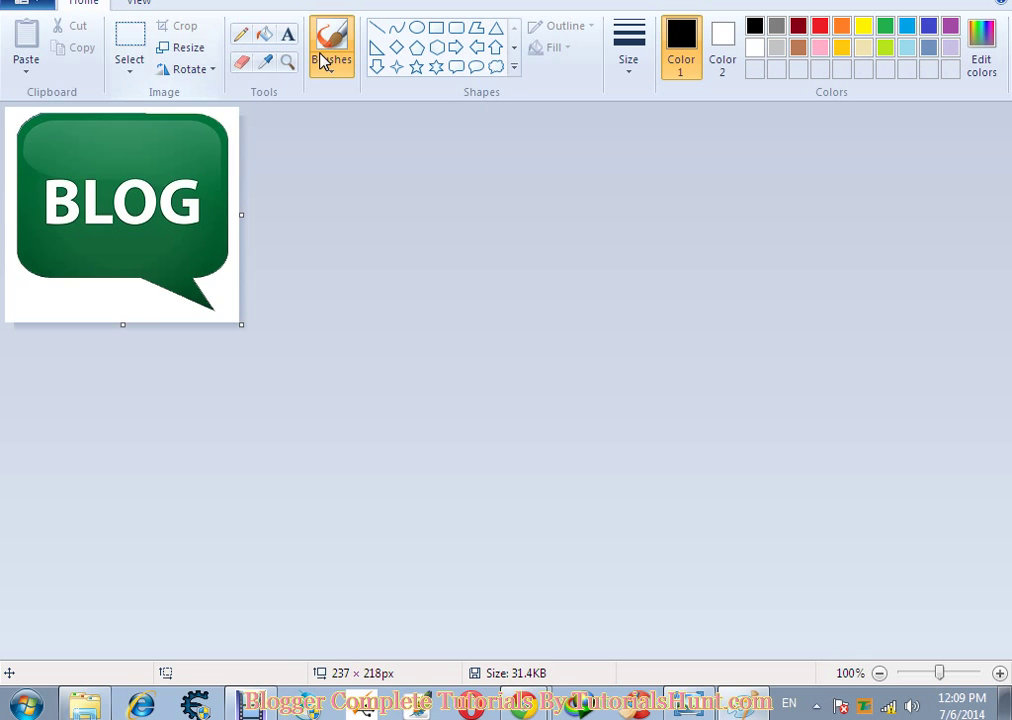
click(183, 47)
click(242, 149)
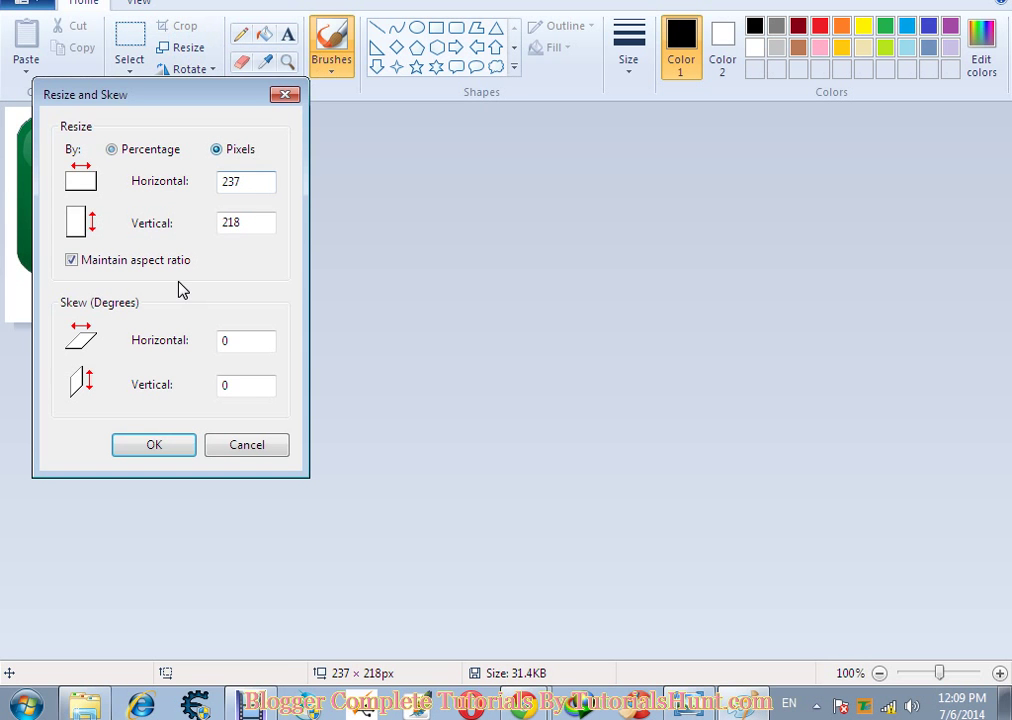
click(256, 181)
key(BackSpace)
key(BackSpace)
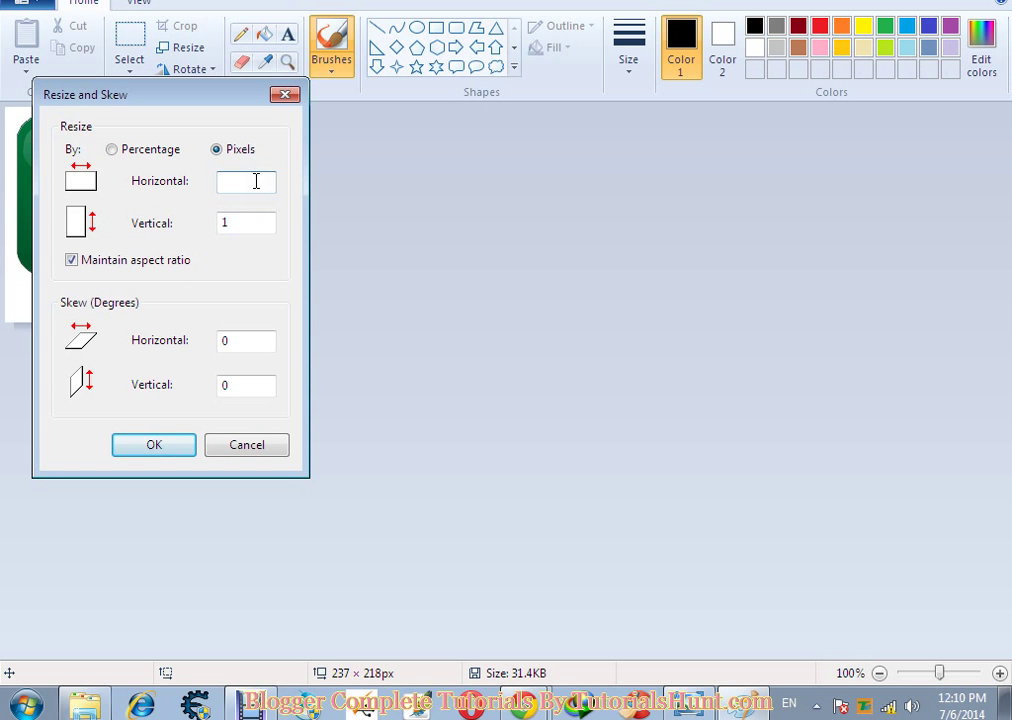
text(50)
Step: Turn off Maintain aspect ratio, resize the logo's height to 50 pixels and close Paint with the image saved
click(150, 262)
click(239, 224)
key(BackSpace)
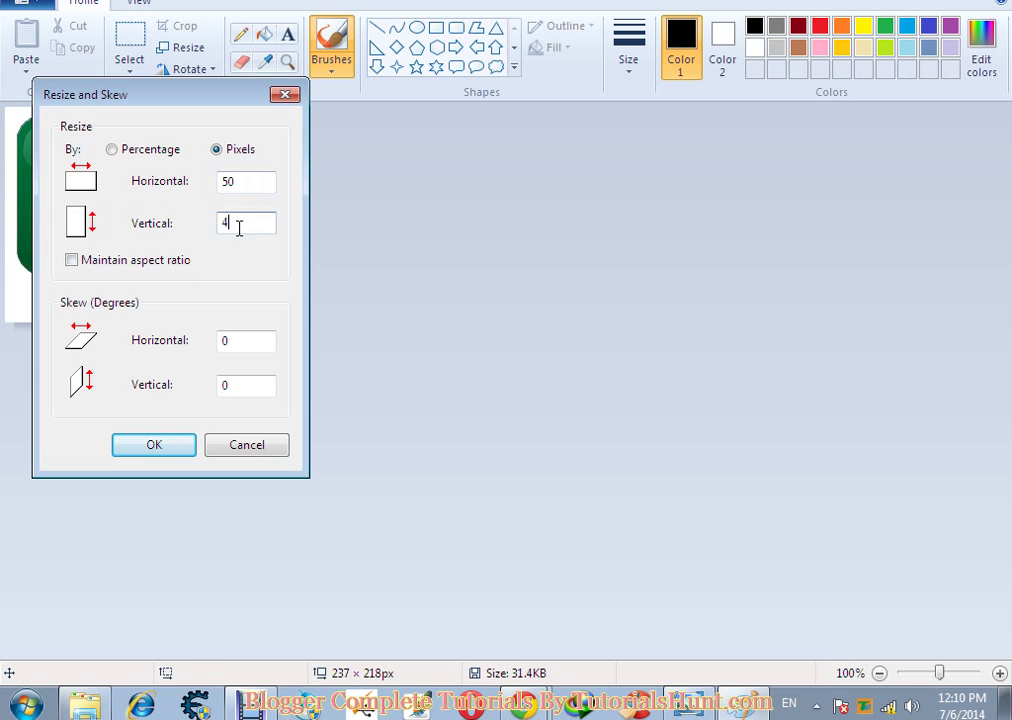
text(50)
click(156, 449)
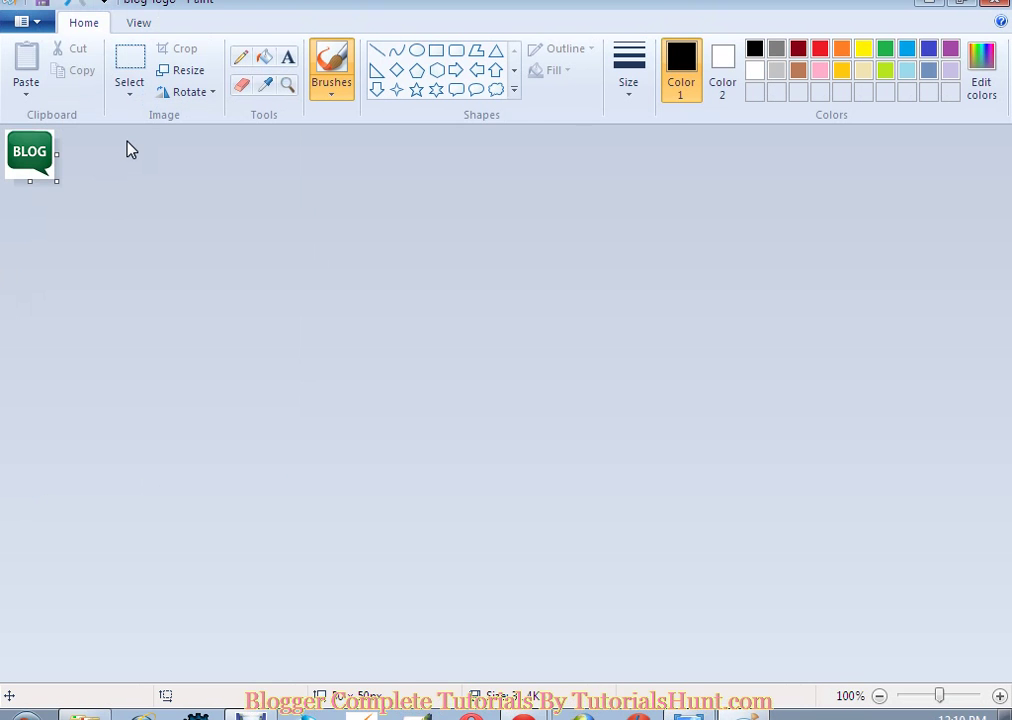
click(995, 11)
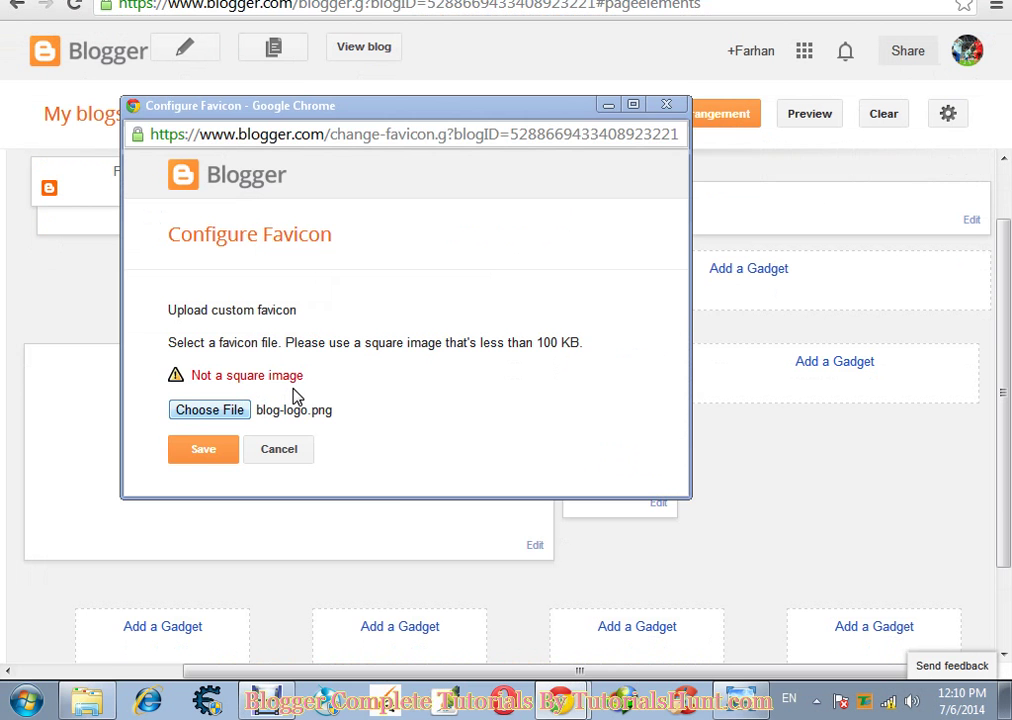
Step: Try to upload blog-logo.png again in the open Configure Favicon window and cancel the configuration
click(294, 406)
double_click(567, 305)
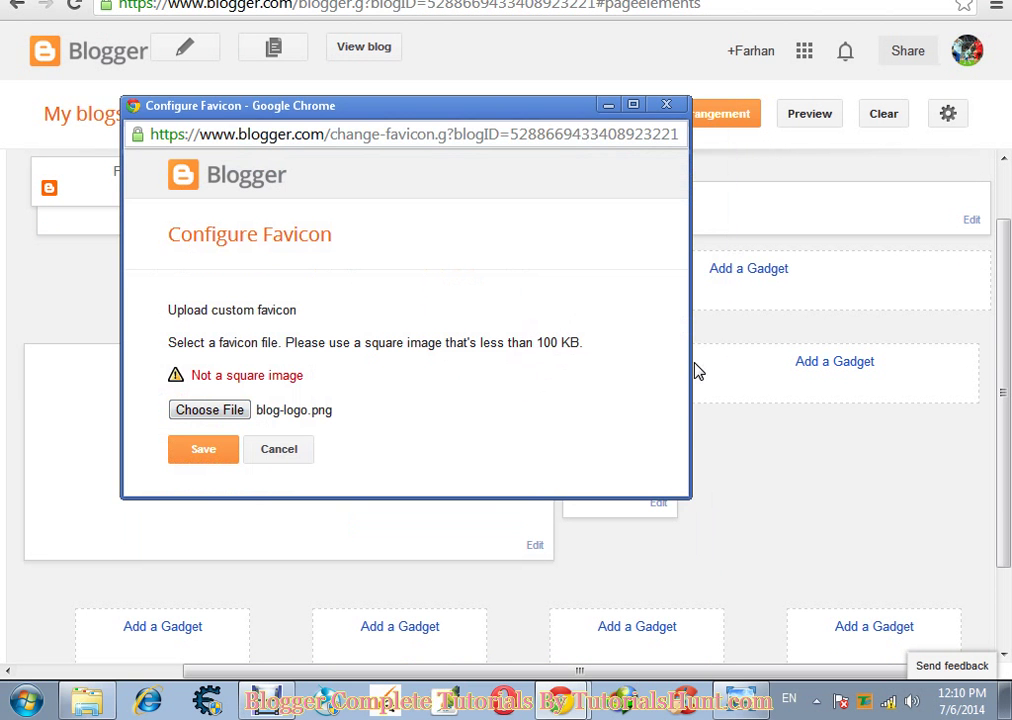
drag(693, 499, 704, 542)
click(205, 412)
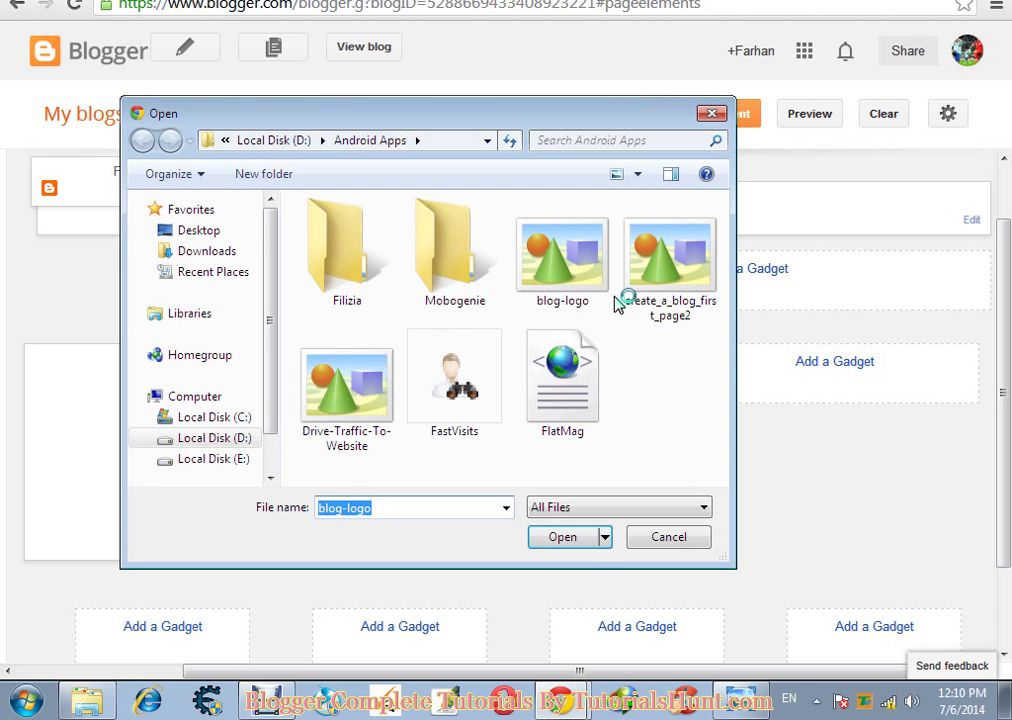
click(588, 285)
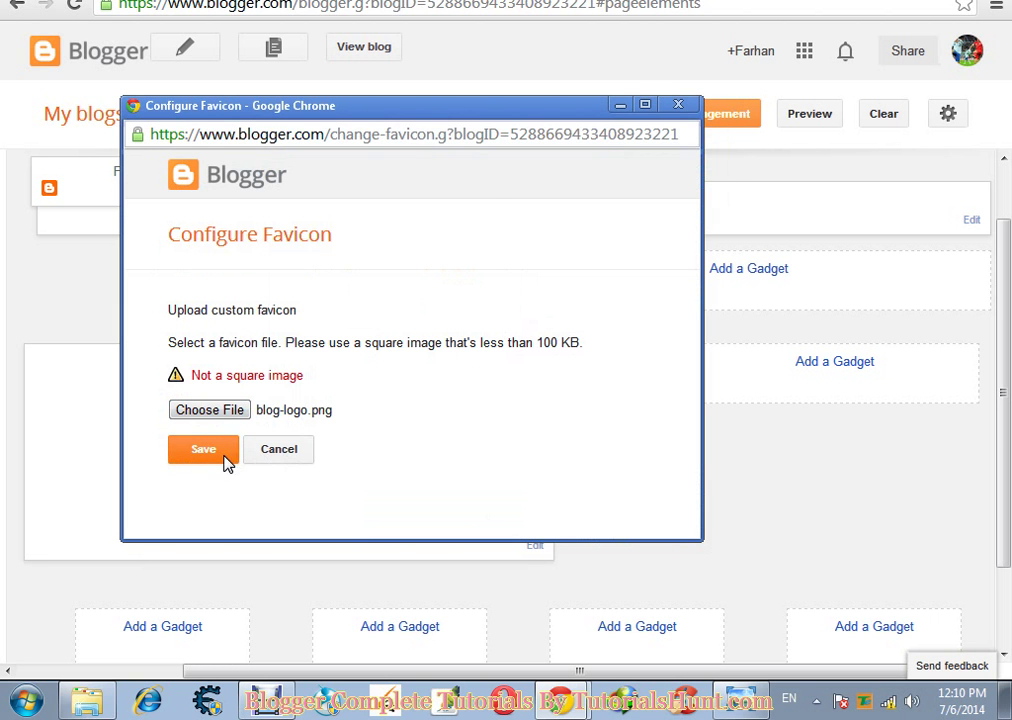
click(210, 455)
click(277, 452)
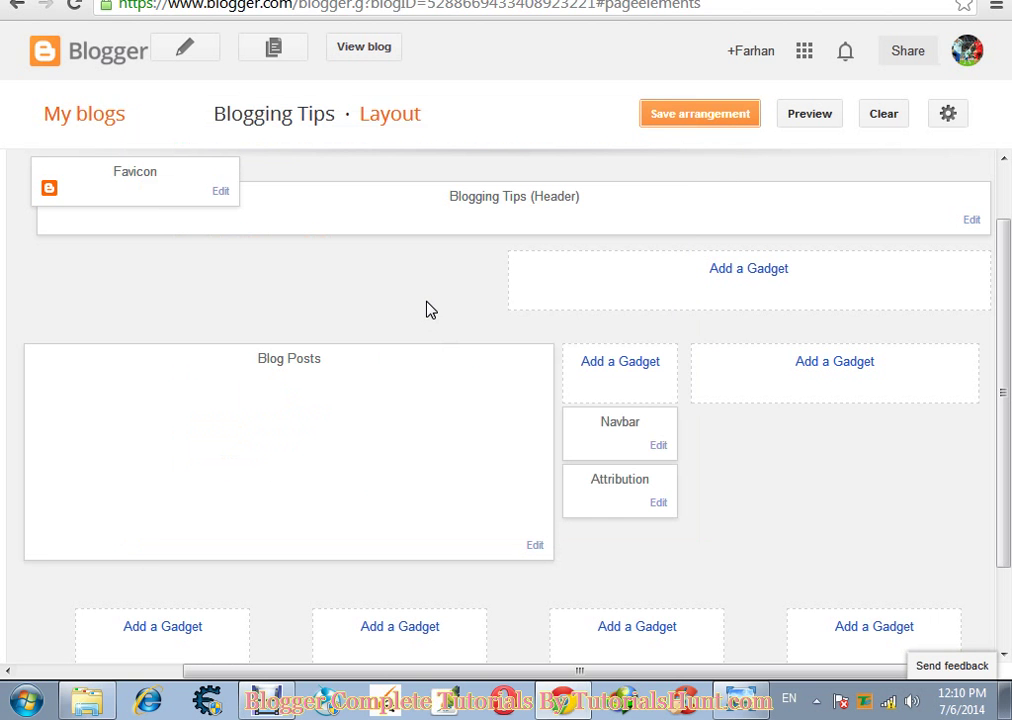
Step: Reopen the Favicon gadget, upload blog-logo.png as the custom favicon and save it with the layout arrangement
click(222, 192)
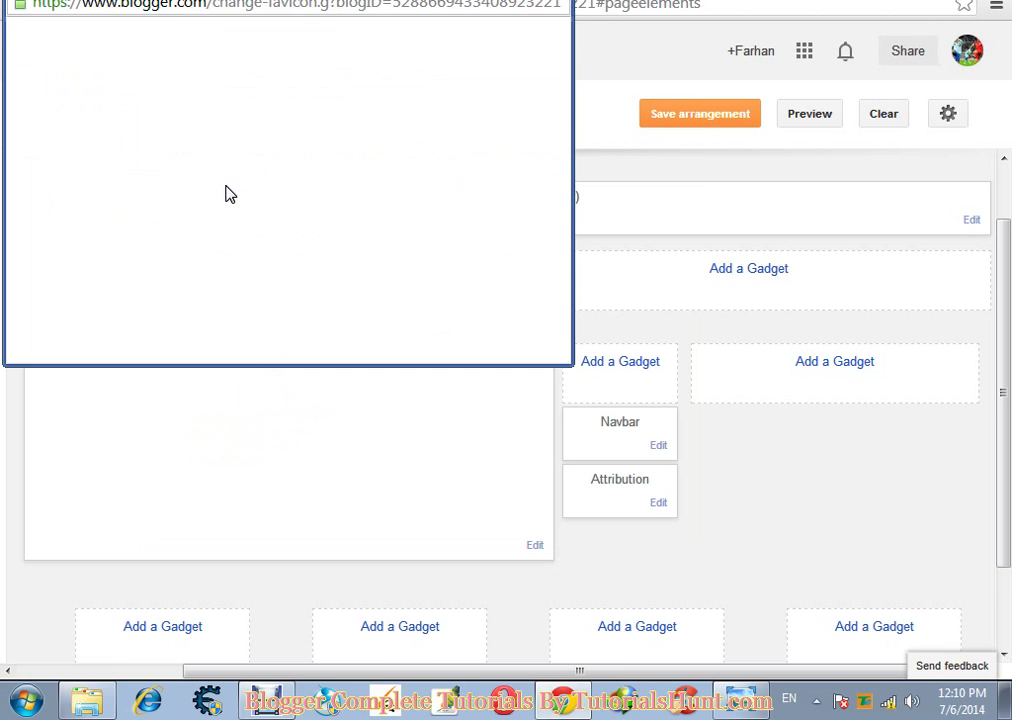
drag(258, 22, 271, 75)
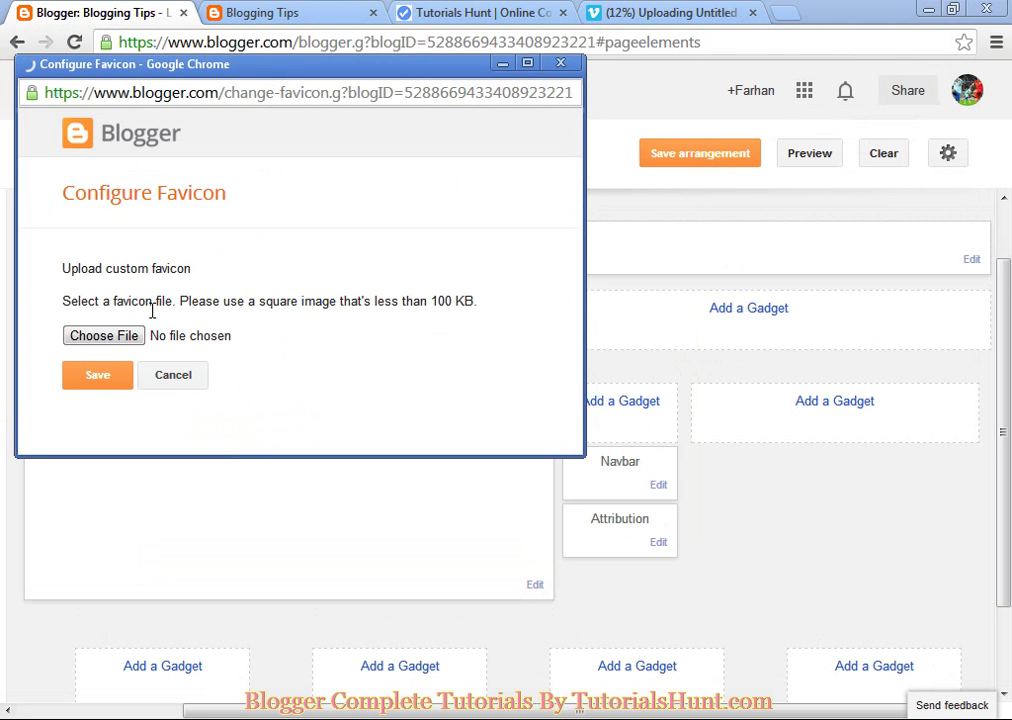
click(106, 337)
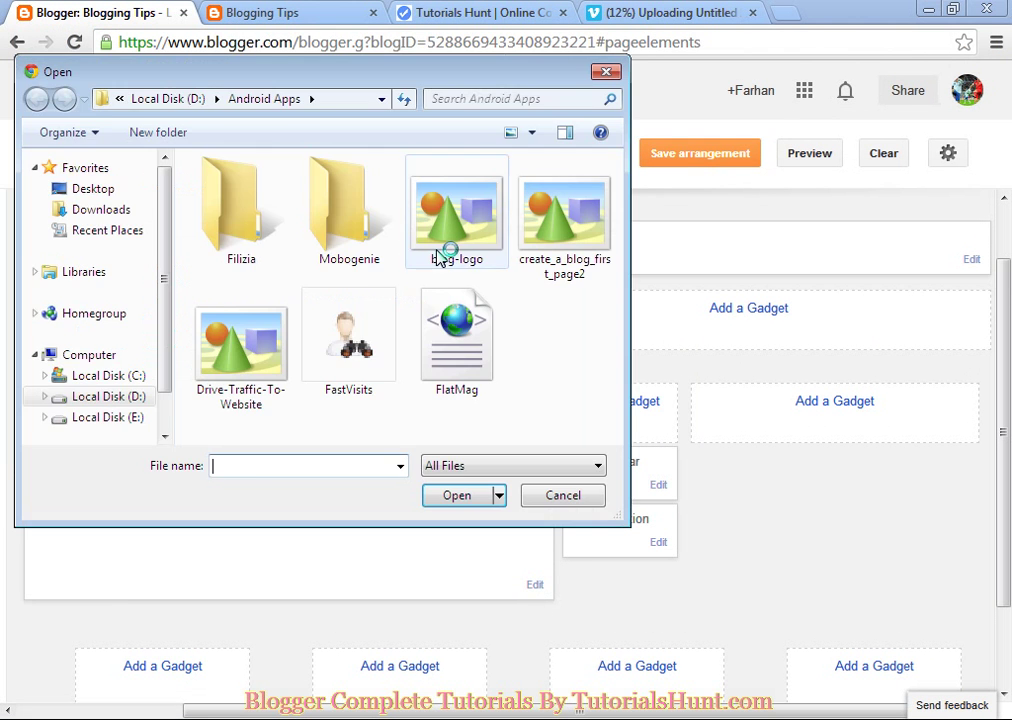
double_click(441, 257)
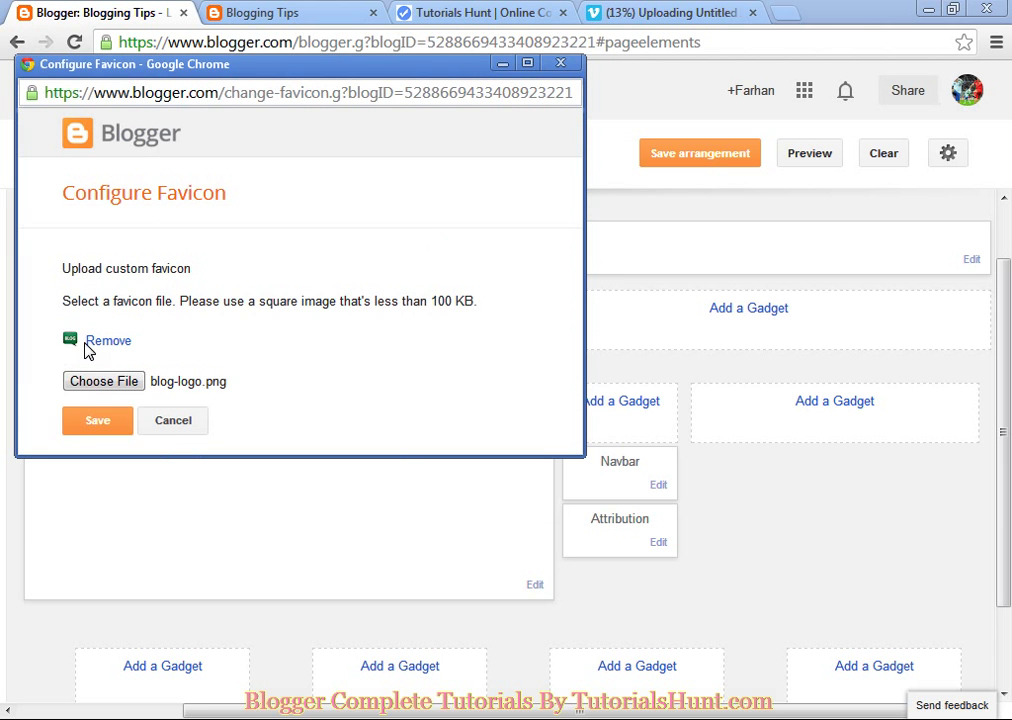
click(76, 426)
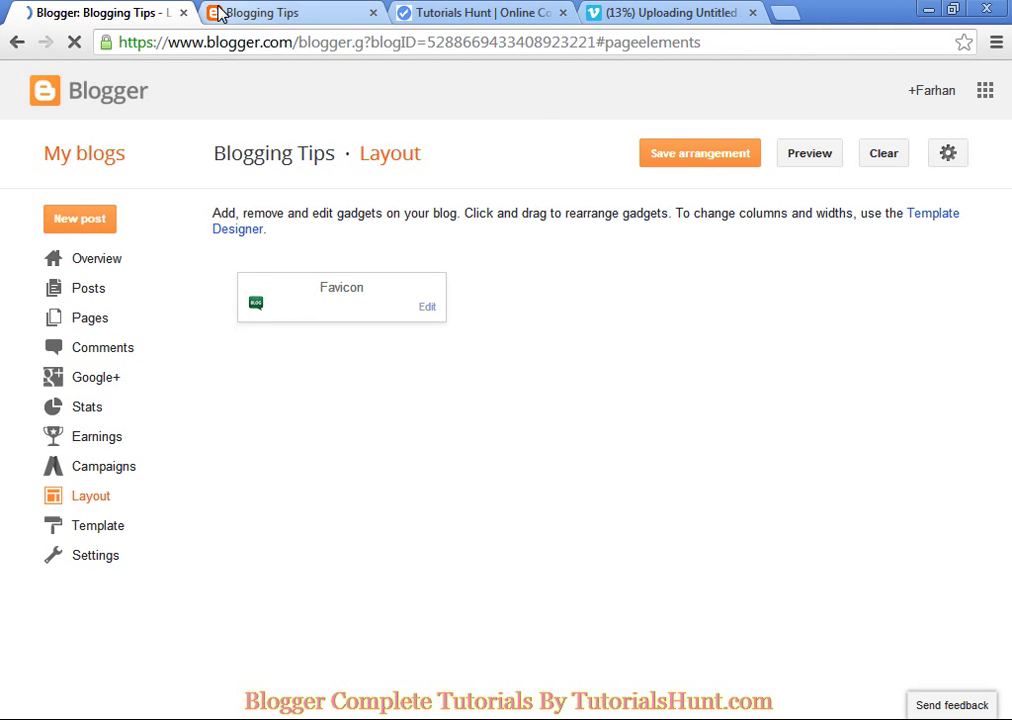
click(658, 162)
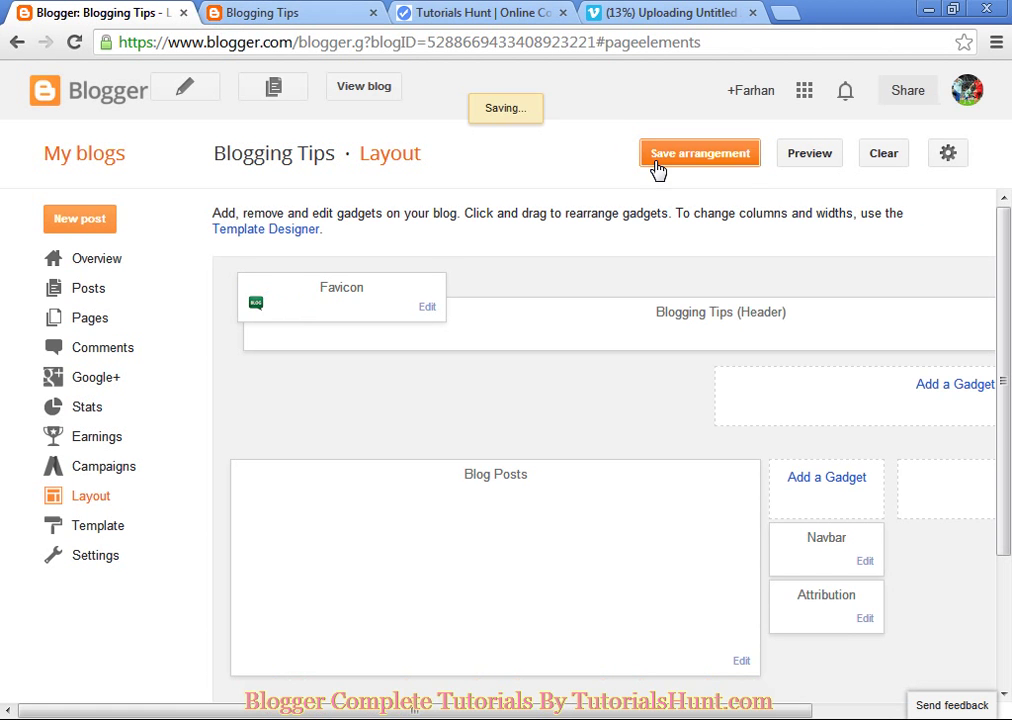
Step: View the live blog, close its old tab and examine the header details of the 5 Simple Ways To Drive Website Traffic post
click(357, 88)
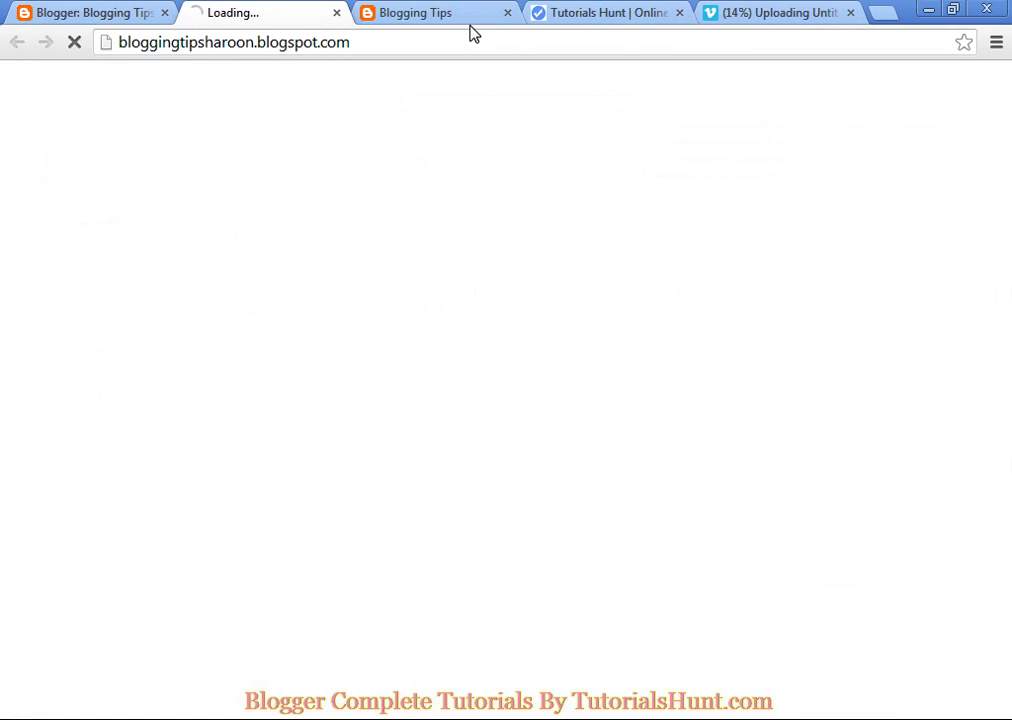
click(507, 12)
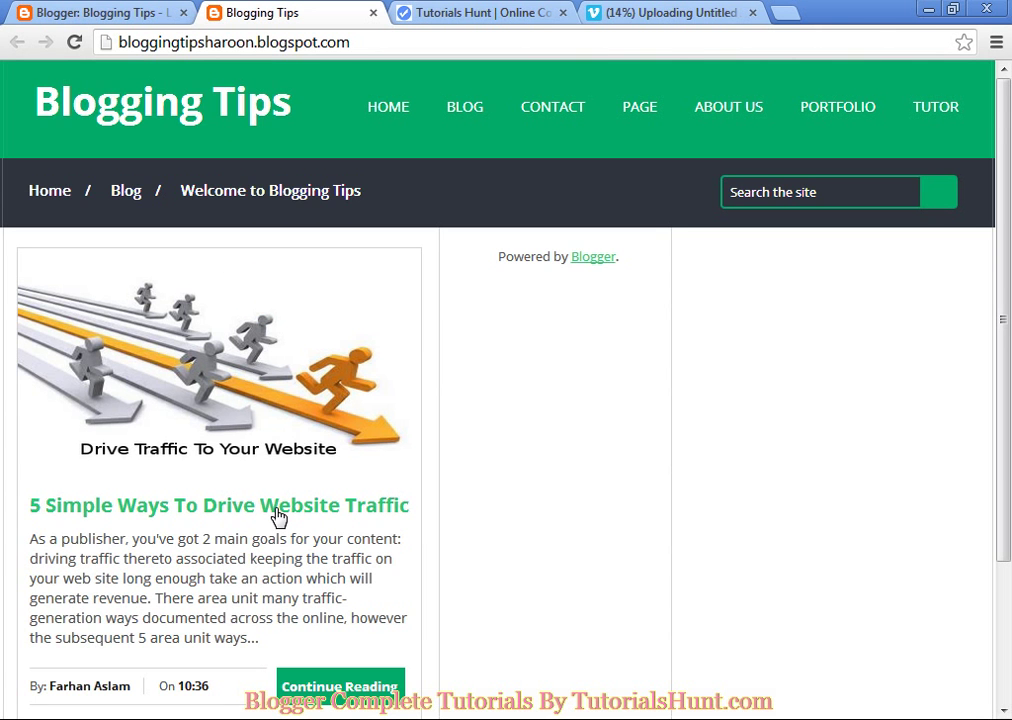
scroll(270, 470, down, 1)
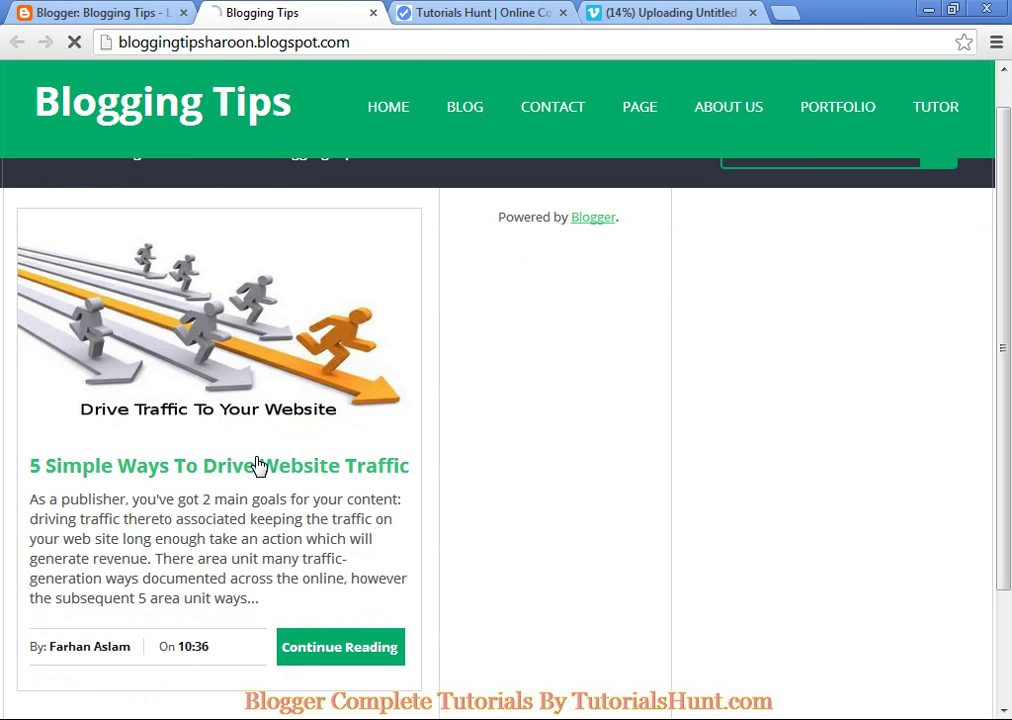
scroll(258, 465, up, 1)
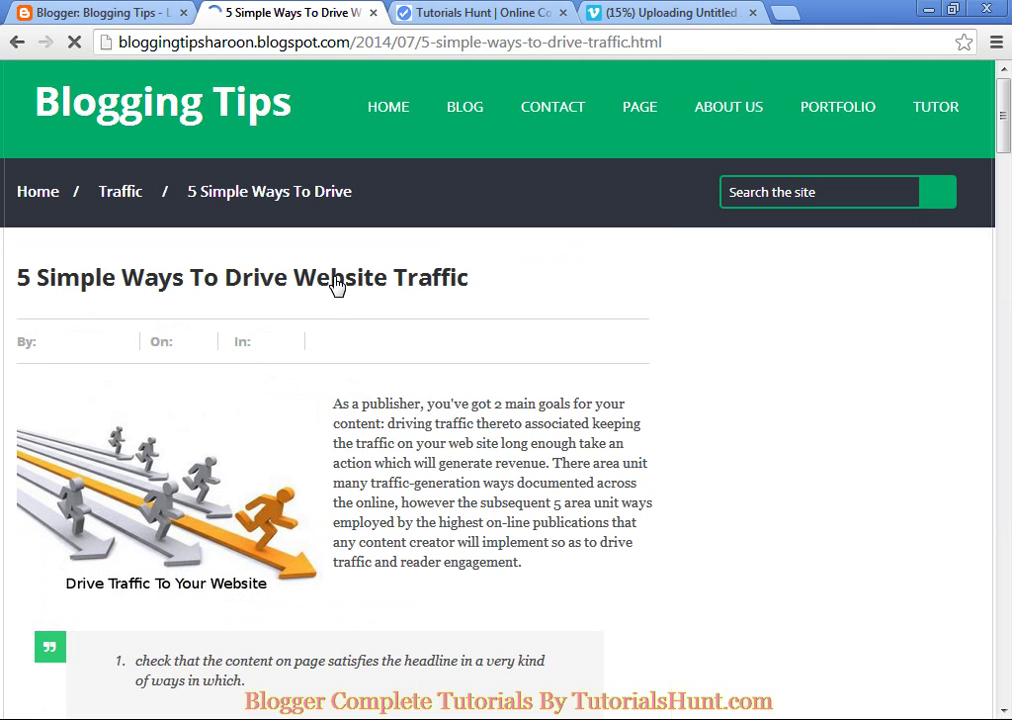
scroll(337, 286, down, 1)
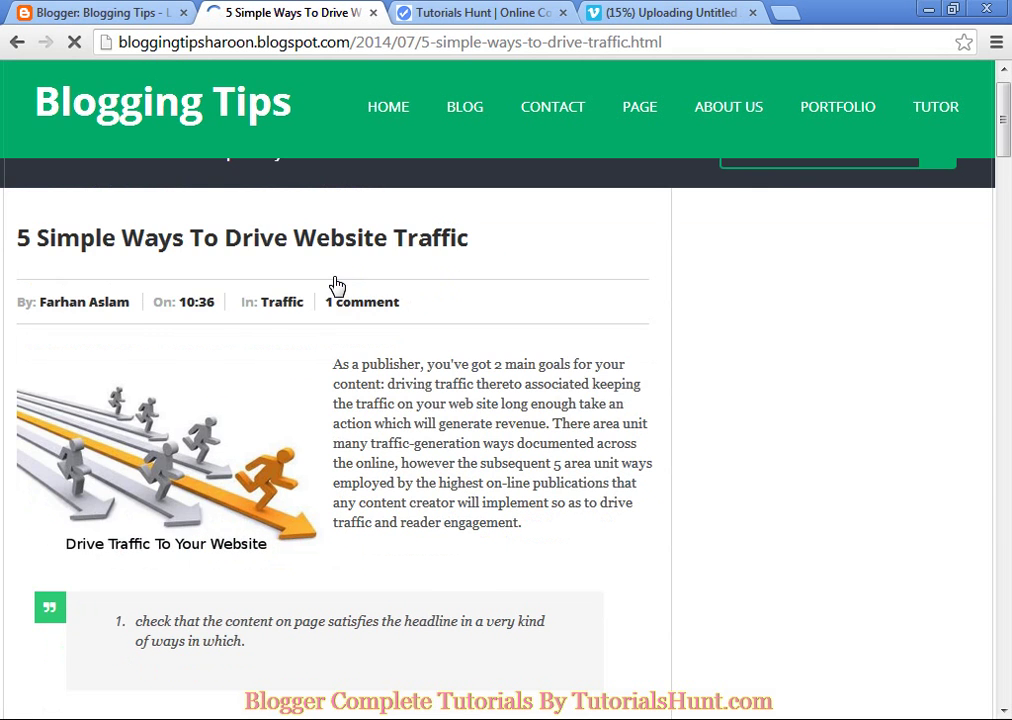
scroll(337, 286, up, 1)
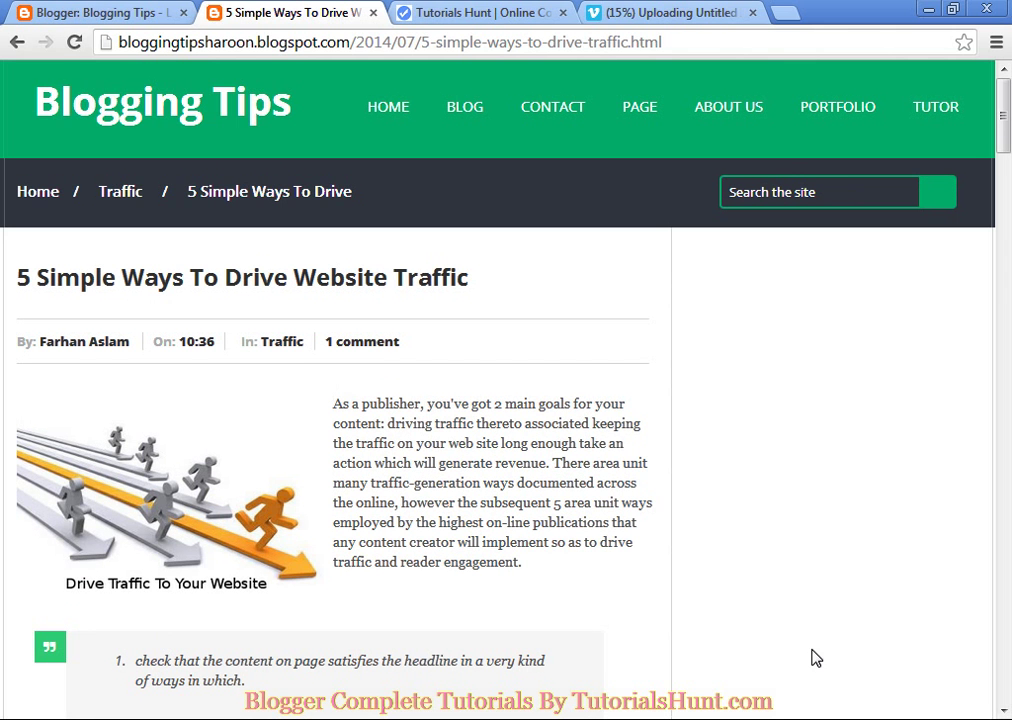
Step: Check the Blogger layout, then examine the live post's body, share buttons, author box and comments section
click(106, 10)
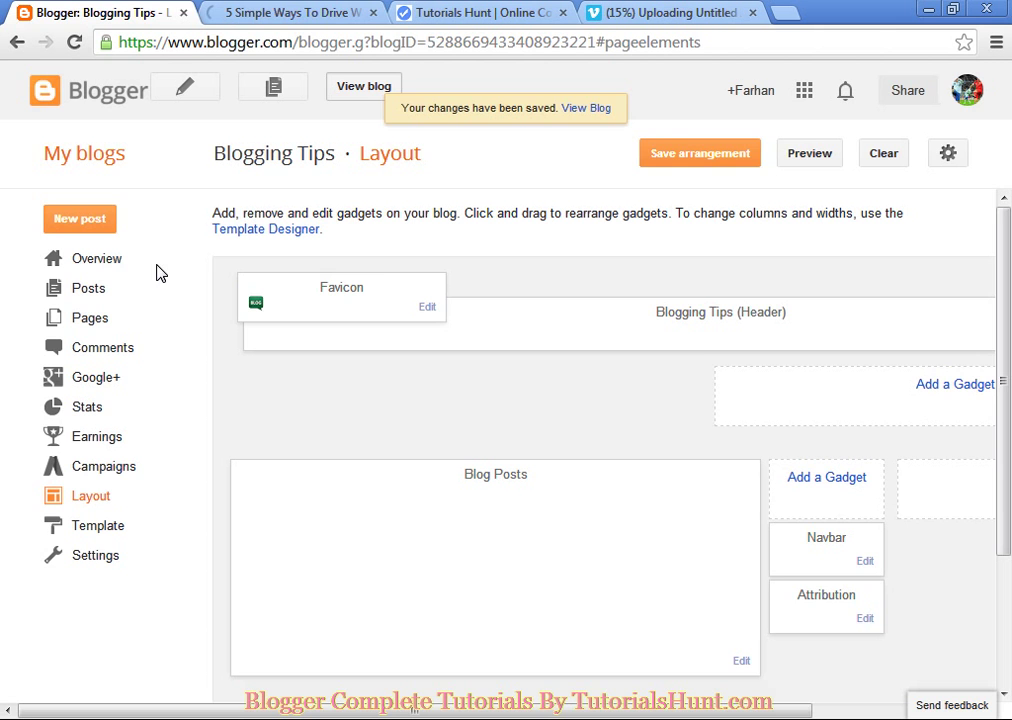
click(255, 10)
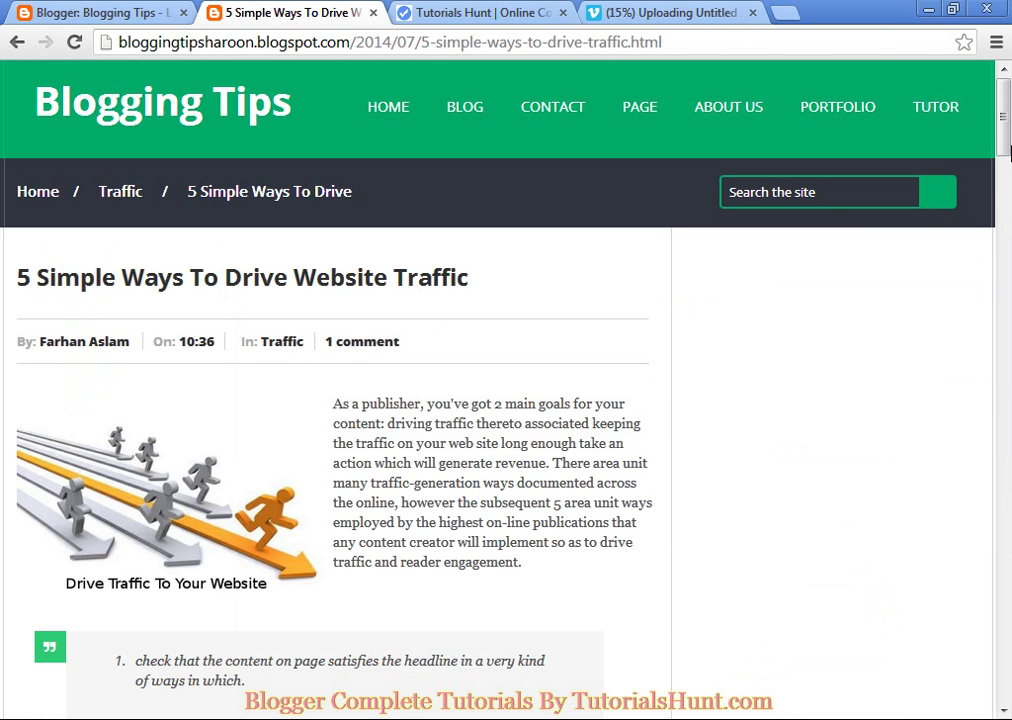
drag(1008, 165, 1008, 300)
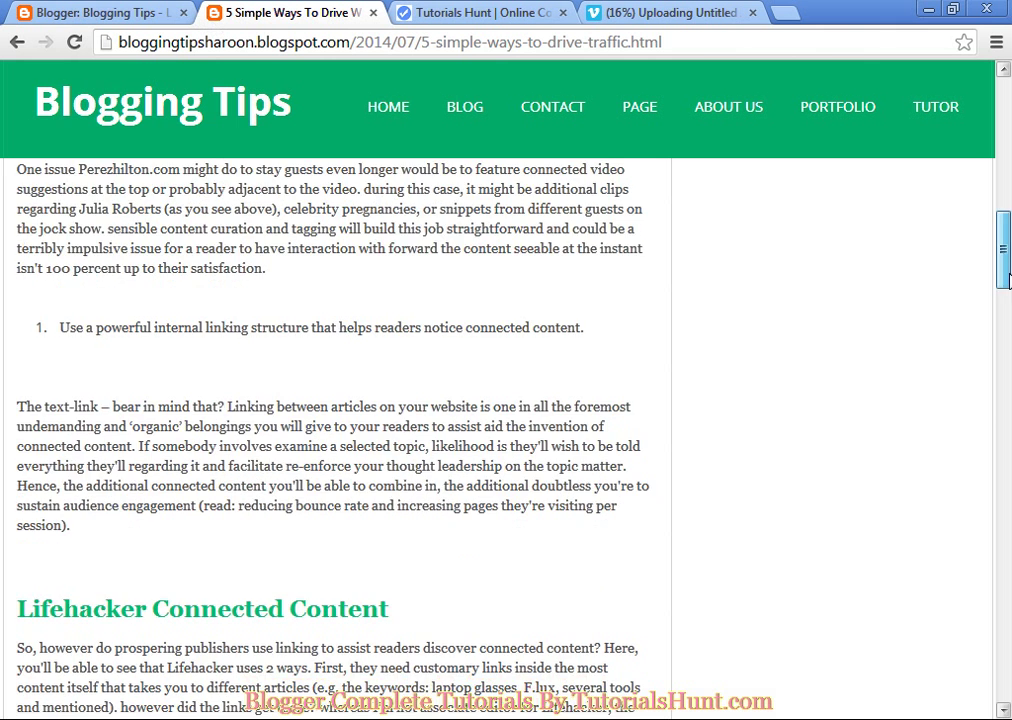
scroll(1005, 625, down, 15)
scroll(1005, 625, down, 5)
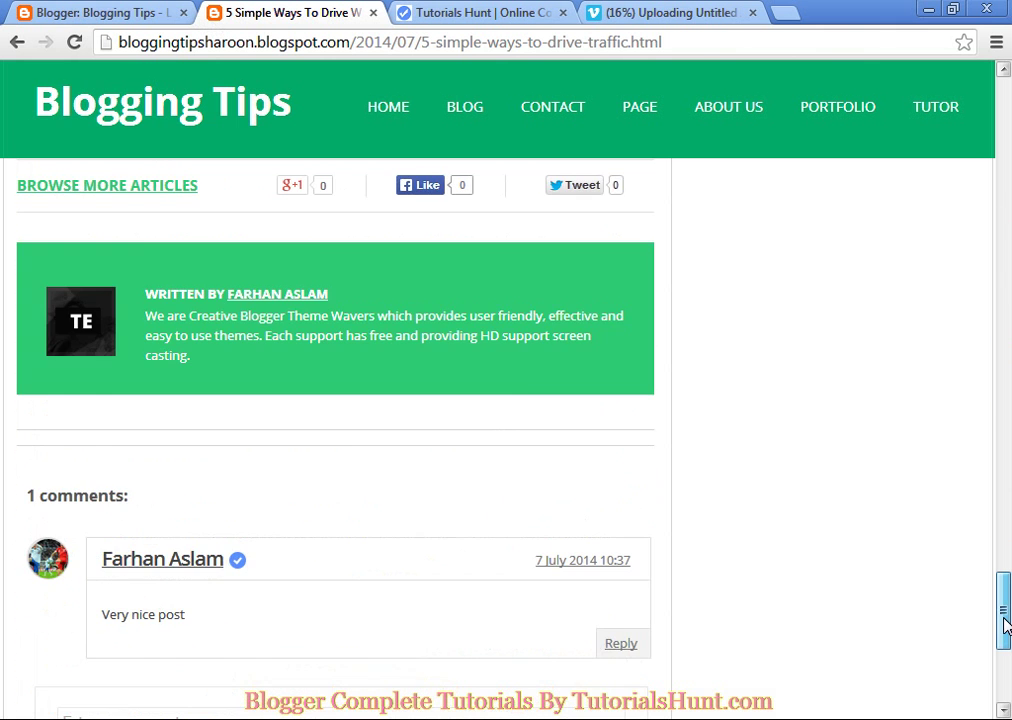
scroll(1005, 625, down, 1)
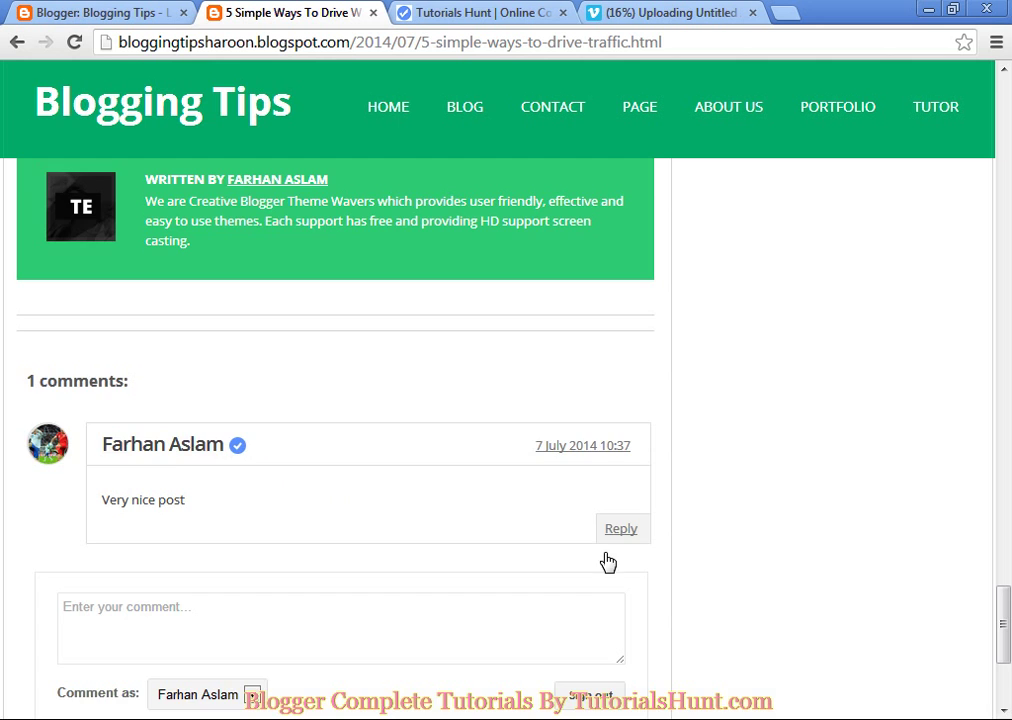
Step: Examine the live post's comment form, numbered blockquote and section headings
scroll(1008, 568, down, 2)
scroll(1008, 568, up, 15)
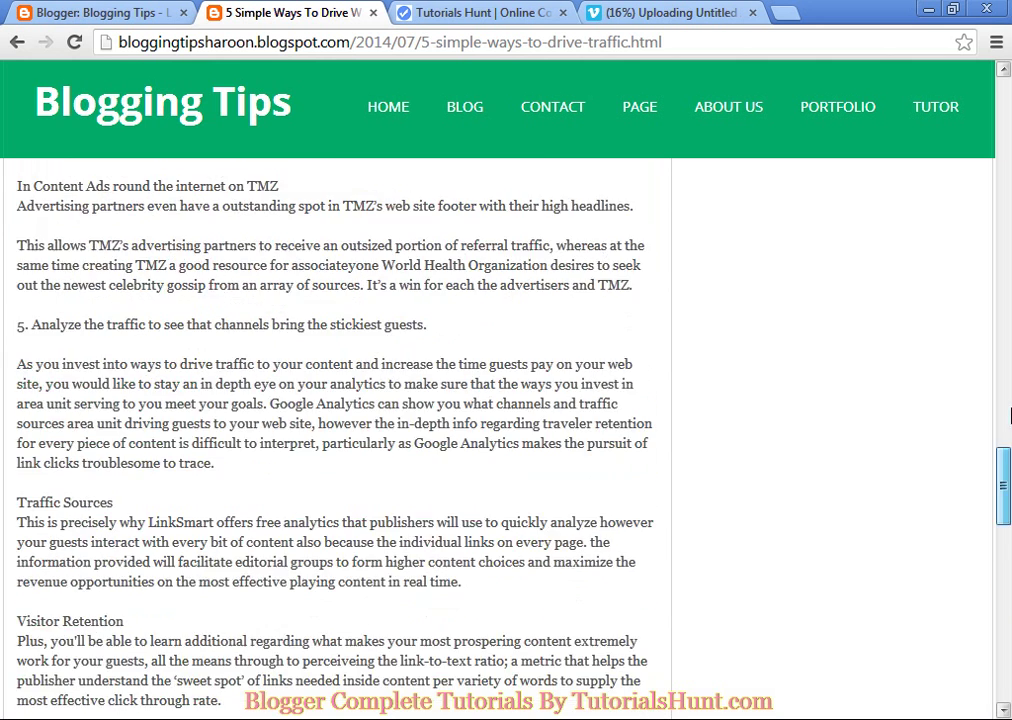
scroll(1008, 405, up, 10)
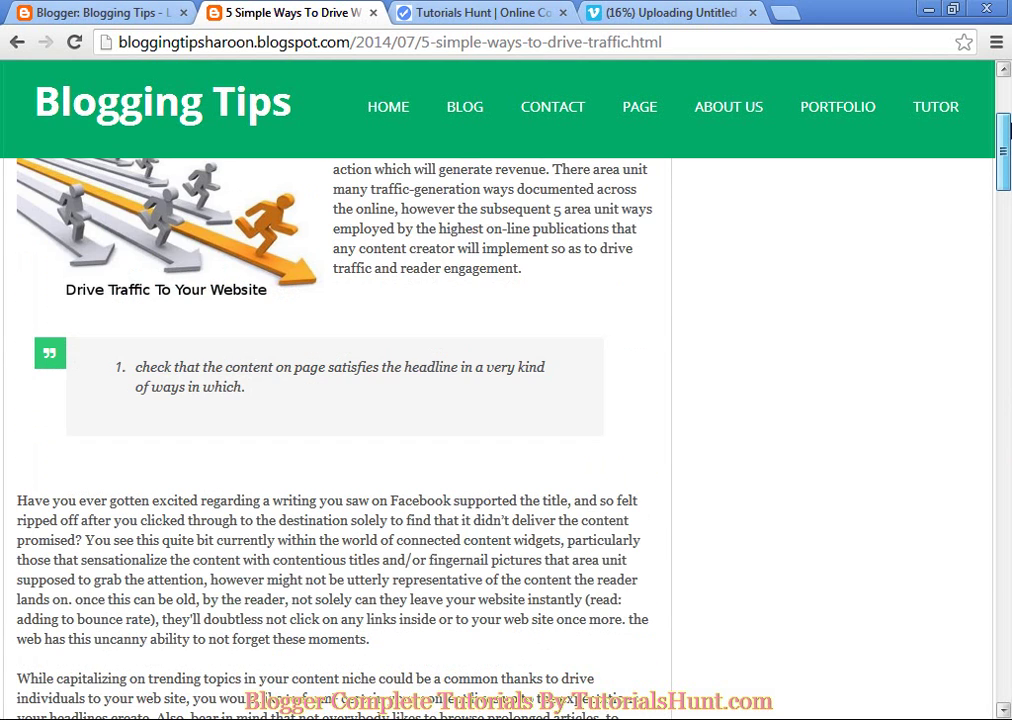
drag(136, 367, 239, 409)
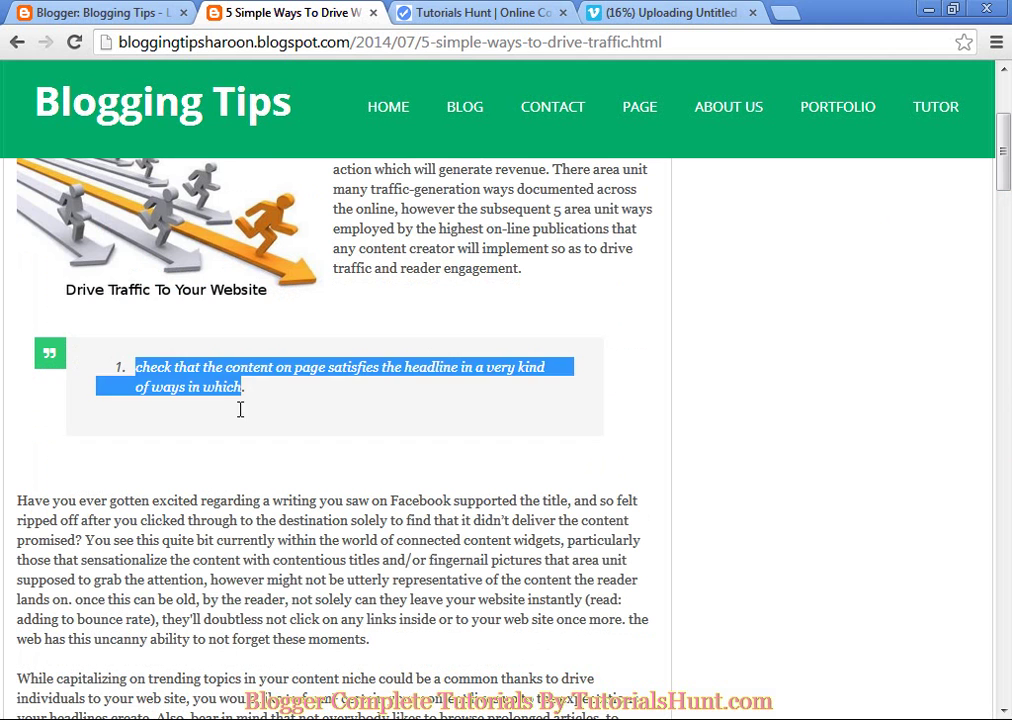
click(239, 409)
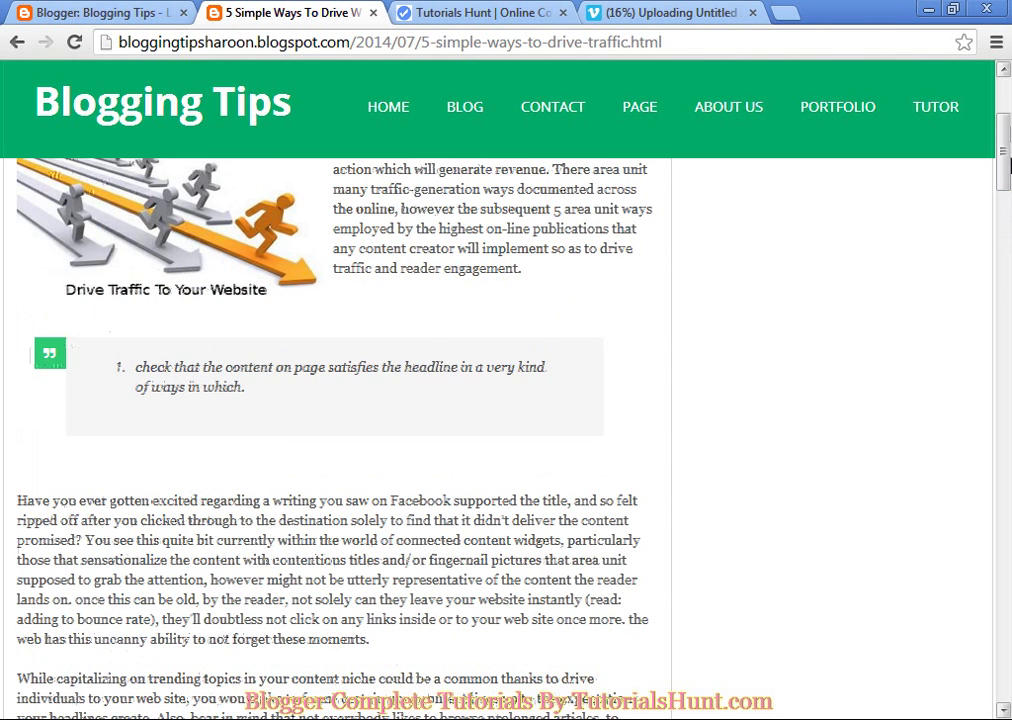
drag(1005, 165, 1006, 372)
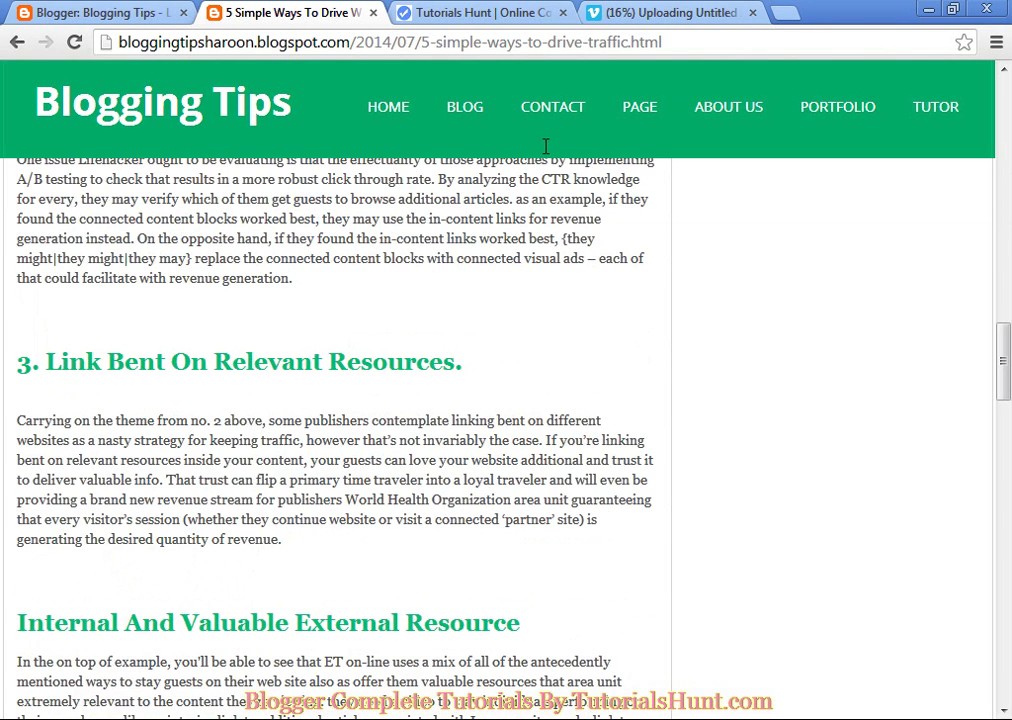
Step: Close the post's tab and open the live blog in a new tab, returning to the Blogger layout
click(373, 12)
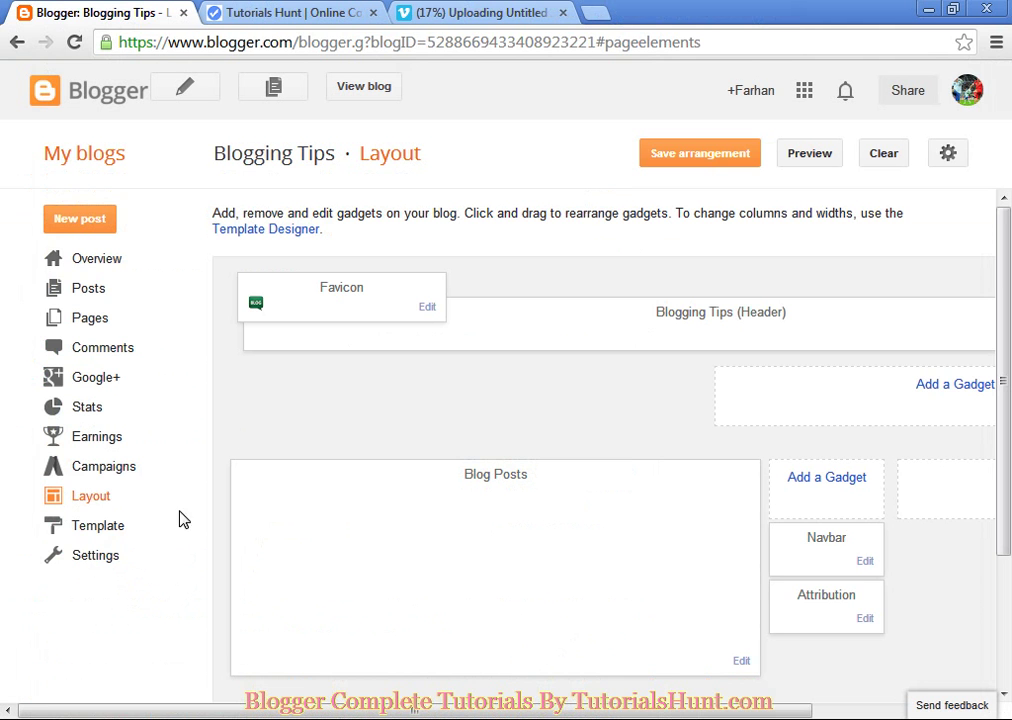
scroll(1008, 376, down, 1)
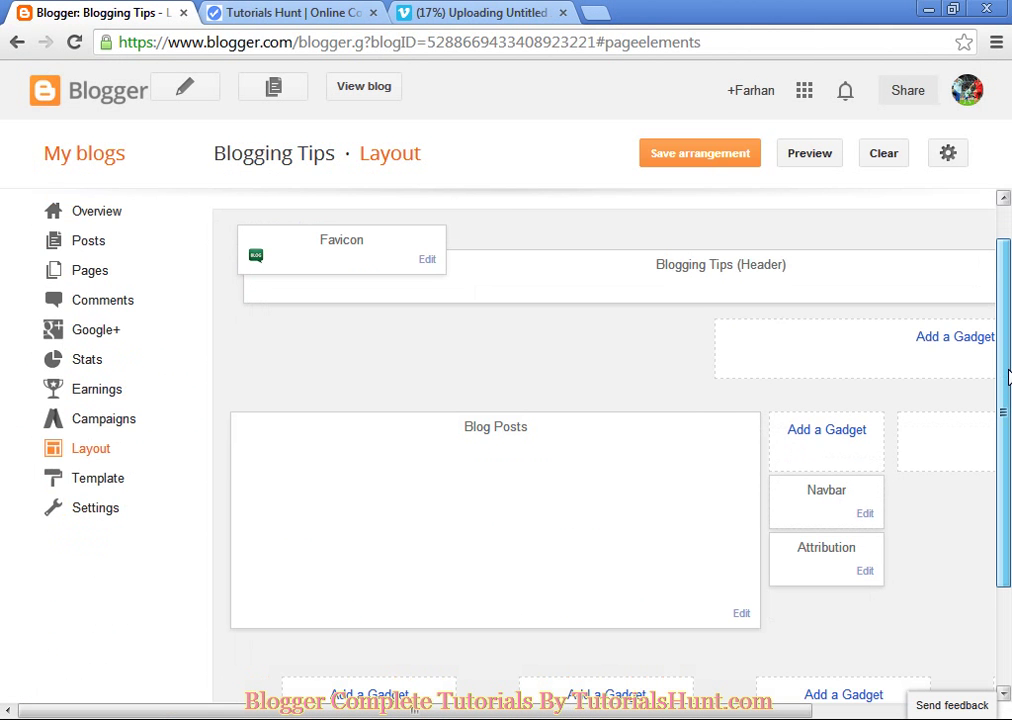
click(358, 90)
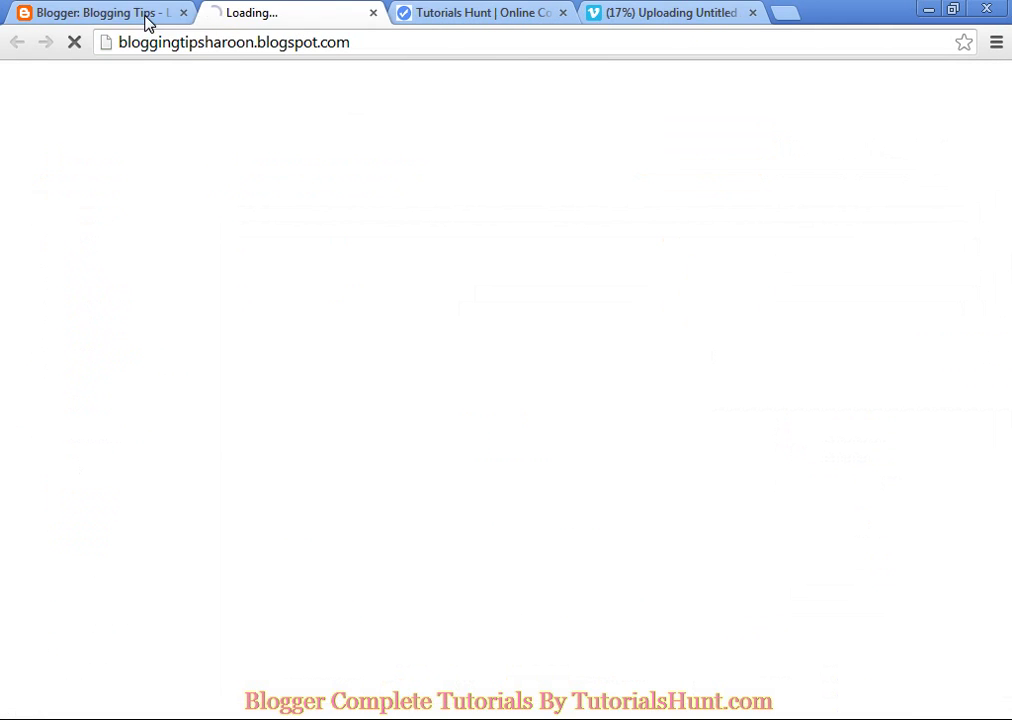
click(146, 14)
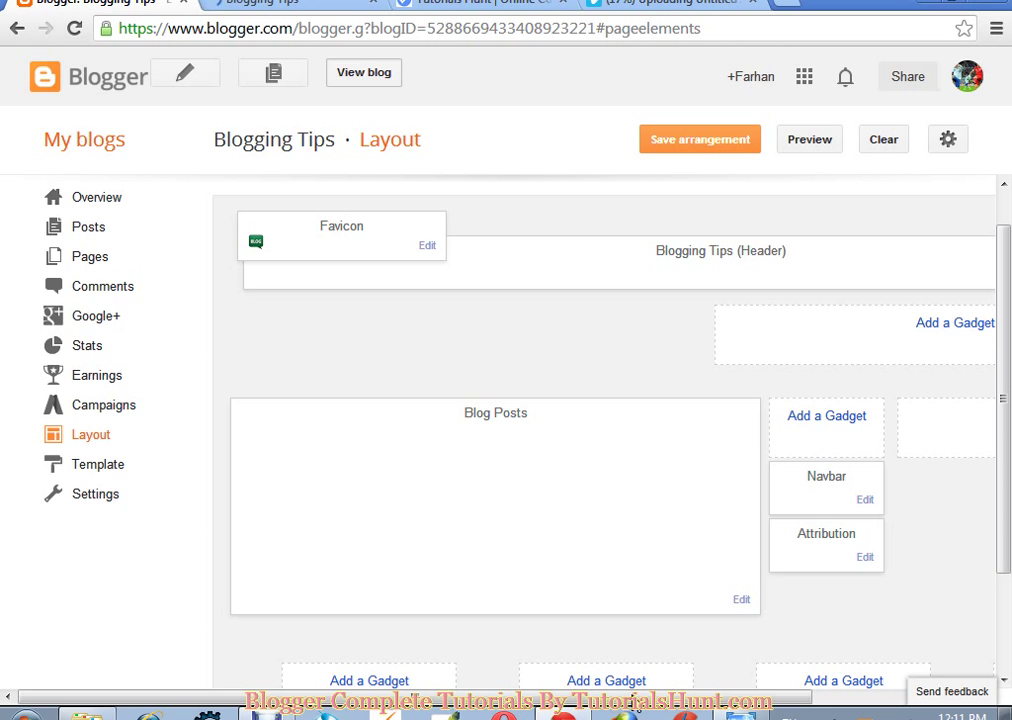
Step: Add a Popular Posts gadget to the narrow column beside Blog Posts and title it "Popular This Week!"
scroll(436, 697, right, 1)
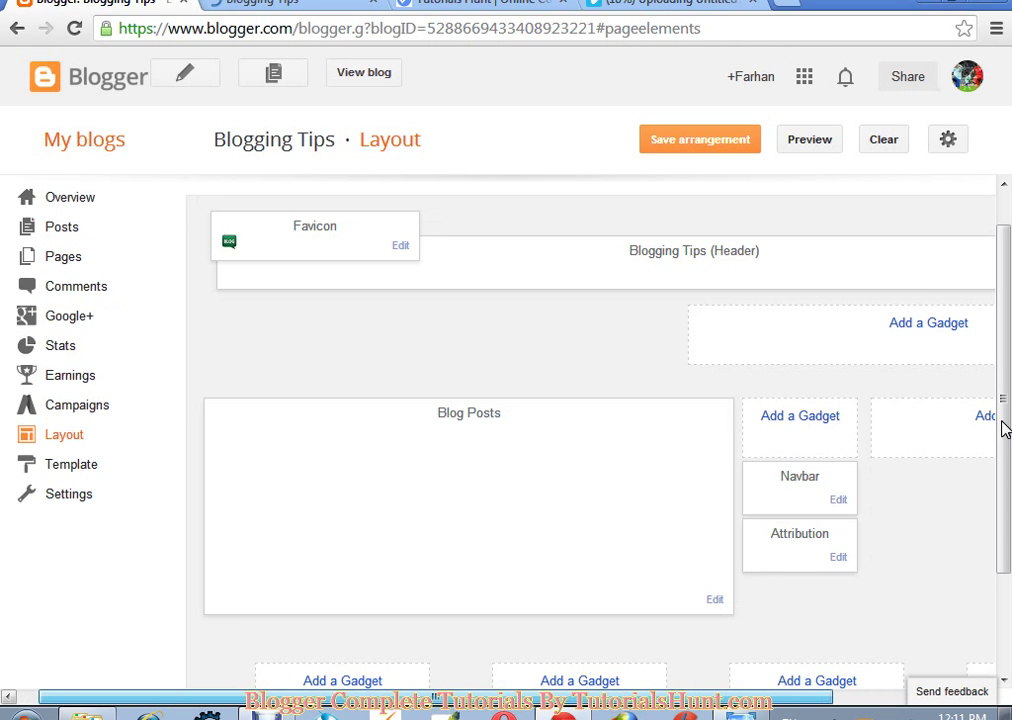
click(820, 418)
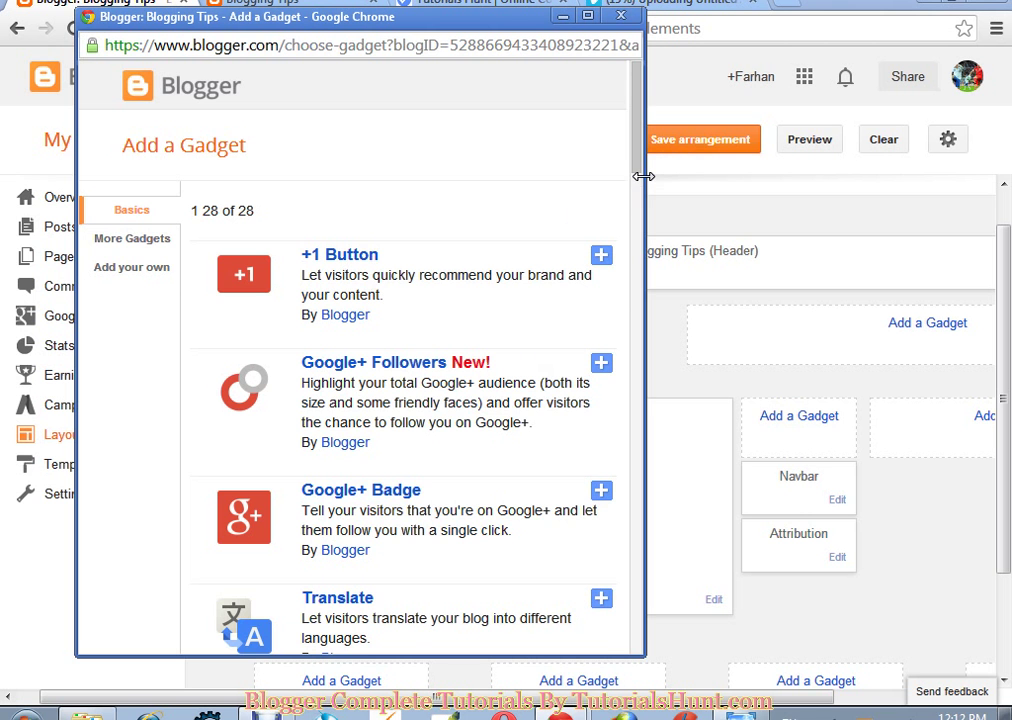
drag(643, 176, 662, 256)
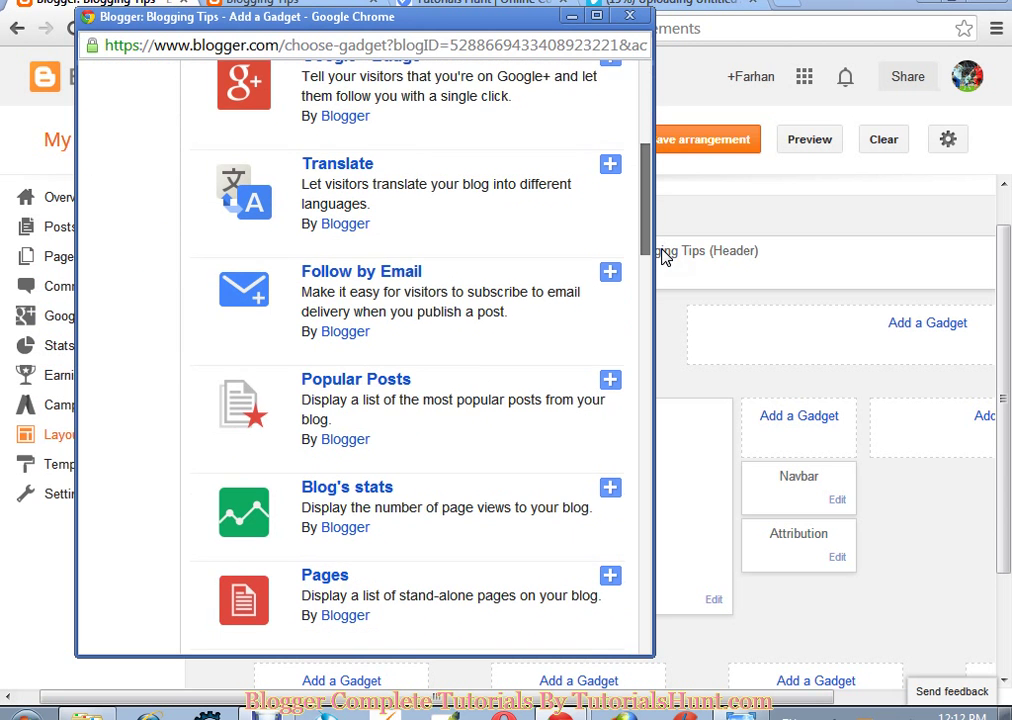
click(340, 385)
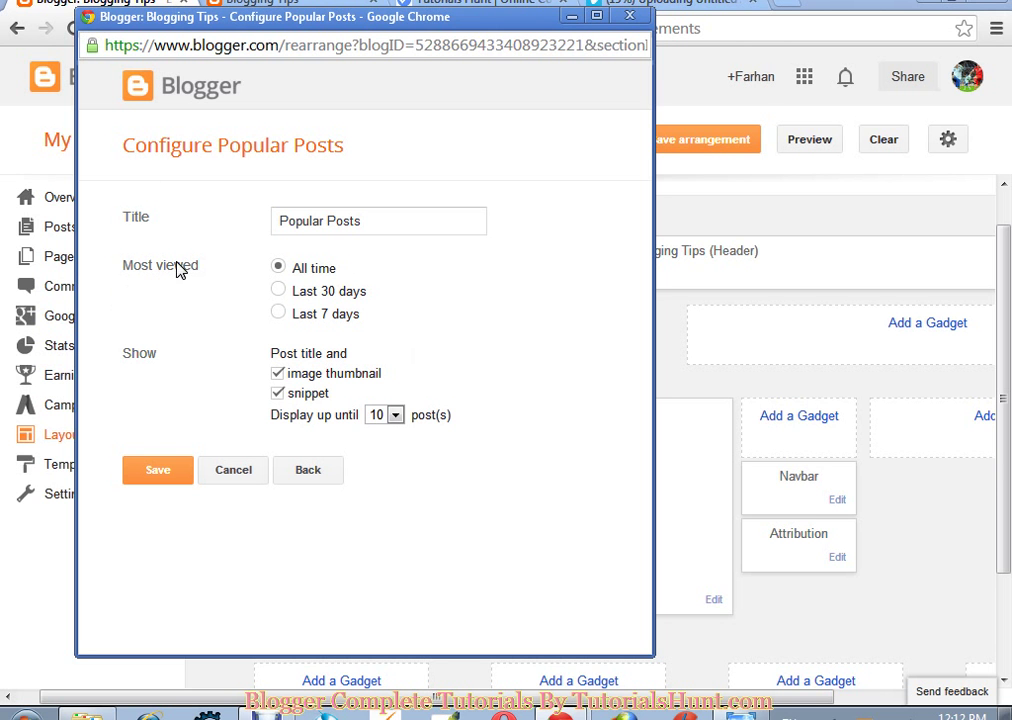
drag(375, 217, 328, 230)
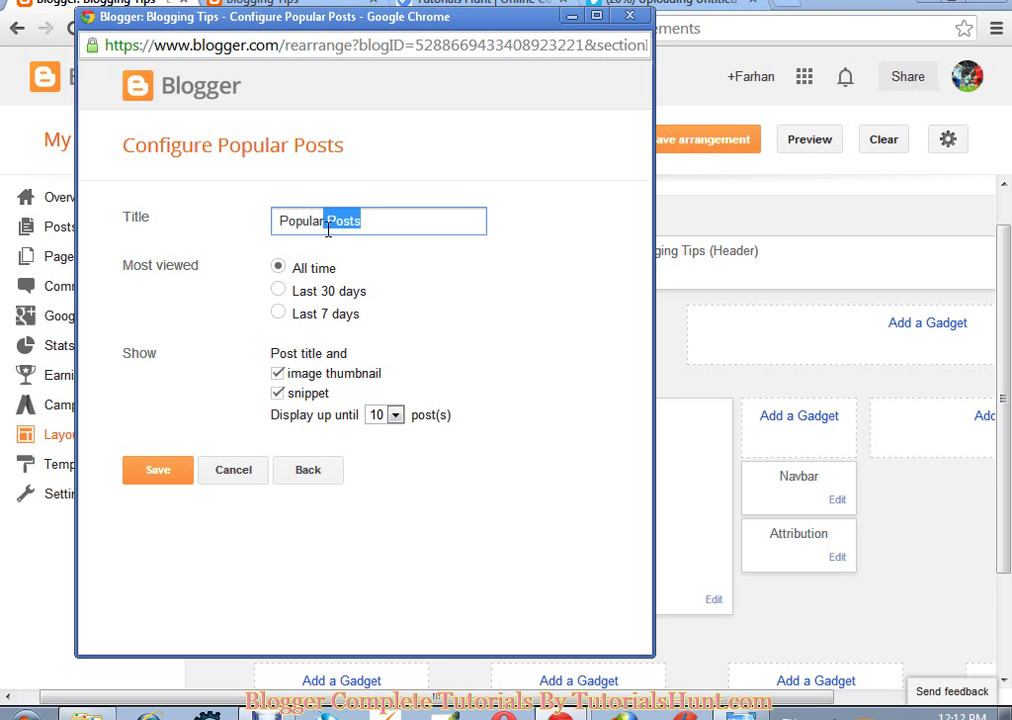
key(BackSpace)
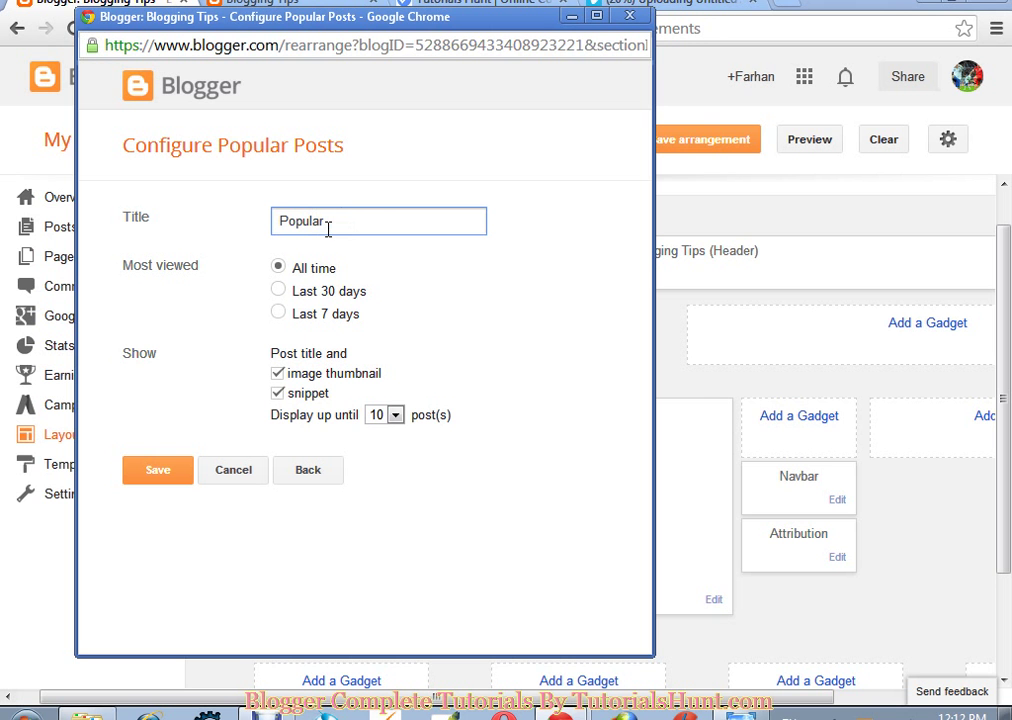
text(This Week!)
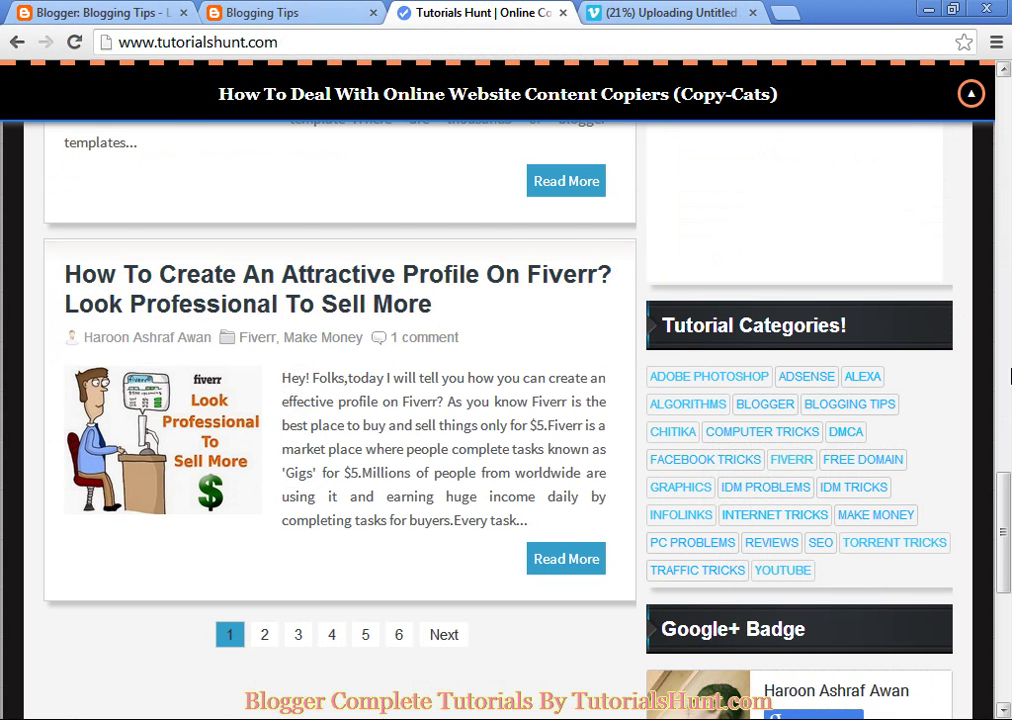
Step: Examine the Popular This Week! widget on the Tutorials Hunt site as a reference for the gadget
scroll(1008, 362, up, 5)
scroll(1008, 362, up, 5)
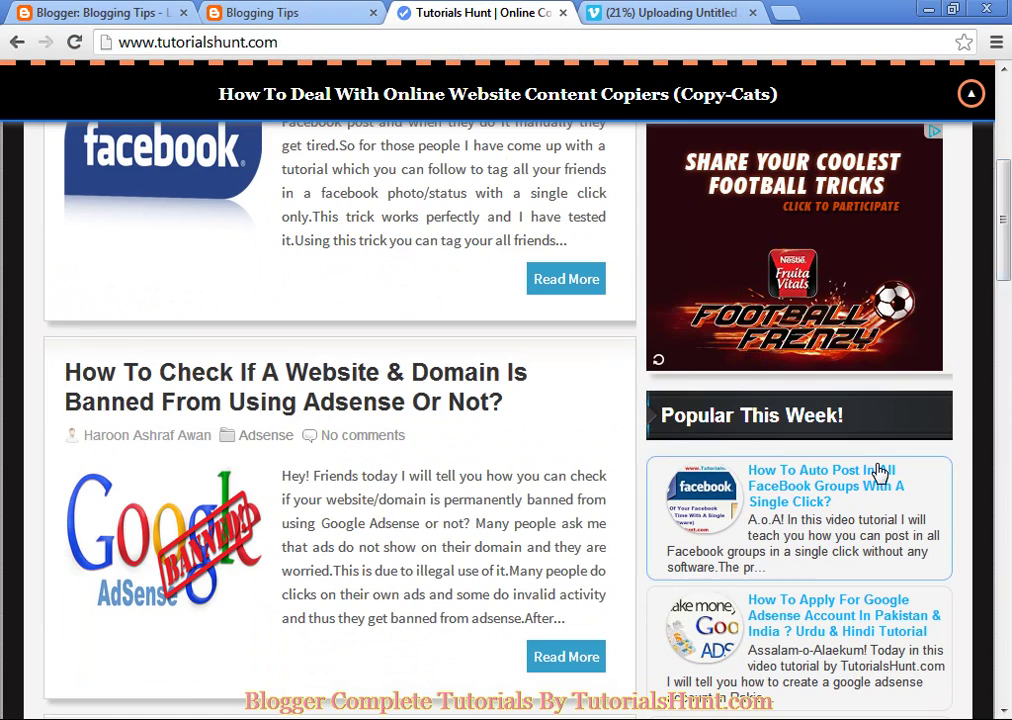
scroll(1008, 350, down, 2)
scroll(1008, 348, down, 5)
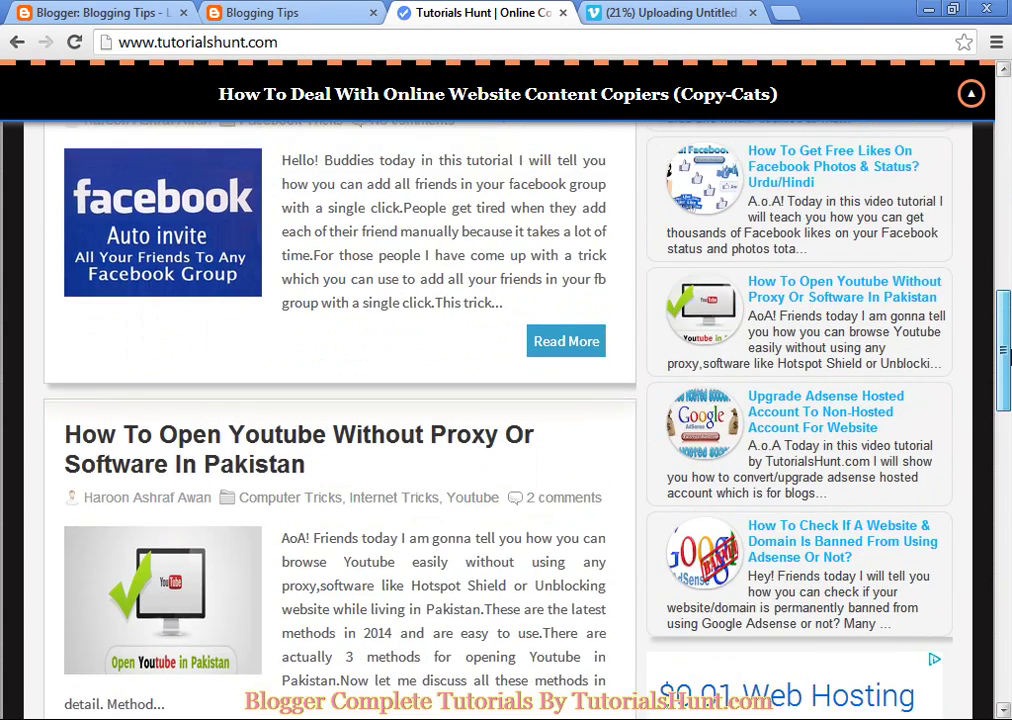
scroll(1008, 348, up, 5)
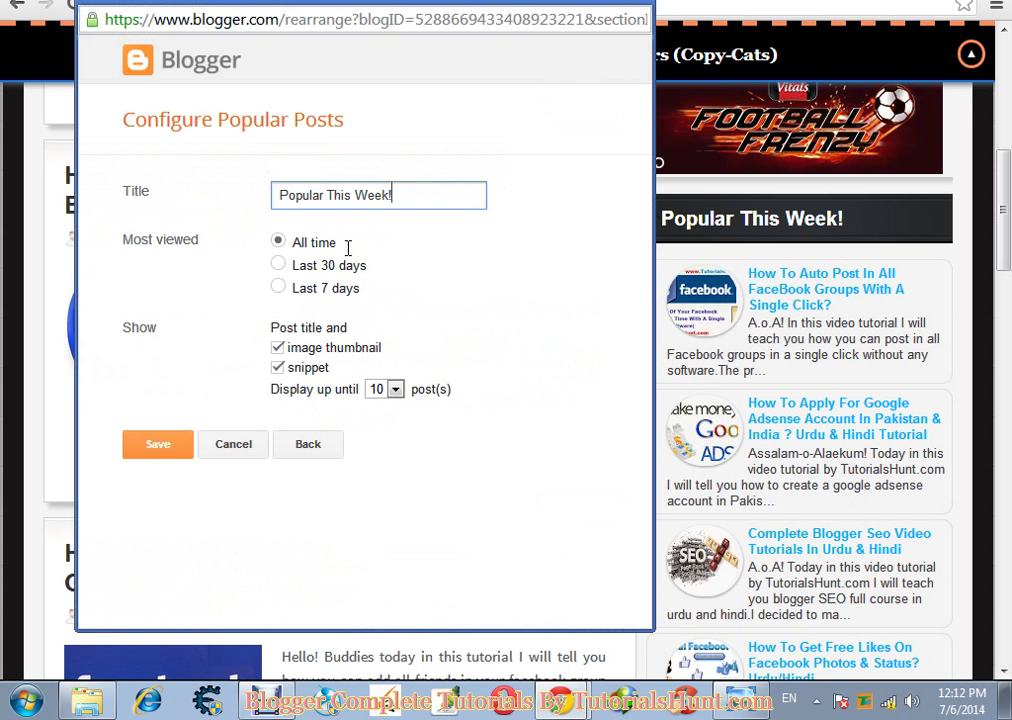
Step: Set the Popular Posts gadget to rank the most viewed posts of the last 7 days
click(332, 268)
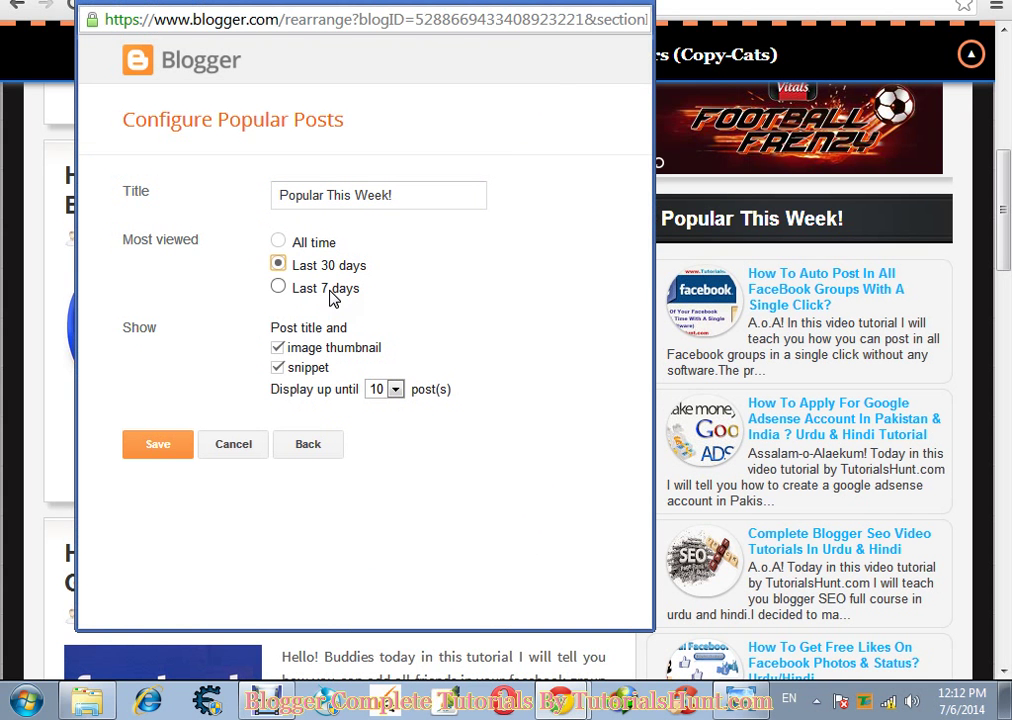
click(333, 295)
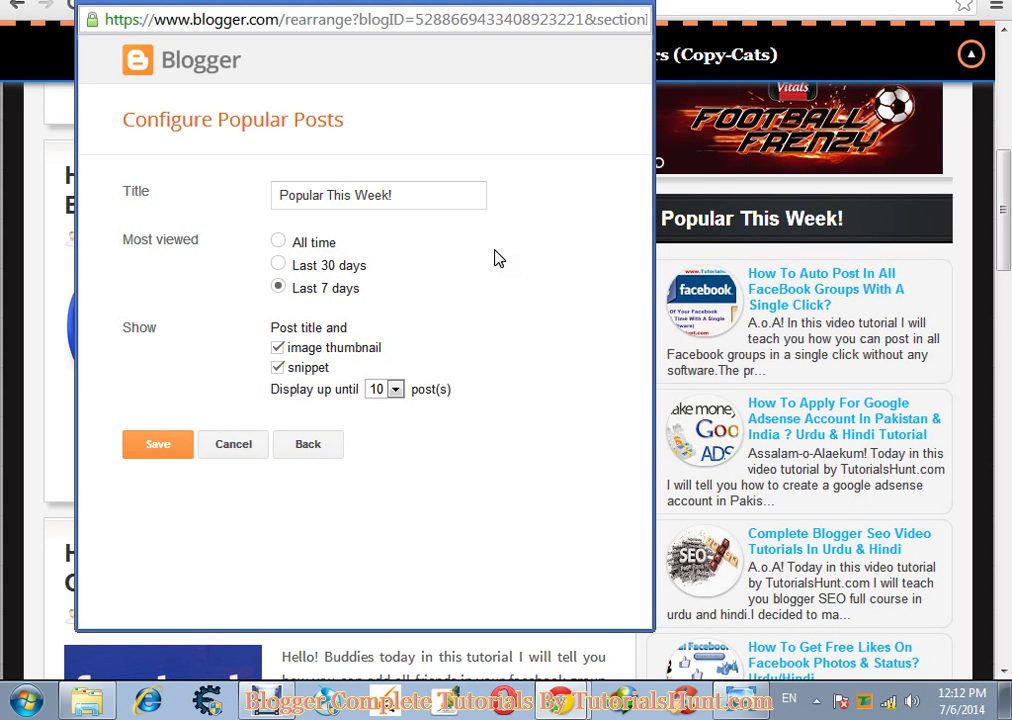
double_click(139, 328)
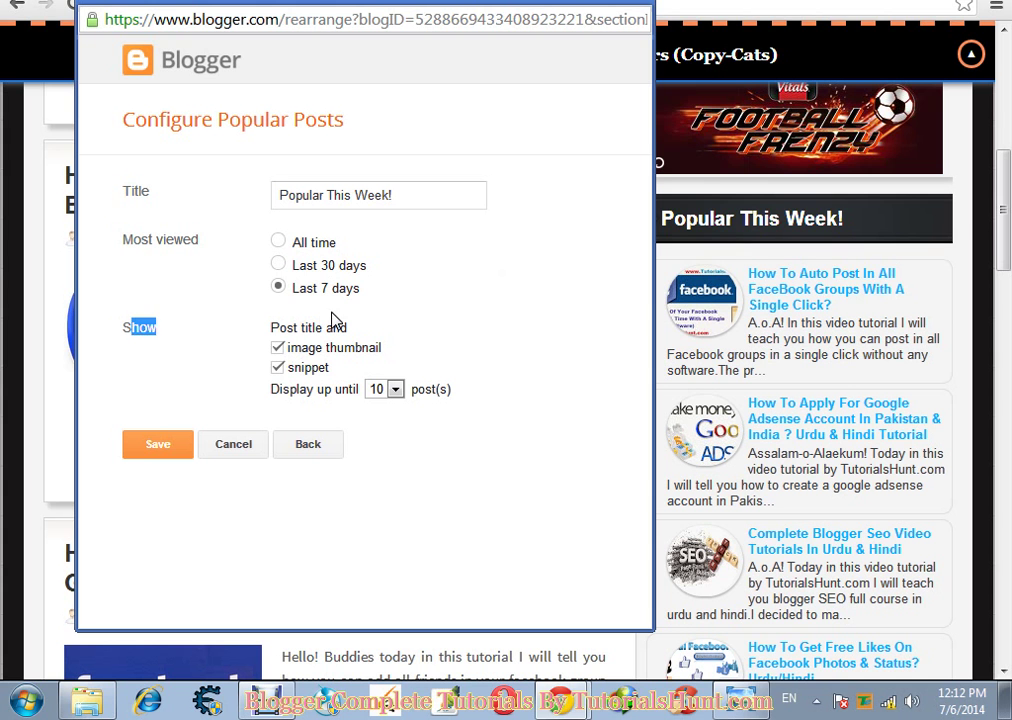
click(575, 237)
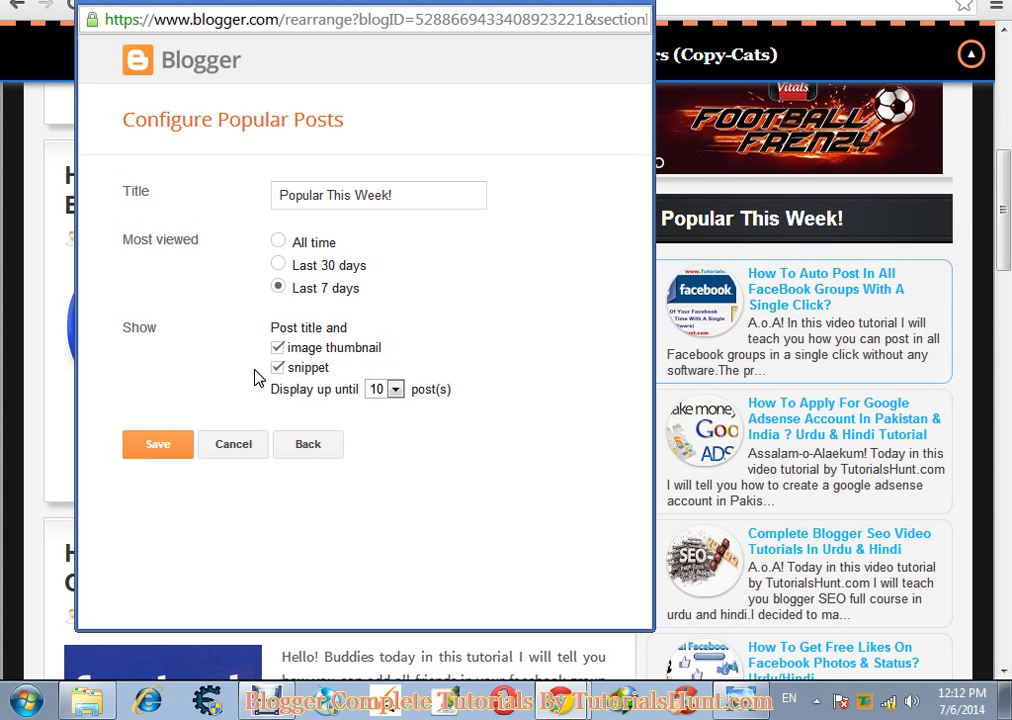
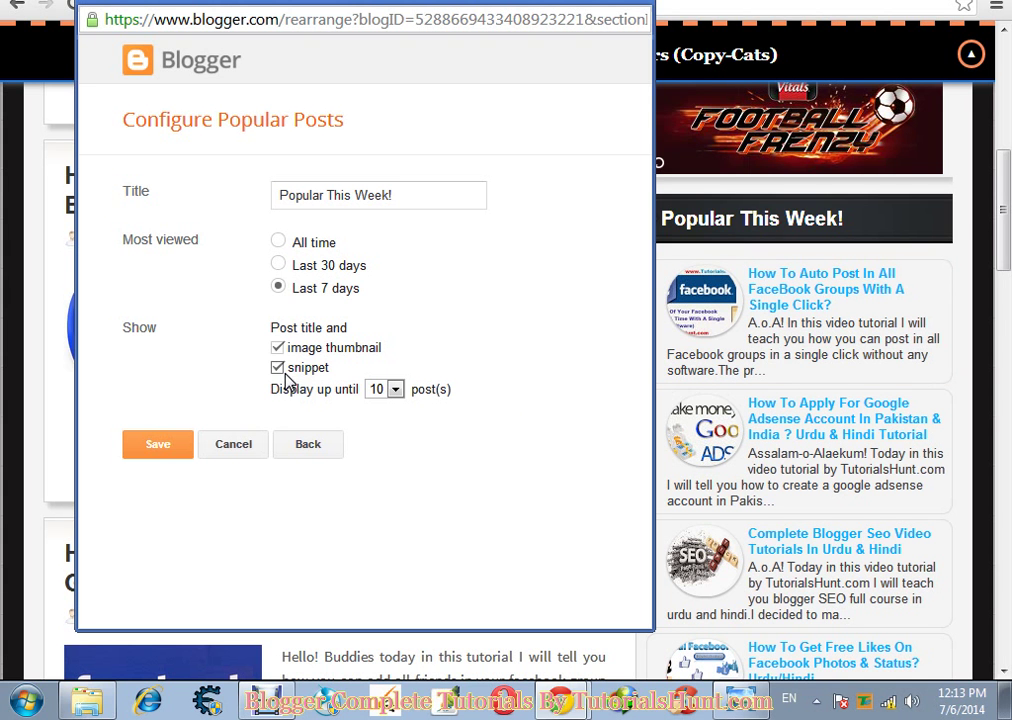
Step: Set the gadget to display up to 7 posts and compare it with the popular list on Tutorials Hunt
click(376, 398)
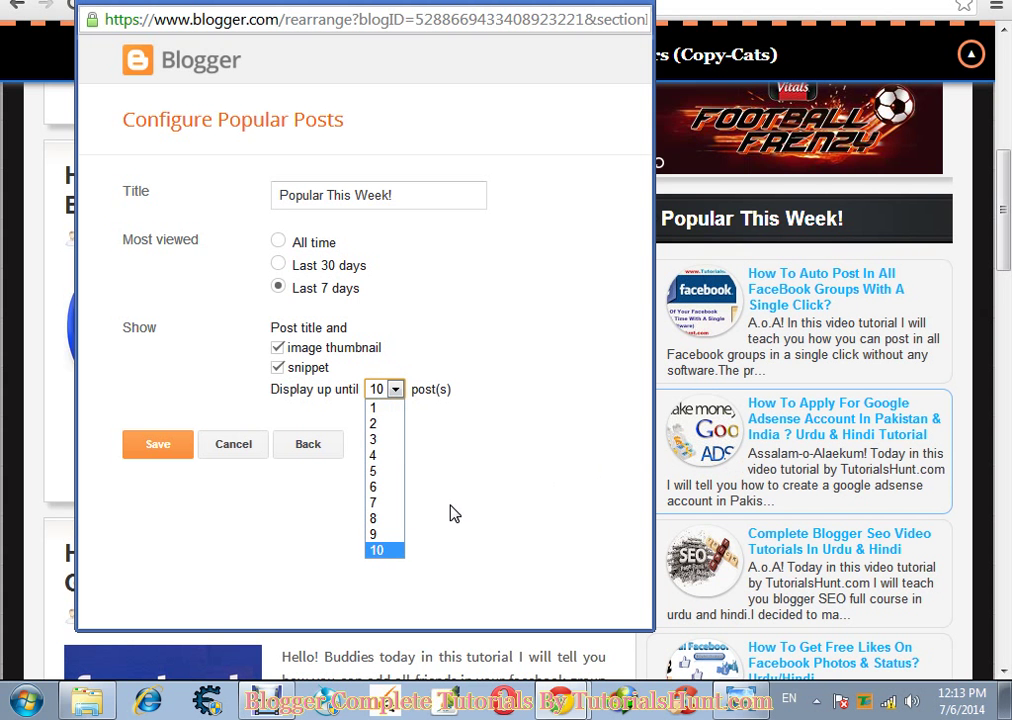
click(385, 502)
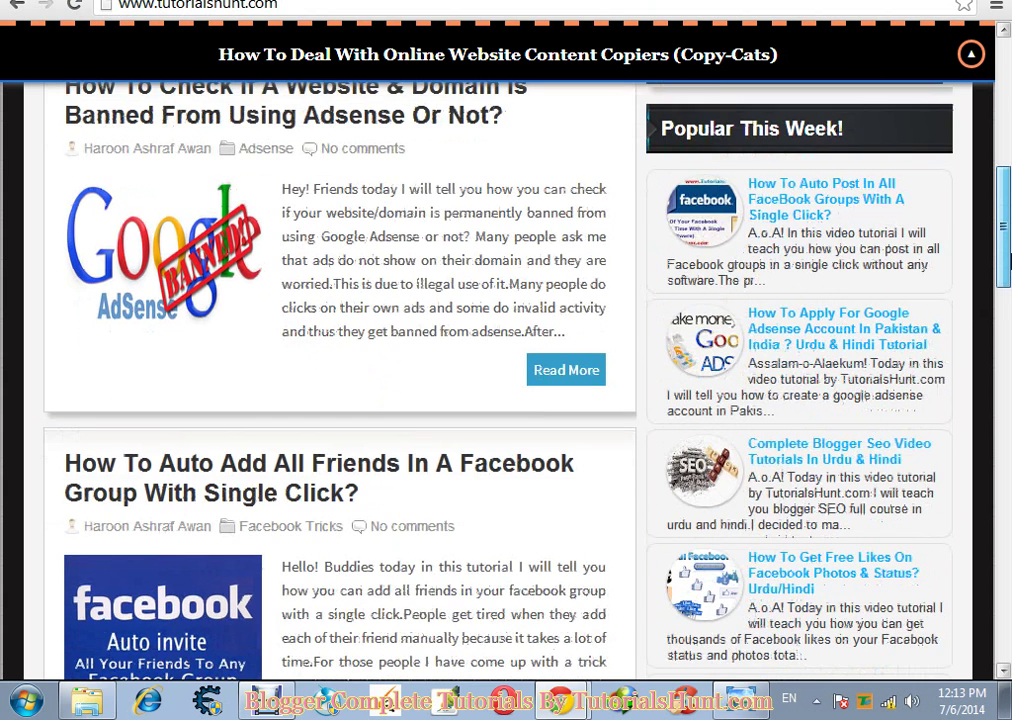
scroll(1003, 275, down, 1)
drag(1008, 277, 1005, 350)
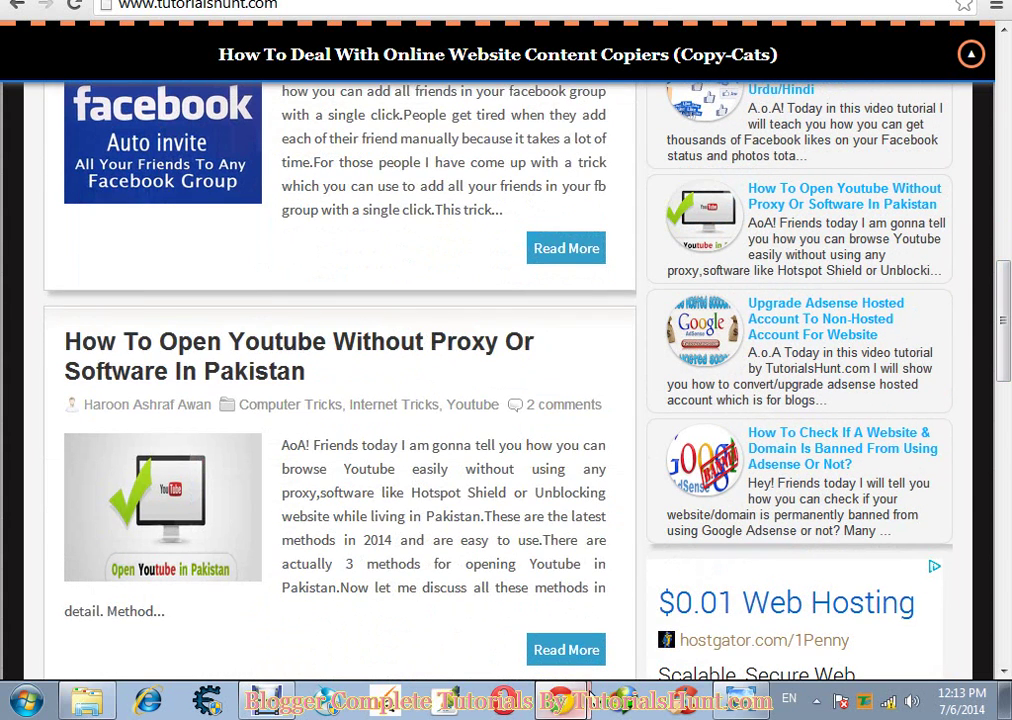
key(alt+Tab)
Step: Limit the Popular Posts gadget to 5 posts and save it with the layout arrangement
click(395, 390)
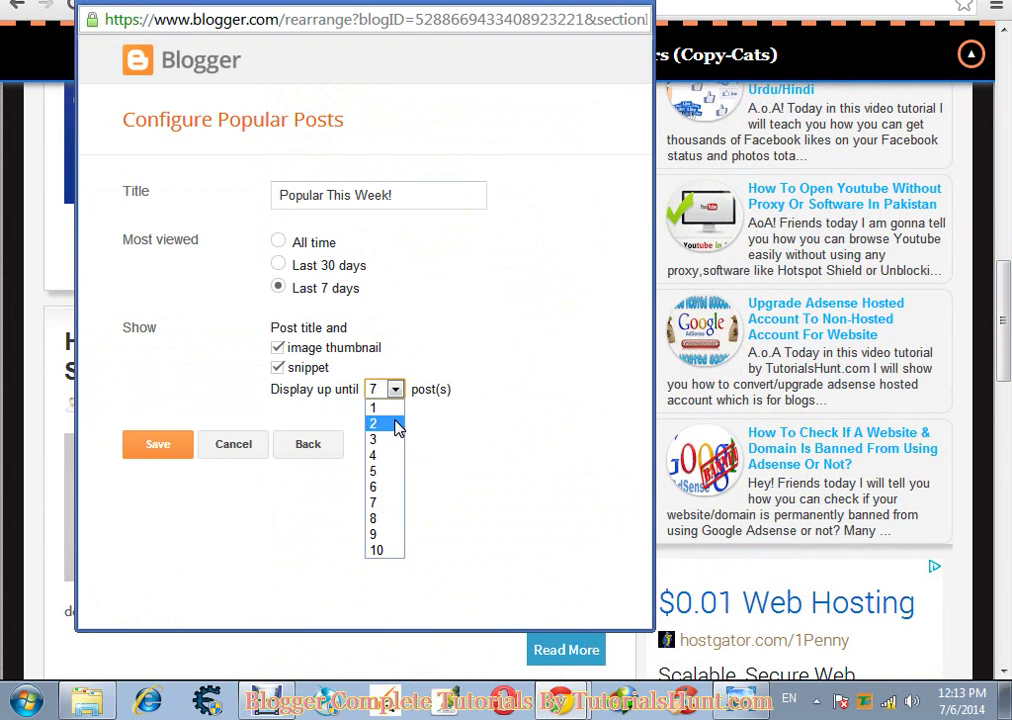
click(390, 472)
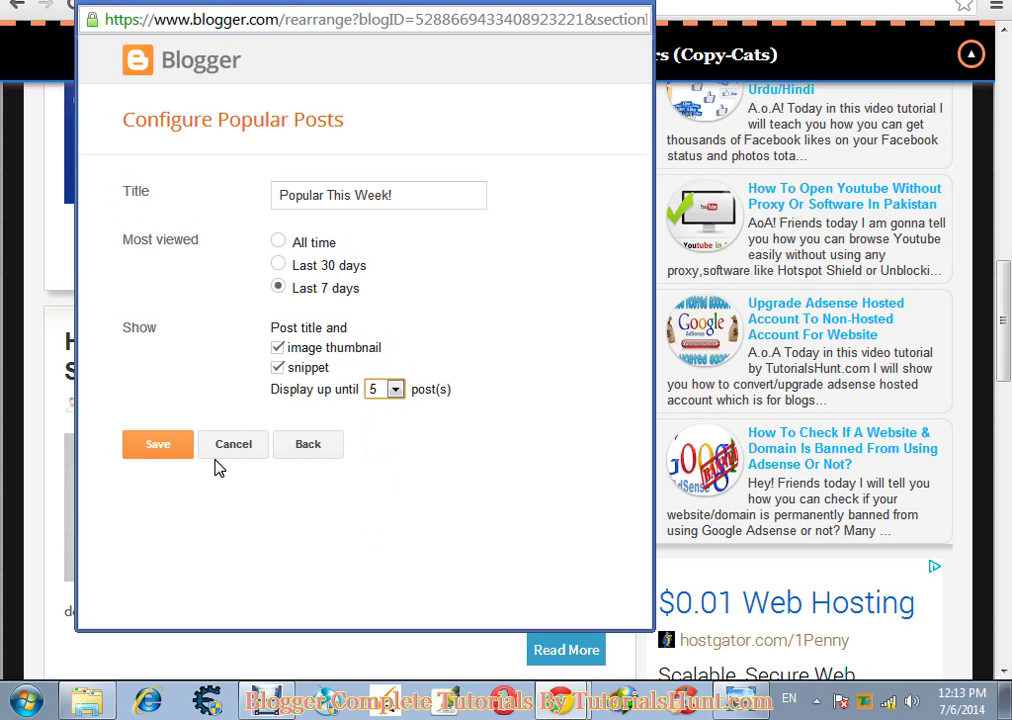
click(155, 445)
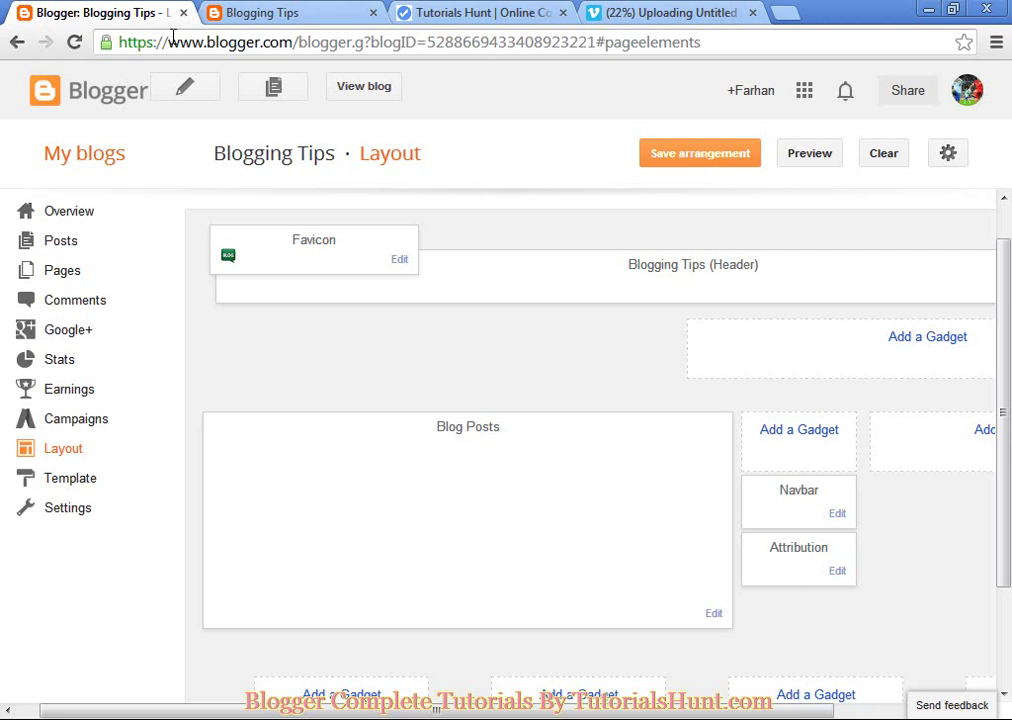
click(719, 158)
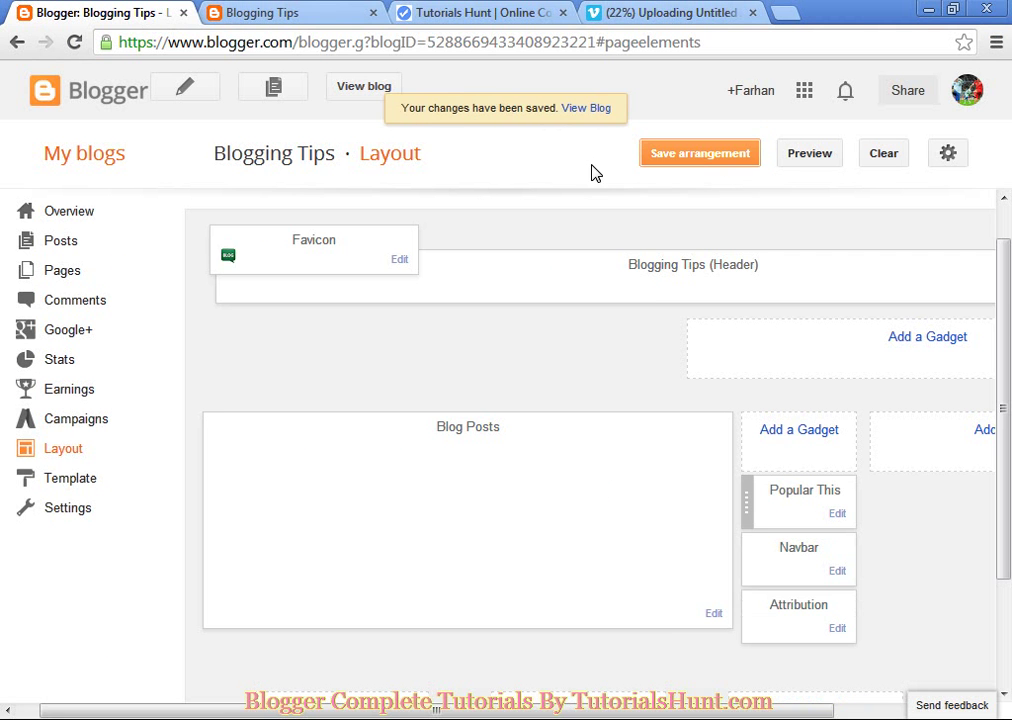
Step: View the live blog, examine the Popular This Week! gadget in its sidebar and return to the Blogger layout
click(385, 96)
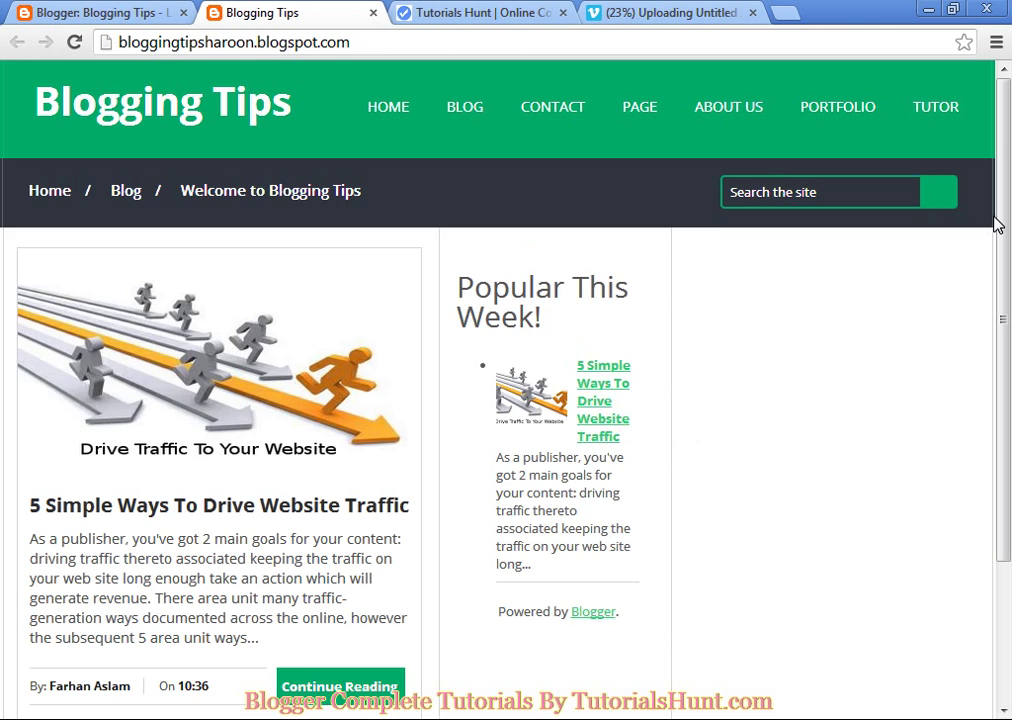
drag(994, 219, 995, 265)
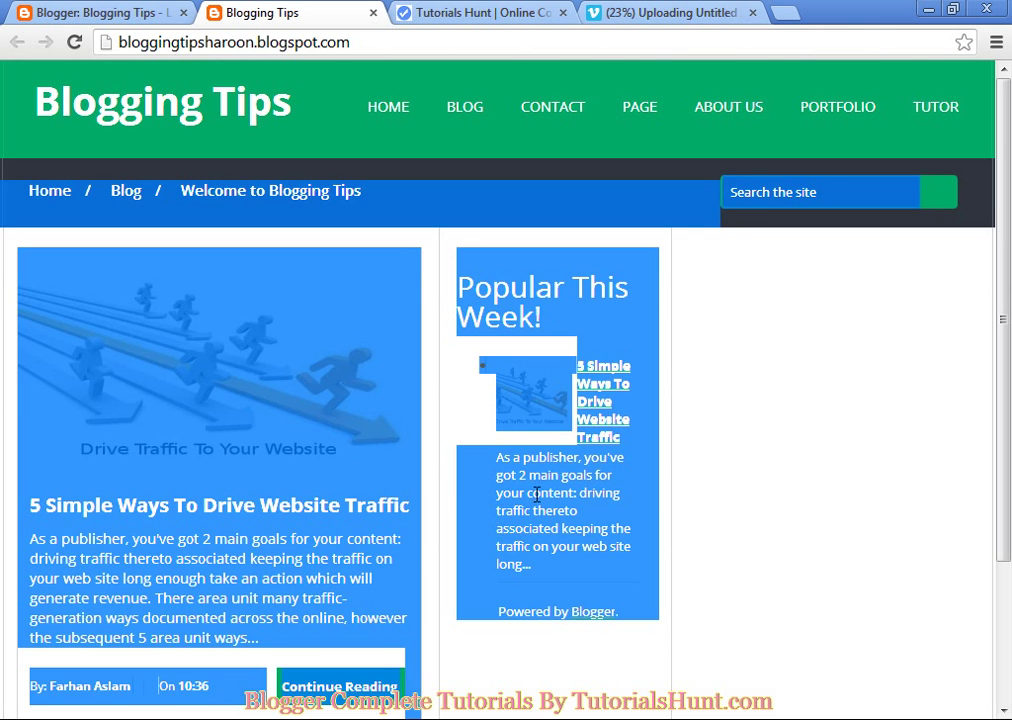
click(591, 383)
scroll(600, 400, down, 3)
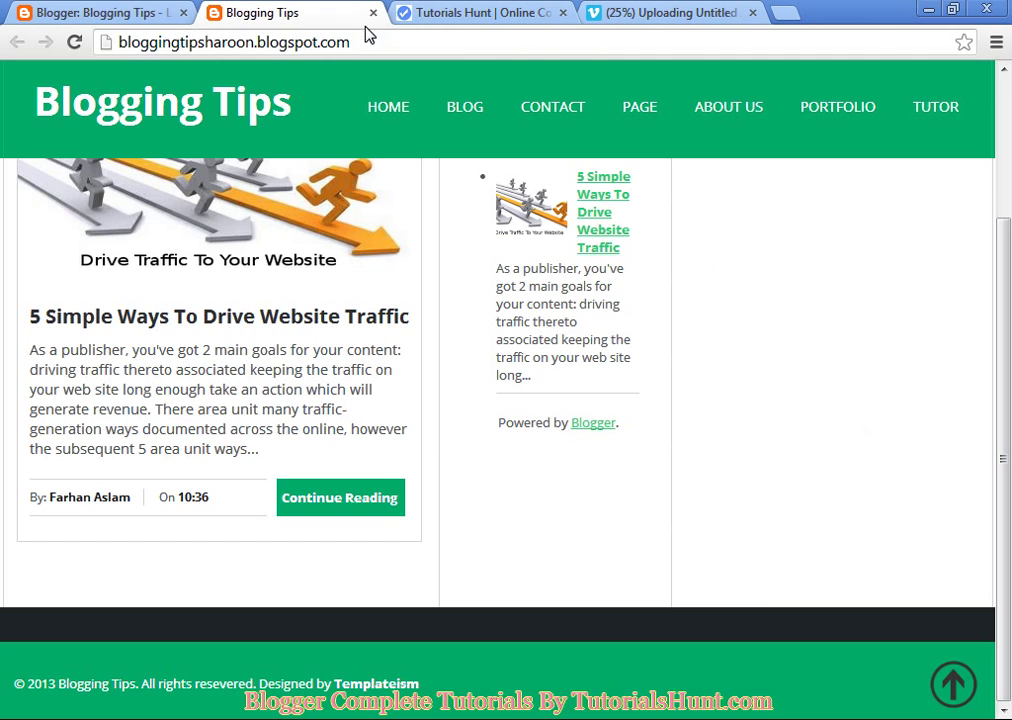
click(75, 12)
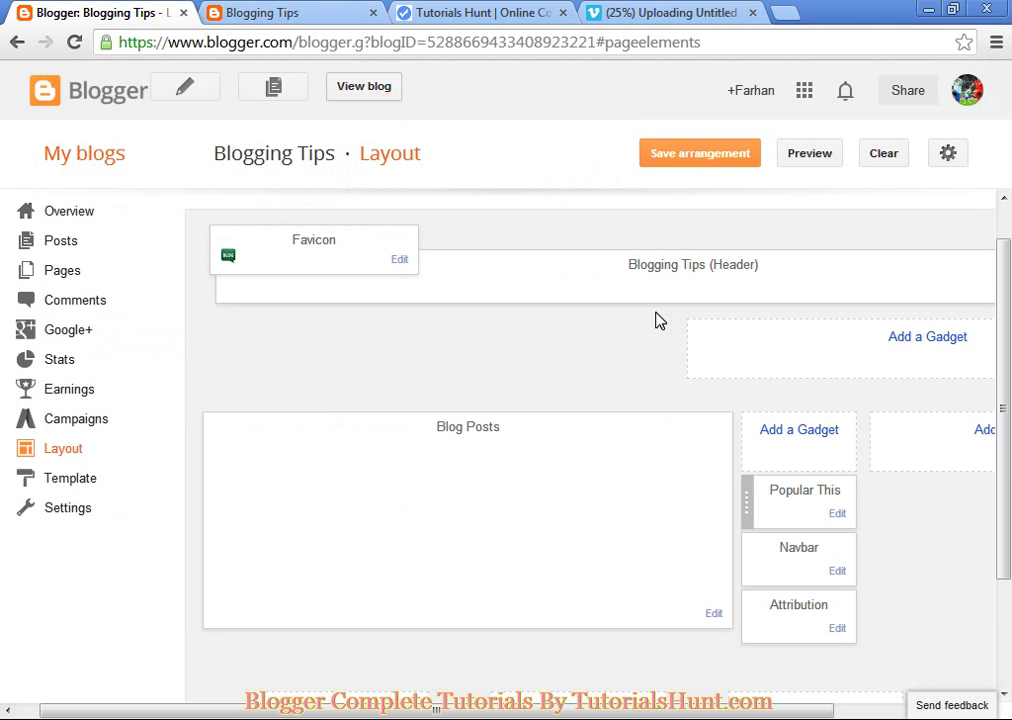
Step: Open the gadget list for the narrow sidebar column and examine the offered gadgets, including the Blog's stats description
click(799, 430)
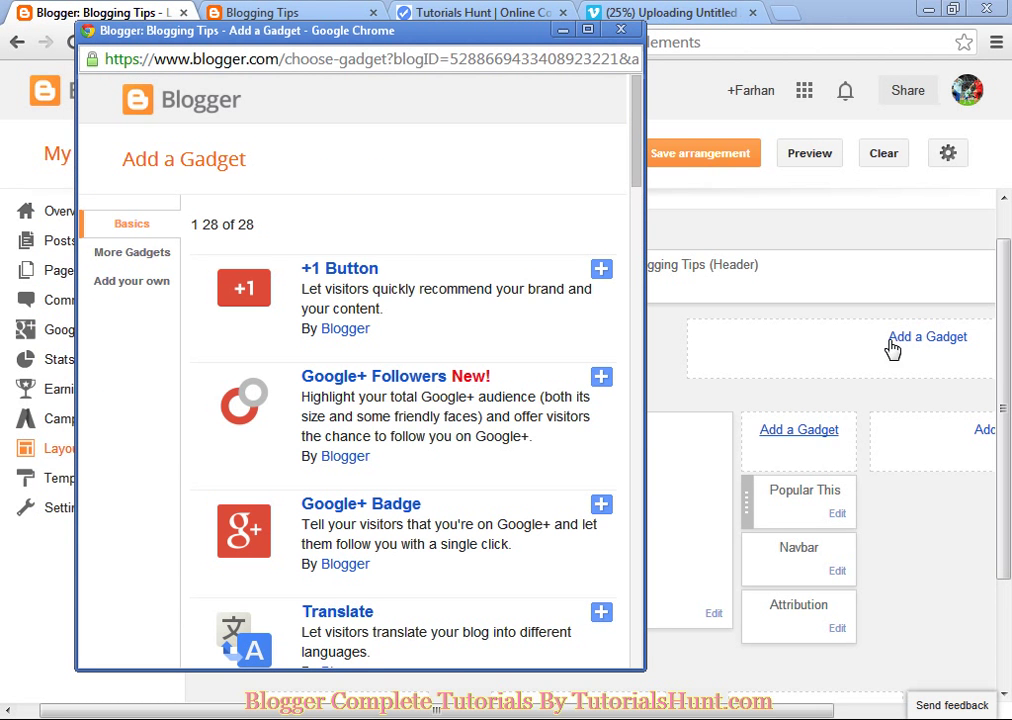
scroll(640, 193, down, 3)
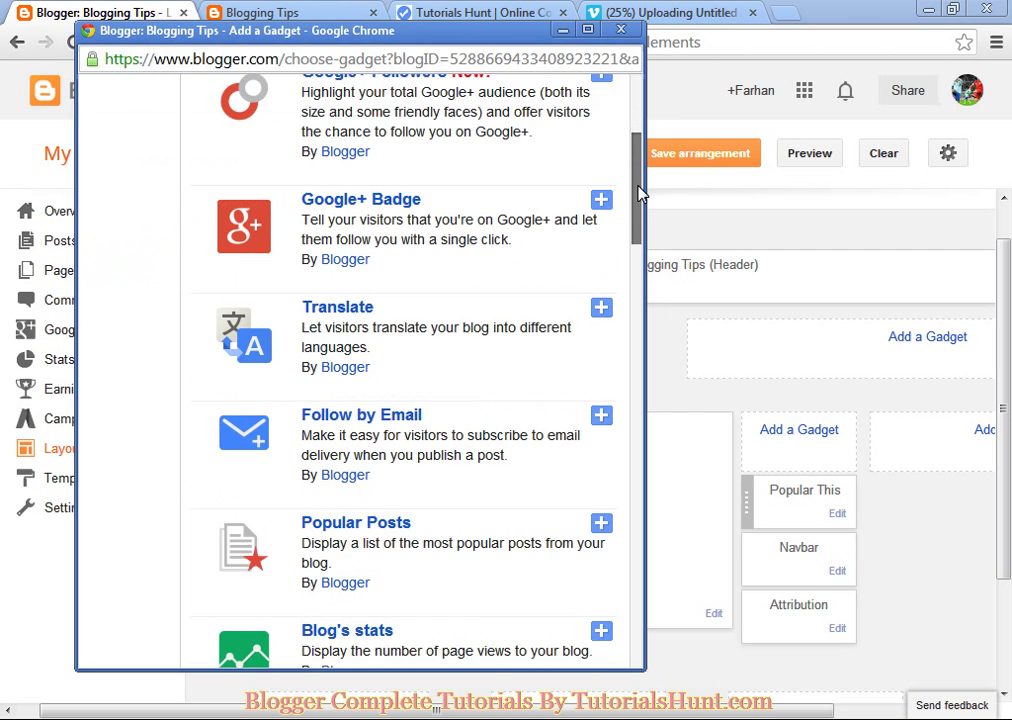
drag(640, 193, 639, 240)
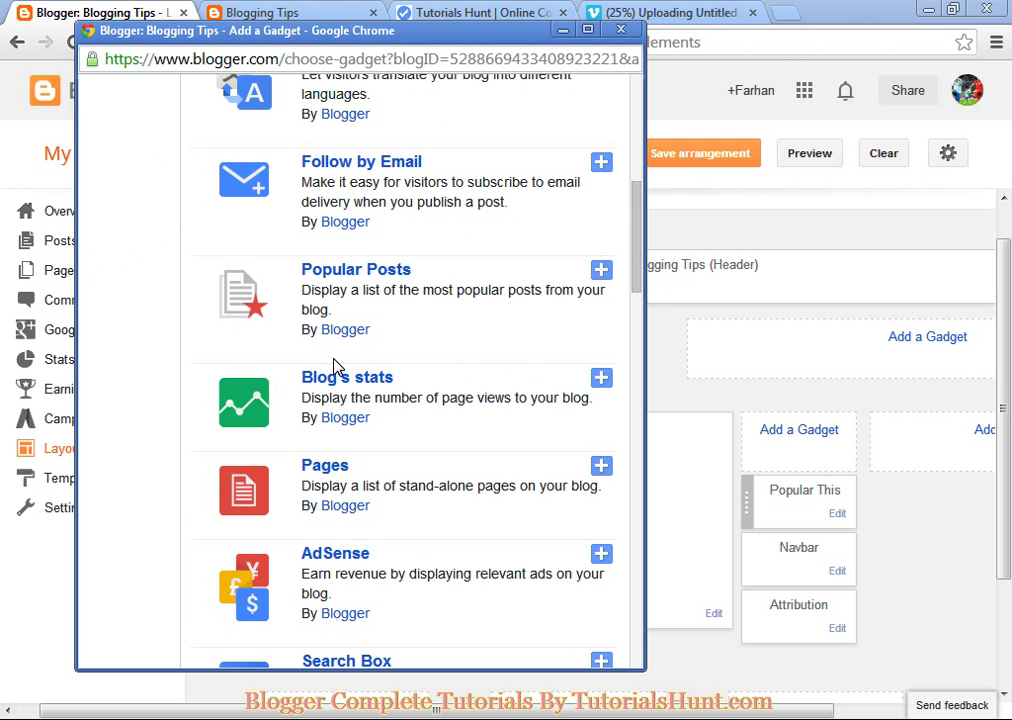
triple_click(358, 398)
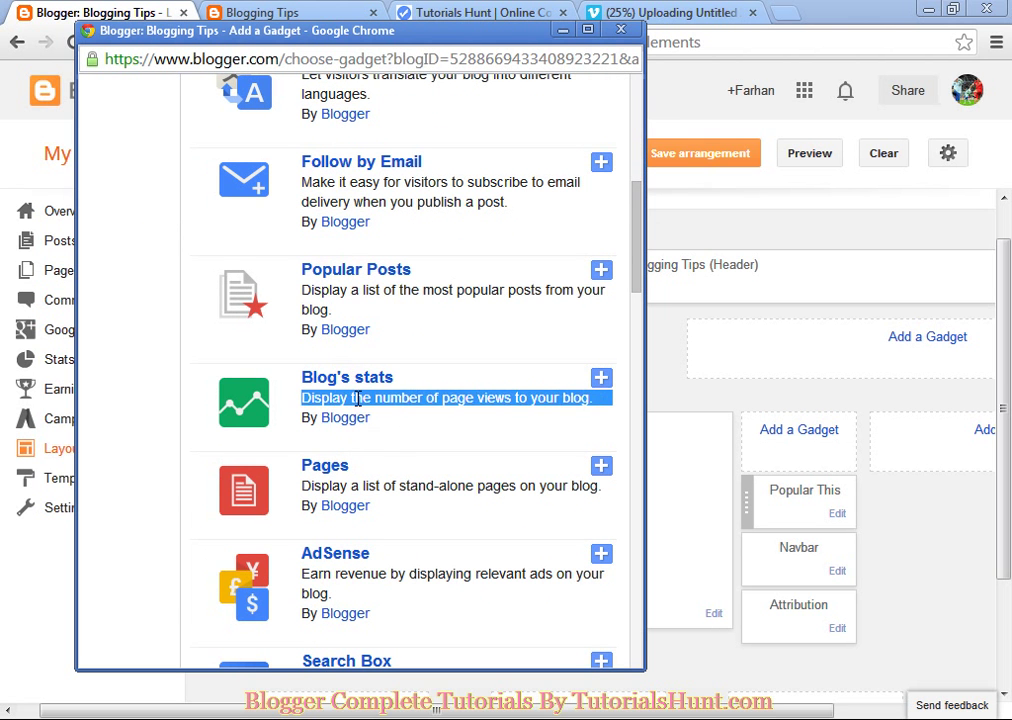
click(611, 321)
drag(640, 260, 643, 333)
Step: Examine the site search box on the live blog and return to the gadget list
click(300, 13)
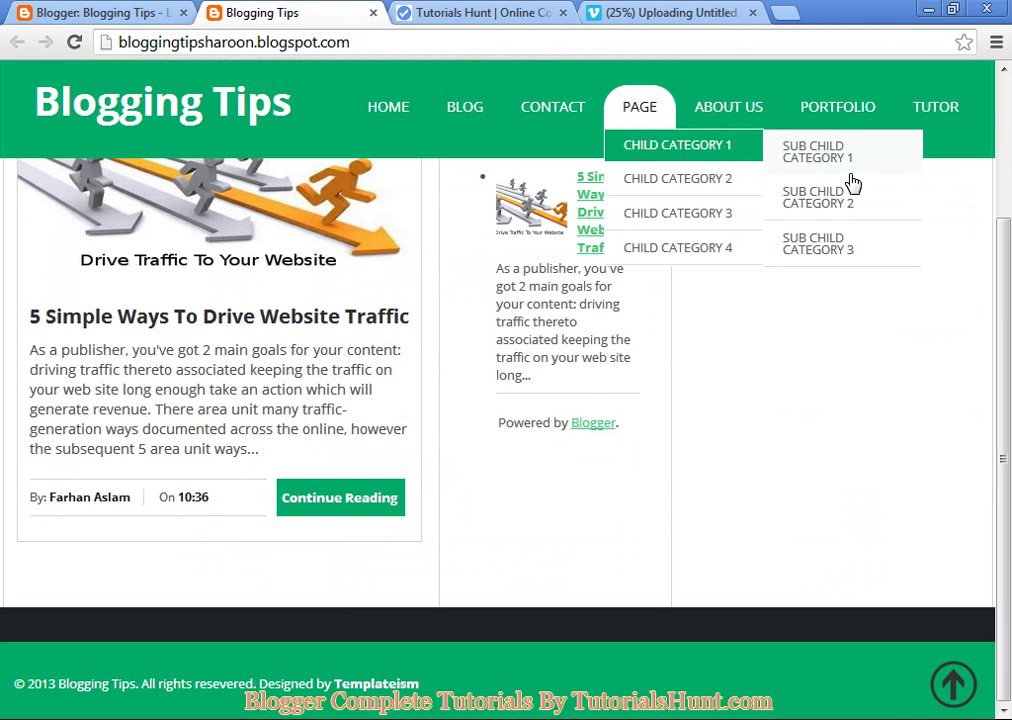
scroll(1001, 219, up, 5)
click(857, 192)
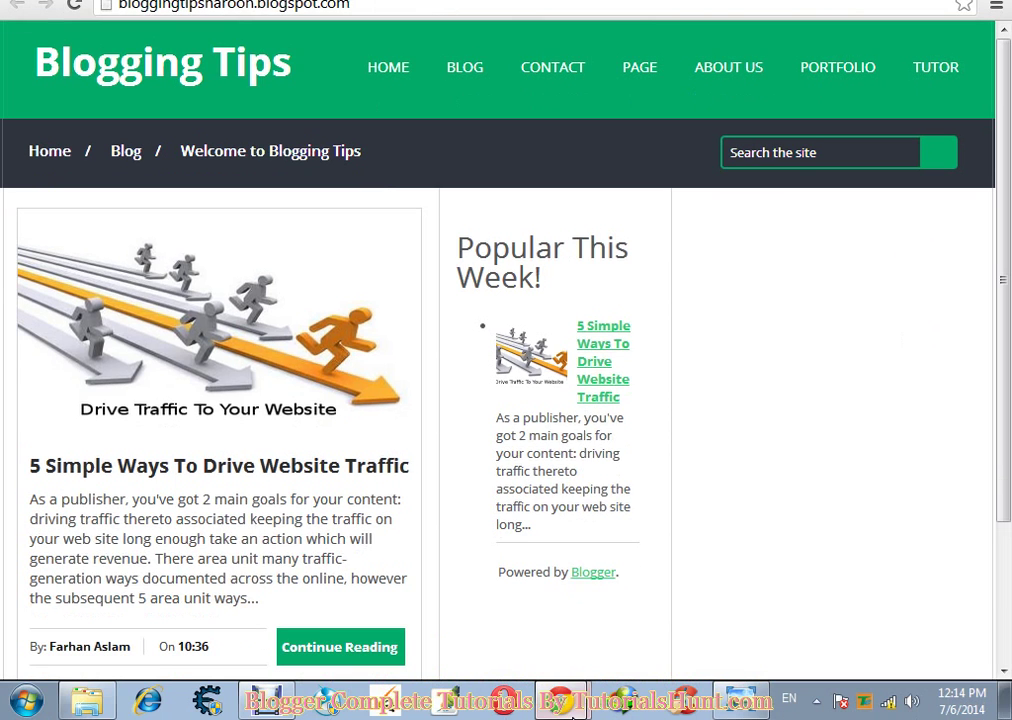
click(560, 700)
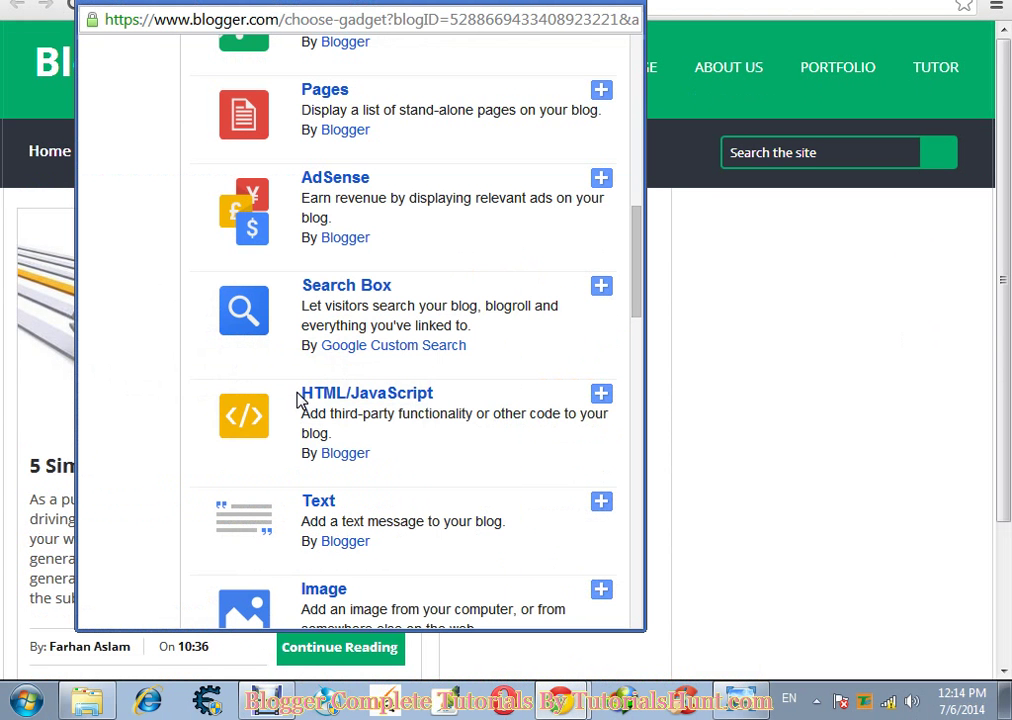
Step: Examine the HTML/JavaScript gadget entry, inspect the Image gadget's settings and go back to the gadget list
mouse_move(300, 400)
mouse_down()
mouse_move(390, 369)
mouse_move(465, 390)
mouse_move(472, 370)
mouse_move(483, 386)
mouse_move(305, 402)
mouse_move(303, 380)
mouse_move(305, 389)
mouse_up()
click(483, 390)
click(273, 420)
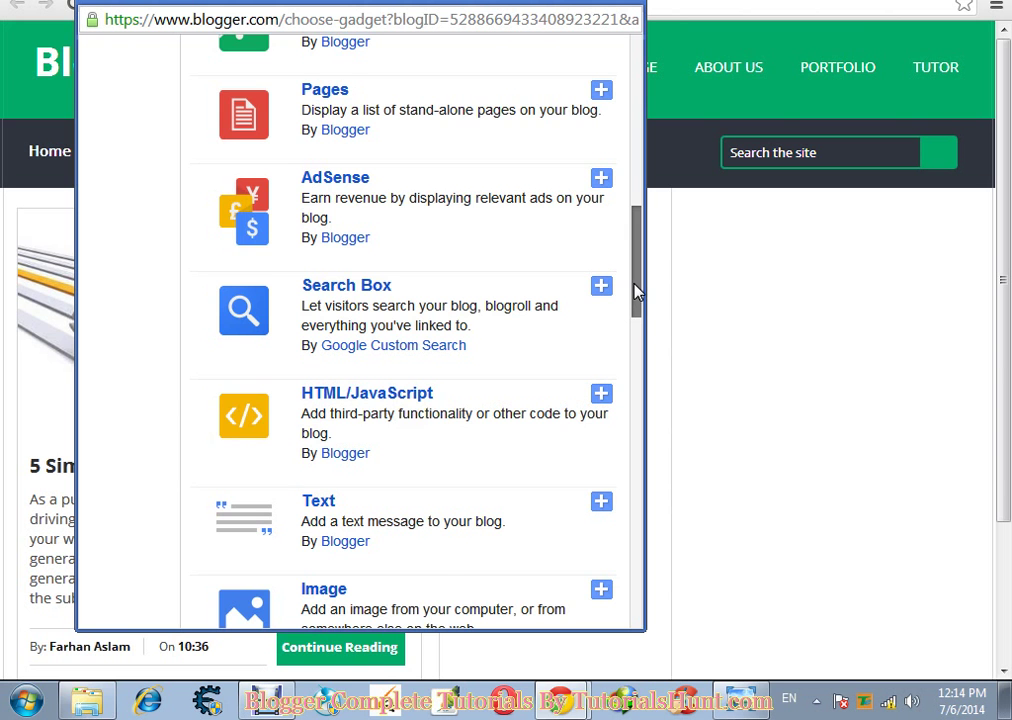
drag(637, 289, 655, 319)
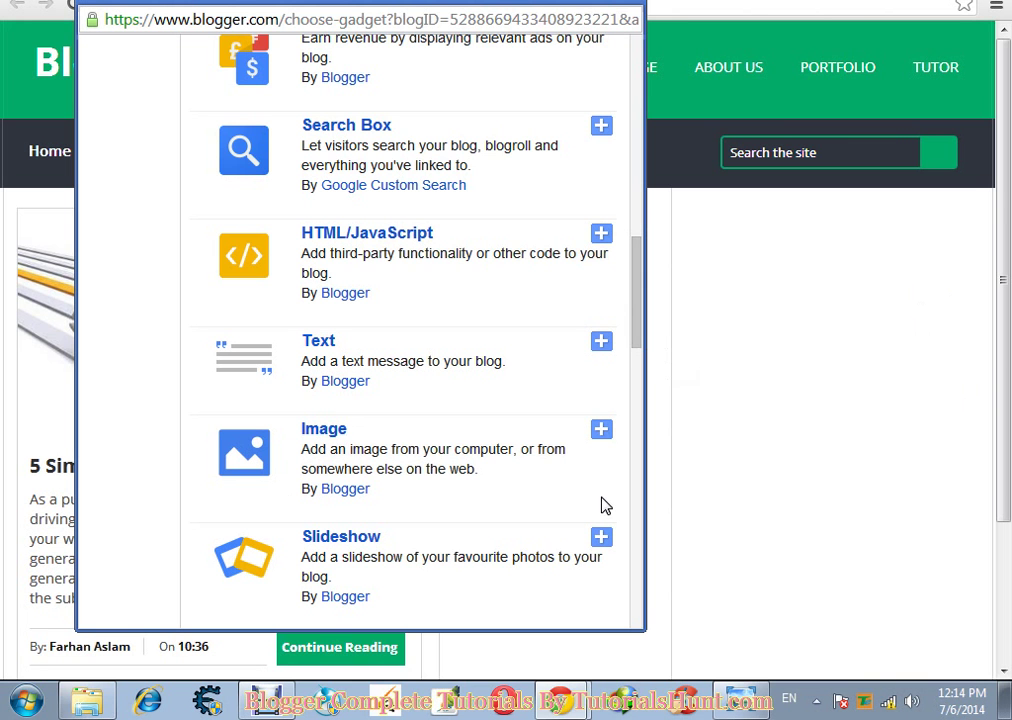
click(346, 437)
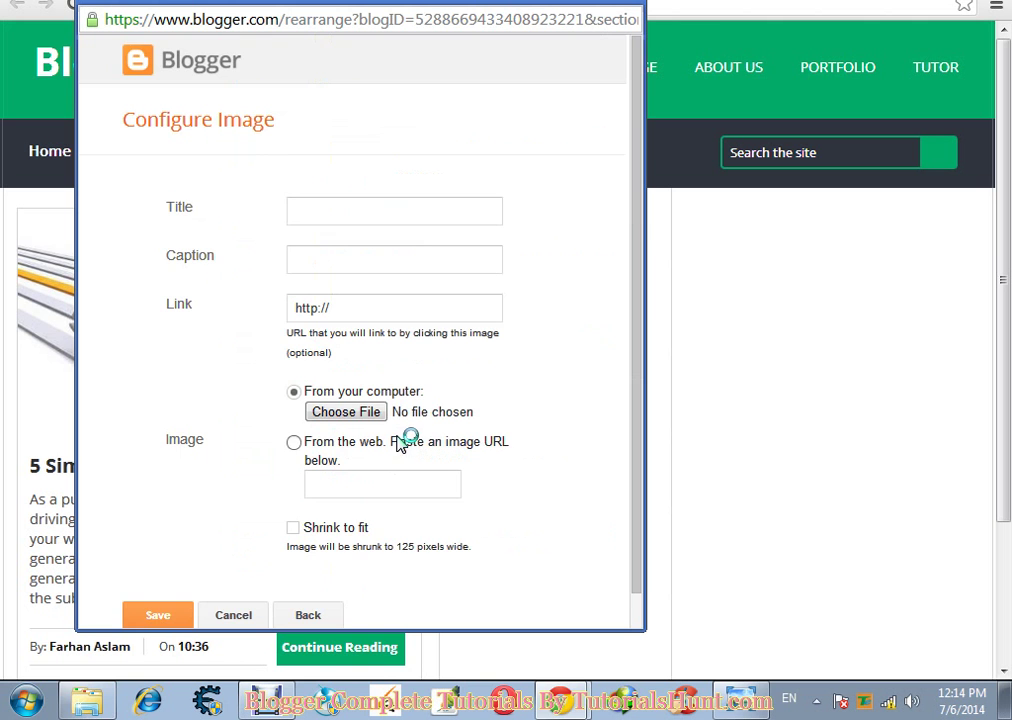
click(308, 617)
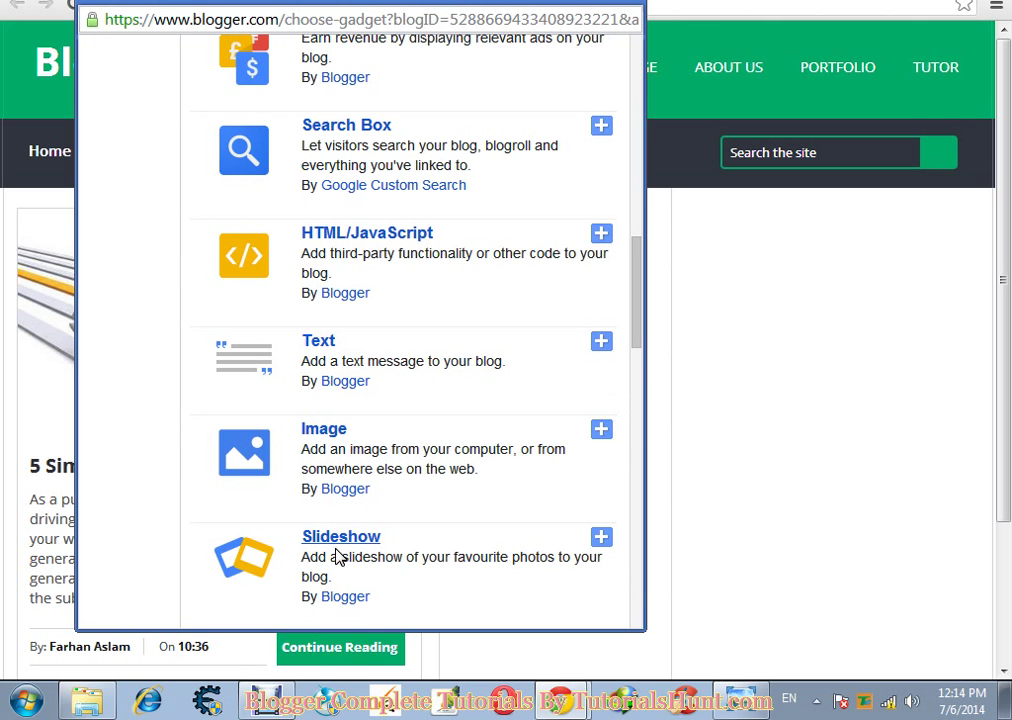
Step: Add a Poll gadget to the sidebar and enter the question "How Much You Liked Our Blog?"
drag(638, 345, 635, 420)
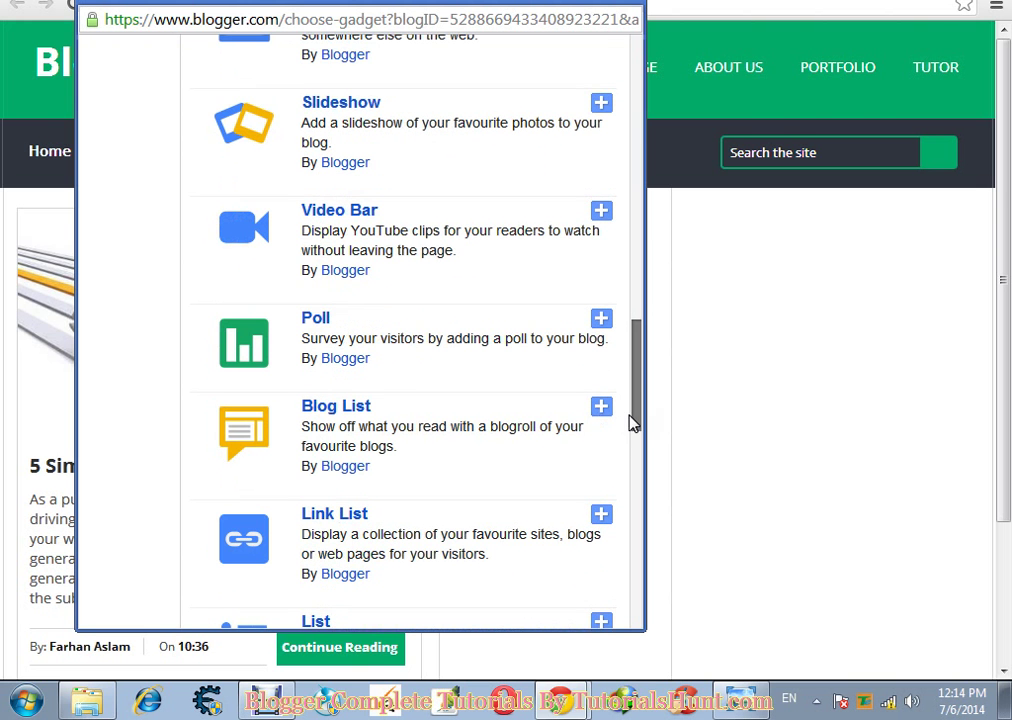
click(317, 324)
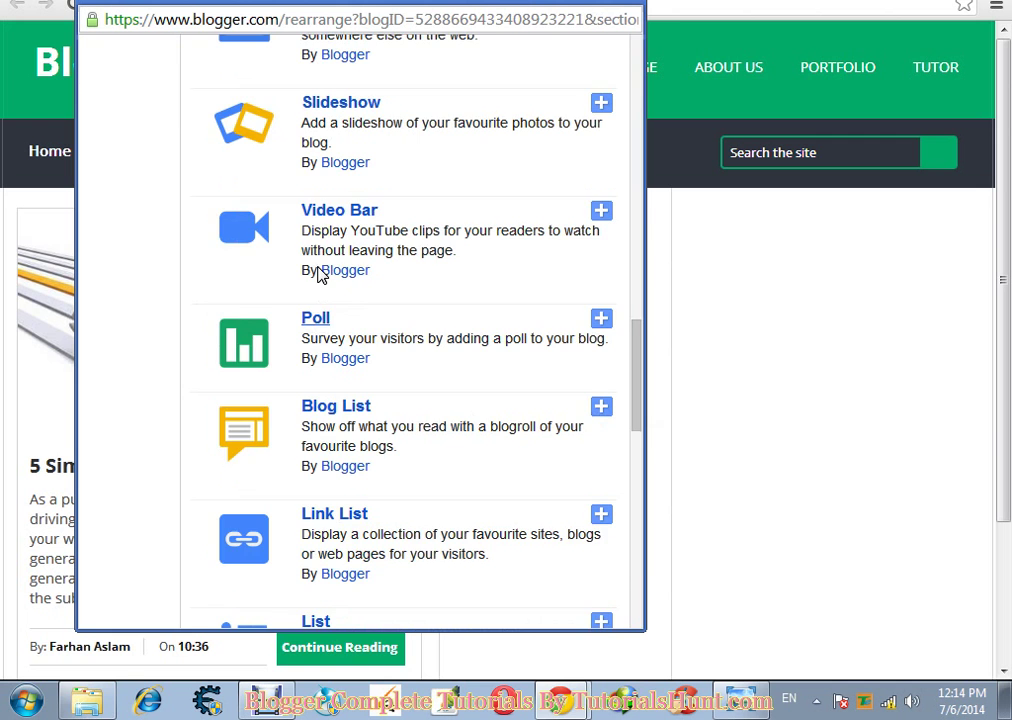
click(309, 206)
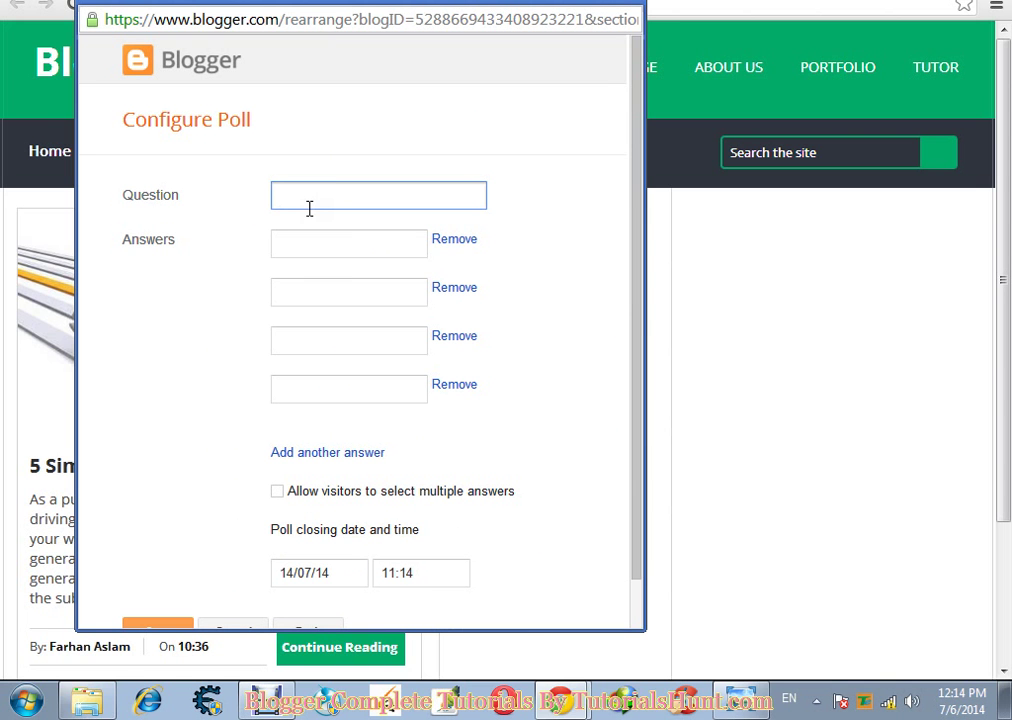
text(How Much)
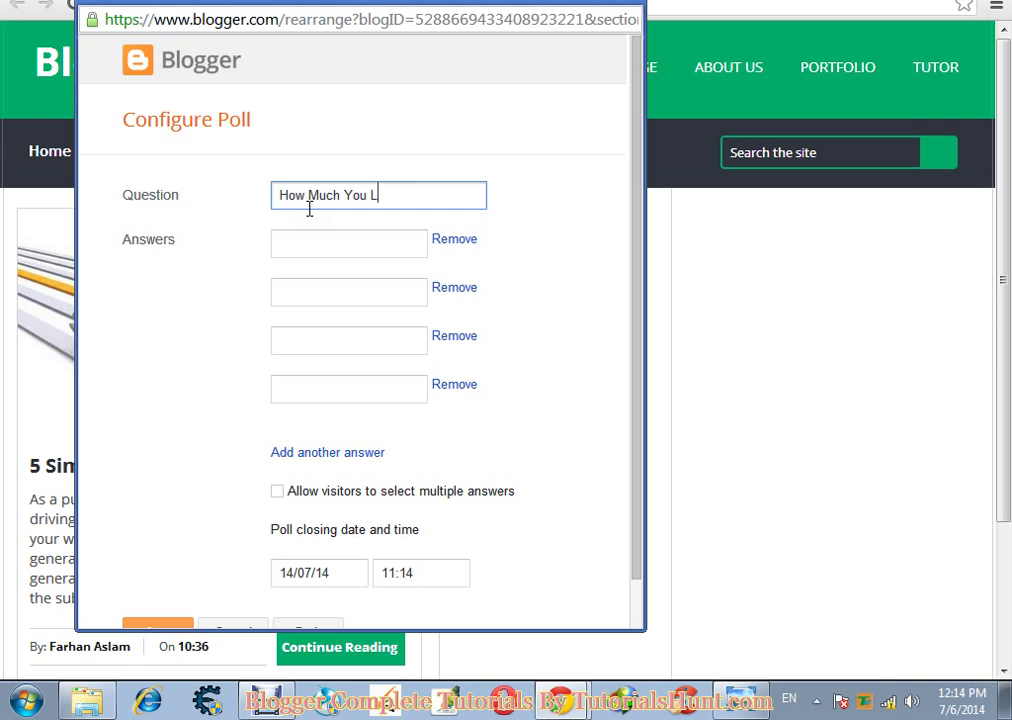
text(You Liked Our Blog?)
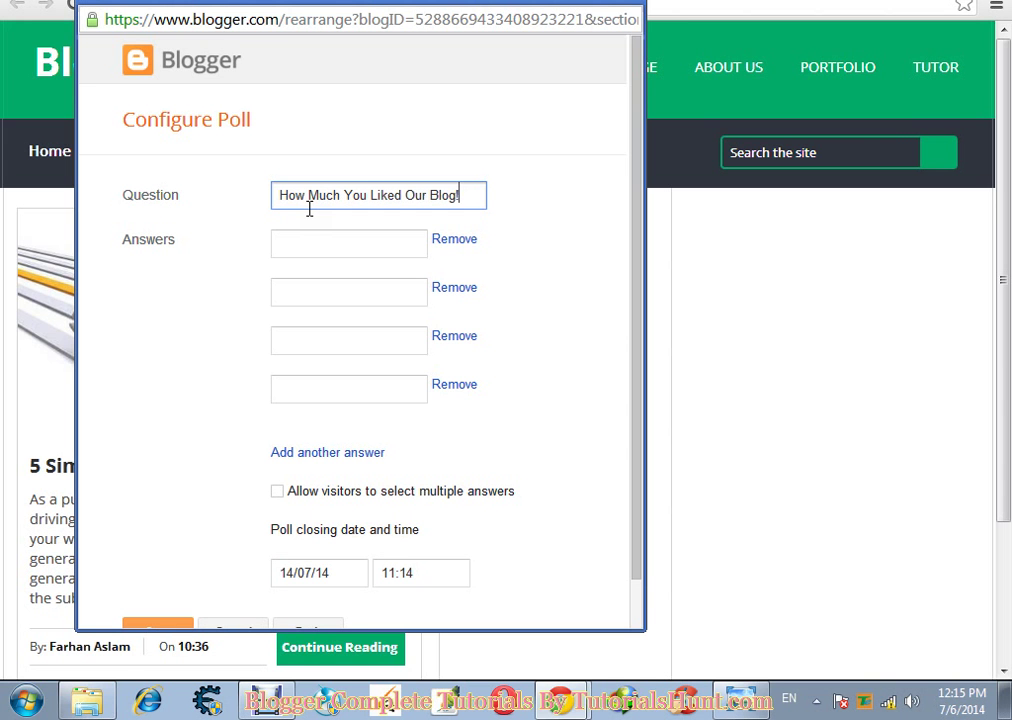
click(300, 254)
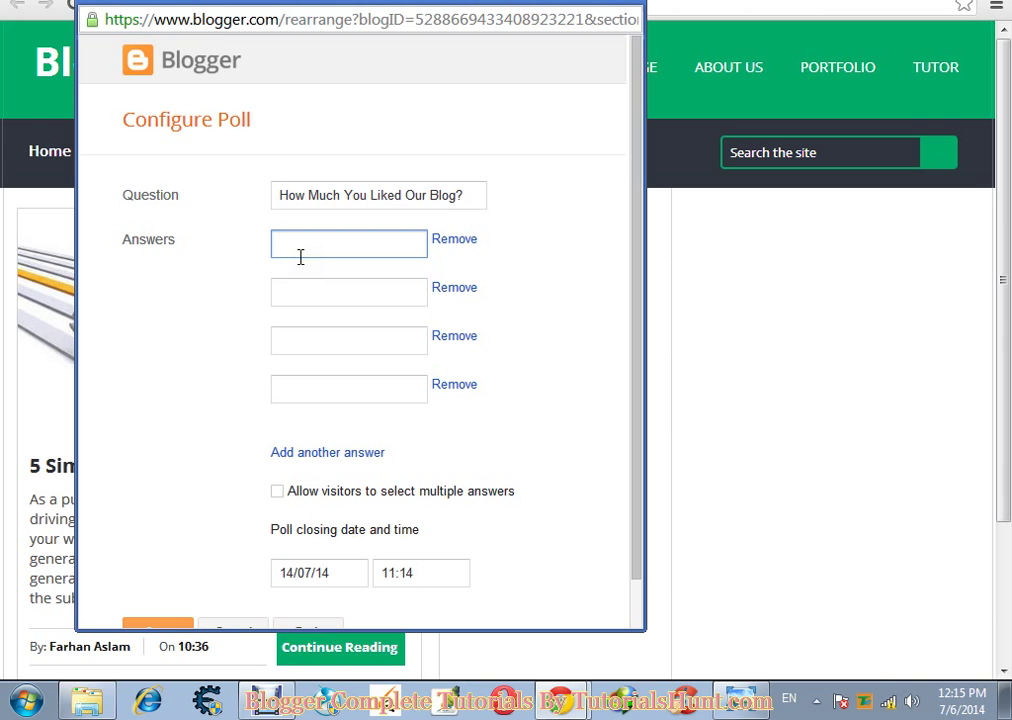
Step: Replace the poll question with "Which Thing You Liked Of Our Blog?"
drag(481, 195, 269, 207)
key(BackSpace)
text(Which Thing Yo)
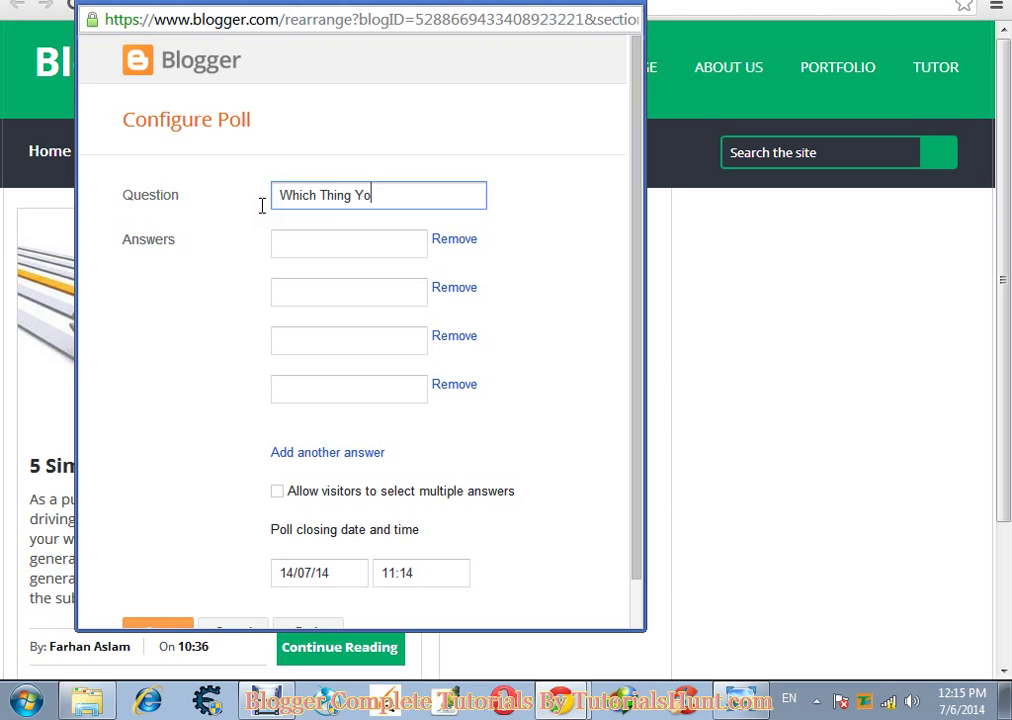
text(u Liked Of Our)
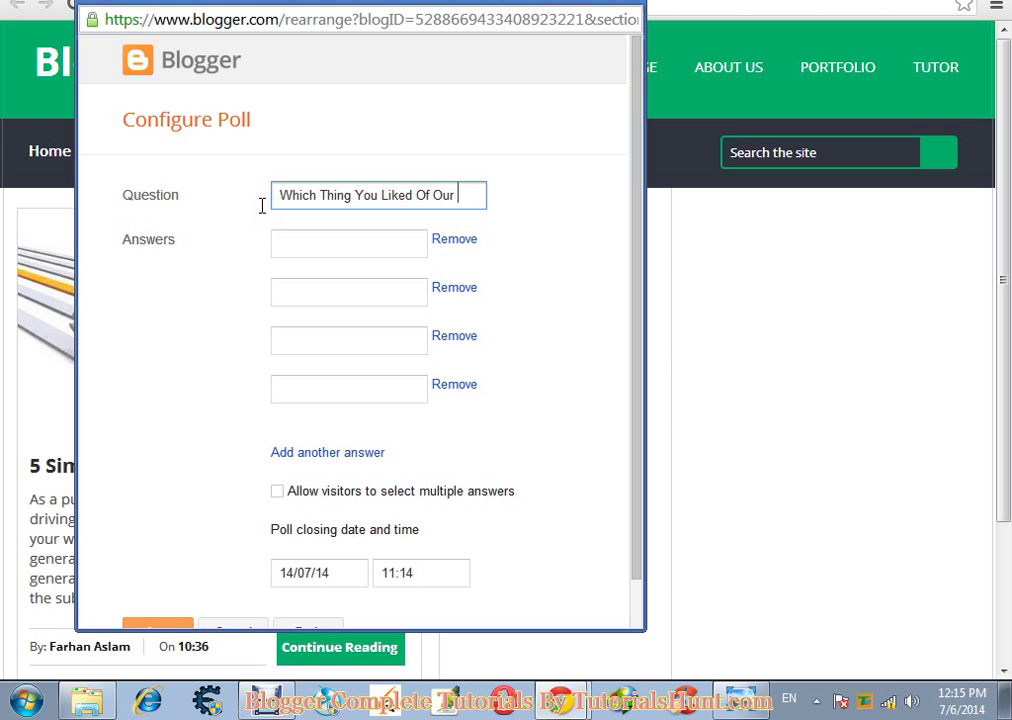
text( Blog?)
Step: Enter "Design" and "Content" as the first two answers of the poll
click(389, 242)
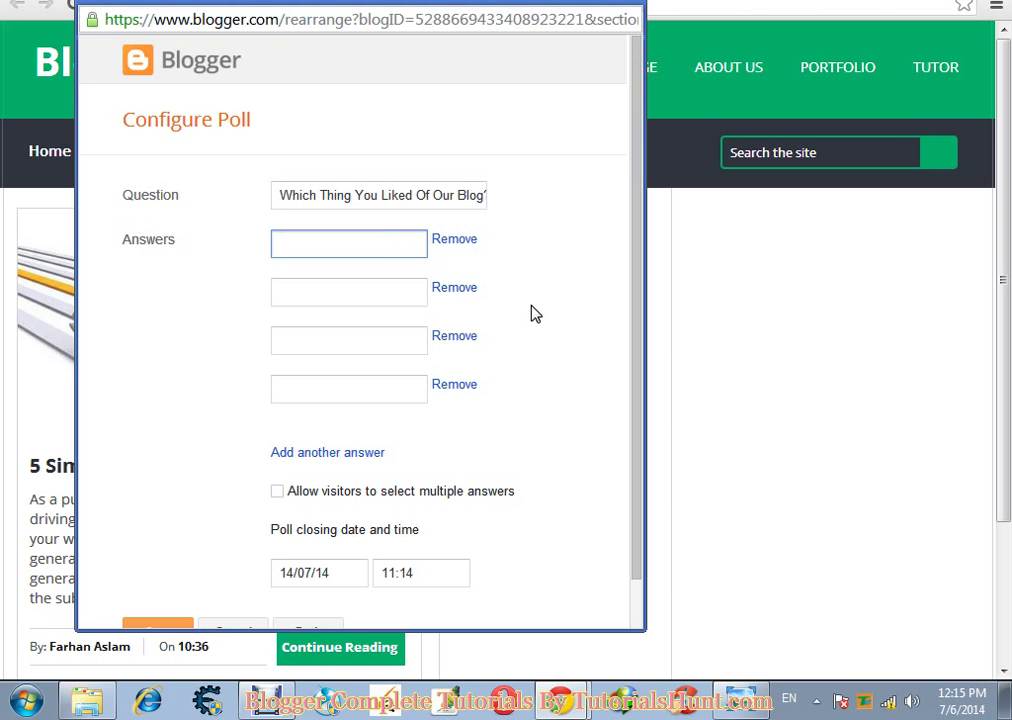
text(esign)
click(346, 296)
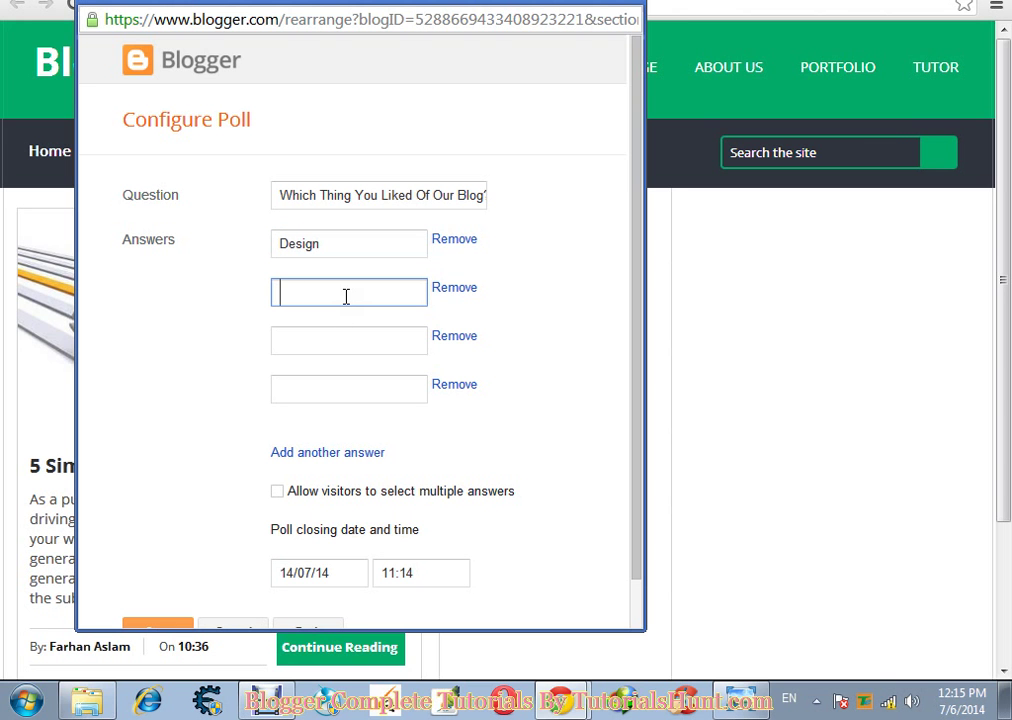
text(Content)
Step: Allow visitors to select multiple answers in the poll
click(278, 493)
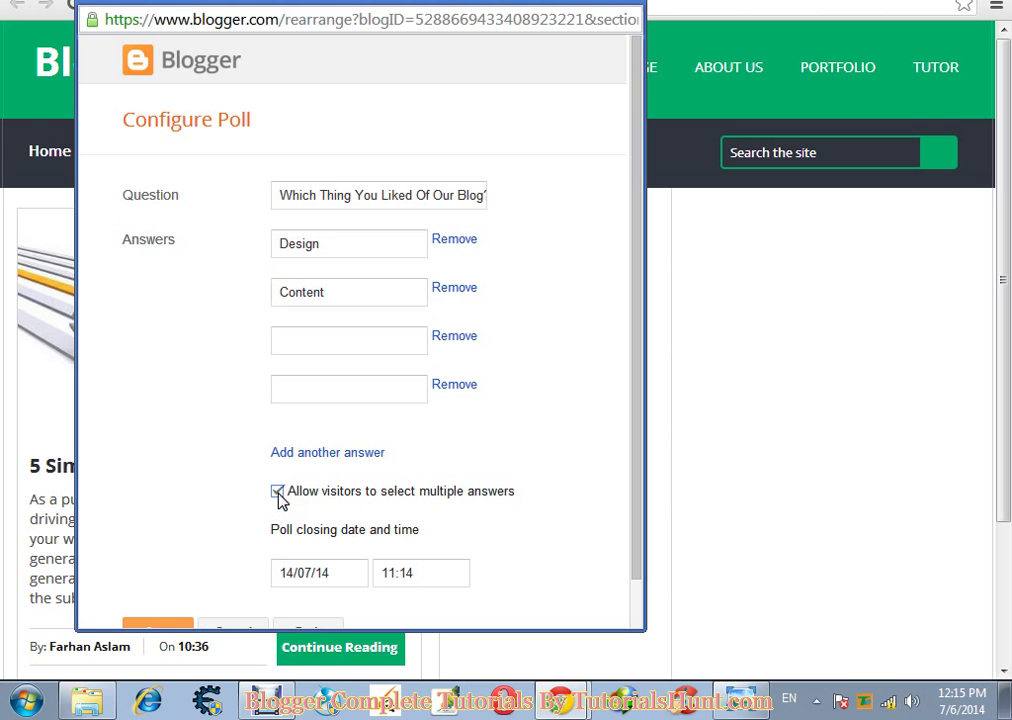
click(444, 501)
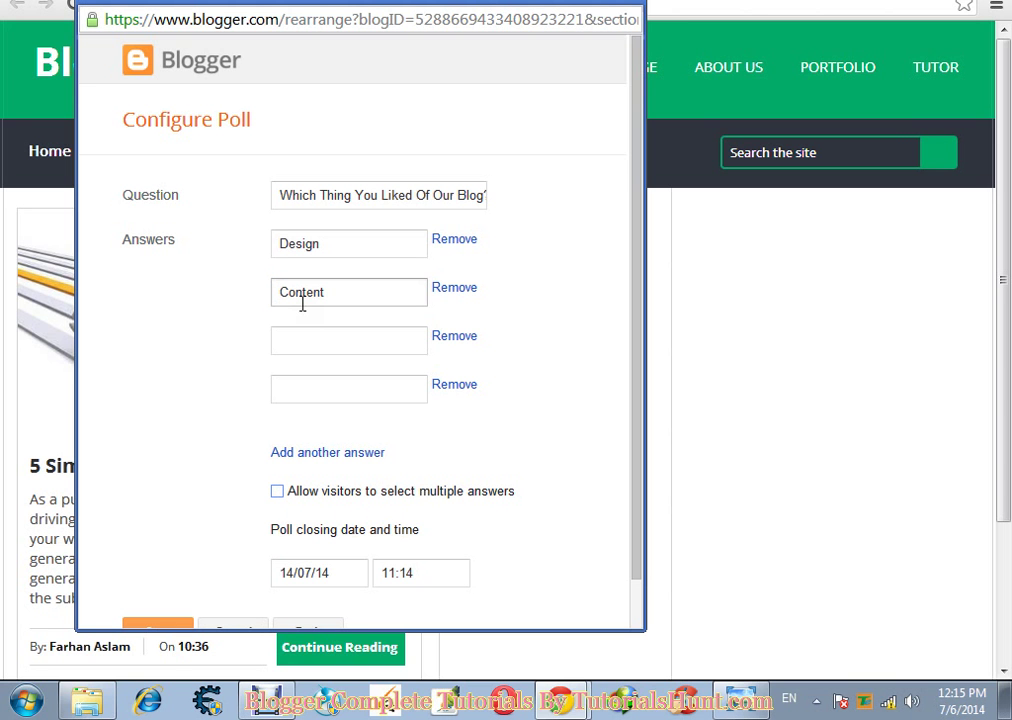
click(277, 491)
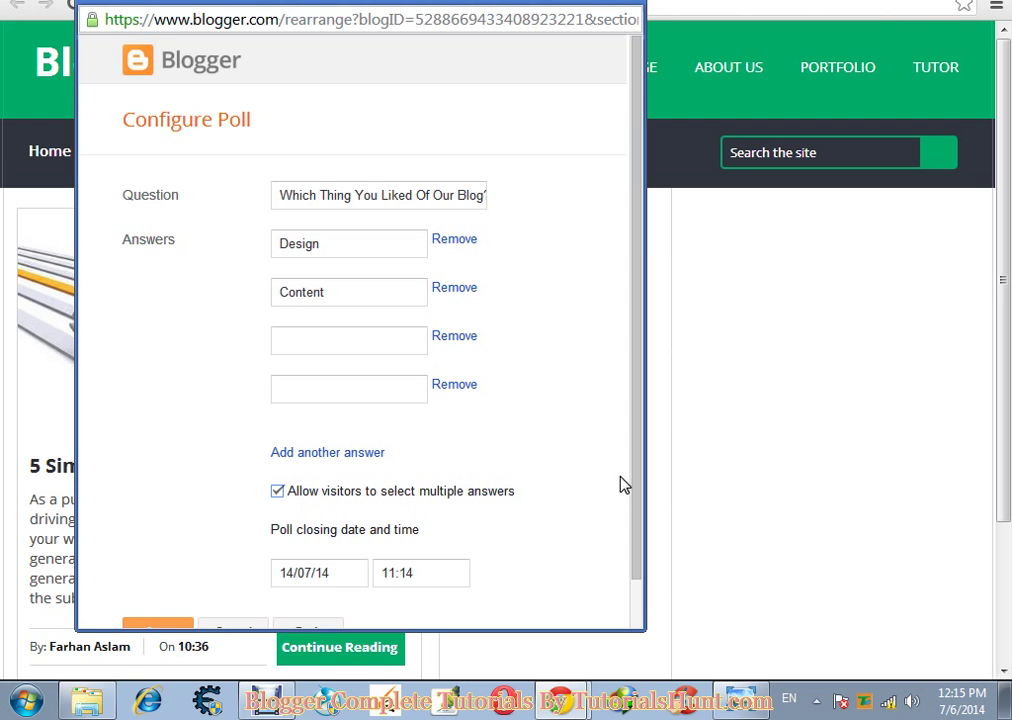
Step: Save the Poll gadget and the blog's layout arrangement
drag(635, 486, 635, 517)
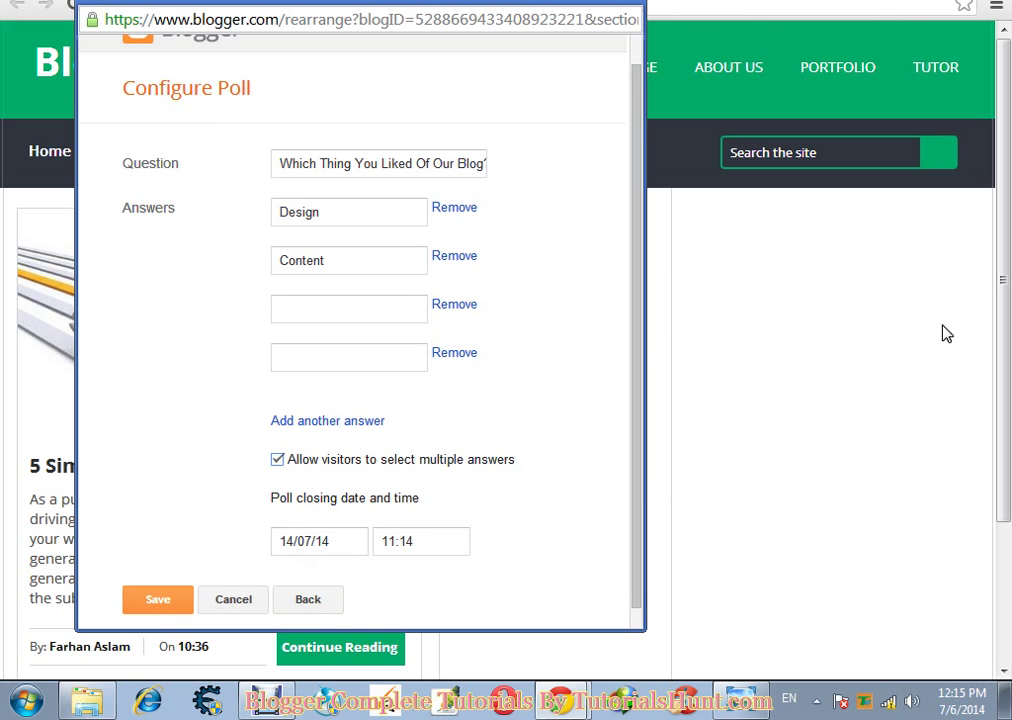
click(150, 612)
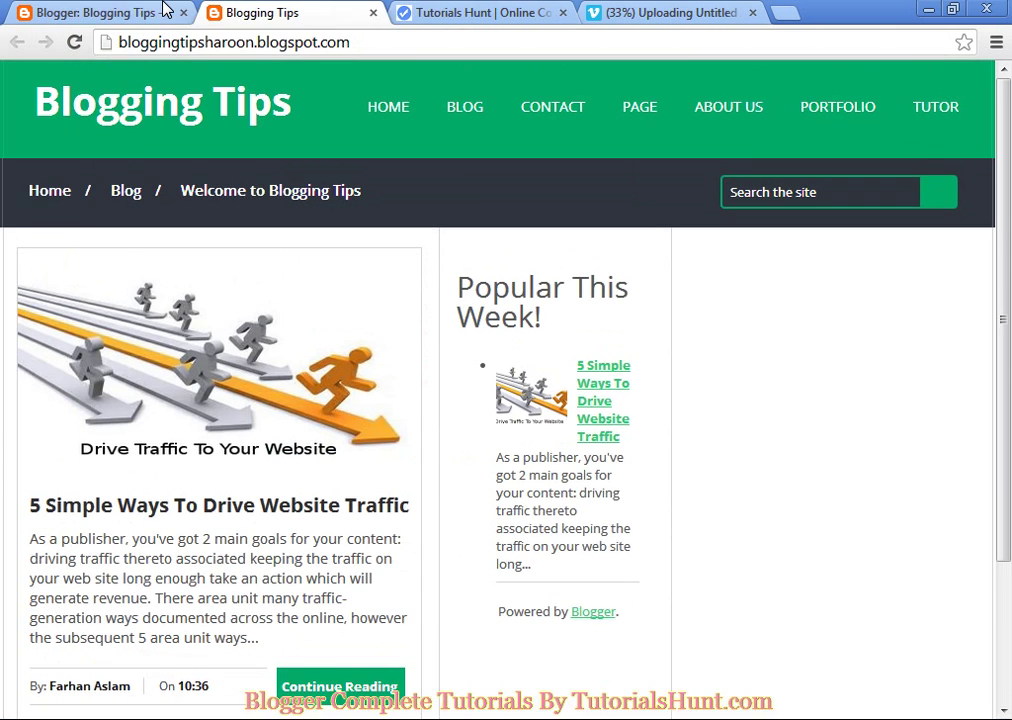
click(163, 10)
click(714, 160)
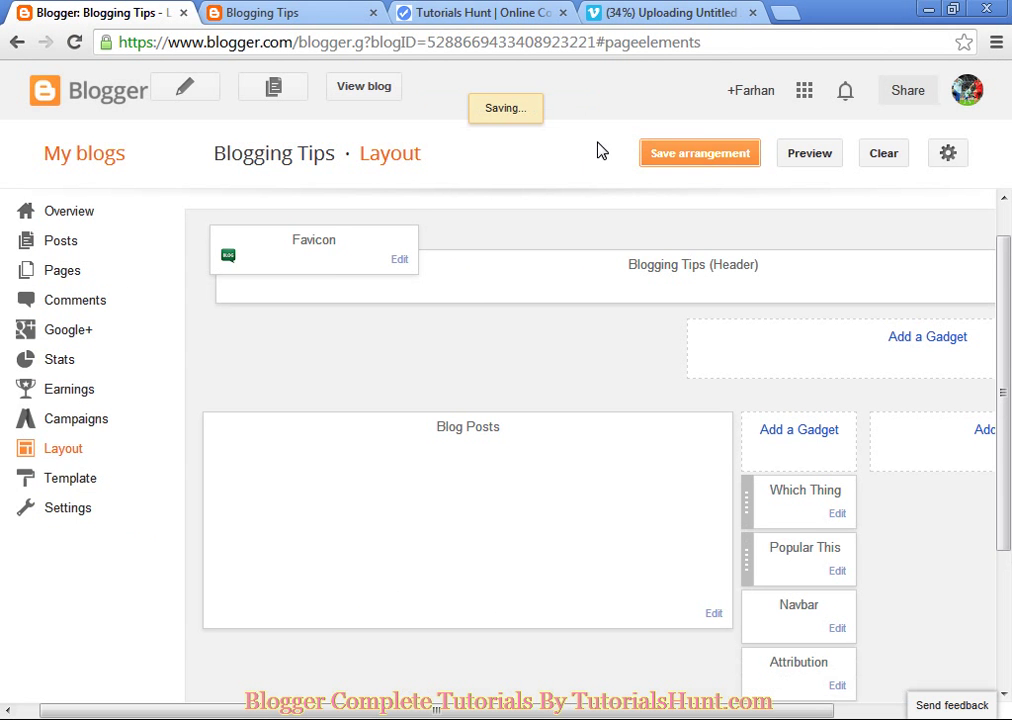
Step: View the live blog in place of its old tab, examine its sidebar and open the post "5 Simple Ways To Drive Website Traffic" from the popular list
click(356, 92)
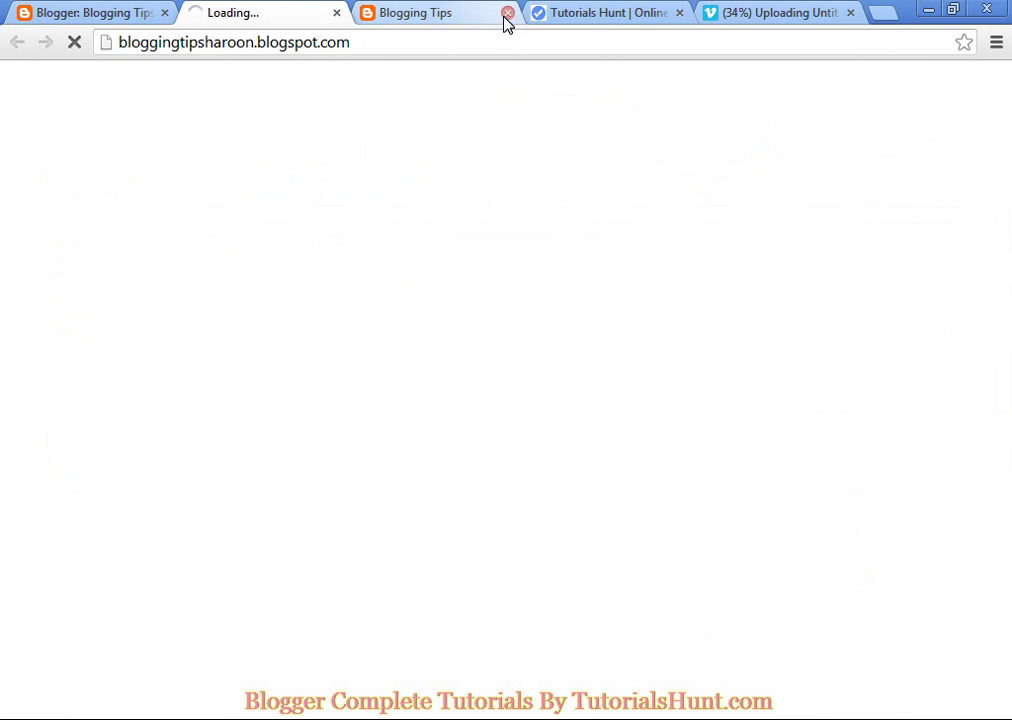
click(503, 12)
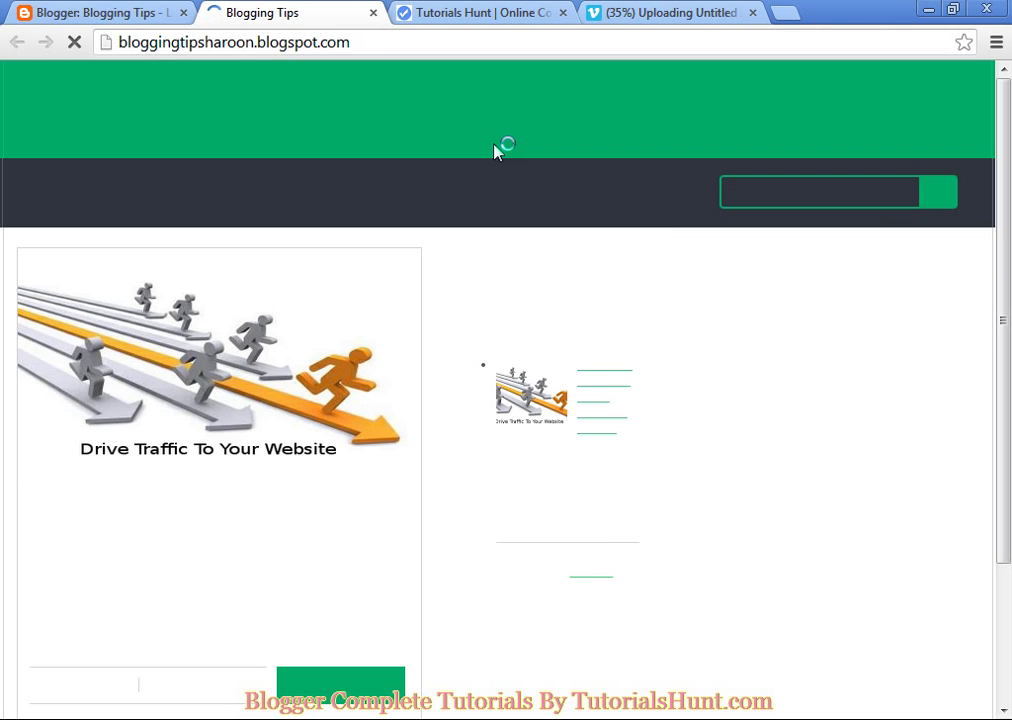
mouse_move(578, 107)
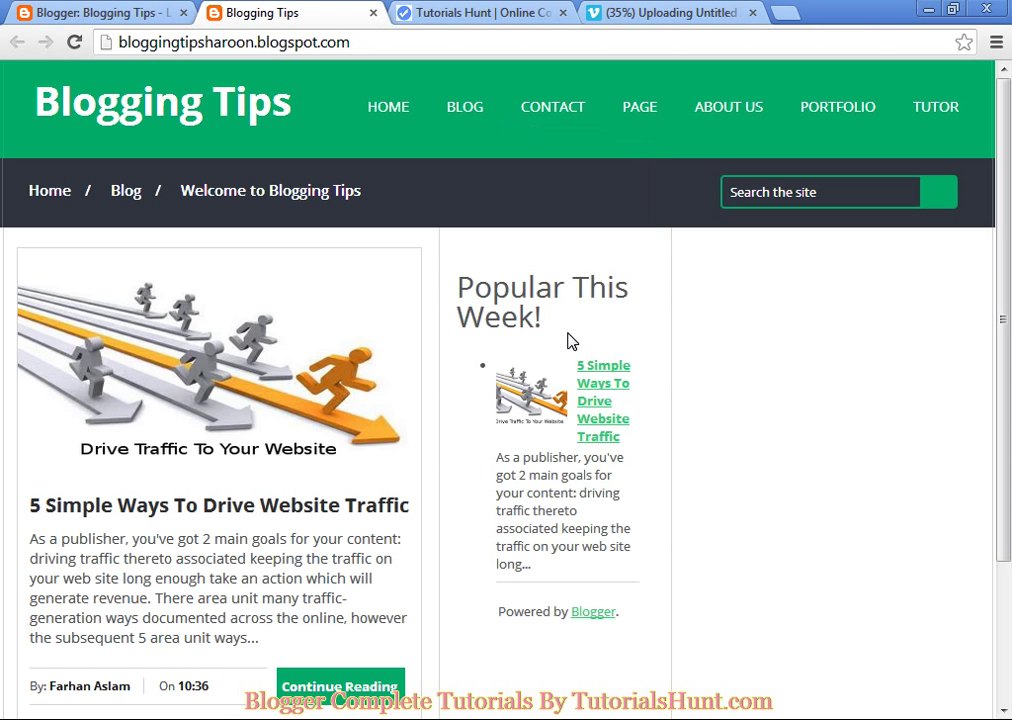
drag(1003, 345, 1008, 490)
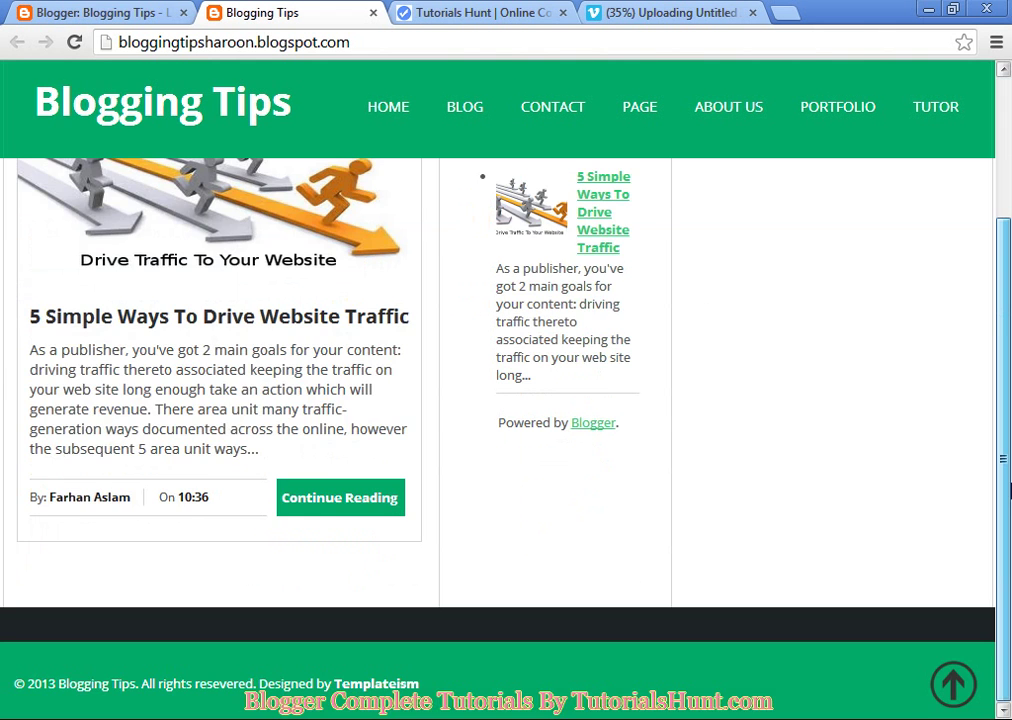
scroll(1008, 490, up, 2)
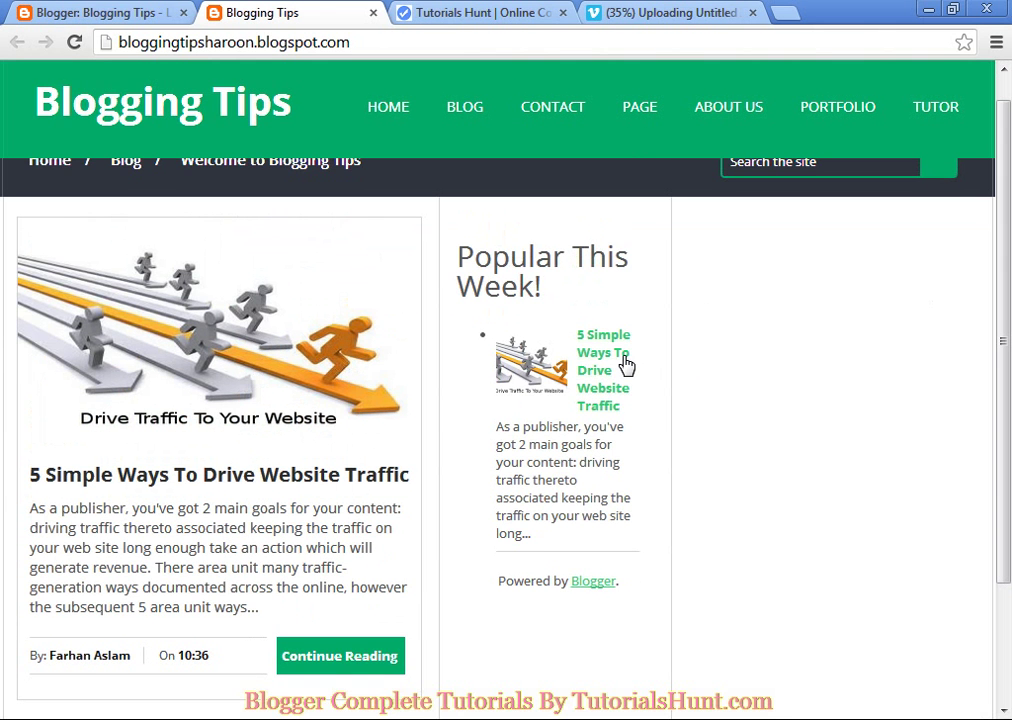
click(626, 363)
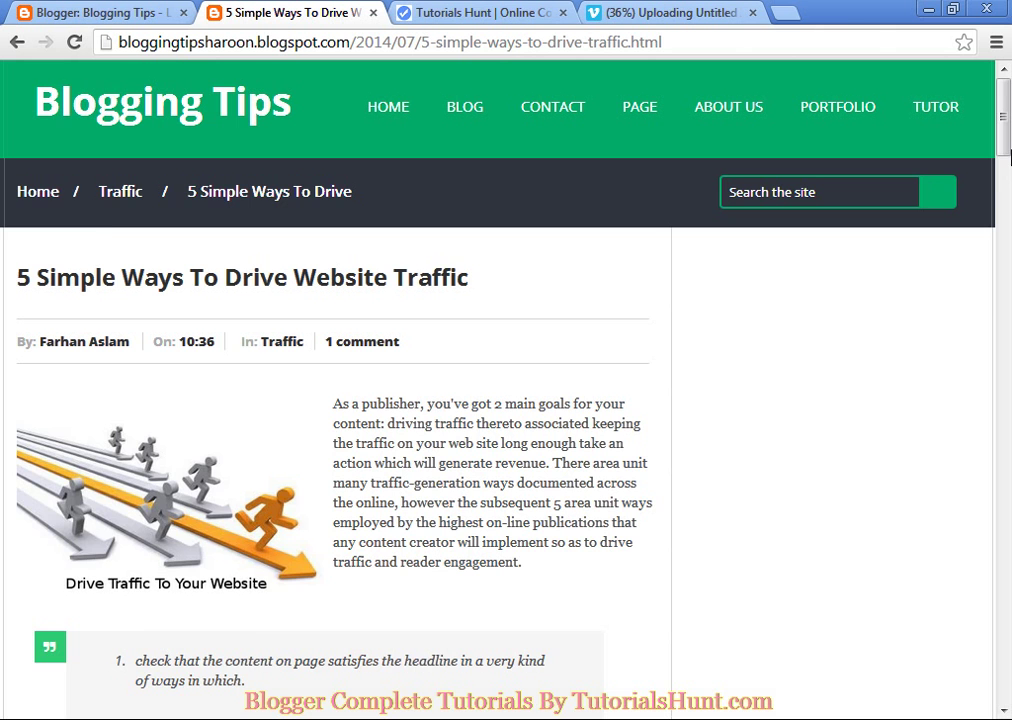
mouse_move(1008, 155)
mouse_down()
mouse_move(1008, 508)
mouse_move(1008, 160)
mouse_up()
Step: Return to the Blogger layout and move the Popular This Week! gadget into the wider outer sidebar column
key(ctrl+shift+Tab)
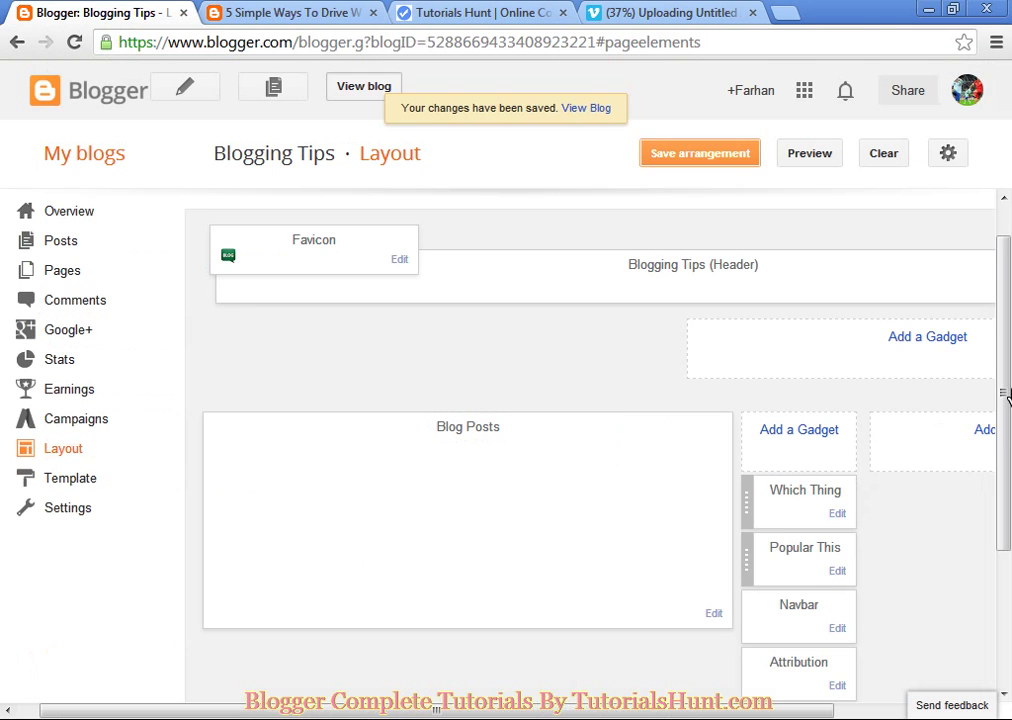
scroll(806, 547, down, 1)
drag(806, 547, 940, 462)
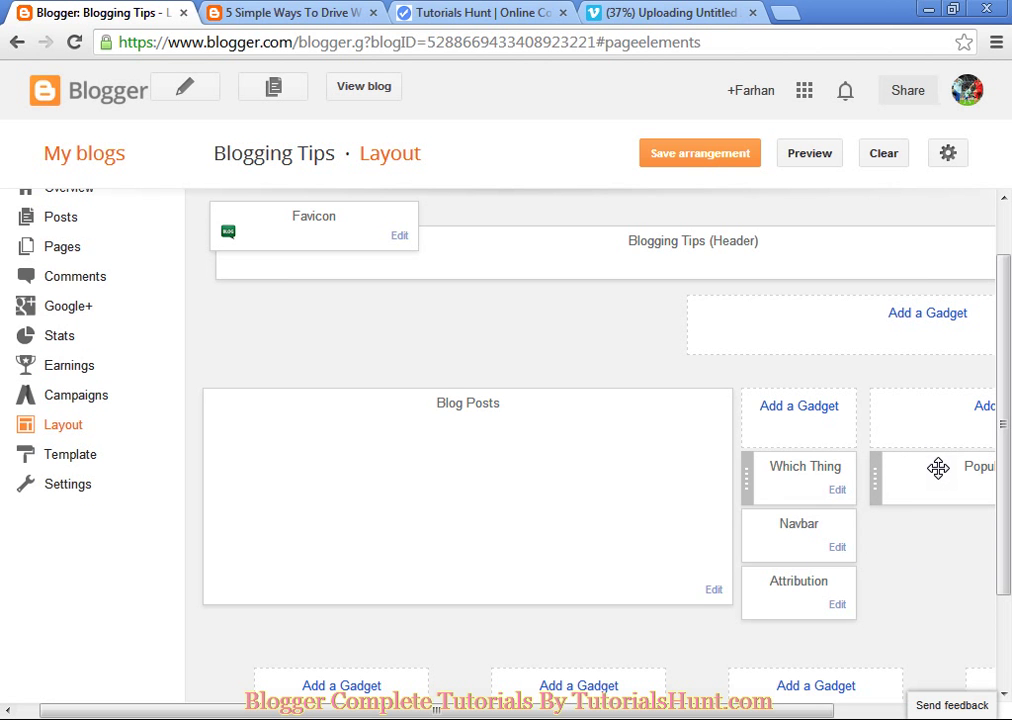
Step: Try the Popular This Week! gadget in the narrow inner sidebar column, compare with the live post, and move it back to the outer column
drag(939, 469, 880, 515)
click(292, 13)
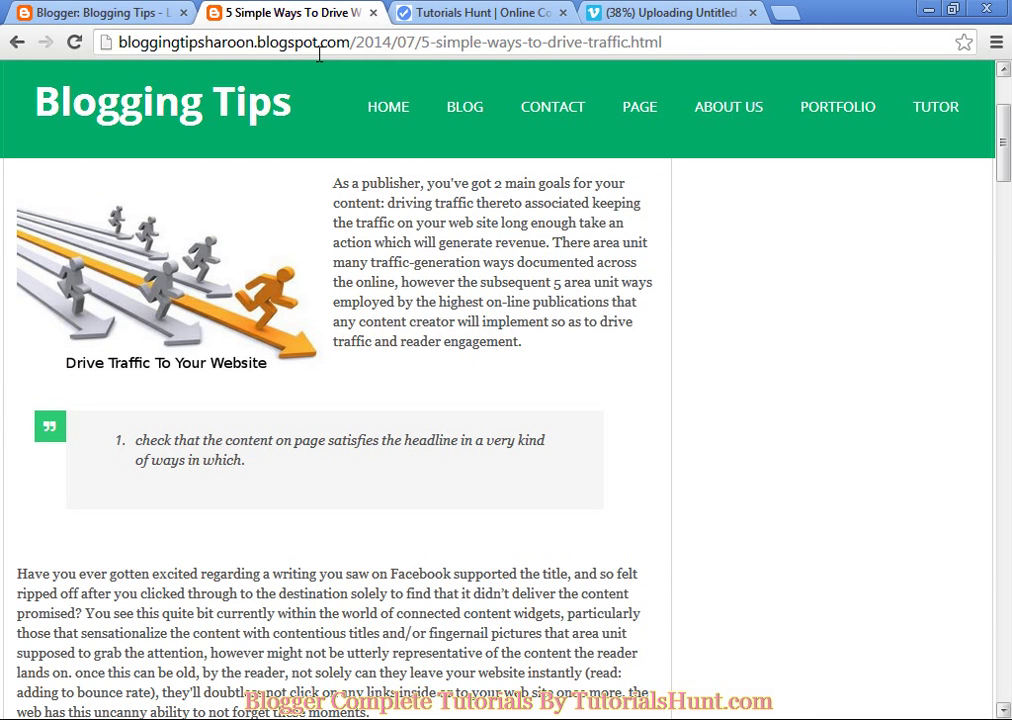
click(160, 12)
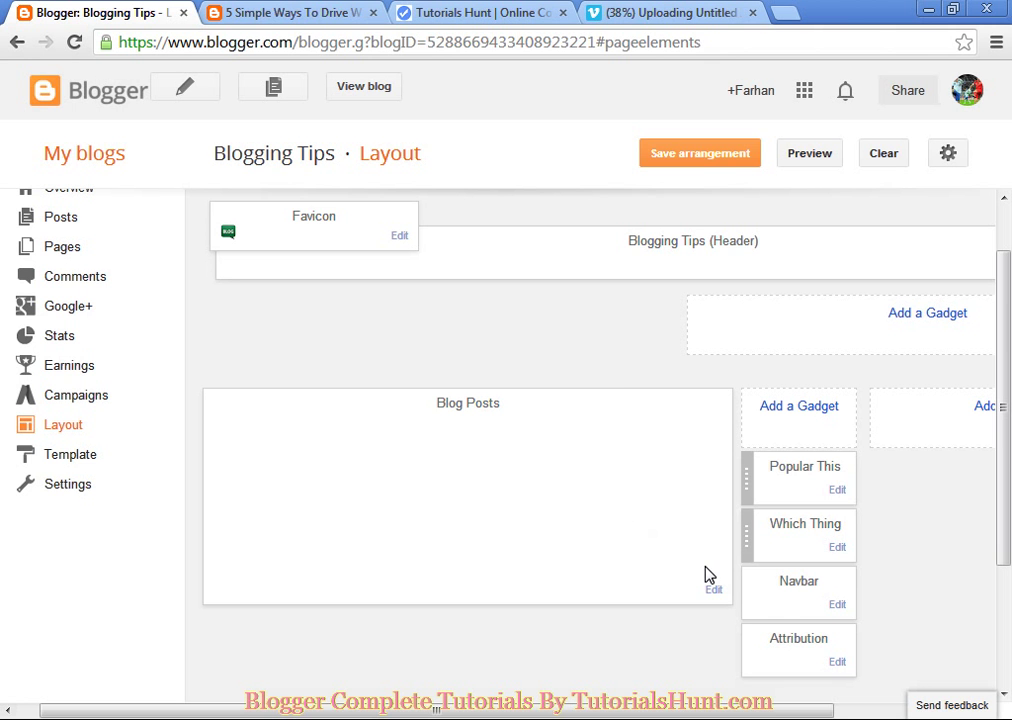
click(213, 10)
scroll(1006, 137, up, 1)
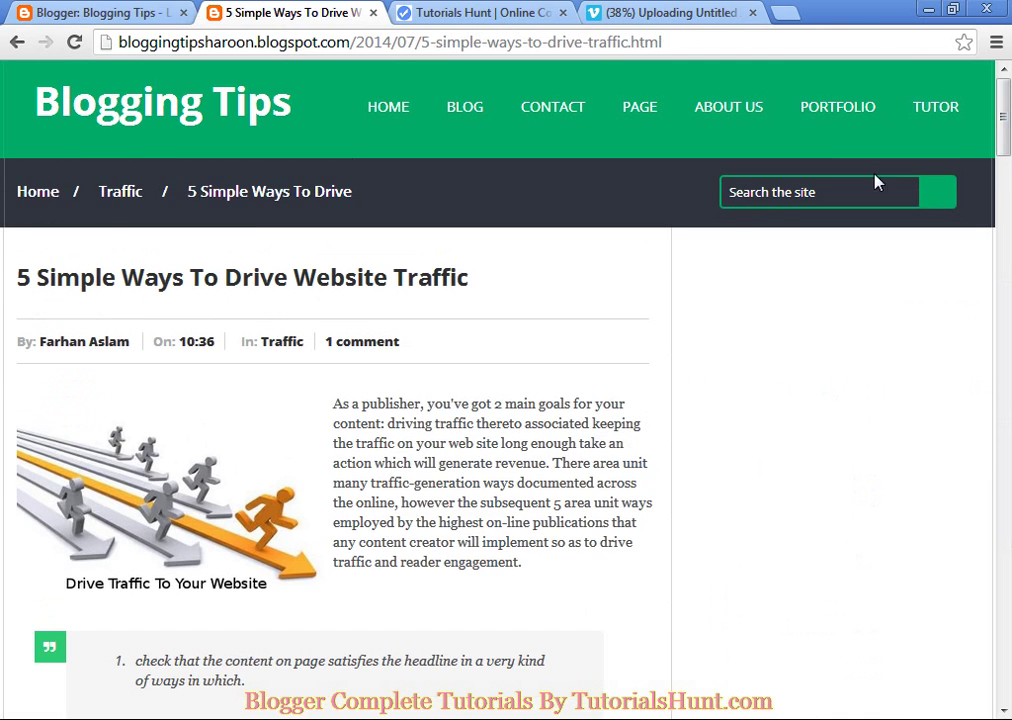
click(190, 10)
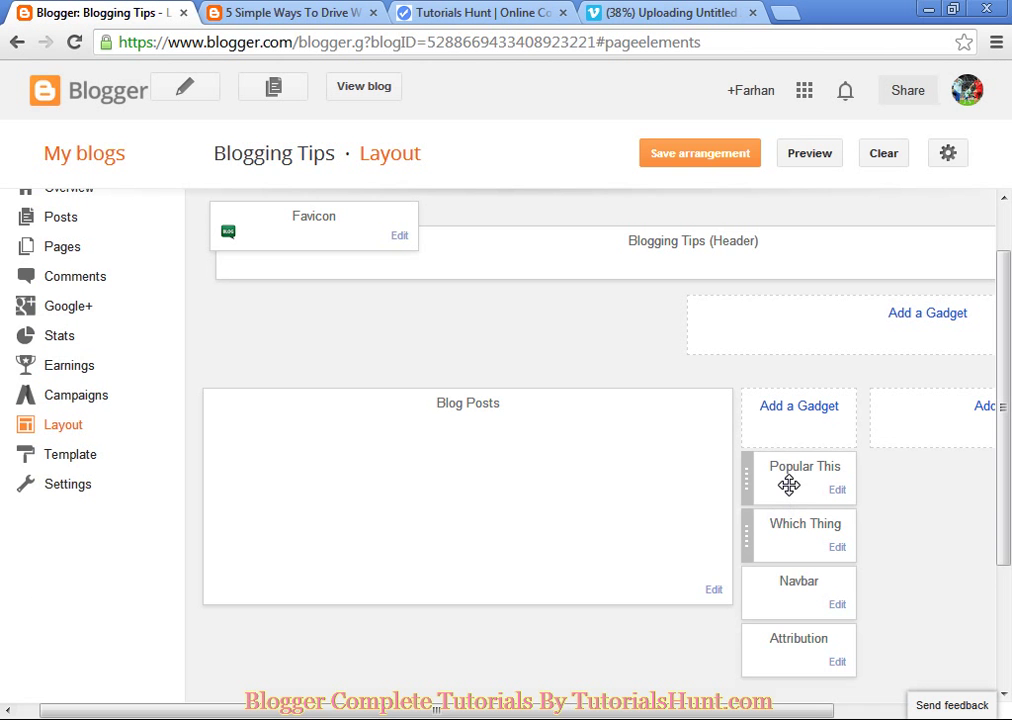
drag(789, 485, 883, 501)
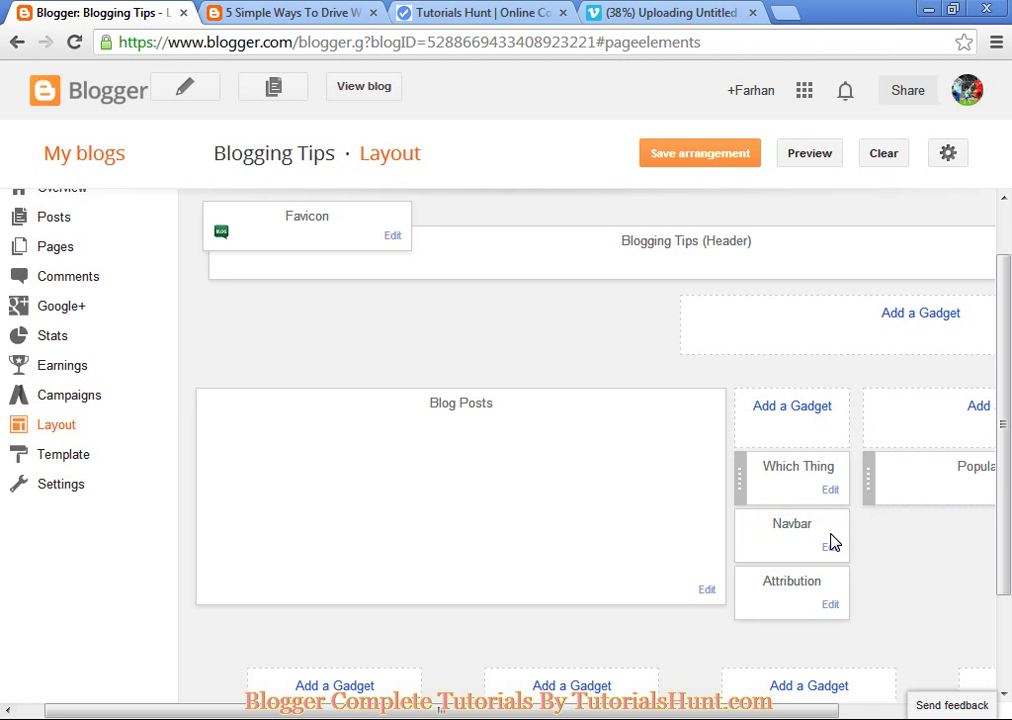
Step: Move the poll gadget above Popular This Week! in the wider outer sidebar column and save the arrangement
drag(831, 465, 952, 472)
click(662, 162)
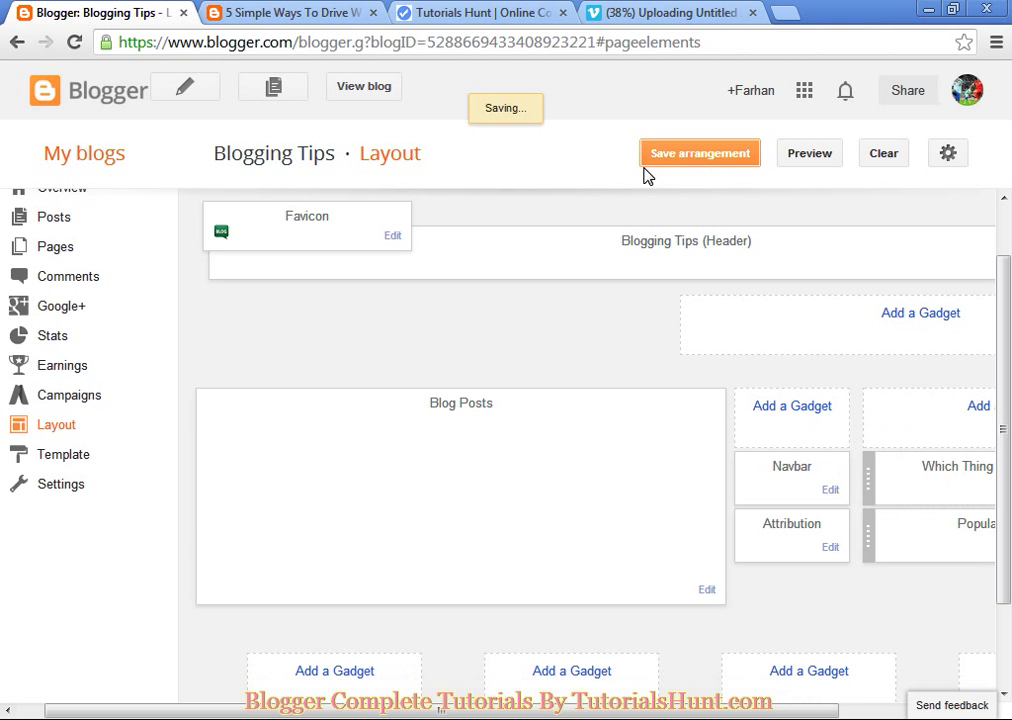
click(328, 8)
click(145, 11)
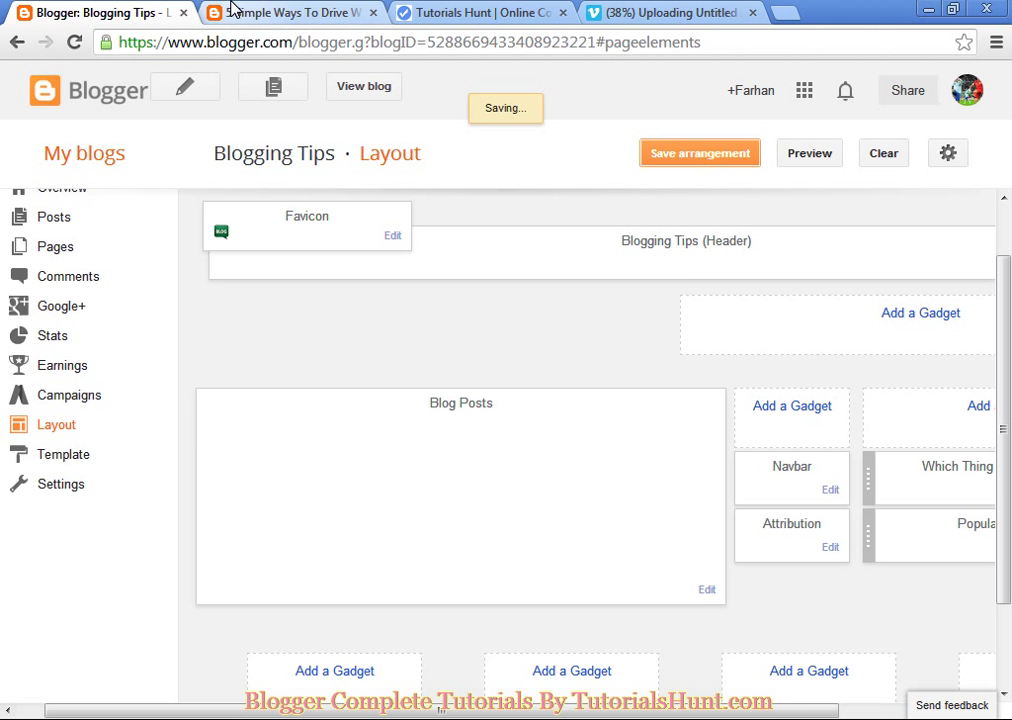
Step: Reload the live post "5 Simple Ways To Drive Website Traffic" and examine the poll and popular posts in its sidebar
click(231, 8)
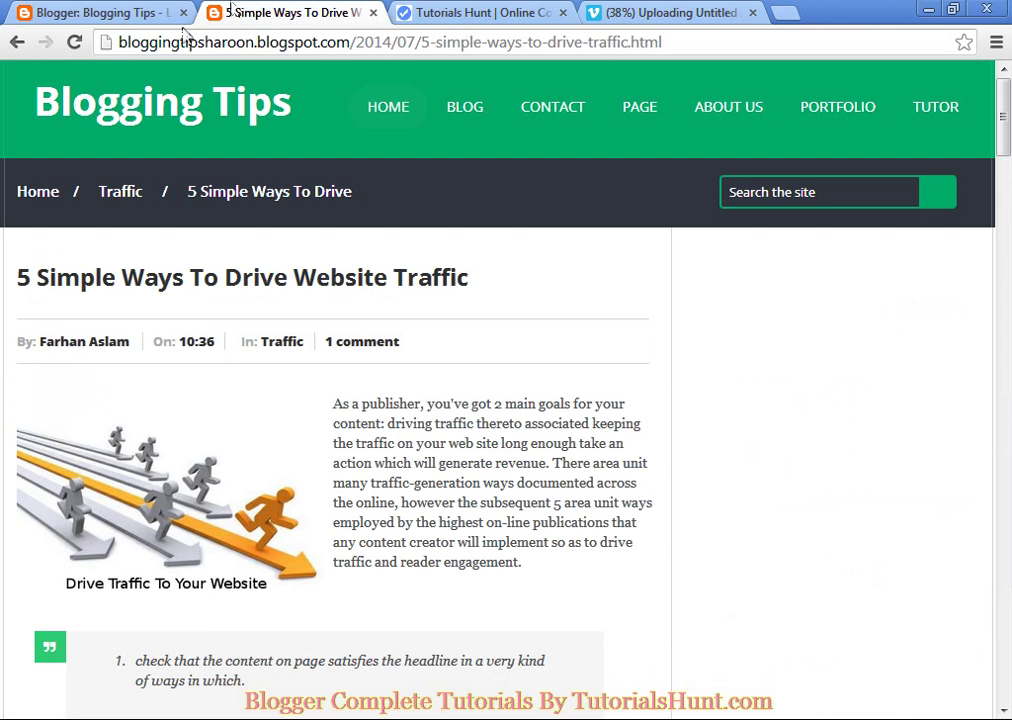
click(74, 42)
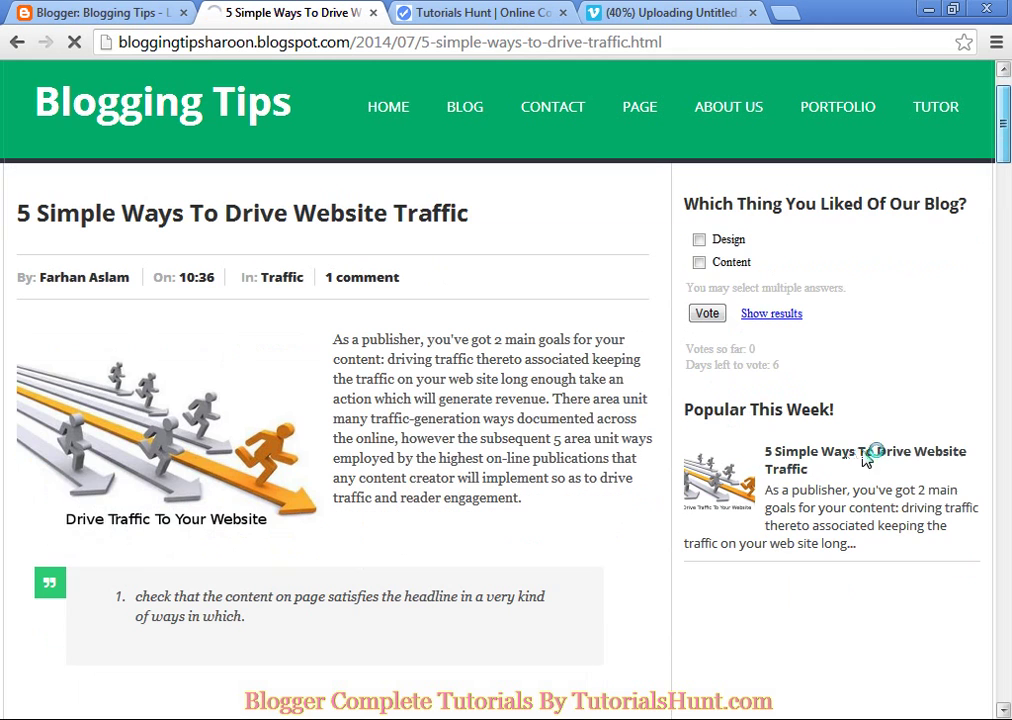
click(47, 8)
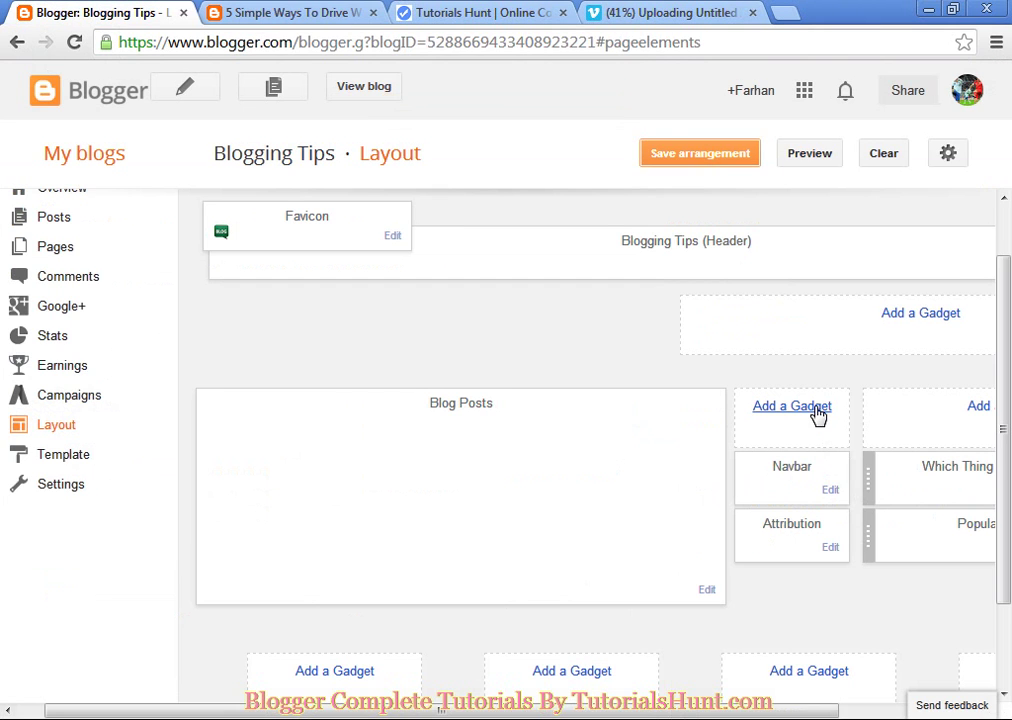
key(ctrl+Tab)
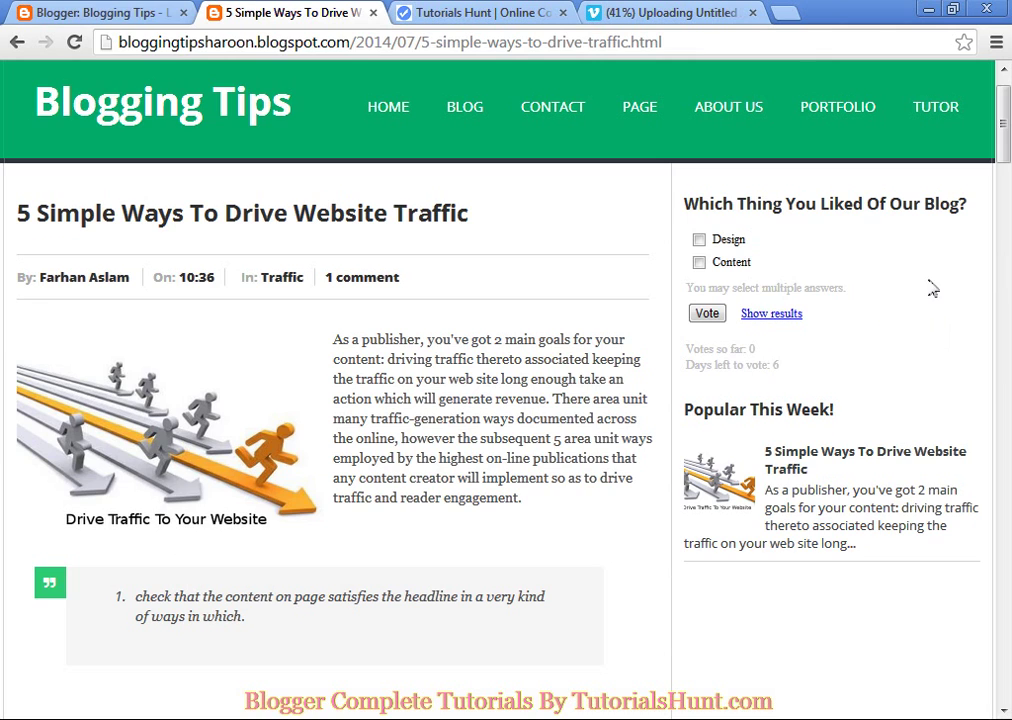
Step: Add a Labels gadget to the narrow inner sidebar column of the blog layout
key(ctrl+shift+Tab)
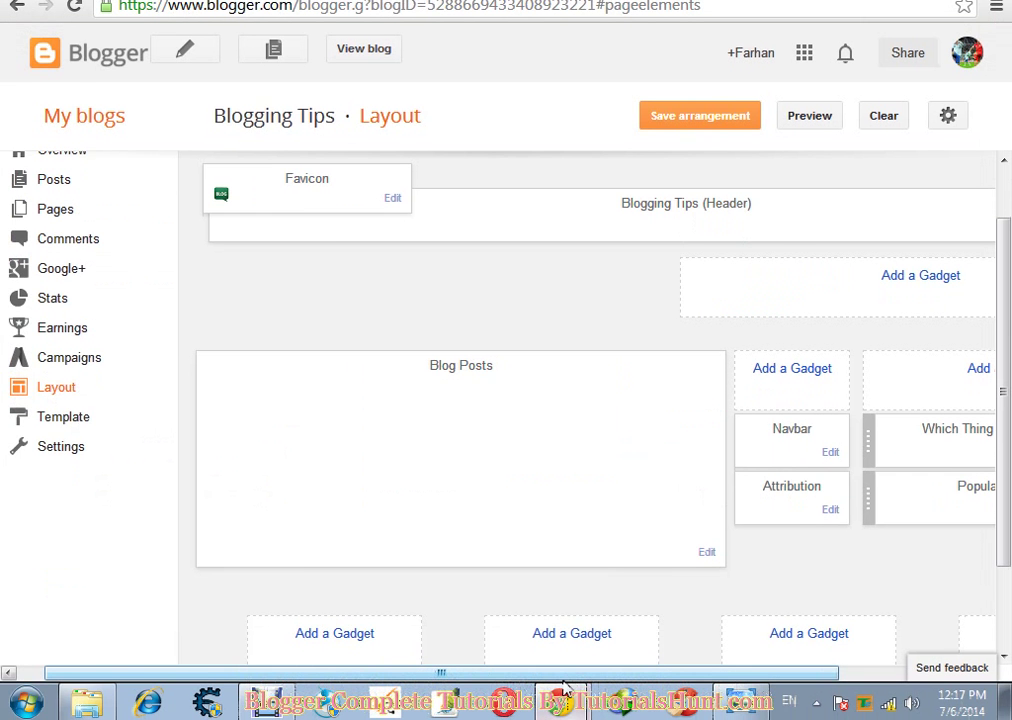
click(565, 688)
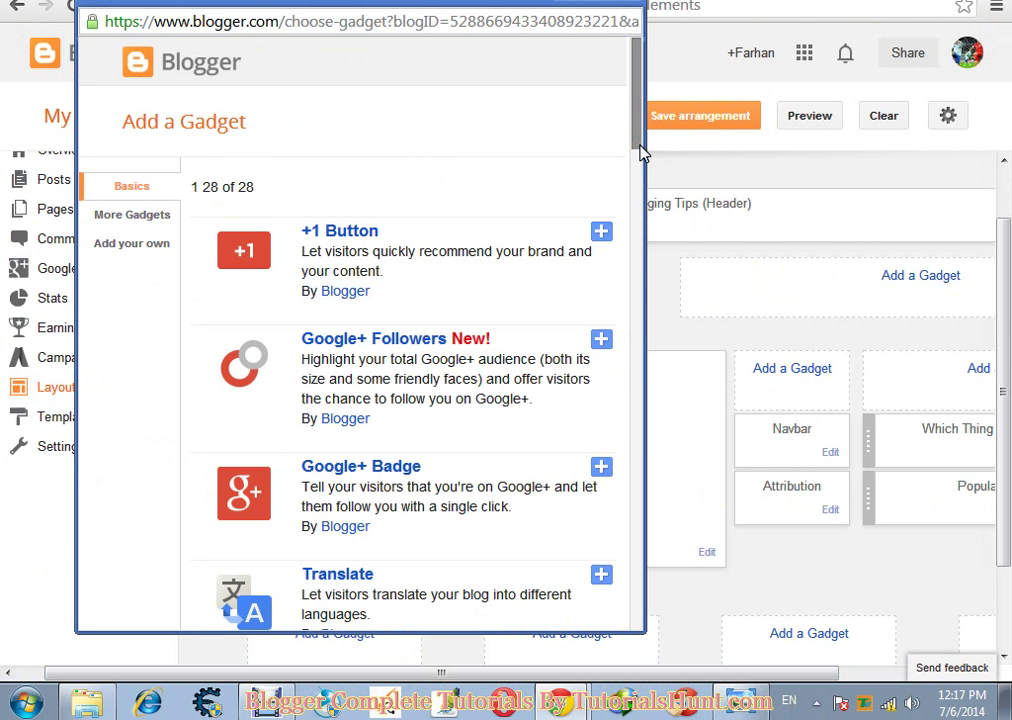
drag(641, 146, 642, 603)
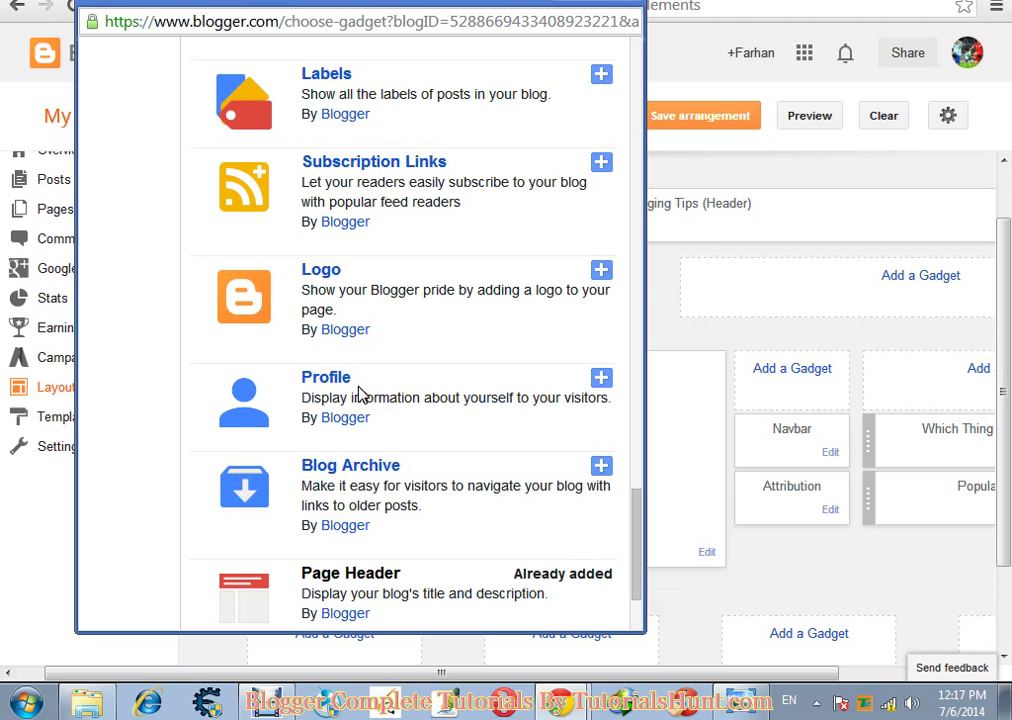
drag(635, 513, 635, 417)
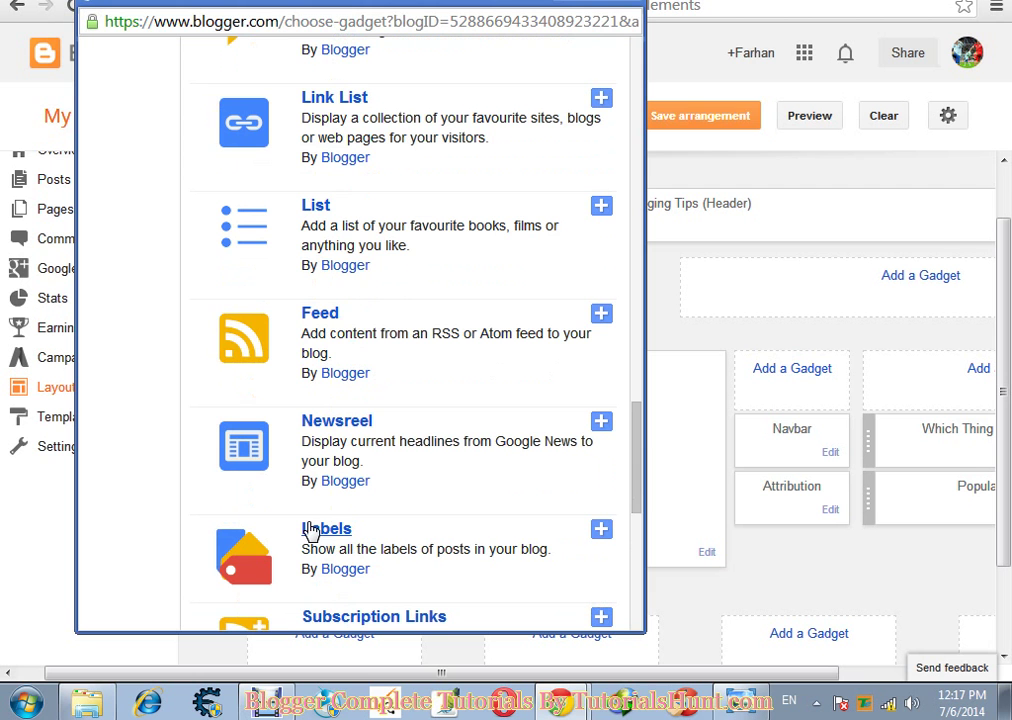
click(310, 530)
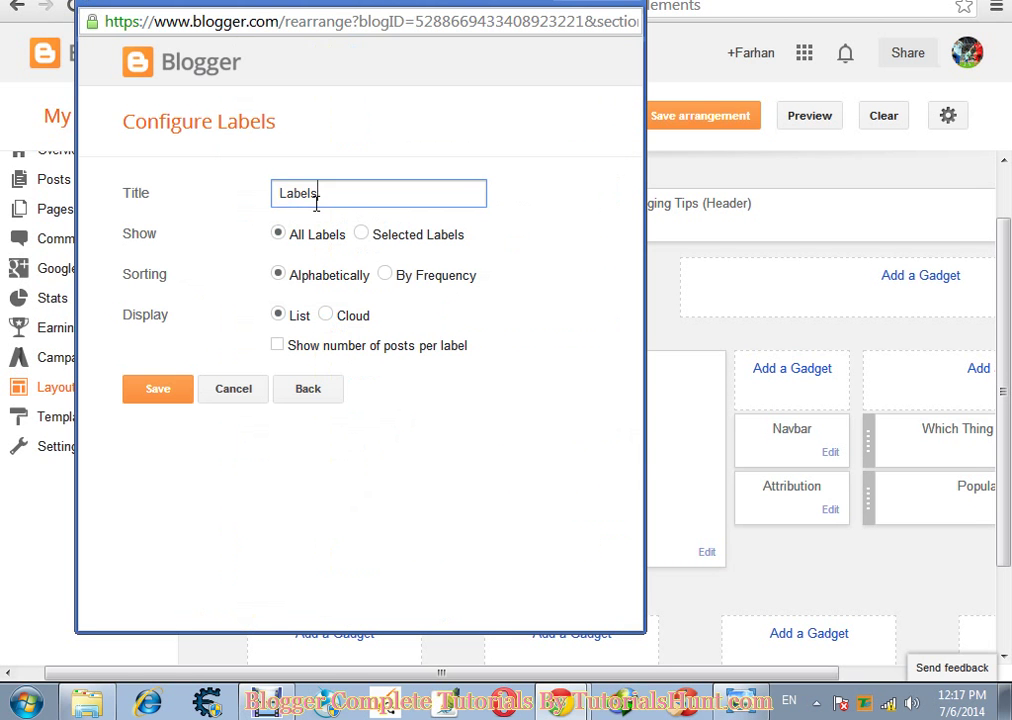
Step: Title the Labels gadget "Categories" and save it
drag(285, 197, 316, 200)
key(BackSpace)
text(Categories)
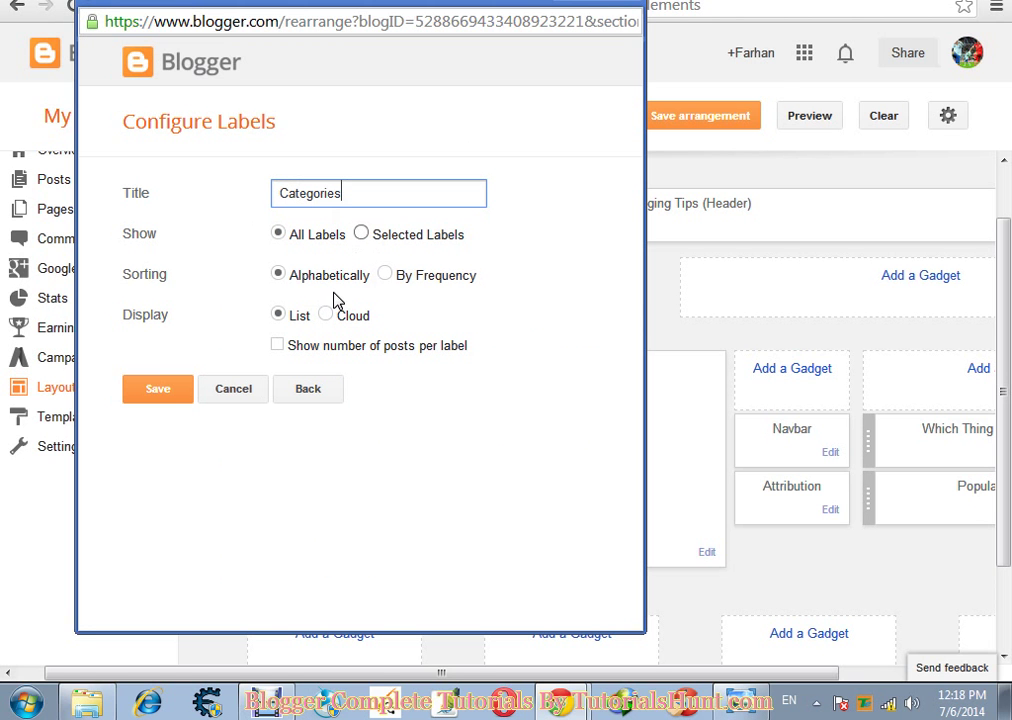
click(168, 388)
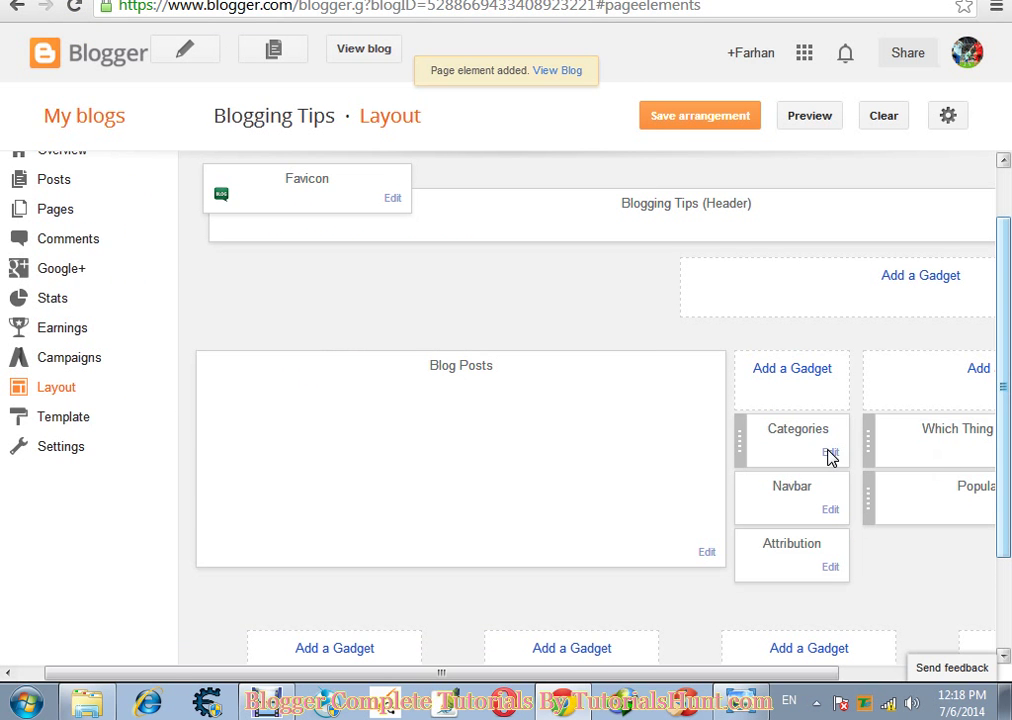
Step: Move the Categories gadget below Popular This Week! in the wider outer sidebar column and save the arrangement
drag(829, 457, 951, 508)
click(712, 118)
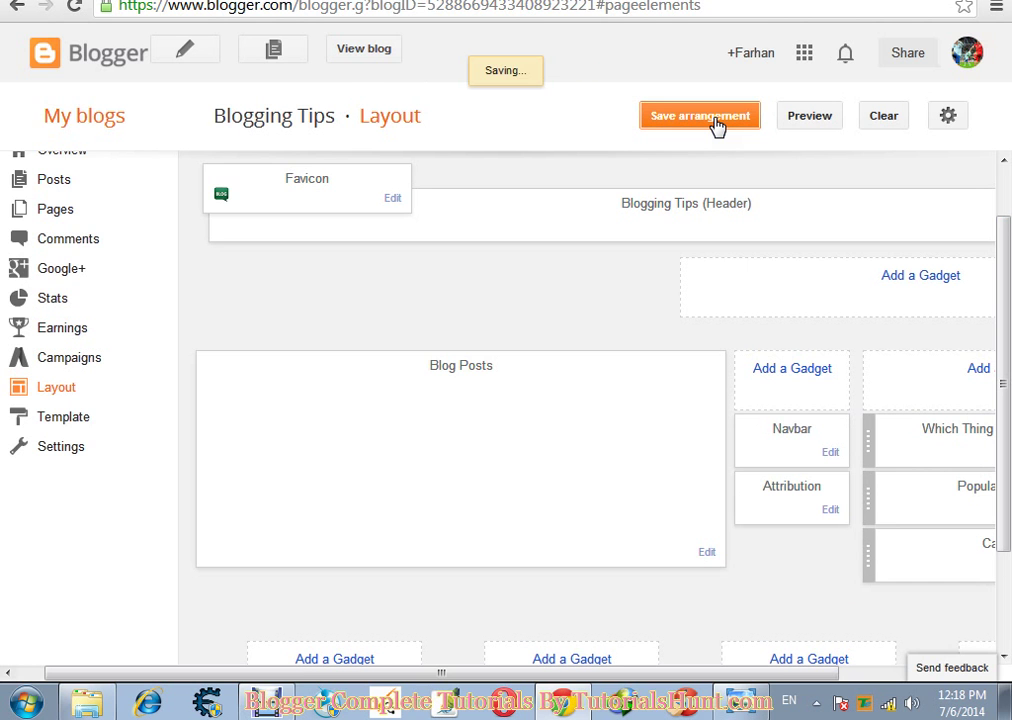
Step: View the Categories list on the live blog, compare it with Tutorial Categories on the Tutorials Hunt site, and open its SEO label
click(365, 49)
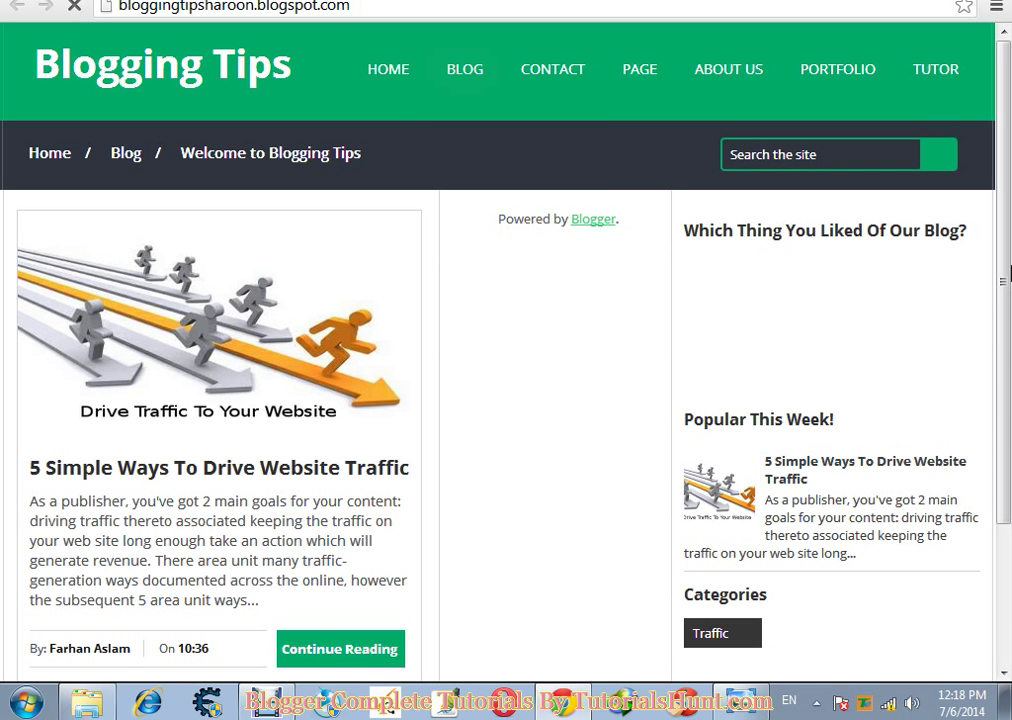
drag(1008, 270, 1008, 360)
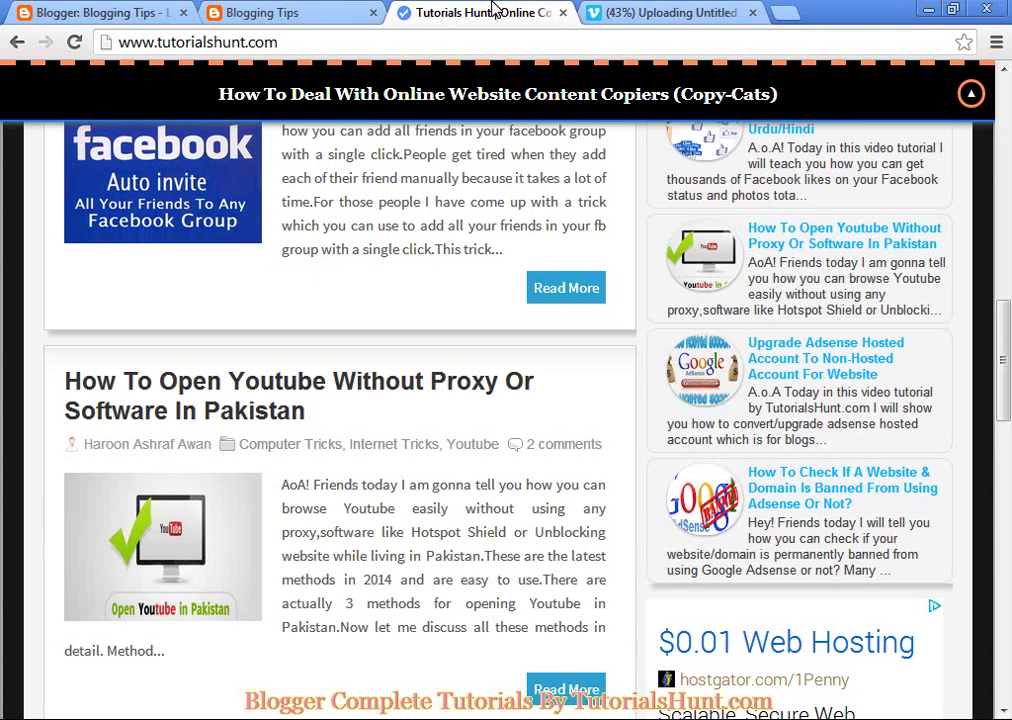
drag(1006, 377, 1008, 558)
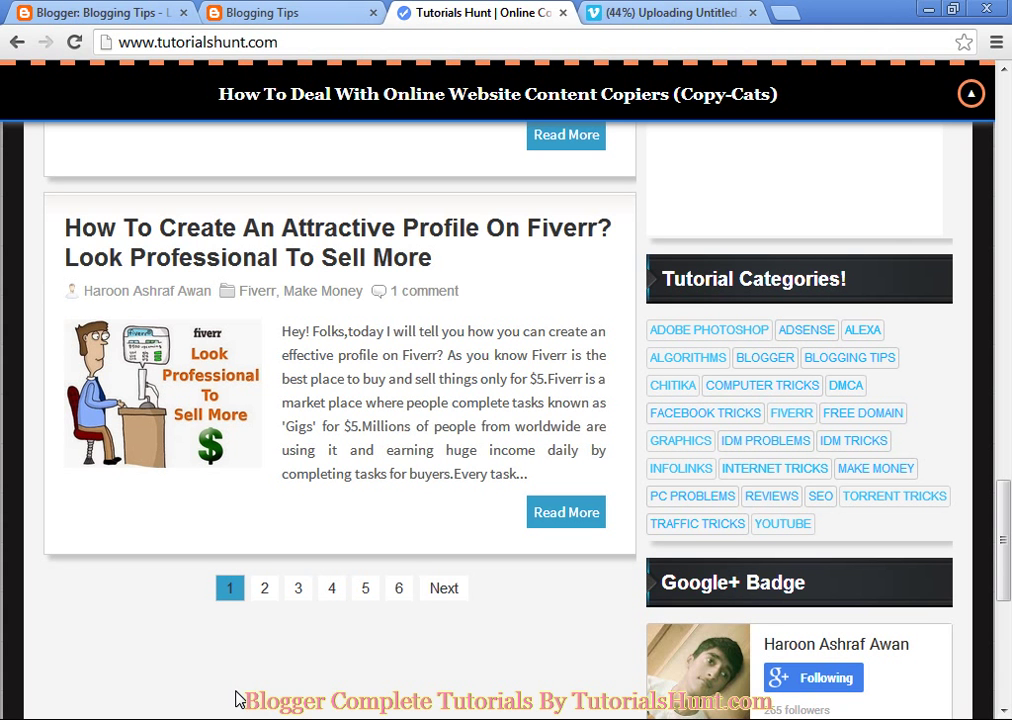
click(820, 498)
Step: Check the Categories gadget on the live blog against the layout, and examine the posts under the Tutorials Hunt SEO label
click(255, 12)
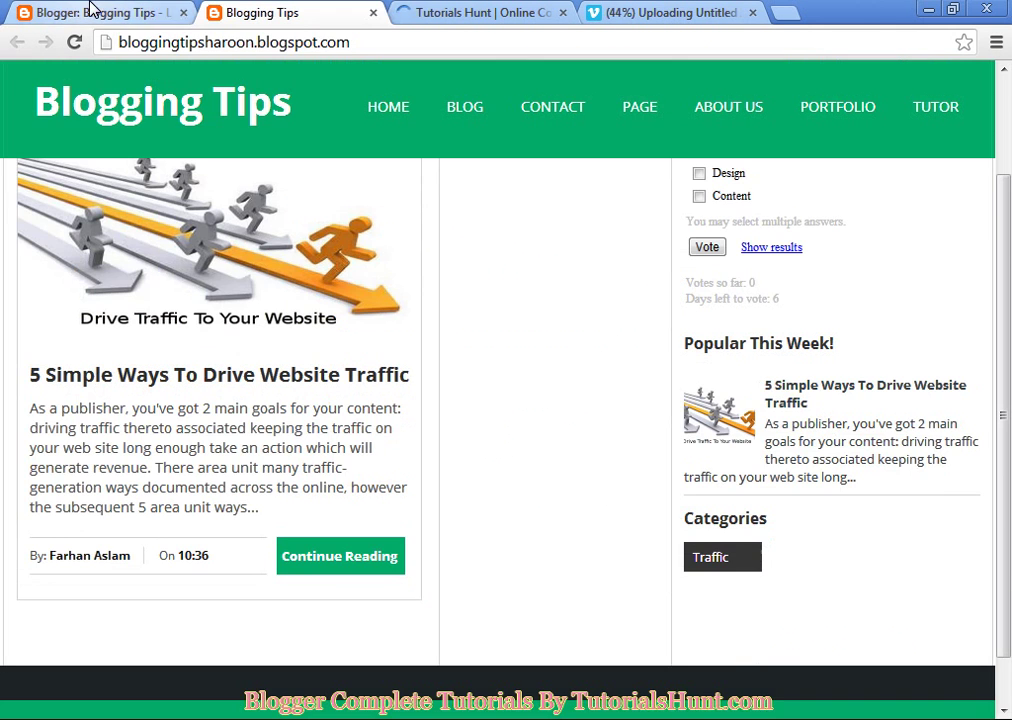
click(90, 10)
click(233, 12)
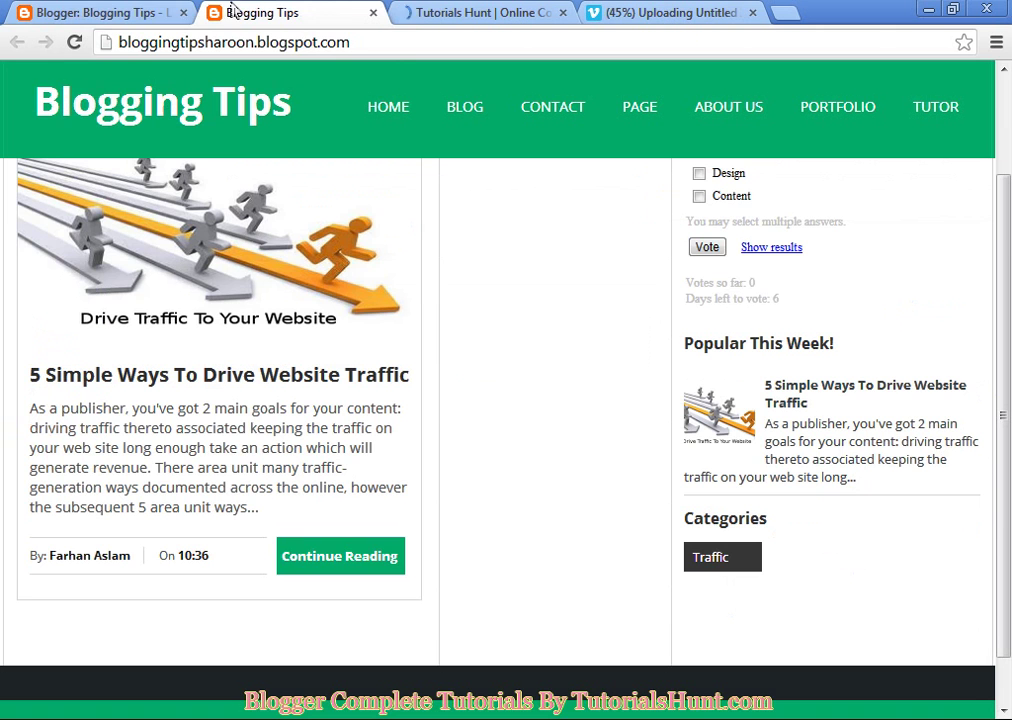
click(163, 10)
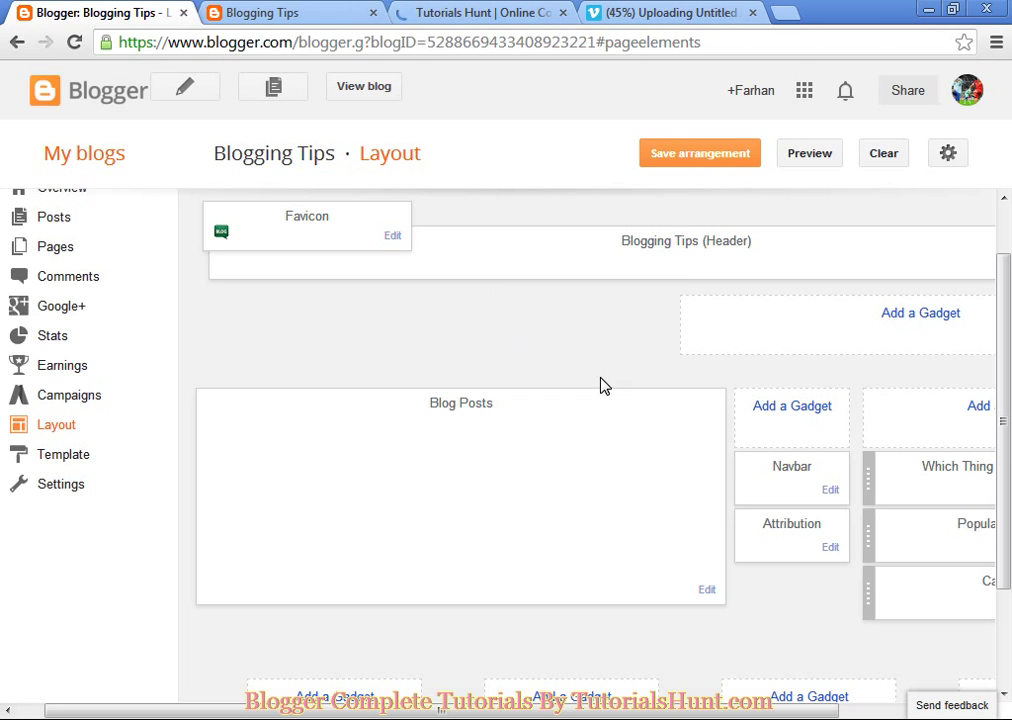
click(275, 10)
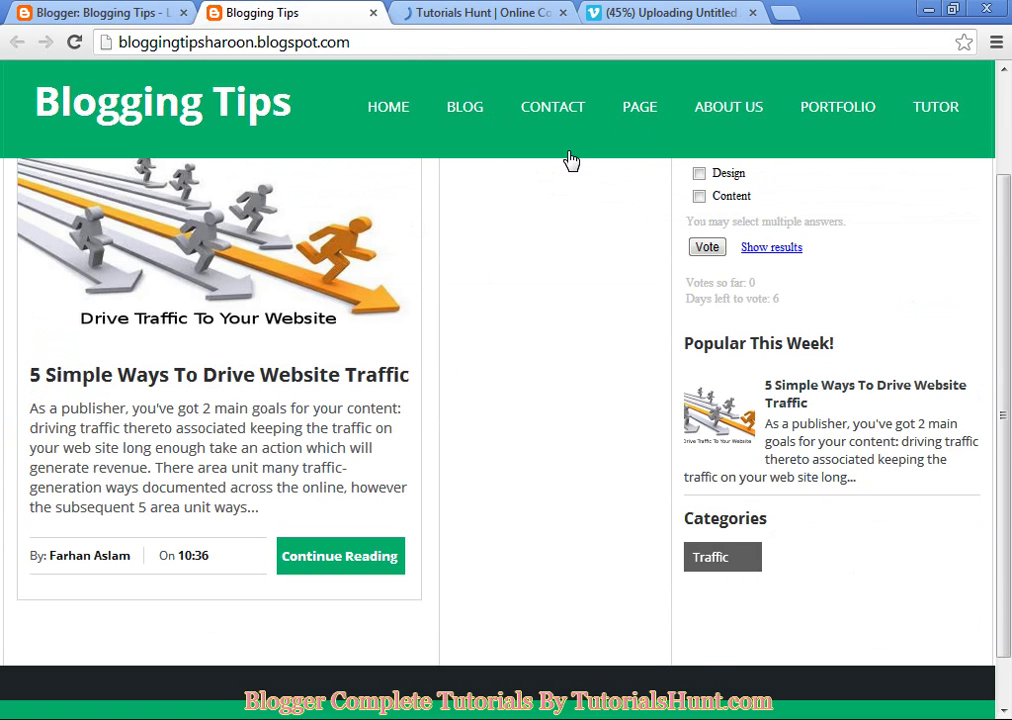
click(484, 13)
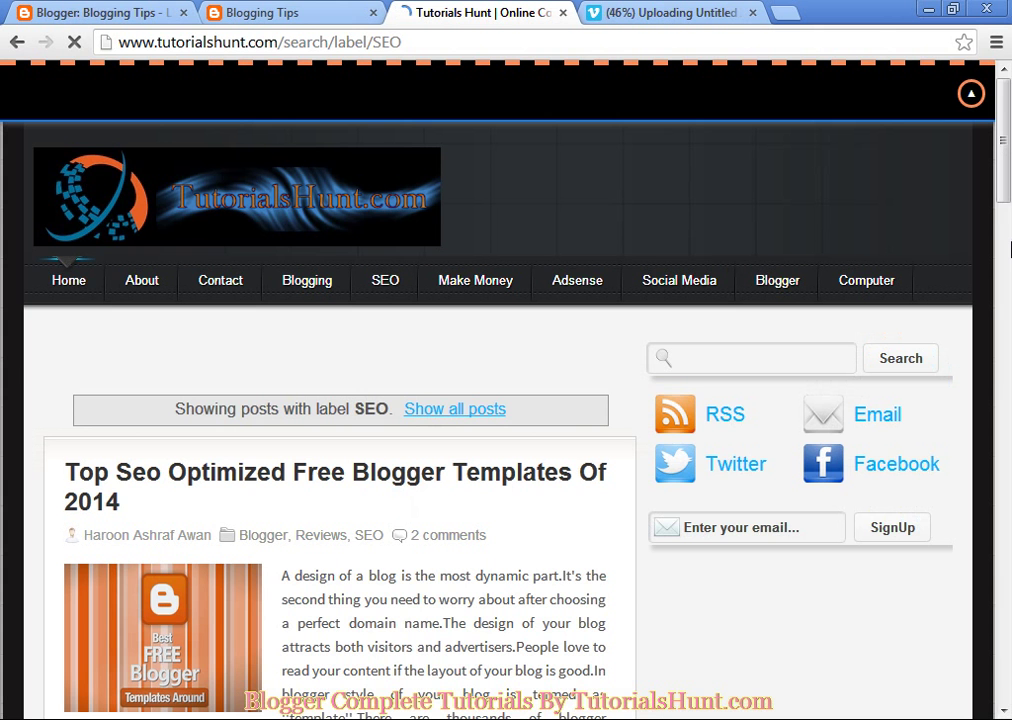
click(1008, 248)
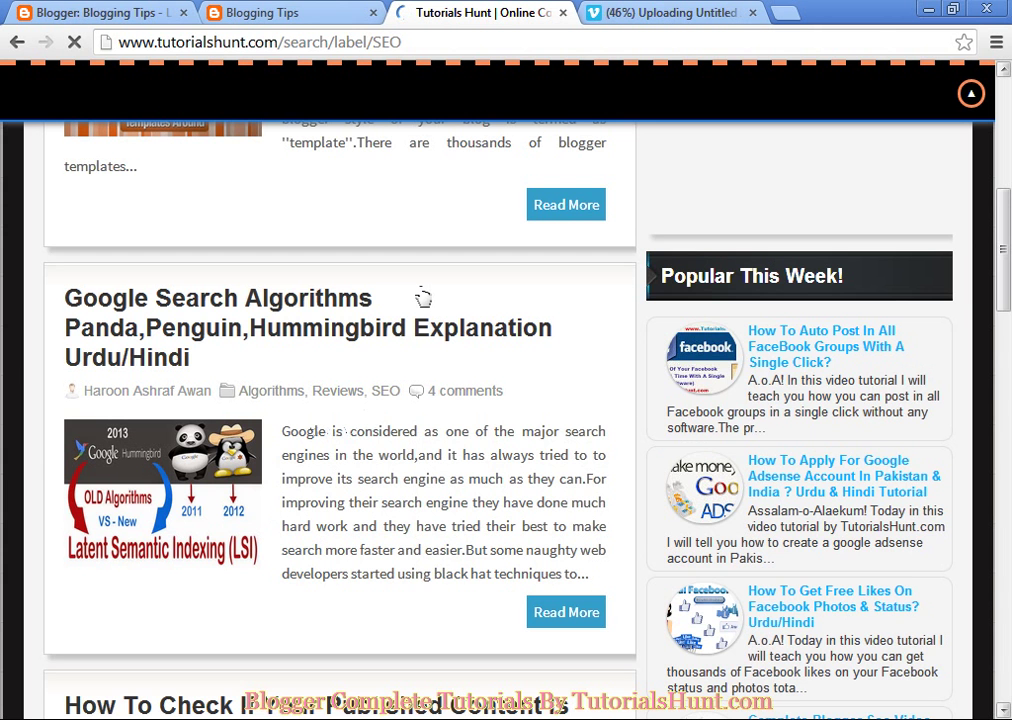
Step: Return to the Blogger layout and examine the row of gadget areas below the blog posts
key(ctrl+1)
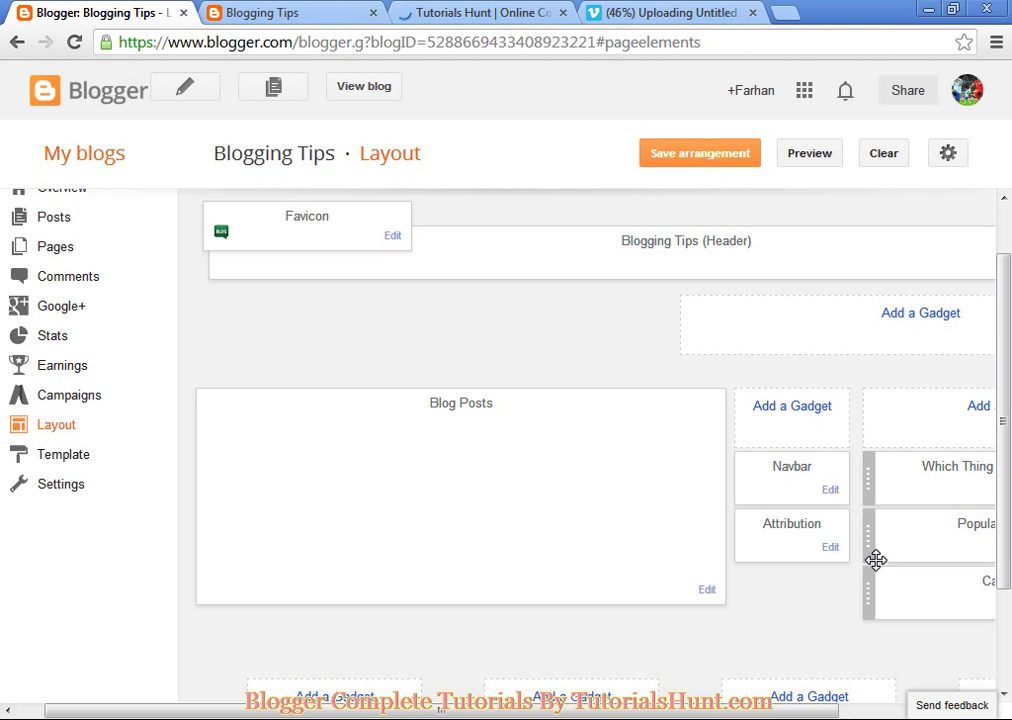
drag(1008, 404, 1008, 482)
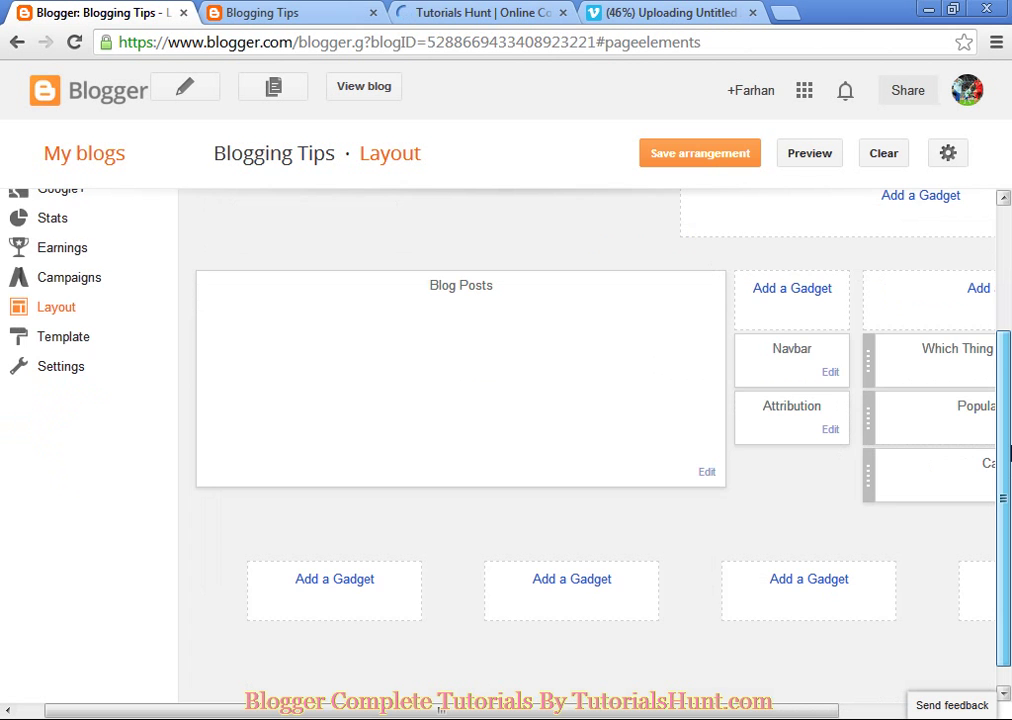
scroll(1010, 453, up, 2)
scroll(1008, 586, down, 2)
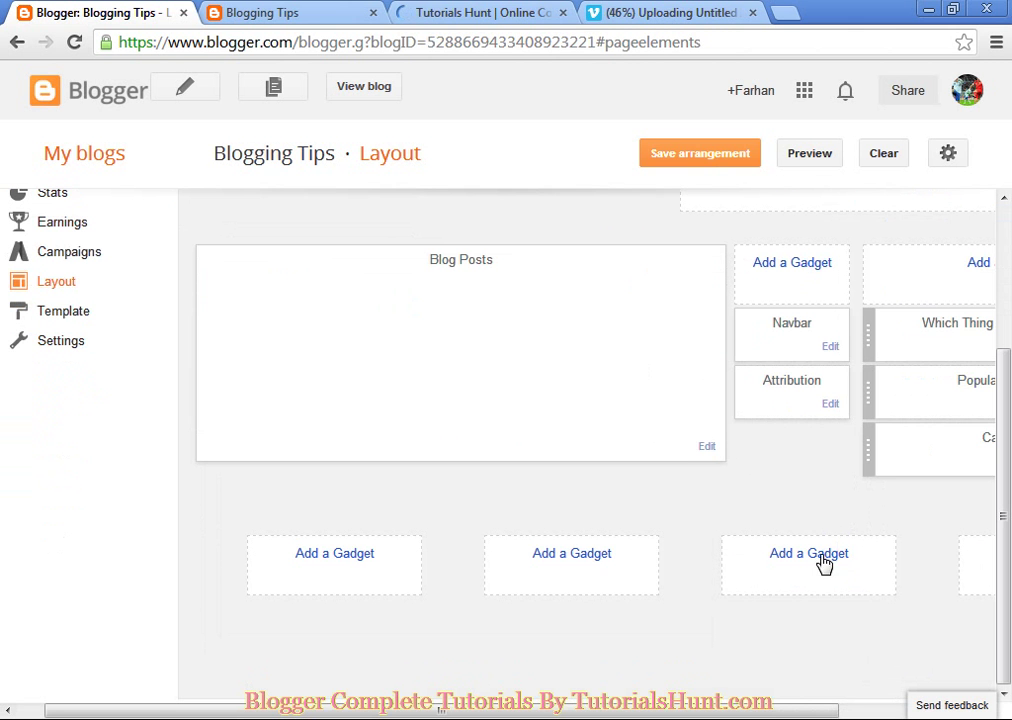